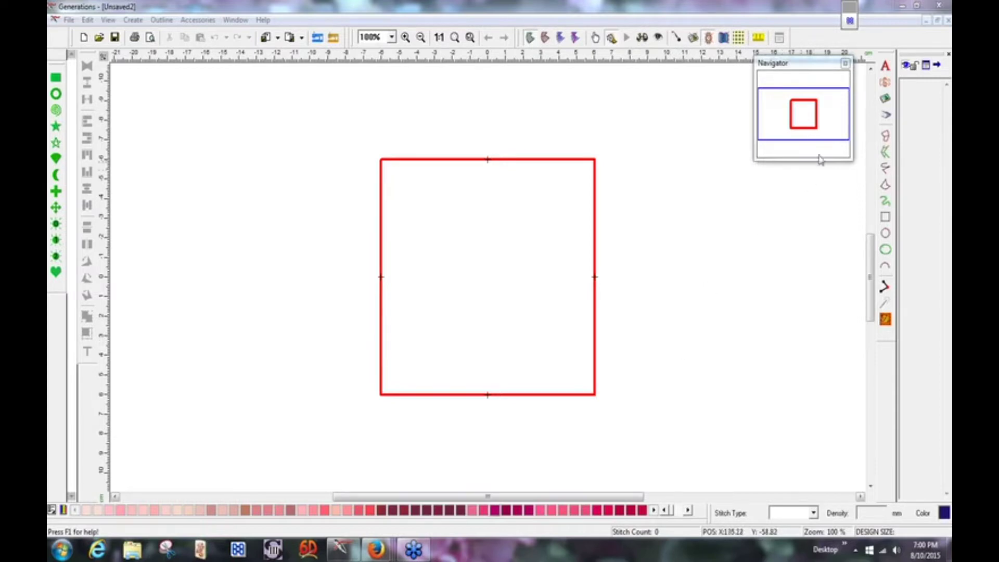
Insert the artwork 4.jpg as an image template, keeping the 99.6 by 99.6 mm size.
{"action": "left_click", "coordinate": [886, 99]}
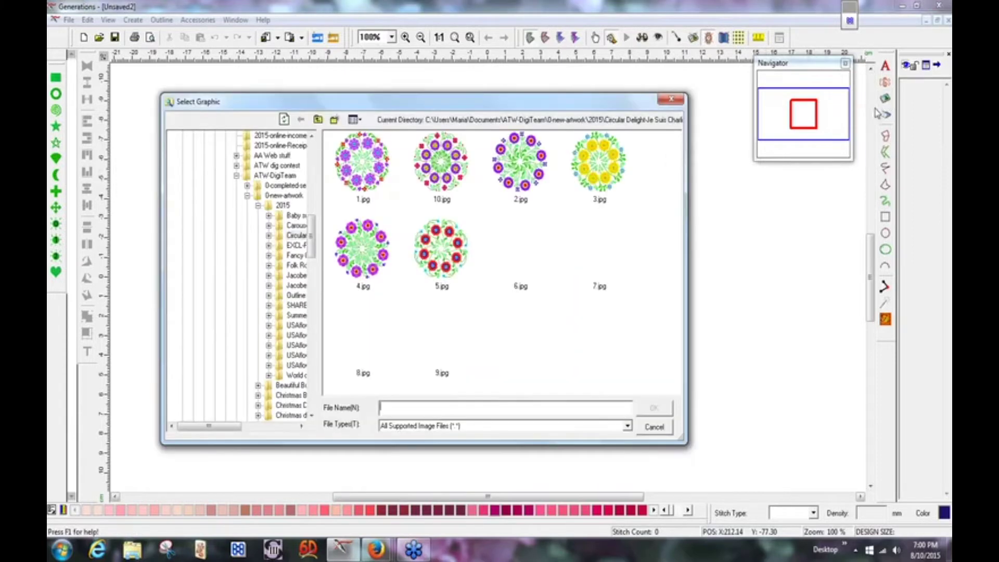
{"action": "left_click", "coordinate": [363, 253]}
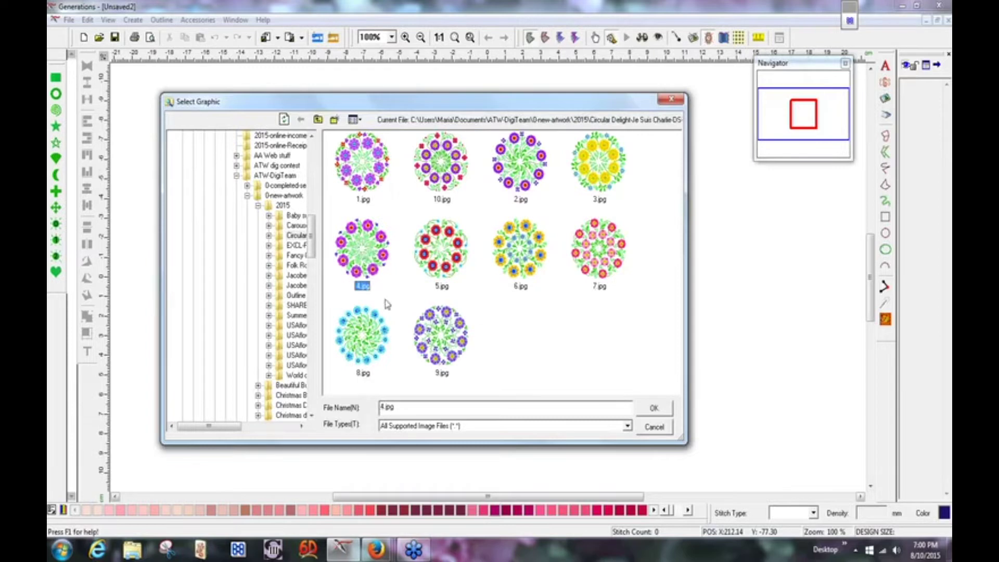
{"action": "left_click", "coordinate": [653, 410]}
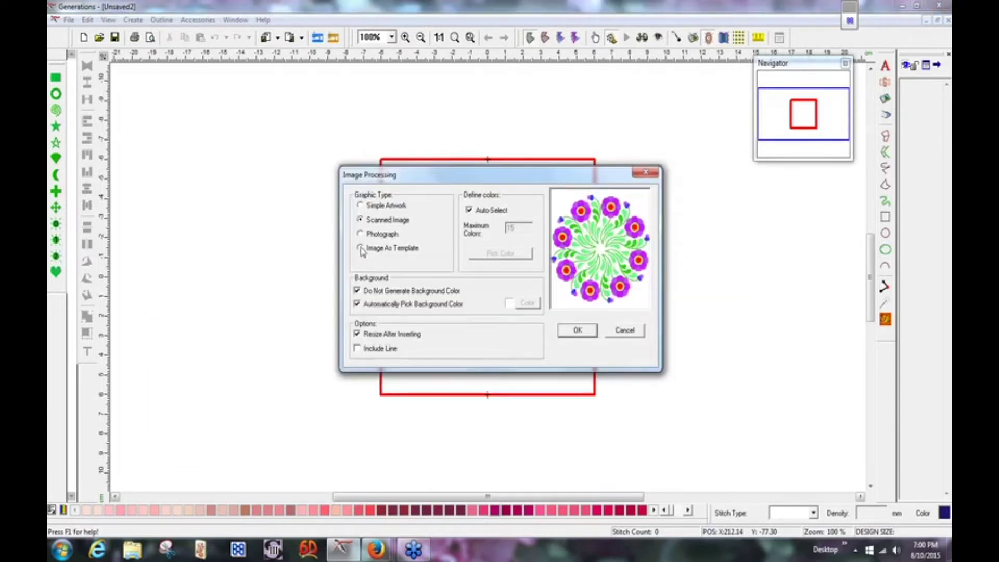
{"action": "left_click", "coordinate": [360, 249]}
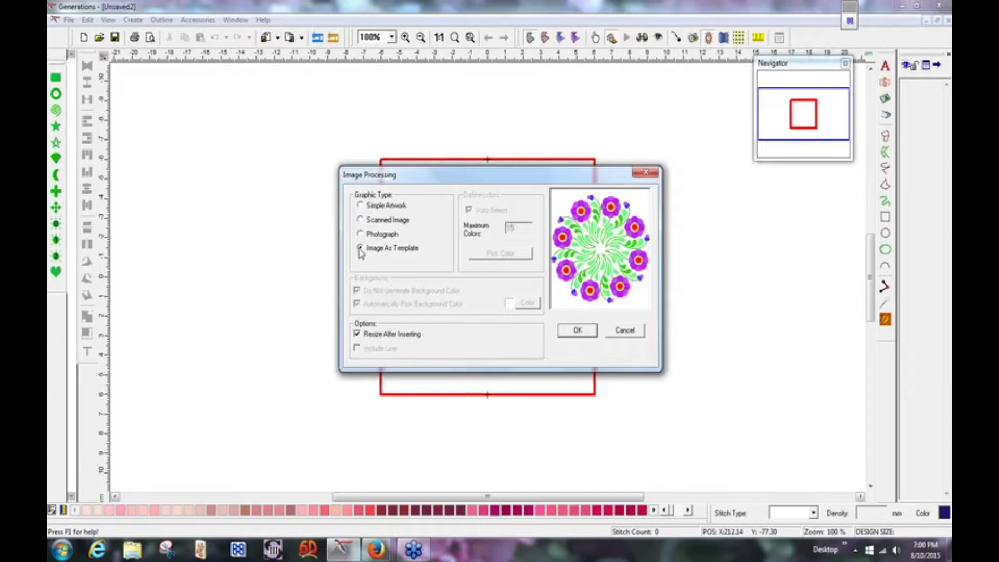
{"action": "left_click", "coordinate": [578, 331]}
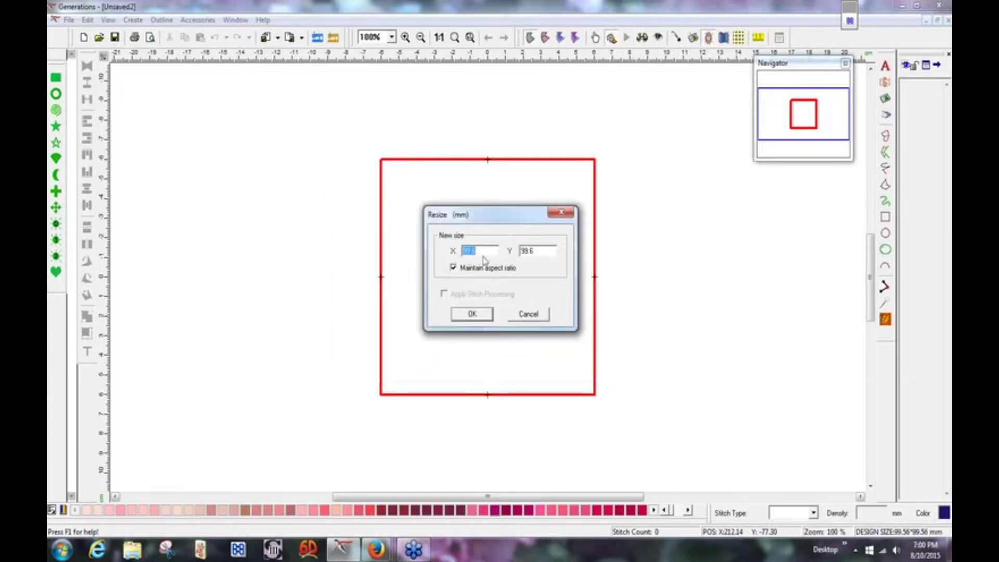
{"action": "left_click", "coordinate": [472, 314]}
{"action": "left_click", "coordinate": [472, 315]}
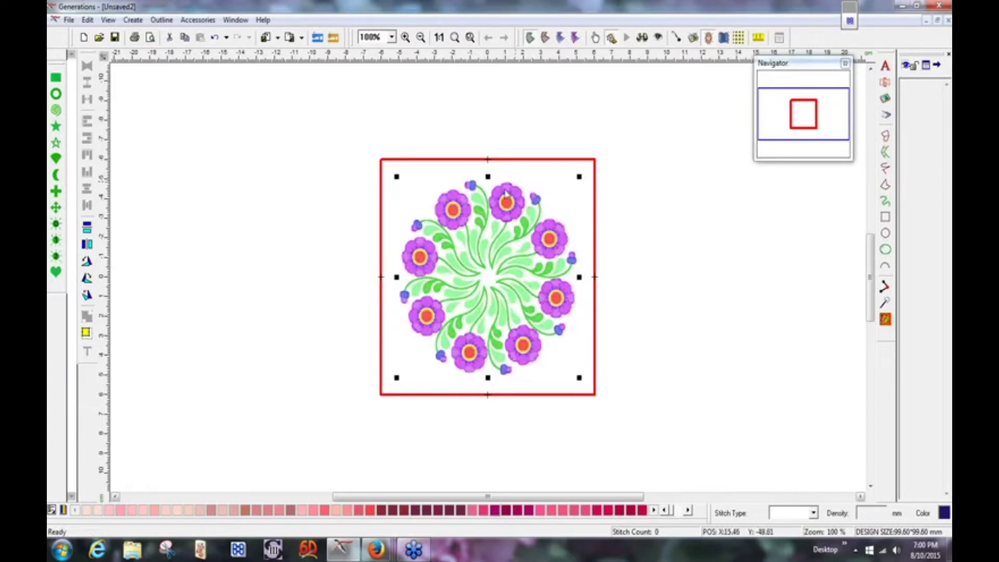
Mark one repeating section of the floral wreath, from its centre outward, with a red freehand annotation.
{"action": "left_click", "coordinate": [455, 40]}
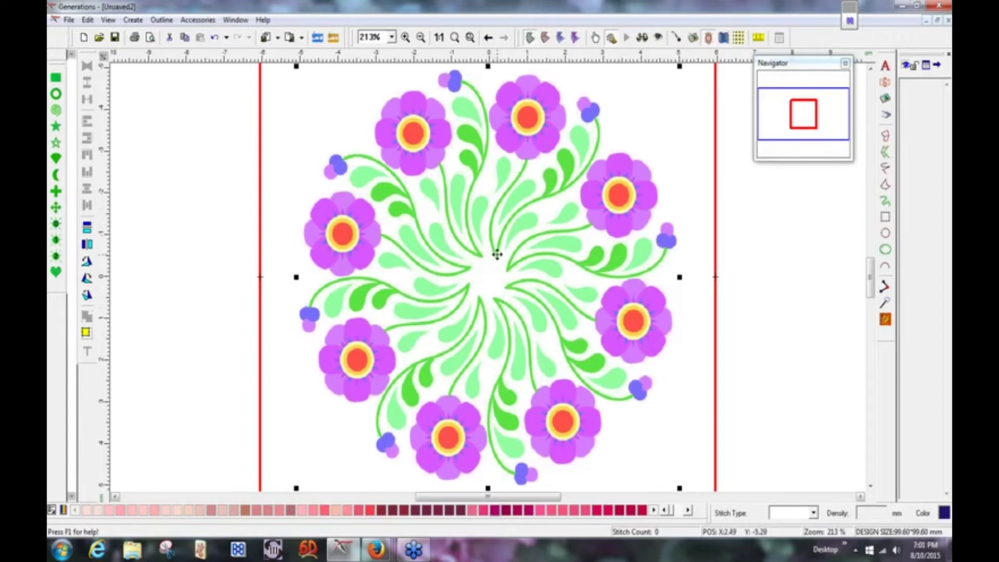
{"action": "left_click", "coordinate": [851, 23]}
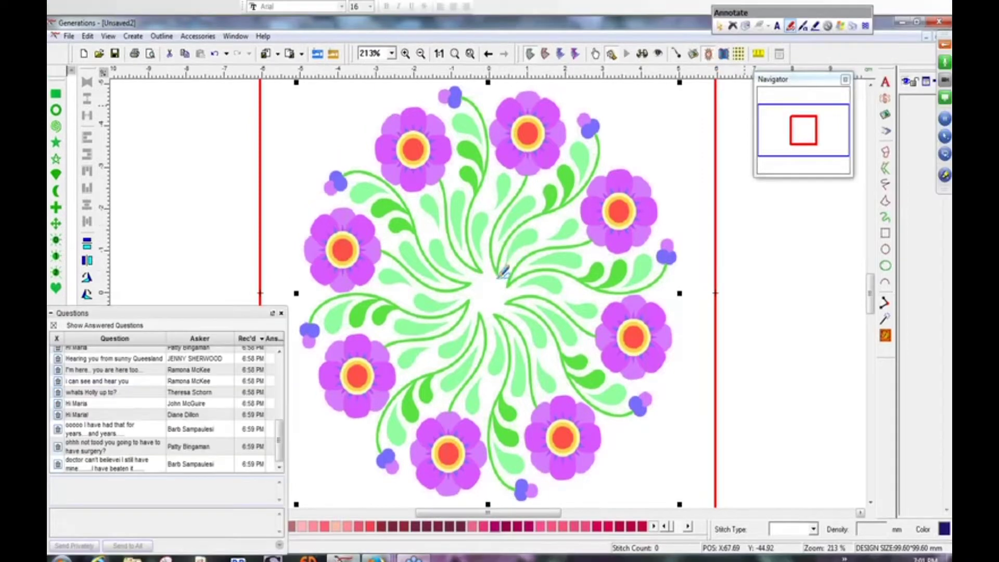
{"action": "left_click", "coordinate": [497, 283]}
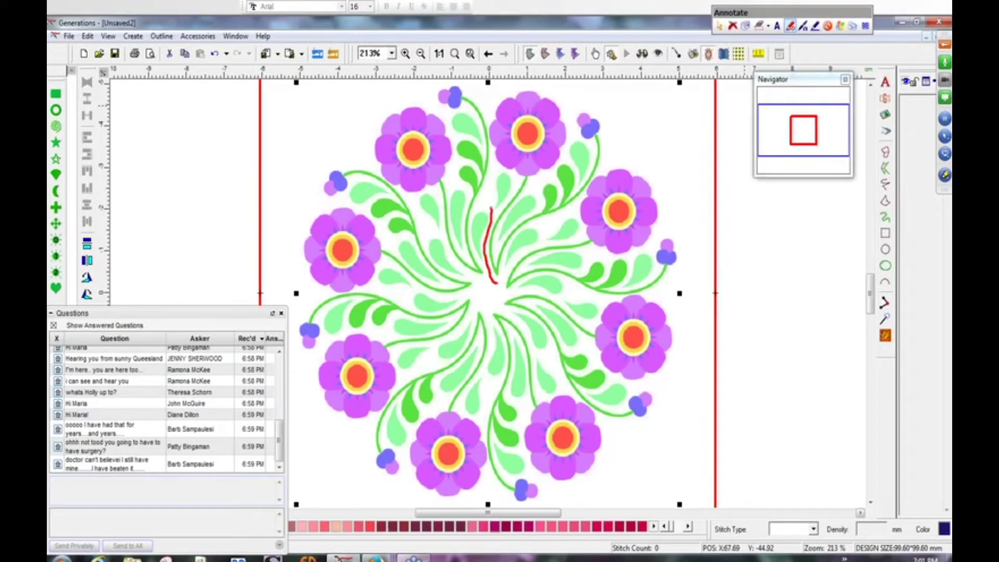
{"action": "mouse_move", "coordinate": [486, 126]}
{"action": "left_mouse_down"}
{"action": "mouse_move", "coordinate": [520, 77]}
{"action": "mouse_move", "coordinate": [568, 88]}
{"action": "mouse_move", "coordinate": [618, 130]}
{"action": "mouse_move", "coordinate": [612, 158]}
{"action": "mouse_move", "coordinate": [575, 204]}
{"action": "left_mouse_up"}
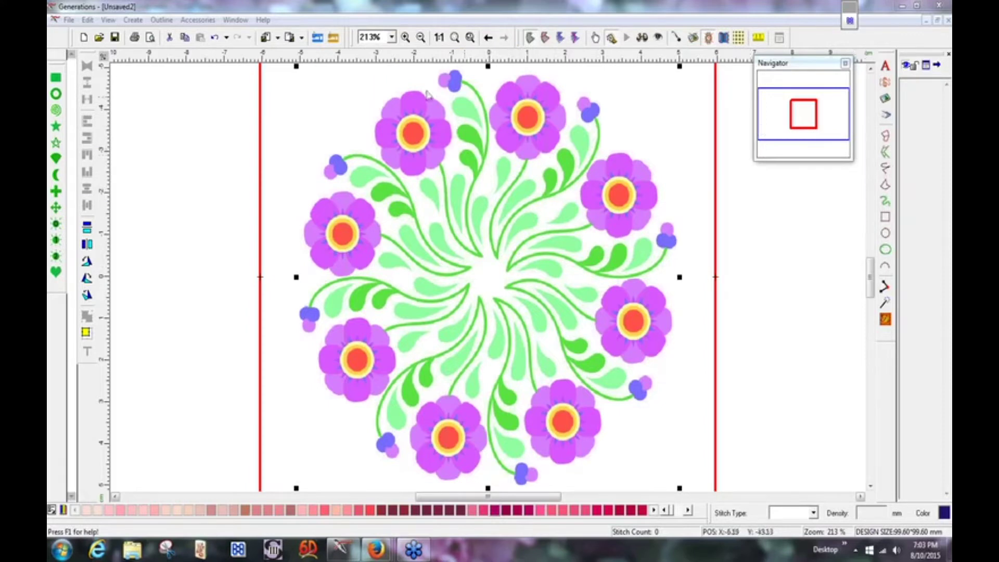
Trace the upper flower's stem down to the centre and up the adjacent bud stem as one freehand run line in green 338E3D.
{"action": "left_click", "coordinate": [391, 37]}
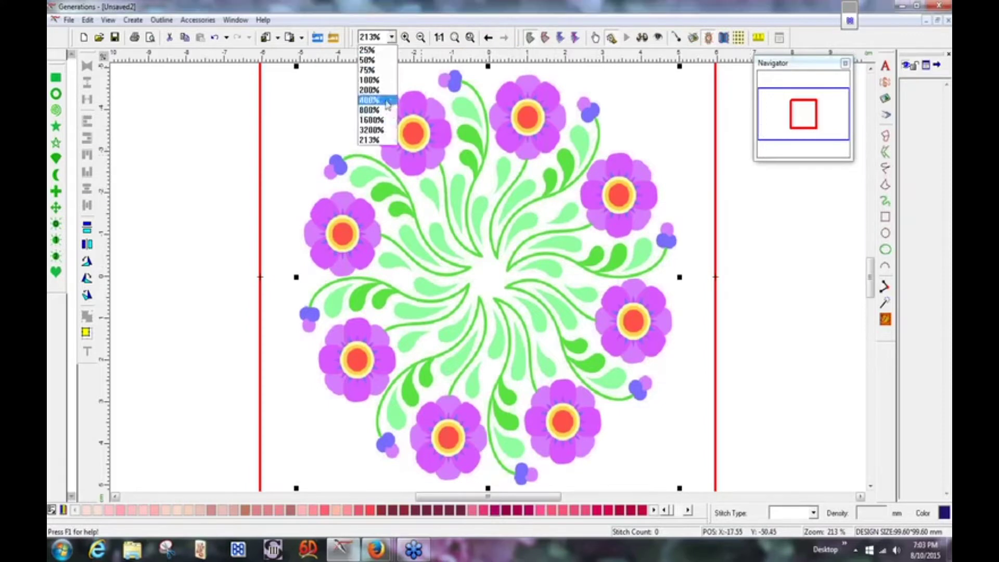
{"action": "left_click", "coordinate": [377, 99]}
{"action": "left_click_drag", "start_coordinate": [872, 280], "coordinate": [872, 270]}
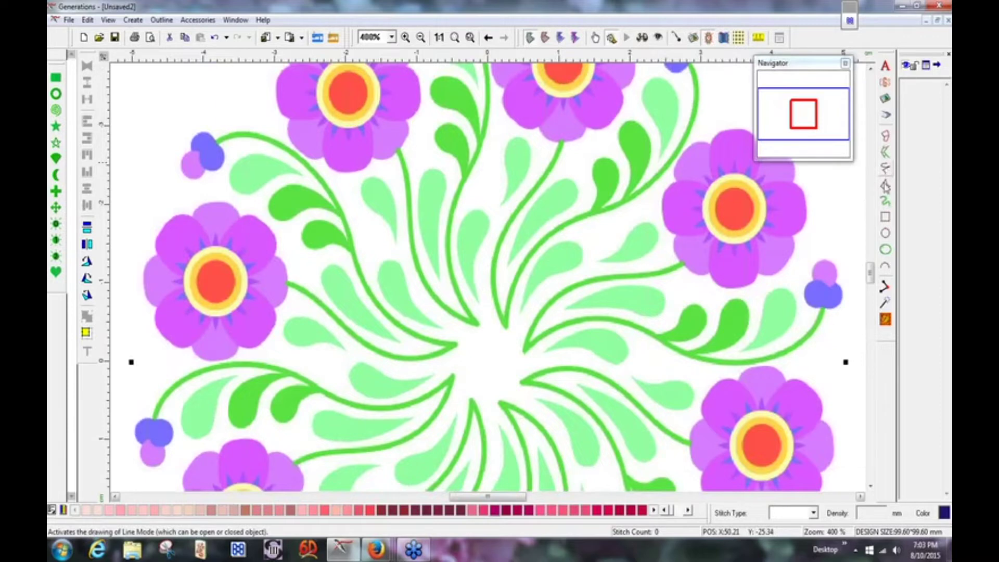
{"action": "left_click_drag", "start_coordinate": [670, 514], "coordinate": [675, 519]}
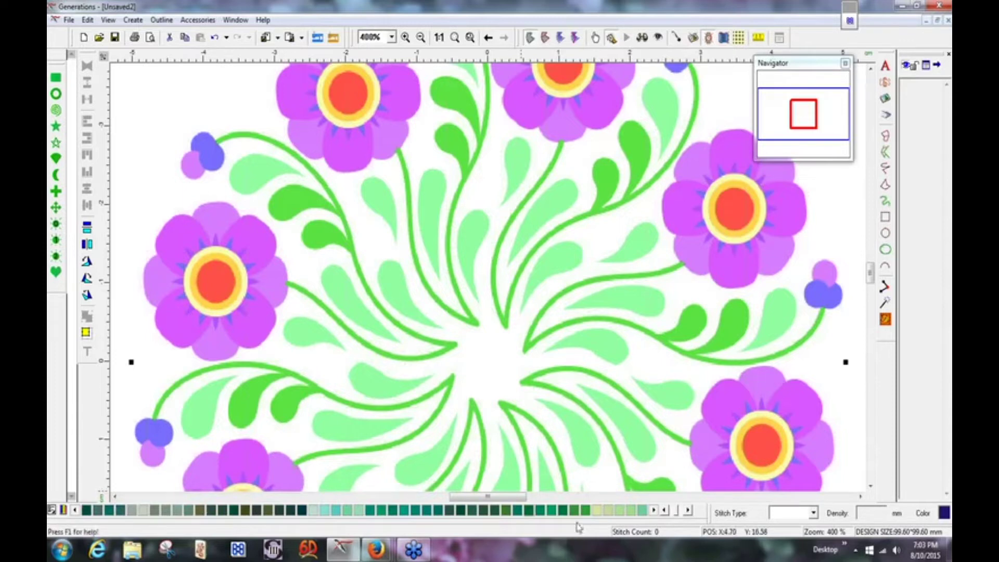
{"action": "left_click", "coordinate": [574, 511]}
{"action": "left_click", "coordinate": [885, 169]}
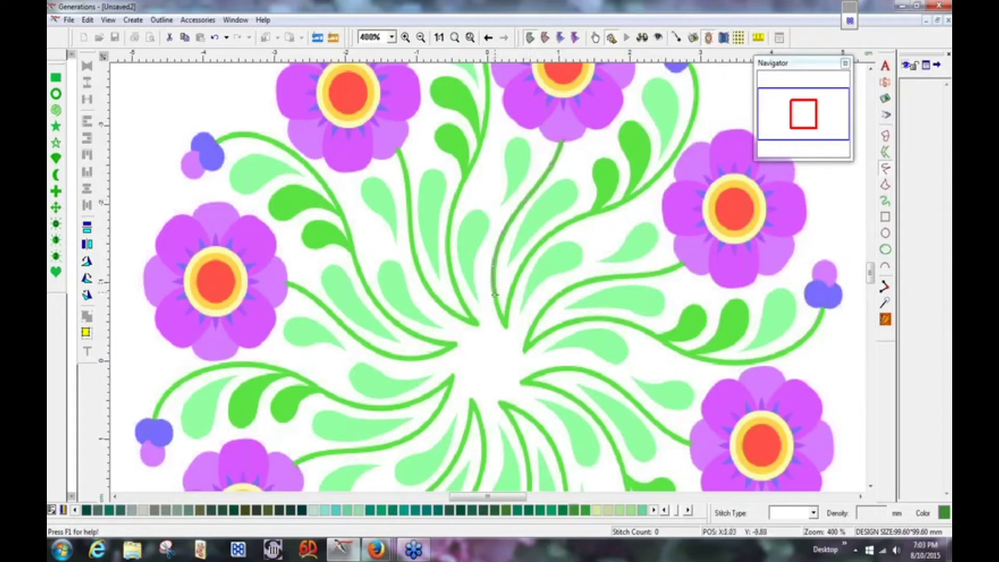
{"action": "left_click", "coordinate": [507, 328]}
{"action": "left_click", "coordinate": [576, 215]}
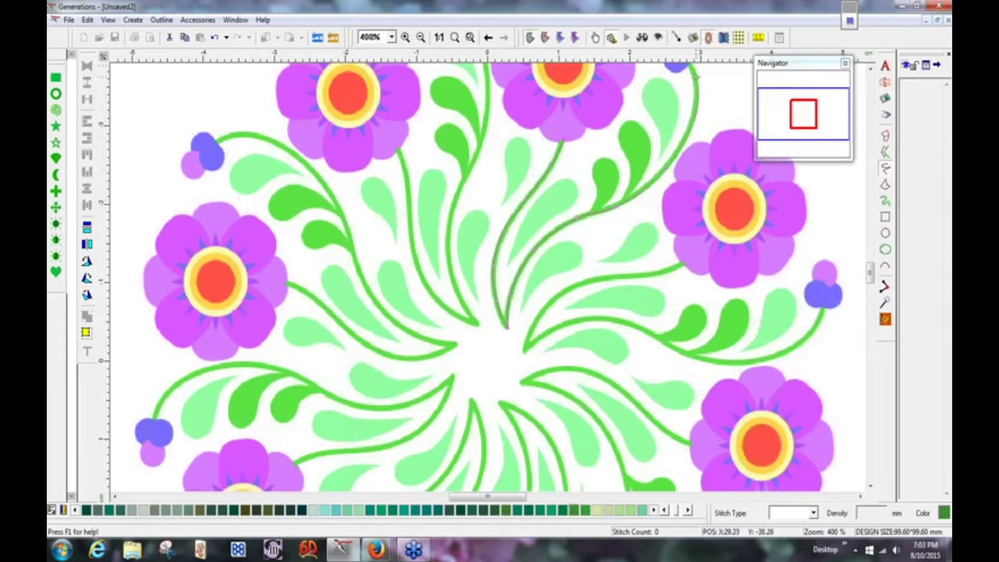
{"action": "scroll", "coordinate": [696, 76], "scroll_direction": "up", "scroll_amount": 3}
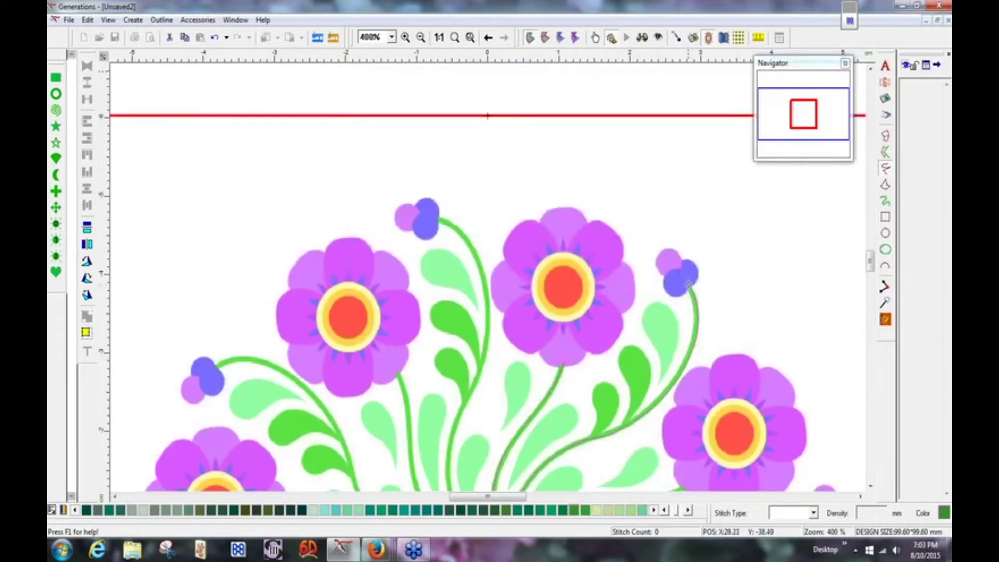
{"action": "key", "text": "Return"}
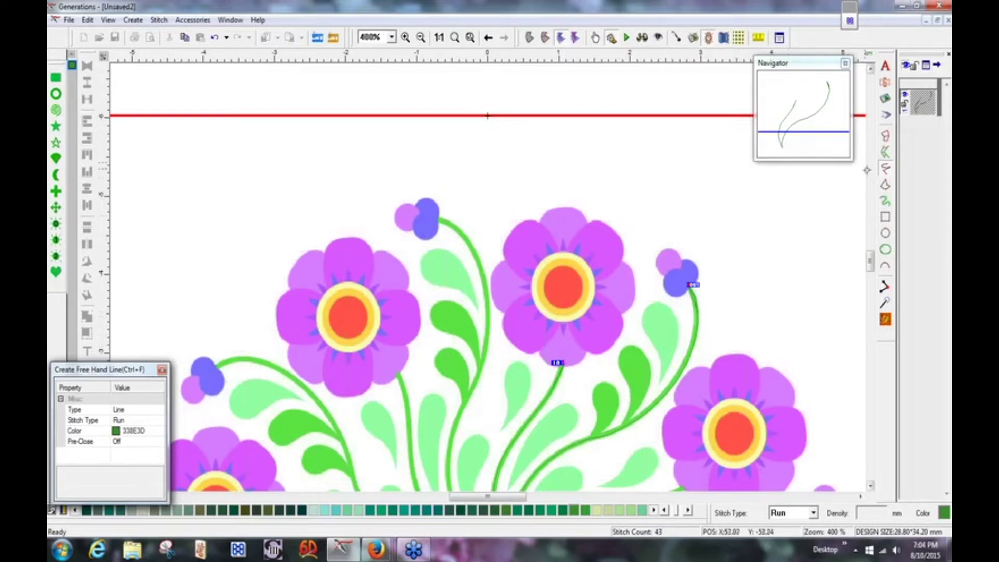
Digitize the two dark green leaves on the traced bud stem as side-to-side satin areas in green 338E3D.
{"action": "left_click", "coordinate": [886, 137]}
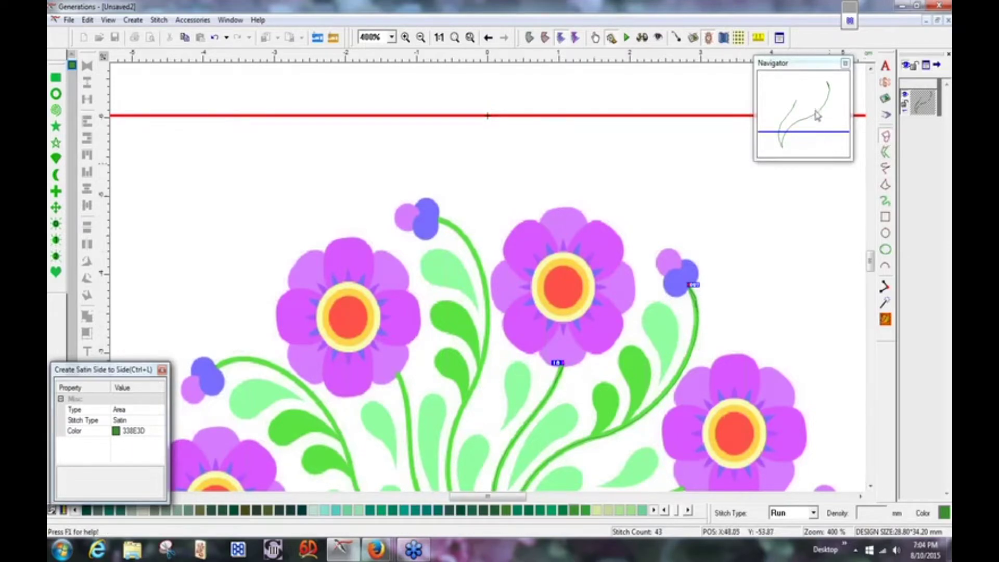
{"action": "left_click", "coordinate": [808, 127]}
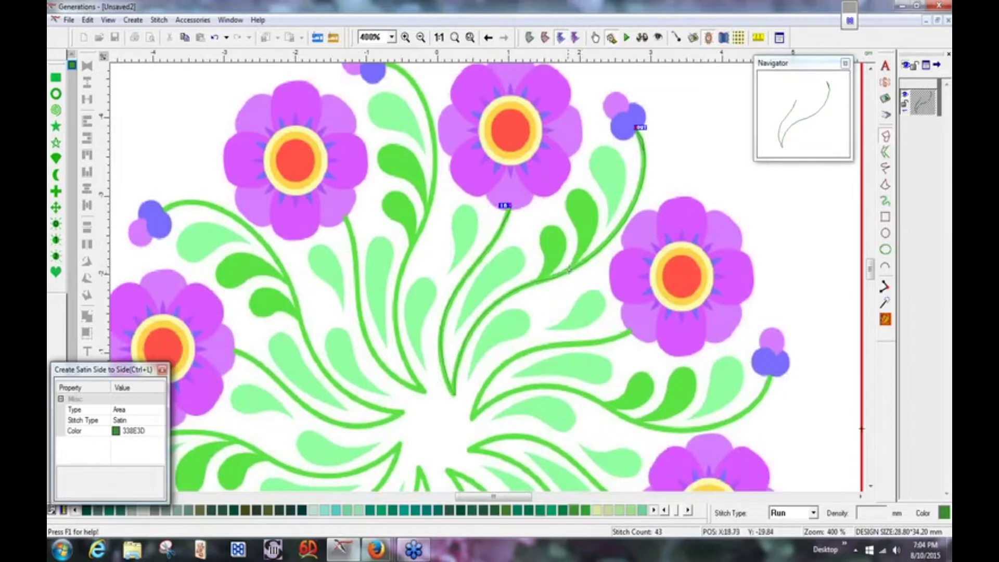
{"action": "key", "text": "Escape"}
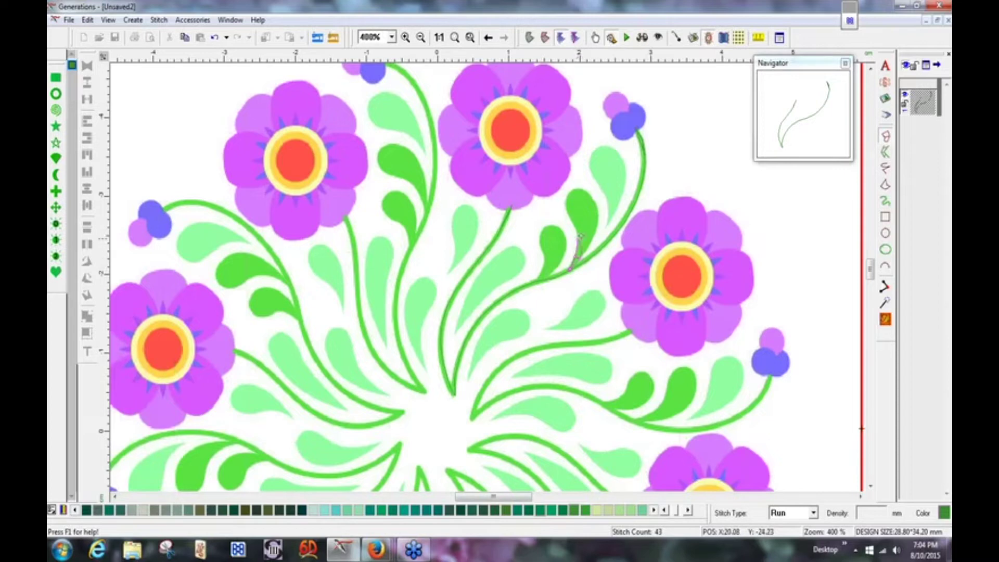
{"action": "left_click", "coordinate": [594, 235]}
{"action": "key", "text": "Return"}
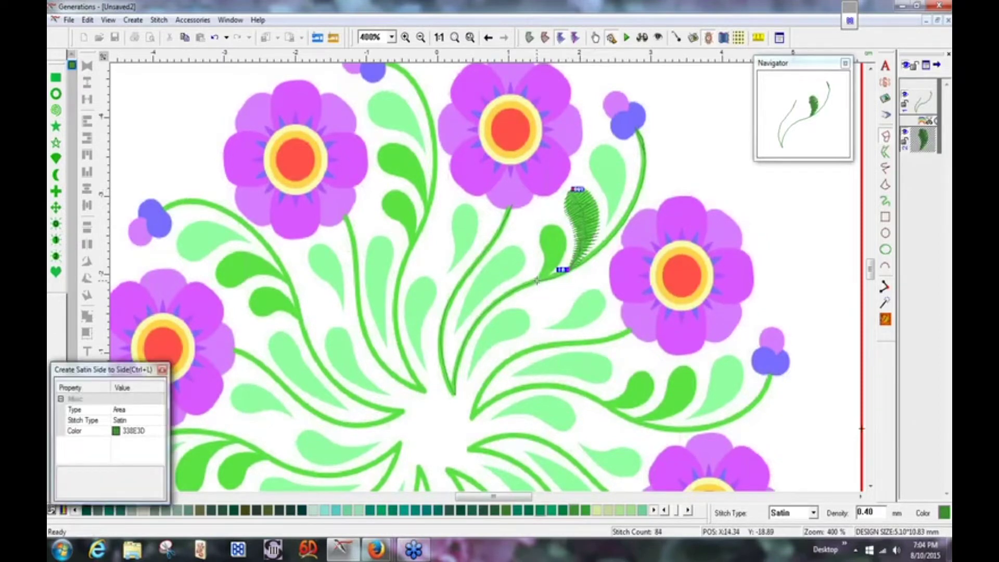
{"action": "key", "text": "Escape"}
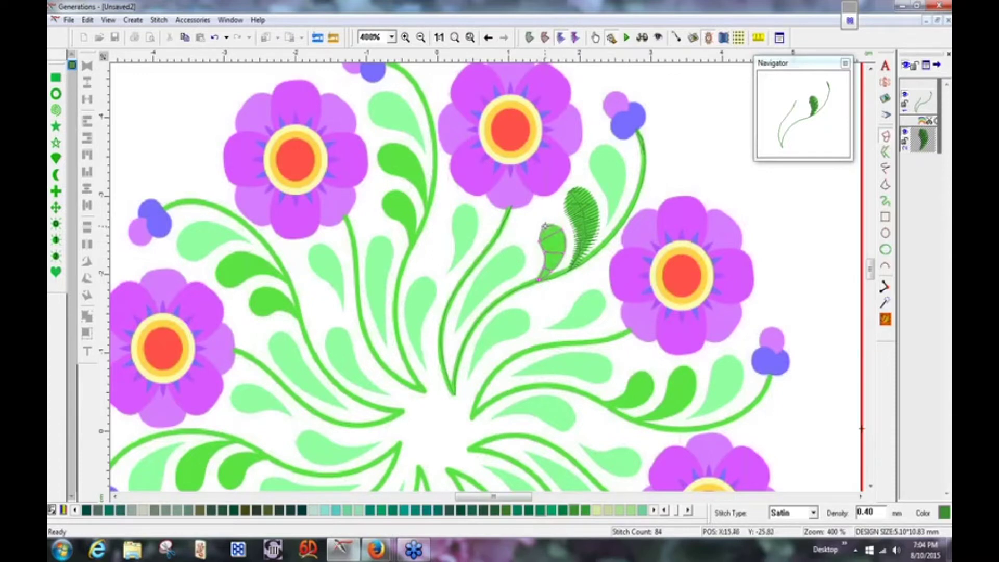
{"action": "key", "text": "Return"}
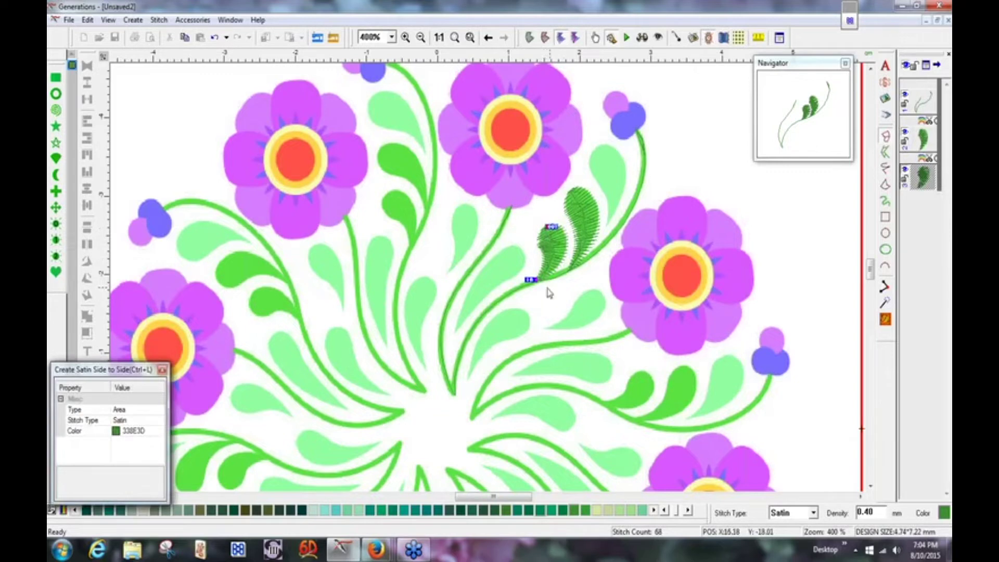
{"action": "key", "text": "Escape"}
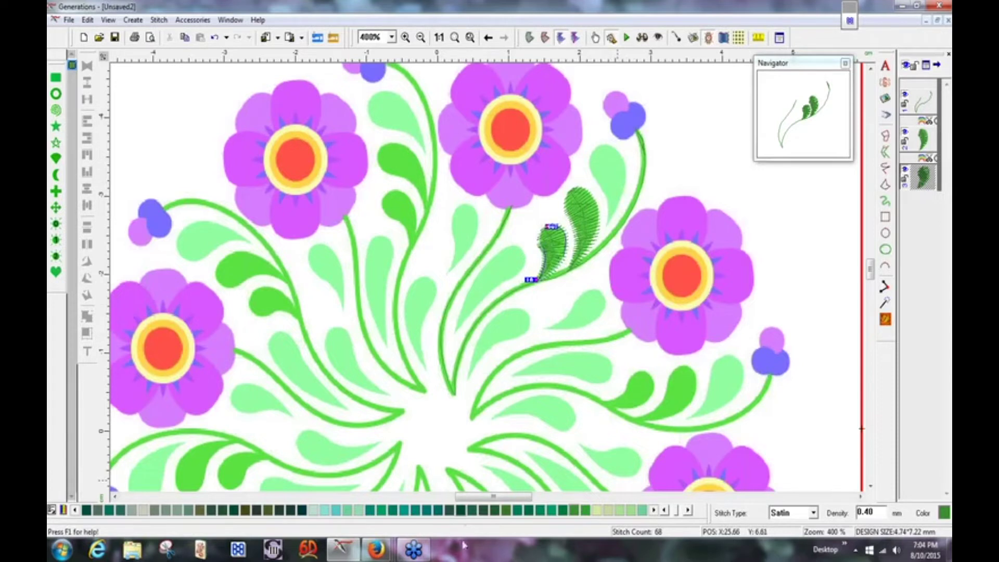
{"action": "left_click", "coordinate": [791, 268]}
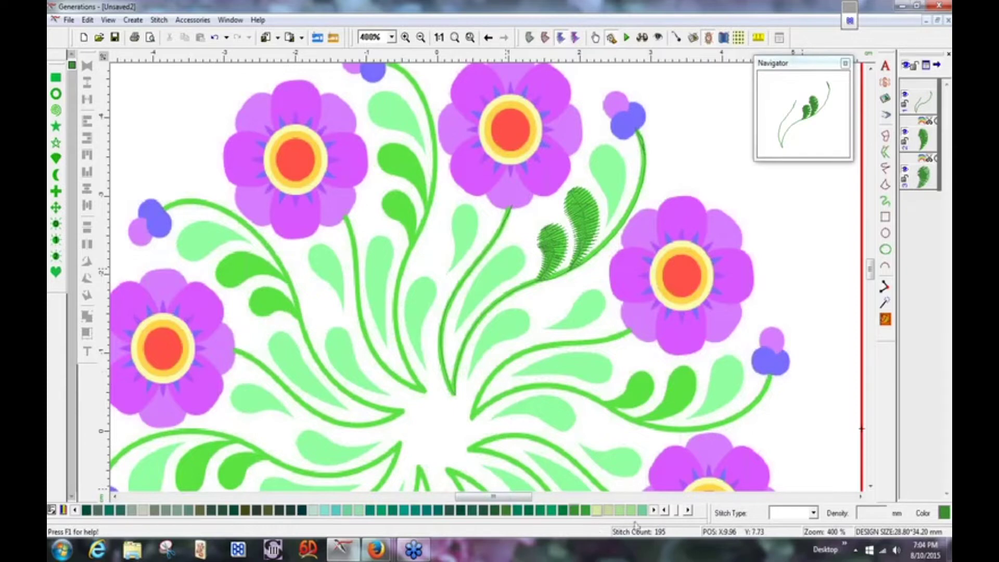
Digitize the light green leaf beside the bud as a side-to-side satin area in light green 9BCE70.
{"action": "left_click", "coordinate": [688, 512]}
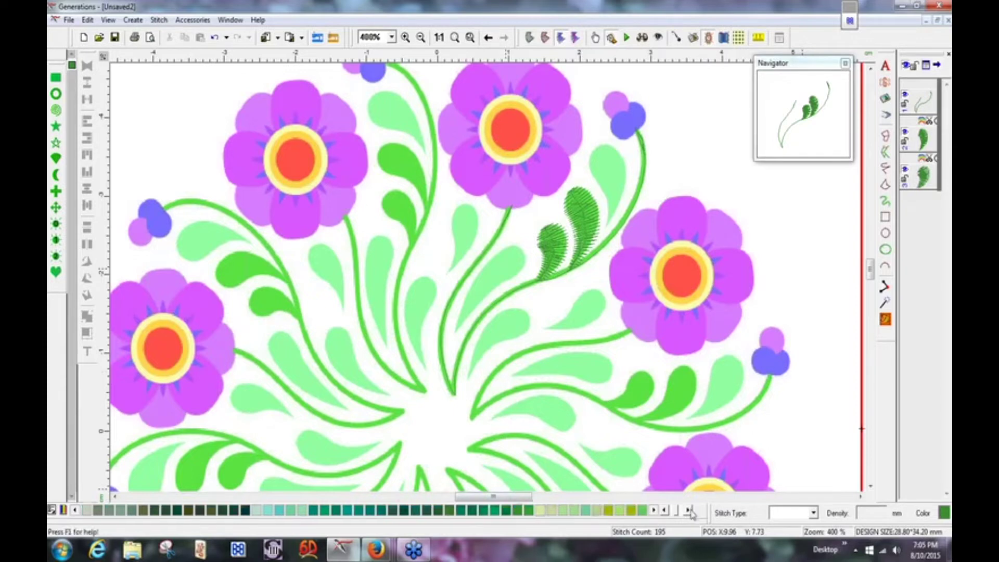
{"action": "left_click", "coordinate": [688, 512]}
{"action": "left_click", "coordinate": [665, 512]}
{"action": "left_click", "coordinate": [664, 511]}
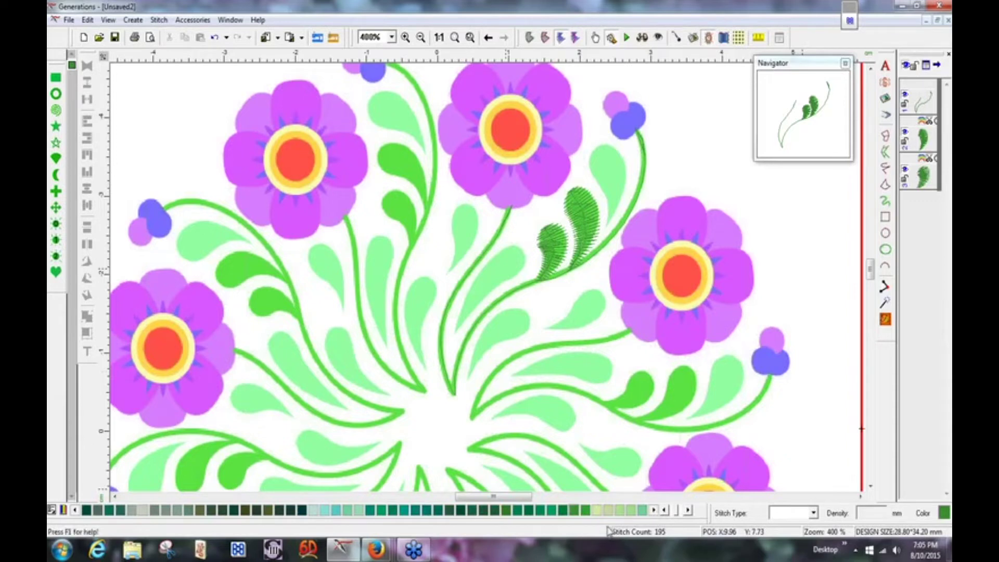
{"action": "left_click", "coordinate": [347, 512]}
{"action": "left_click", "coordinate": [886, 137]}
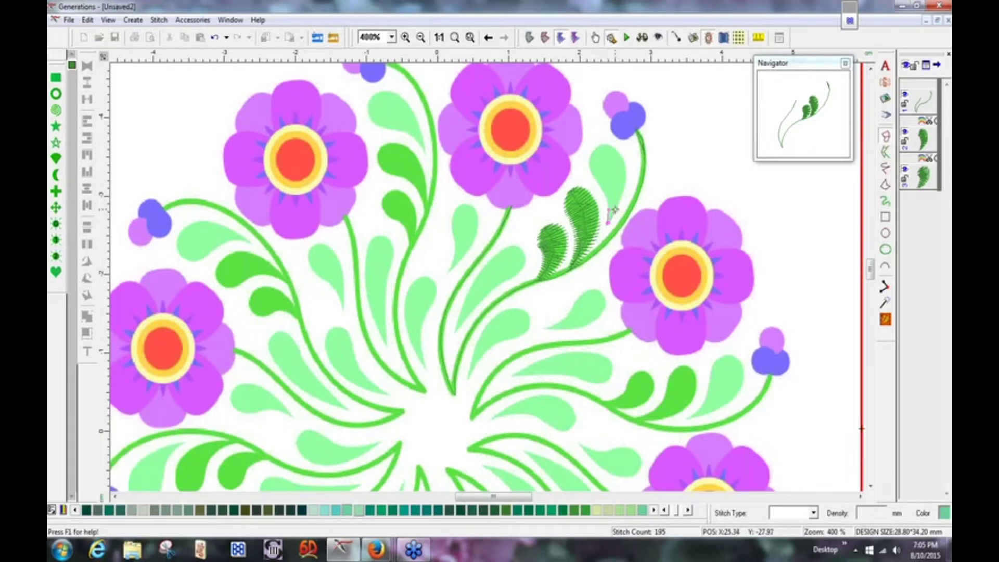
{"action": "left_click", "coordinate": [613, 210]}
{"action": "left_click", "coordinate": [604, 193]}
{"action": "left_click", "coordinate": [622, 156]}
{"action": "left_click", "coordinate": [590, 164]}
{"action": "left_click", "coordinate": [609, 143]}
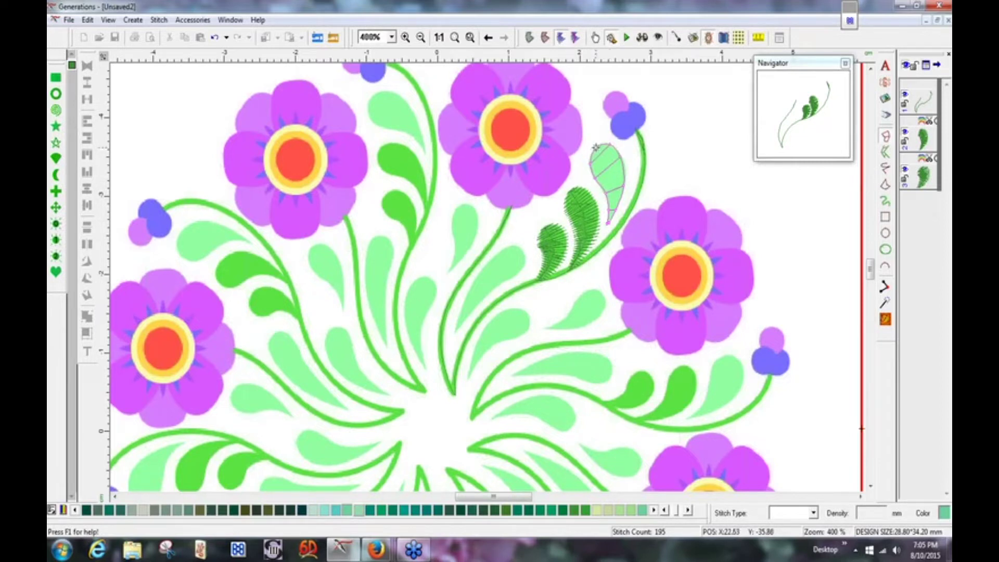
{"action": "left_click", "coordinate": [595, 147]}
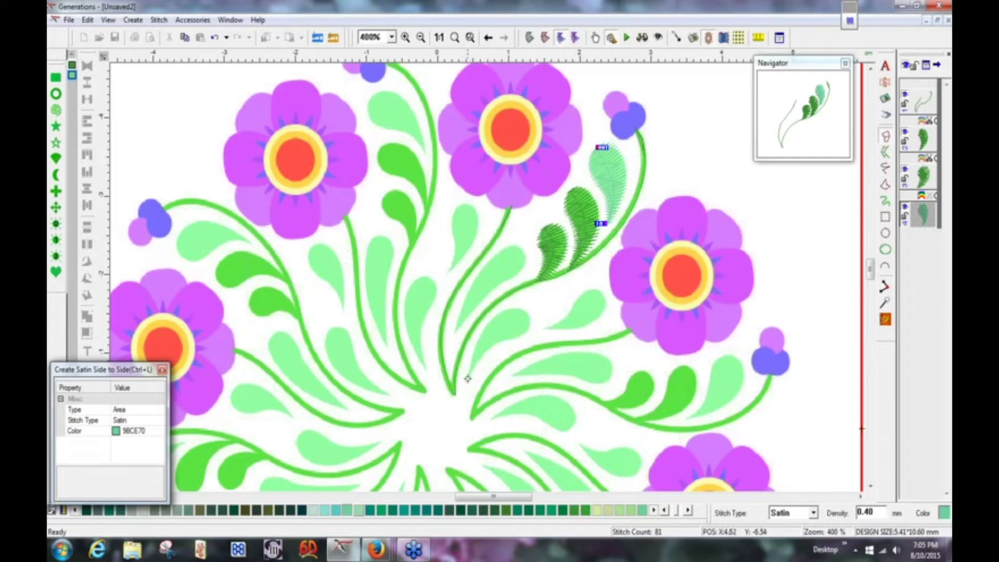
{"action": "key", "text": "Escape"}
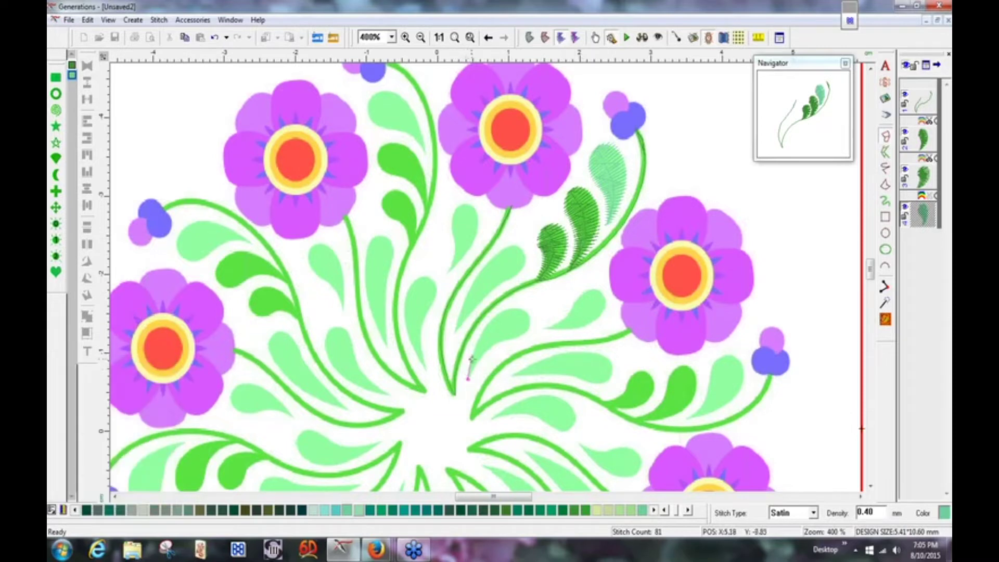
Digitize the light green leaf below the bud stem, near the wreath's centre, as a side-to-side satin area.
{"action": "left_click", "coordinate": [475, 359]}
{"action": "left_click", "coordinate": [482, 330]}
{"action": "left_click", "coordinate": [504, 311]}
{"action": "left_click", "coordinate": [514, 337]}
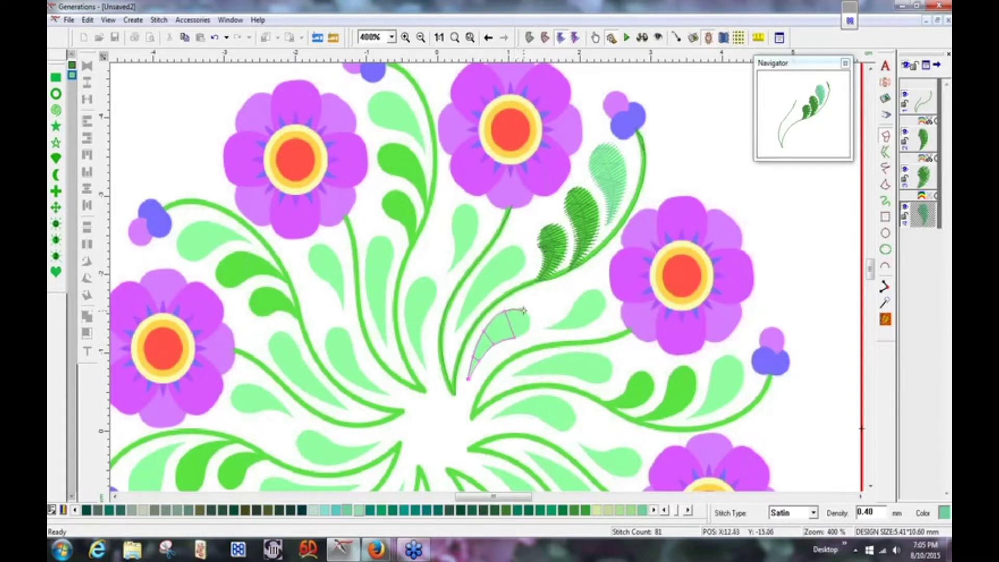
{"action": "left_click", "coordinate": [524, 312]}
{"action": "key", "text": "Return"}
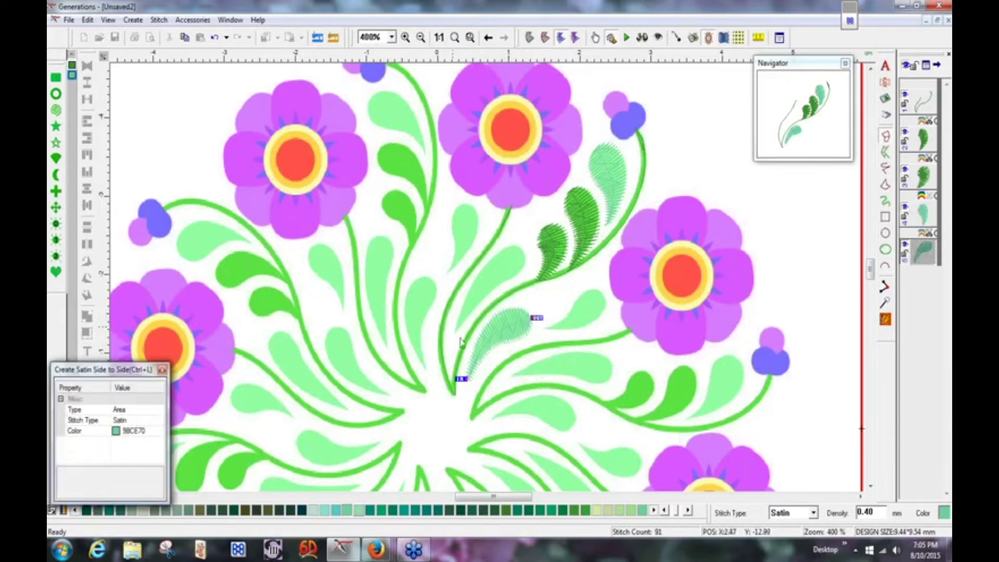
Digitize the light green leaf between the two traced stems as a side-to-side satin area.
{"action": "left_click", "coordinate": [466, 300]}
{"action": "left_click", "coordinate": [485, 264]}
{"action": "left_click", "coordinate": [500, 284]}
{"action": "left_click", "coordinate": [507, 246]}
{"action": "left_click", "coordinate": [522, 271]}
{"action": "left_click", "coordinate": [522, 249]}
{"action": "key", "text": "Return"}
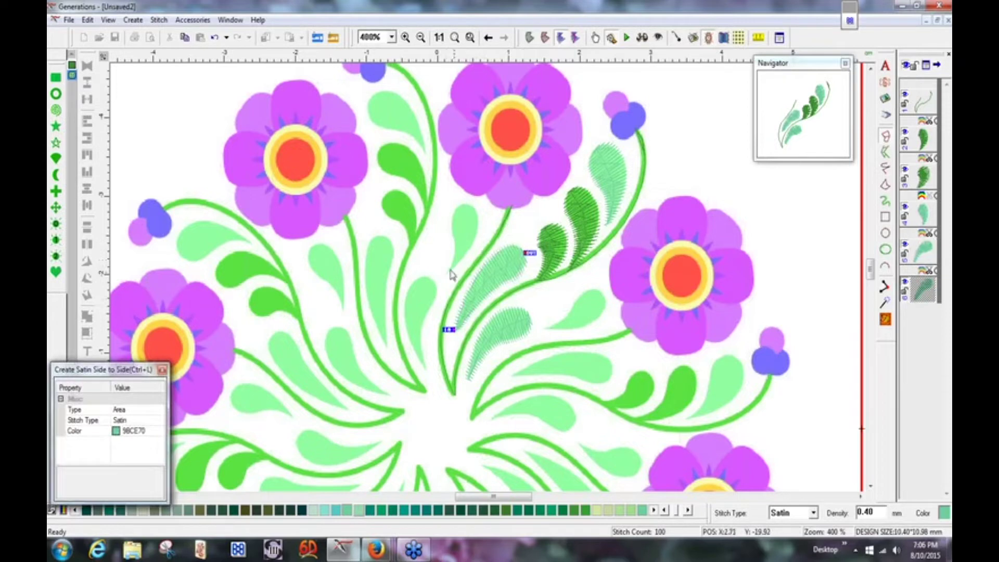
{"action": "key", "text": "Escape"}
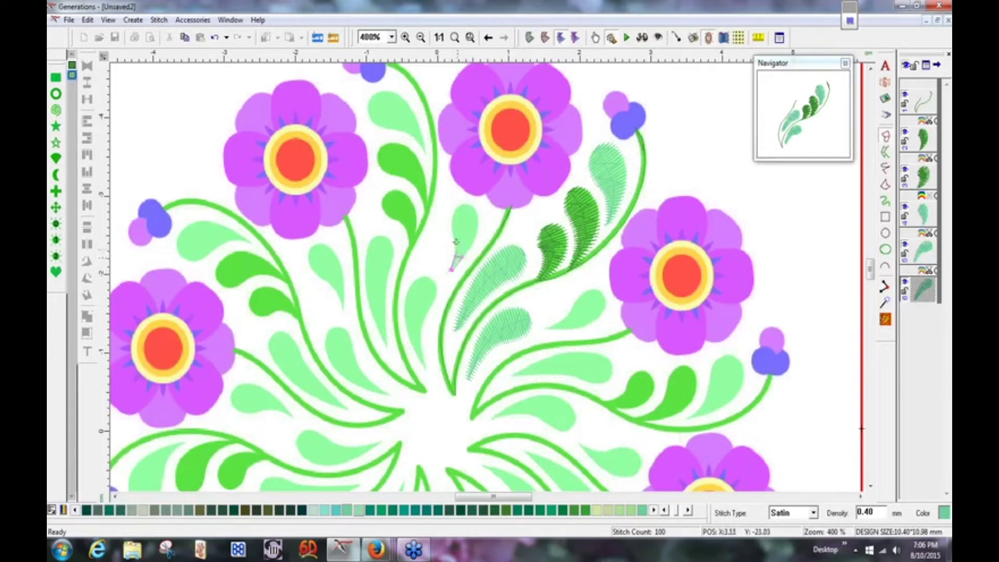
Digitize the small light green leaf below the upper middle flower, beside its stem, as a side-to-side satin area.
{"action": "left_click", "coordinate": [456, 255]}
{"action": "left_click", "coordinate": [476, 235]}
{"action": "left_click", "coordinate": [451, 221]}
{"action": "left_click", "coordinate": [477, 218]}
{"action": "left_click", "coordinate": [458, 204]}
{"action": "key", "text": "Return"}
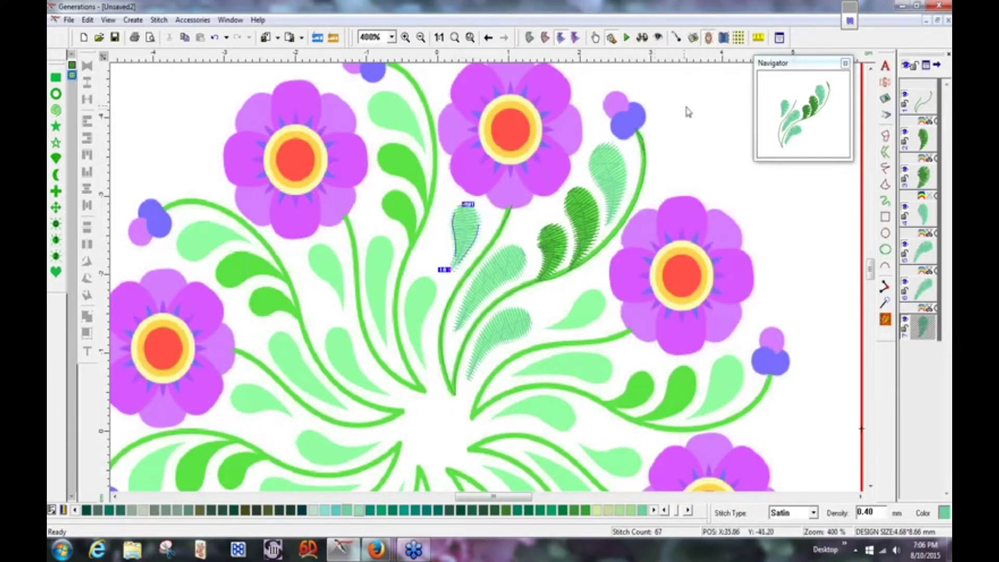
{"action": "left_click", "coordinate": [702, 112]}
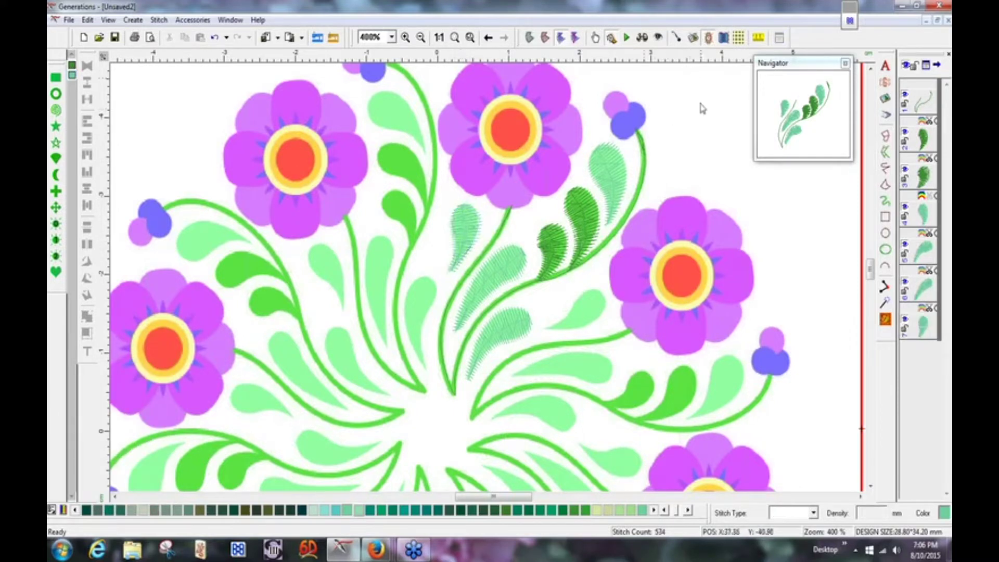
Turn on the 3D stitch preview and adjust the stitch angle lines across the smaller dark green leaf.
{"action": "left_click", "coordinate": [642, 38]}
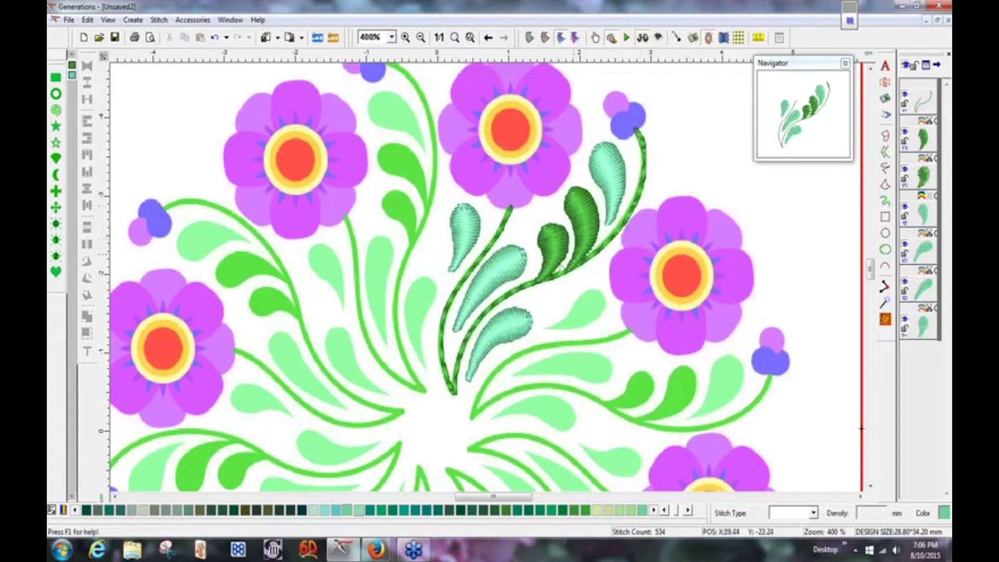
{"action": "left_click", "coordinate": [544, 38]}
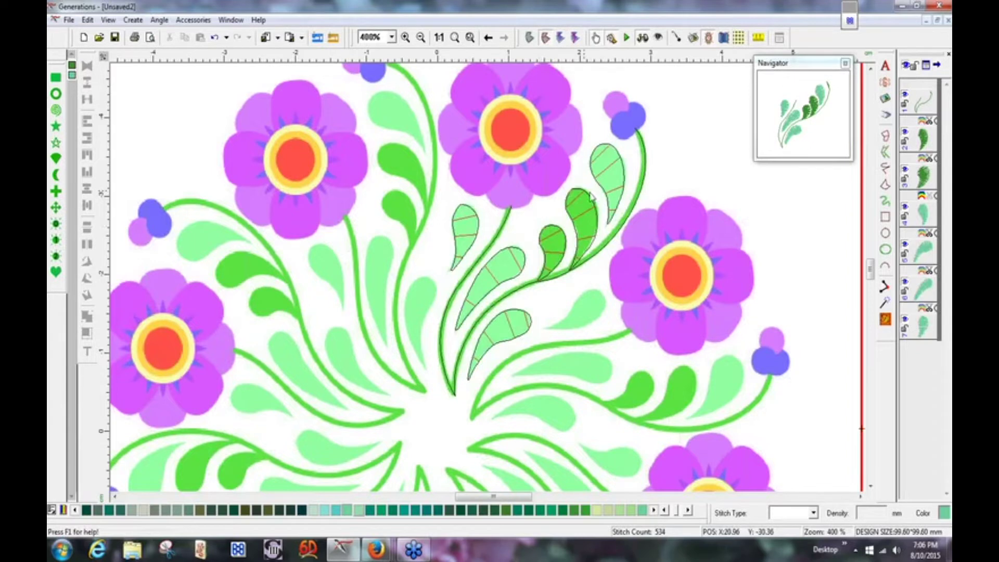
{"action": "left_click", "coordinate": [582, 208]}
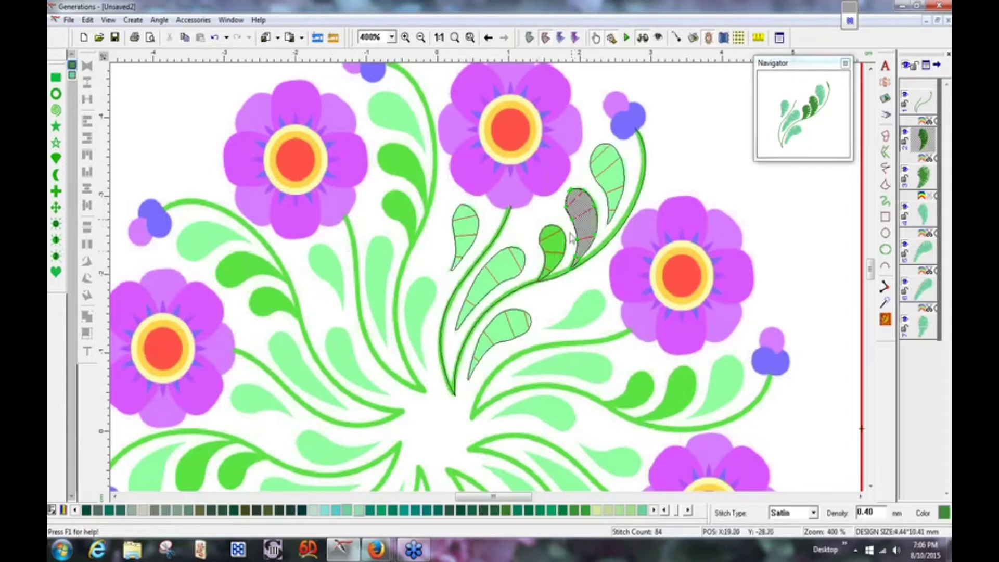
{"action": "left_click", "coordinate": [555, 244]}
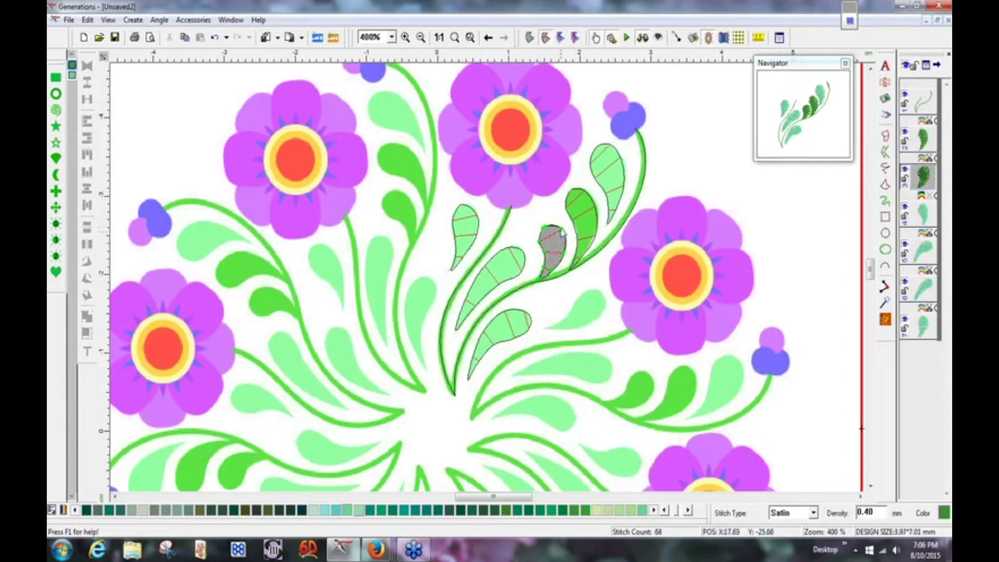
{"action": "left_click_drag", "start_coordinate": [562, 234], "coordinate": [553, 229]}
{"action": "left_click_drag", "start_coordinate": [541, 252], "coordinate": [564, 252]}
{"action": "left_click", "coordinate": [882, 319]}
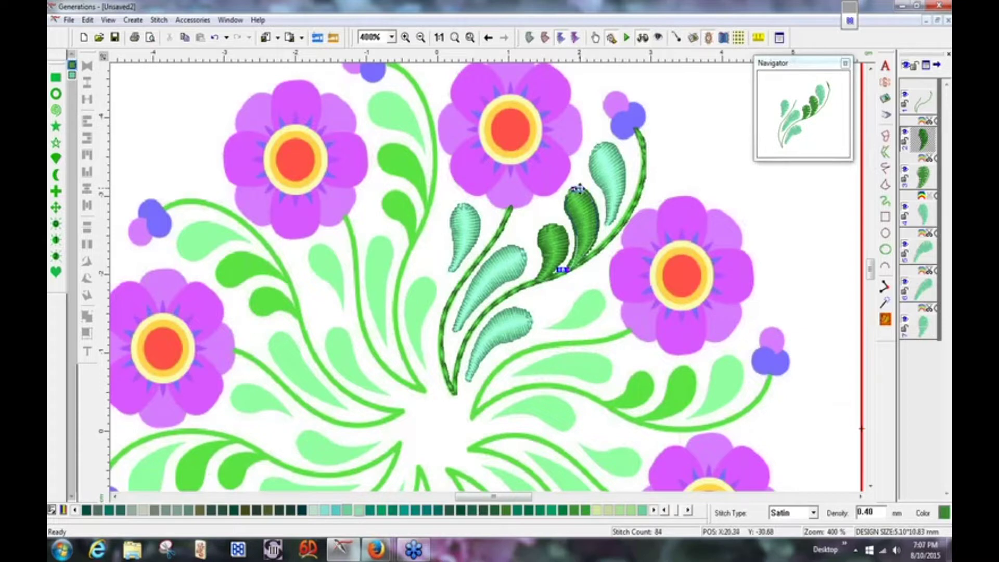
Move the exit point of the larger dark green leaf from its tip to its base beside the entry point.
{"action": "left_click_drag", "start_coordinate": [450, 398], "coordinate": [445, 476]}
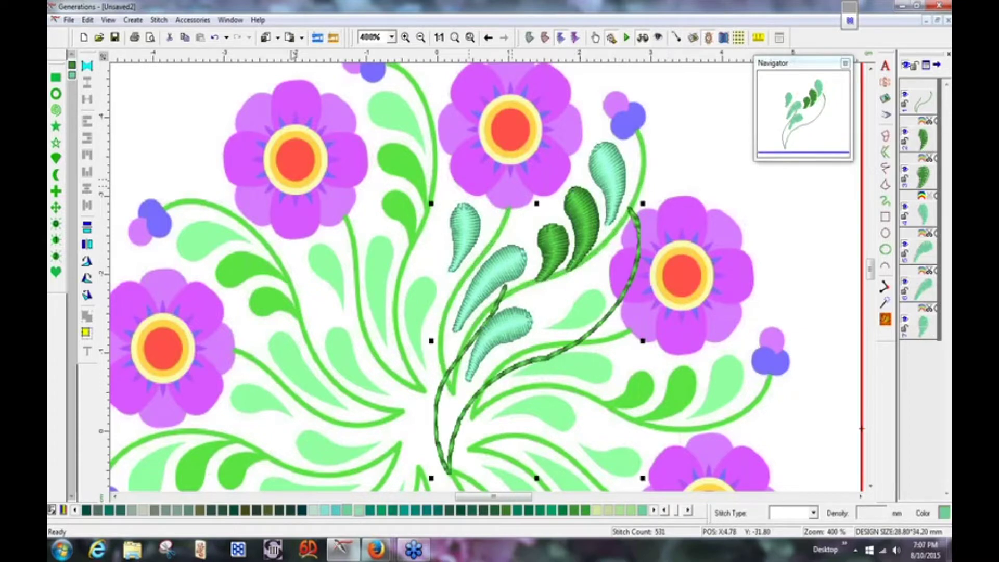
{"action": "left_click", "coordinate": [214, 39]}
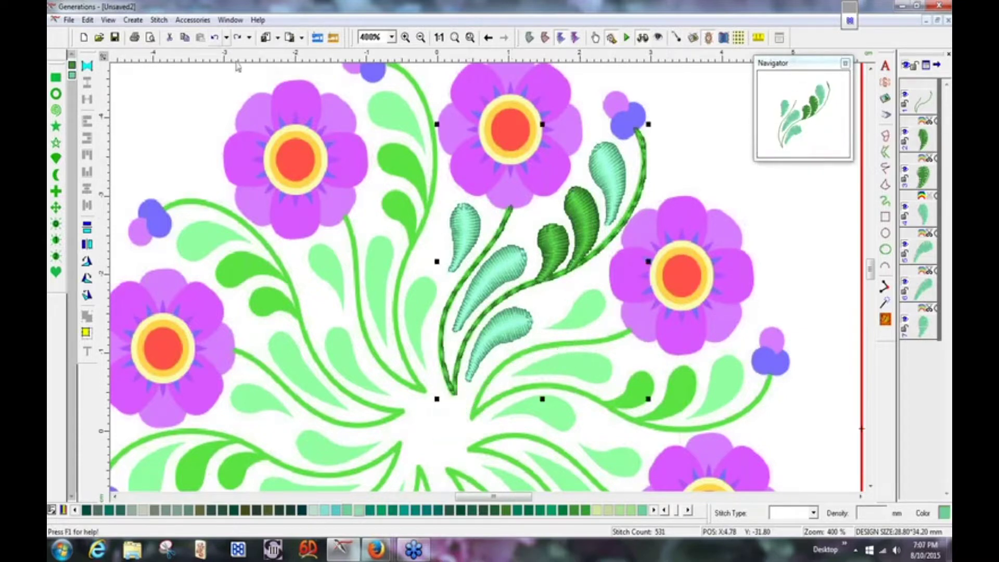
{"action": "left_click", "coordinate": [584, 222]}
{"action": "left_click_drag", "start_coordinate": [585, 193], "coordinate": [569, 277]}
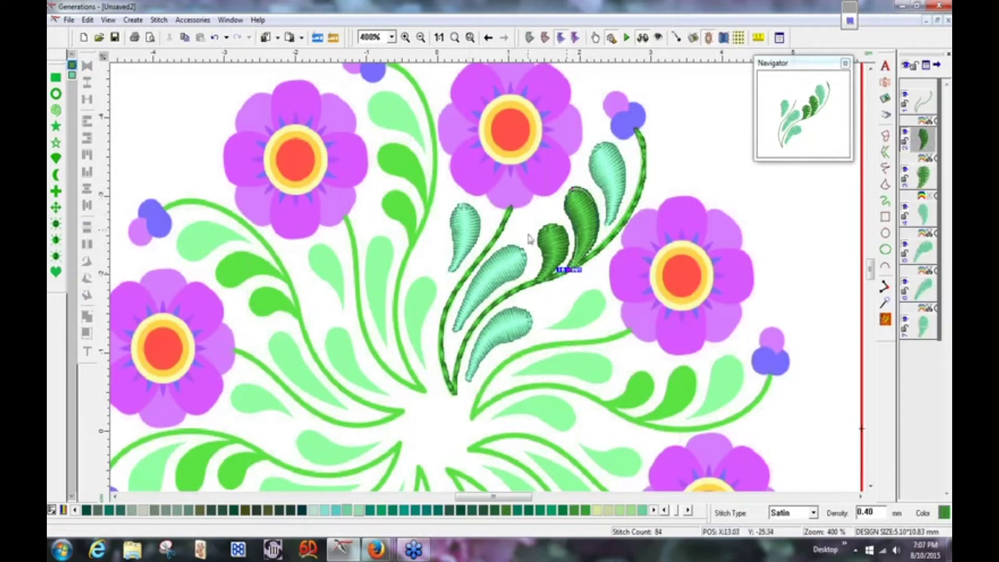
Move the exit point of the smaller dark green leaf to its base, where it meets the stem.
{"action": "left_click", "coordinate": [555, 229]}
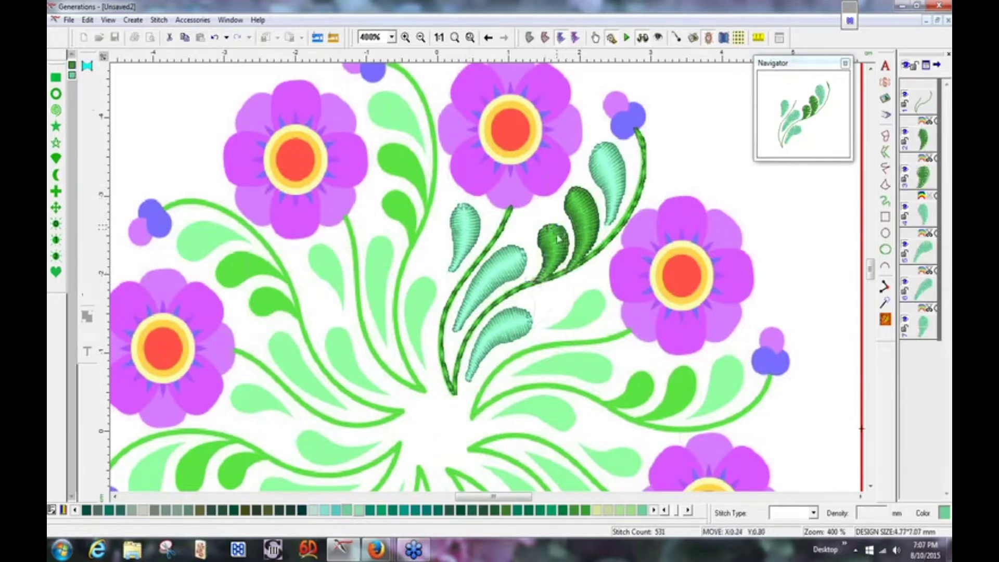
{"action": "left_click_drag", "start_coordinate": [555, 229], "coordinate": [541, 280]}
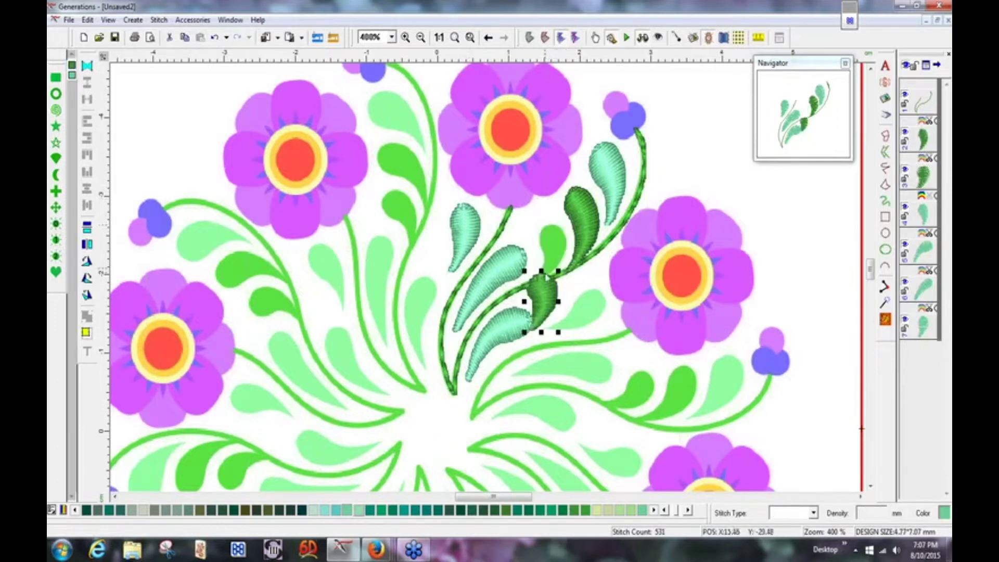
{"action": "left_click", "coordinate": [214, 37]}
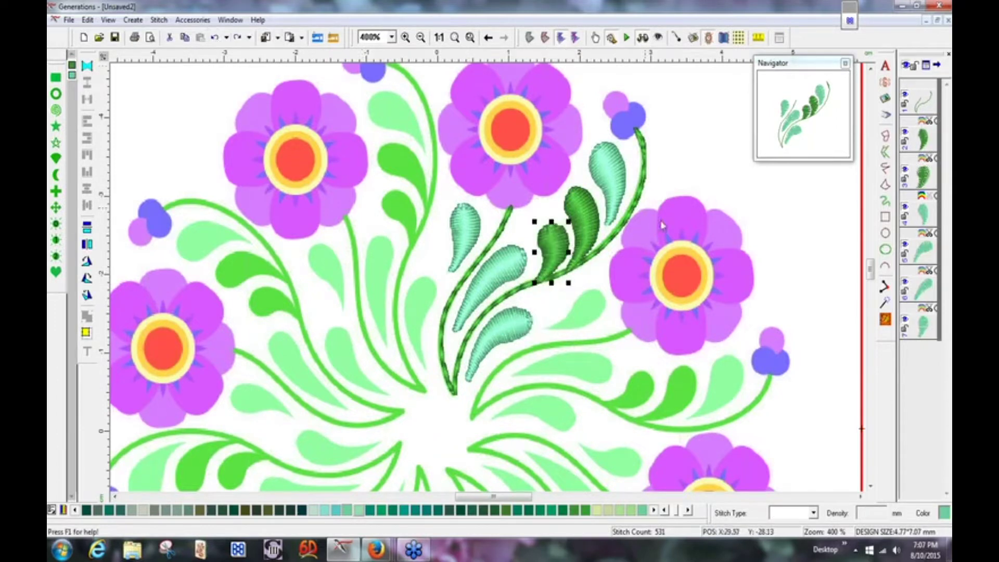
{"action": "left_click", "coordinate": [556, 245]}
{"action": "left_click_drag", "start_coordinate": [556, 228], "coordinate": [537, 290]}
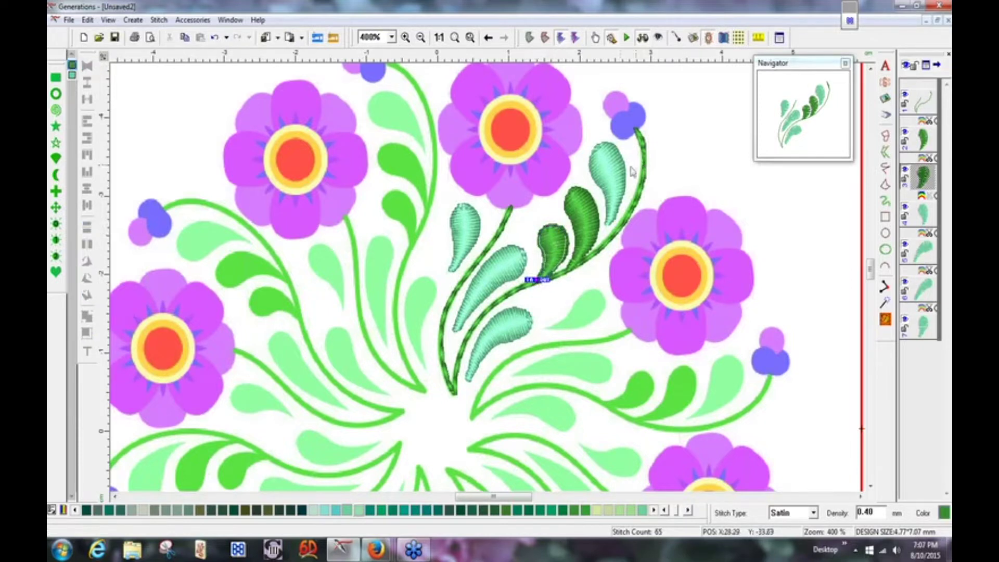
Move the exit points of the four light green leaves to their narrow ends, beside their entry points.
{"action": "left_click", "coordinate": [614, 169]}
{"action": "left_click_drag", "start_coordinate": [601, 148], "coordinate": [607, 230]}
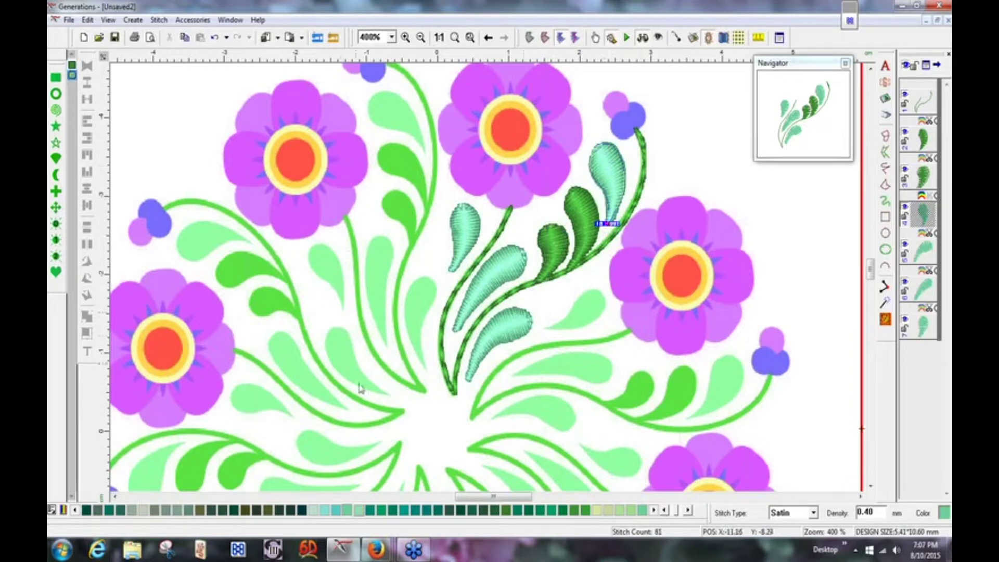
{"action": "left_click", "coordinate": [519, 324]}
{"action": "left_click_drag", "start_coordinate": [544, 319], "coordinate": [469, 380]}
{"action": "left_click", "coordinate": [503, 274]}
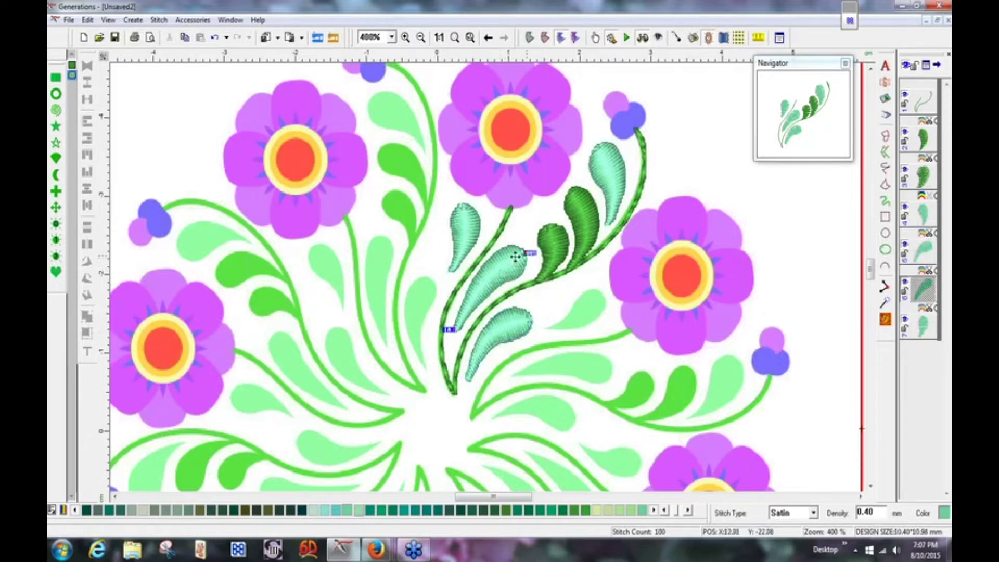
{"action": "left_click_drag", "start_coordinate": [535, 255], "coordinate": [455, 329]}
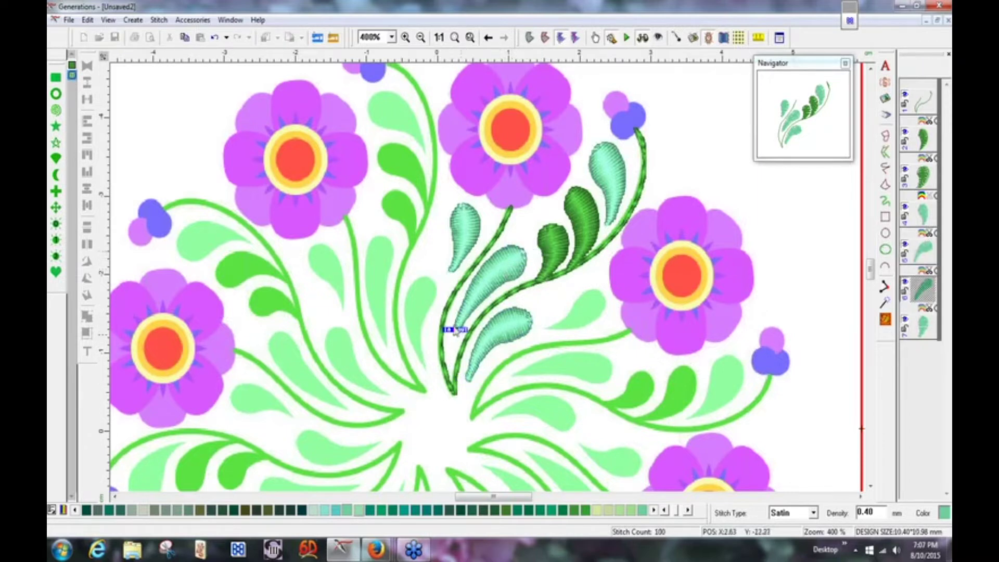
{"action": "left_click", "coordinate": [467, 227]}
{"action": "left_click_drag", "start_coordinate": [468, 204], "coordinate": [457, 269]}
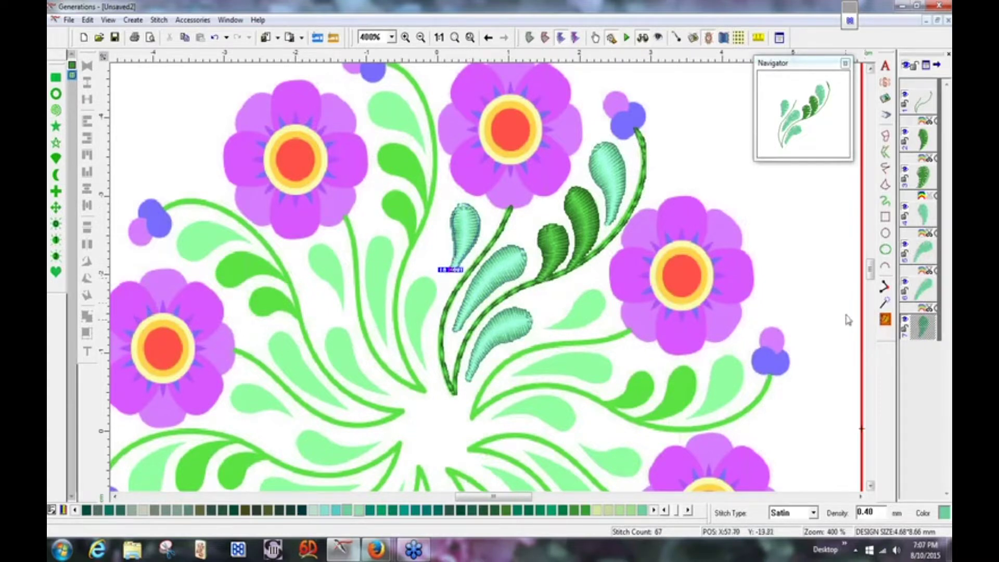
{"action": "left_click", "coordinate": [838, 297]}
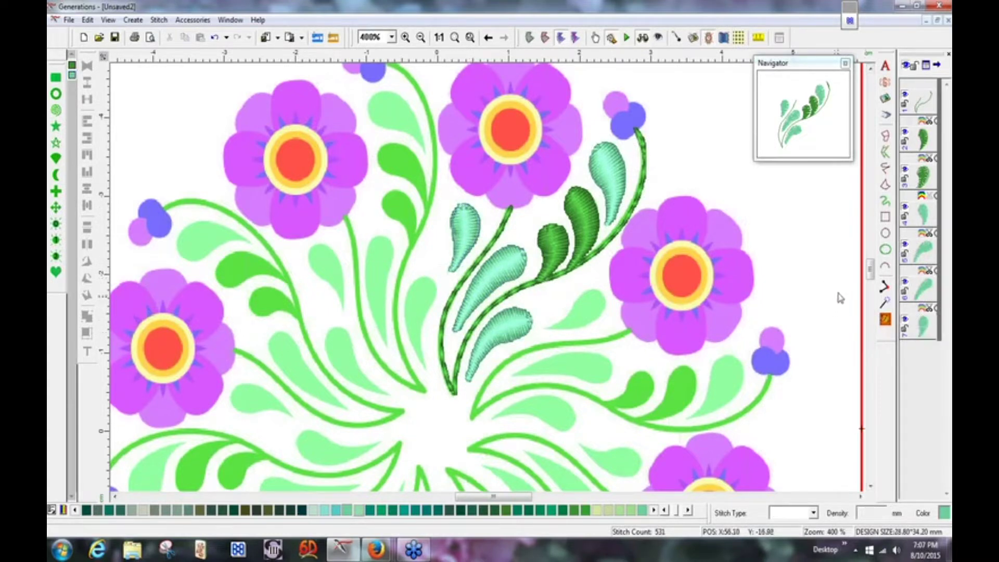
{"action": "left_click", "coordinate": [886, 320]}
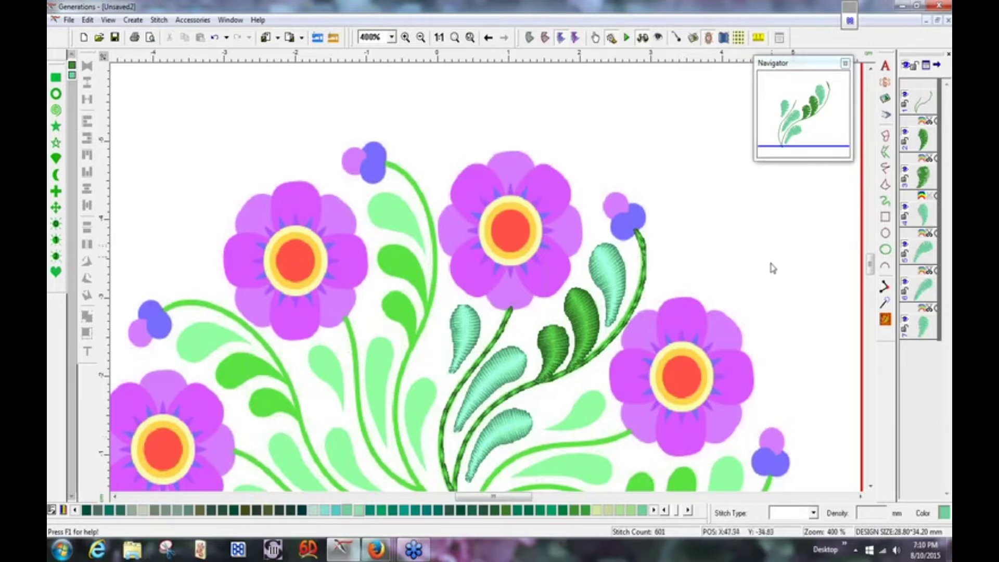
Digitize the uppermost petal of the upper middle flower as a freehand area with Complex Fill in purple 964F9B.
{"action": "left_click", "coordinate": [681, 512]}
{"action": "left_click", "coordinate": [679, 514]}
{"action": "left_click", "coordinate": [675, 517]}
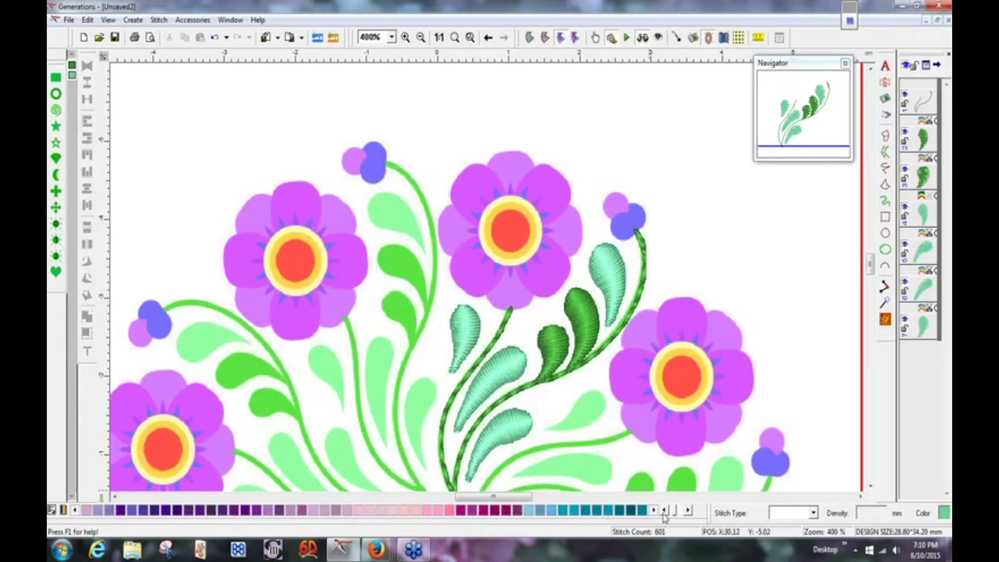
{"action": "left_click", "coordinate": [668, 511]}
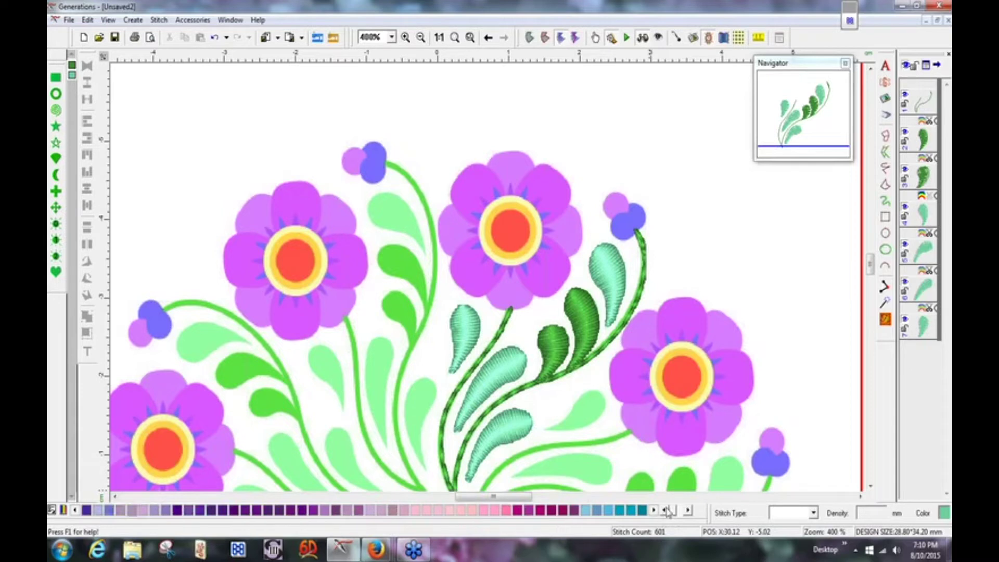
{"action": "left_click", "coordinate": [669, 512]}
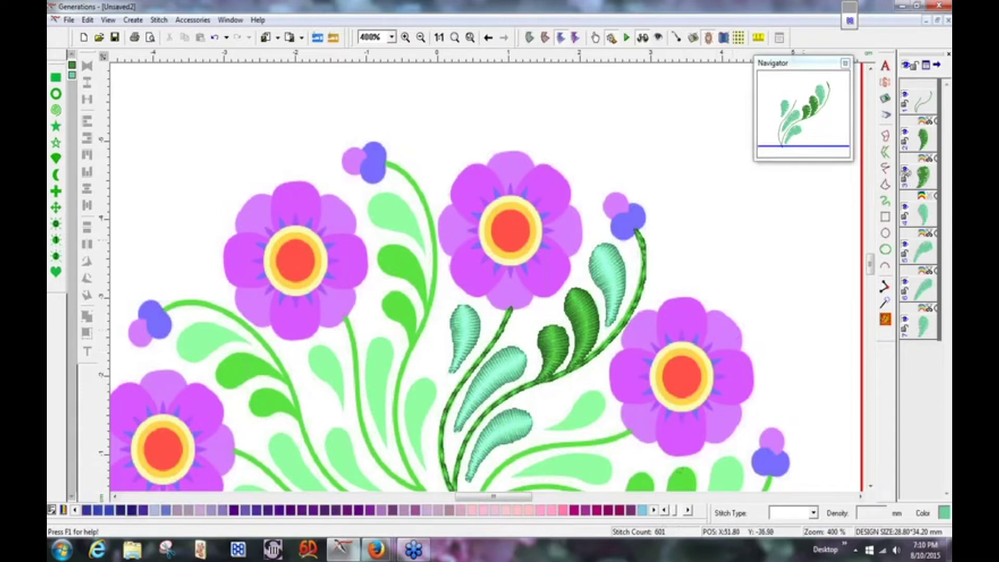
{"action": "left_click", "coordinate": [416, 512]}
{"action": "left_click", "coordinate": [885, 187]}
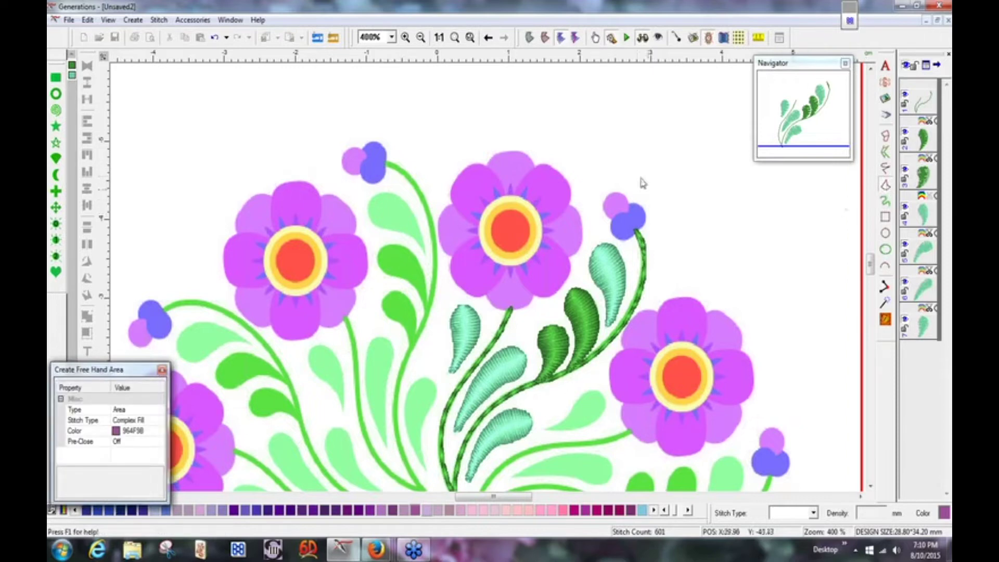
{"action": "left_click", "coordinate": [506, 196]}
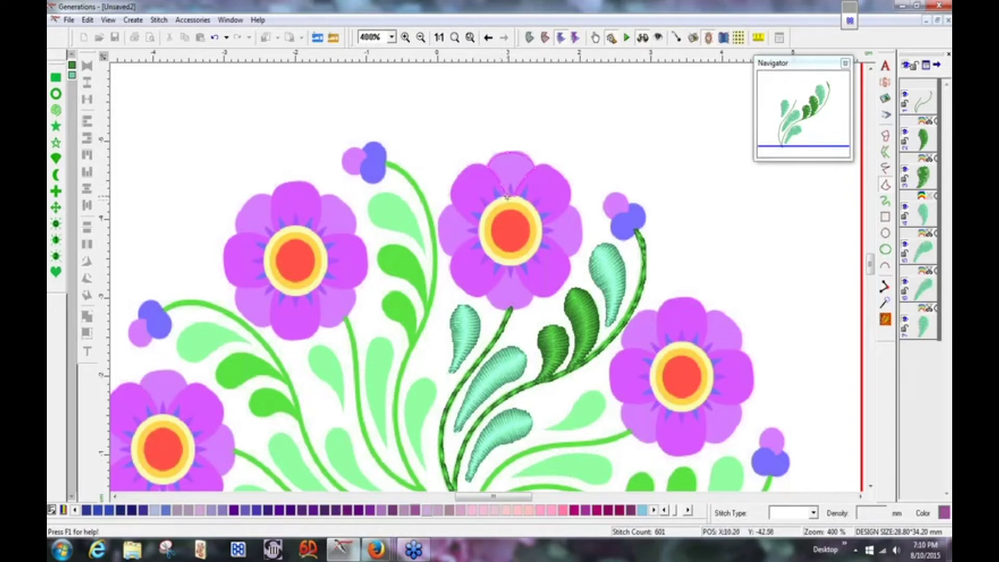
{"action": "key", "text": "Return"}
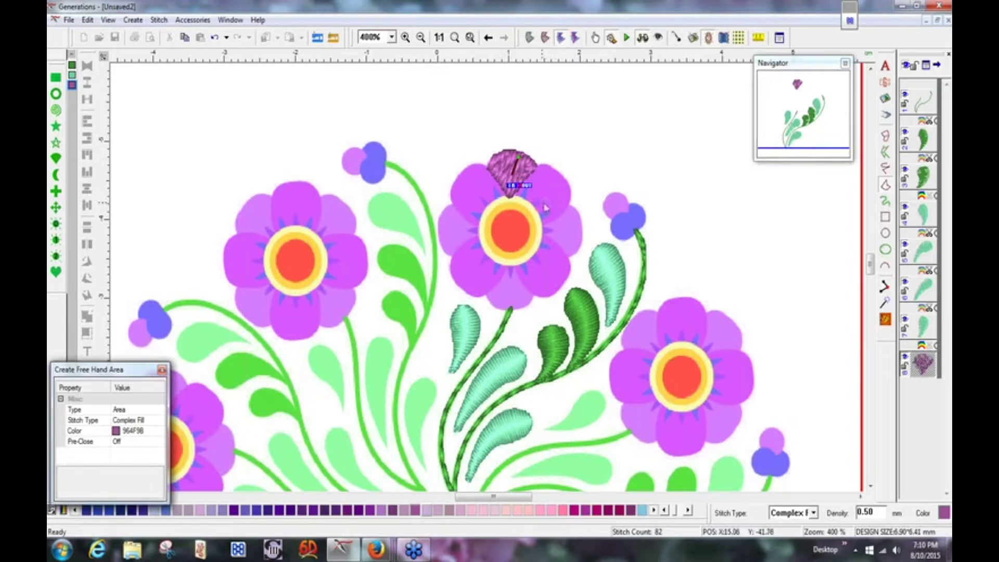
{"action": "key", "text": "Escape"}
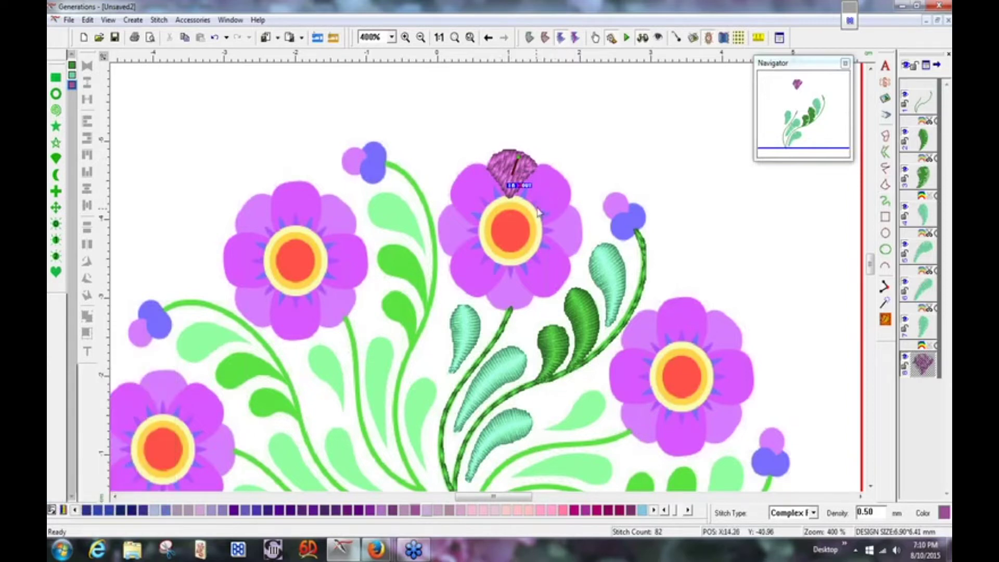
Duplicate the purple petal and rotate the copy a quarter turn clockwise around the flower's centre.
{"action": "left_click", "coordinate": [505, 171]}
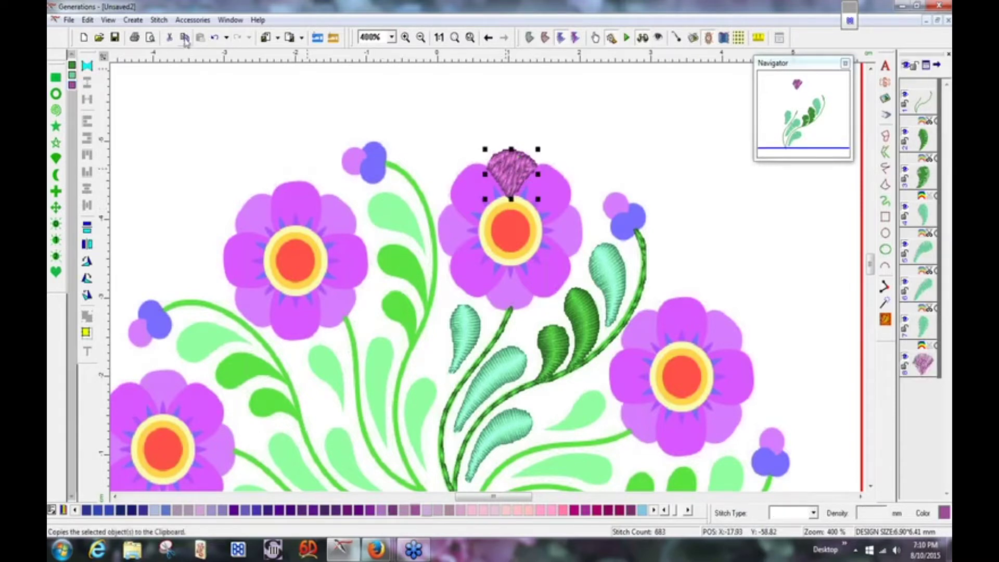
{"action": "left_click", "coordinate": [200, 38]}
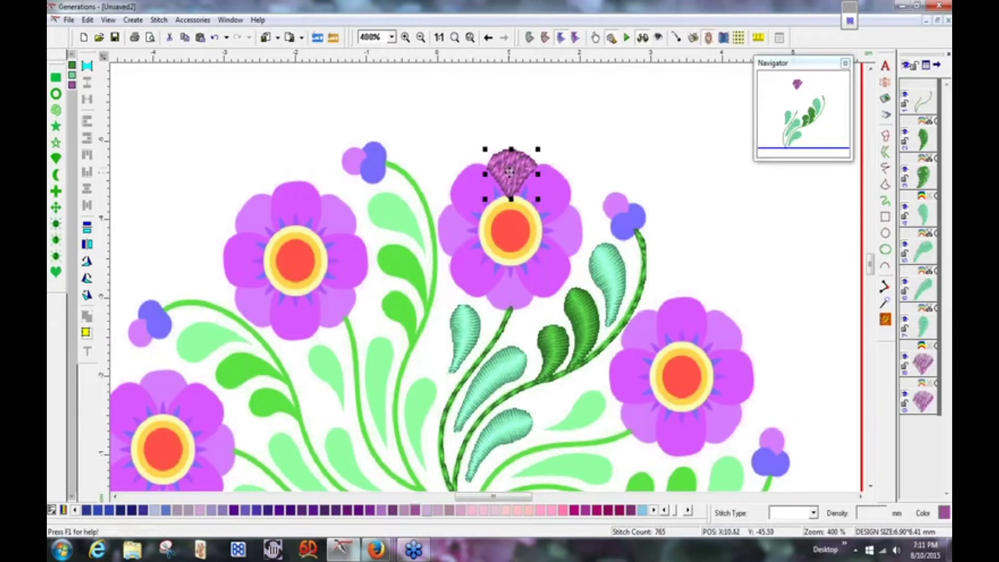
{"action": "left_click", "coordinate": [512, 175]}
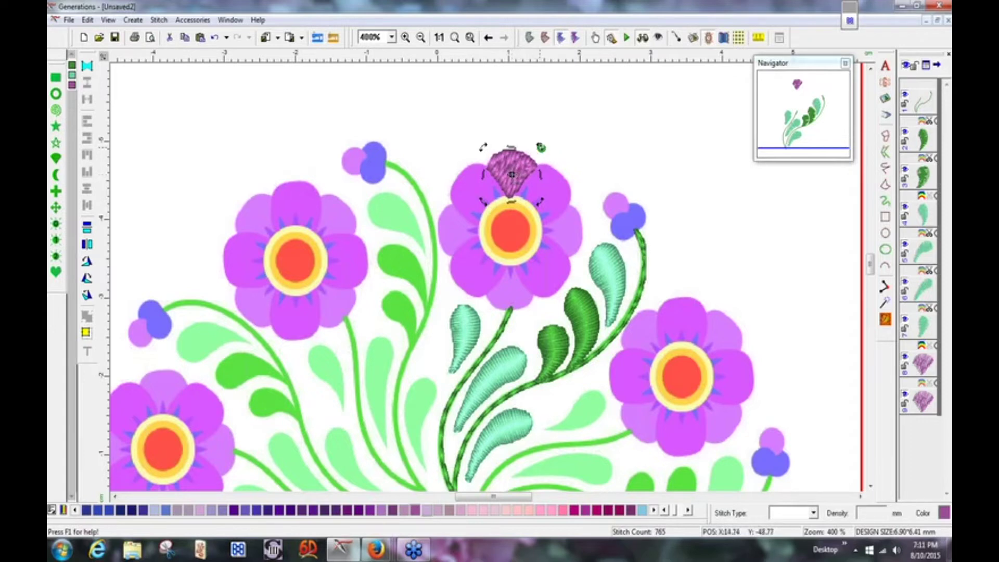
{"action": "mouse_move", "coordinate": [538, 150]}
{"action": "left_mouse_down"}
{"action": "mouse_move", "coordinate": [548, 187]}
{"action": "mouse_move", "coordinate": [535, 205]}
{"action": "mouse_move", "coordinate": [497, 203]}
{"action": "mouse_move", "coordinate": [485, 186]}
{"action": "mouse_move", "coordinate": [490, 156]}
{"action": "mouse_move", "coordinate": [507, 146]}
{"action": "mouse_move", "coordinate": [533, 159]}
{"action": "left_mouse_up"}
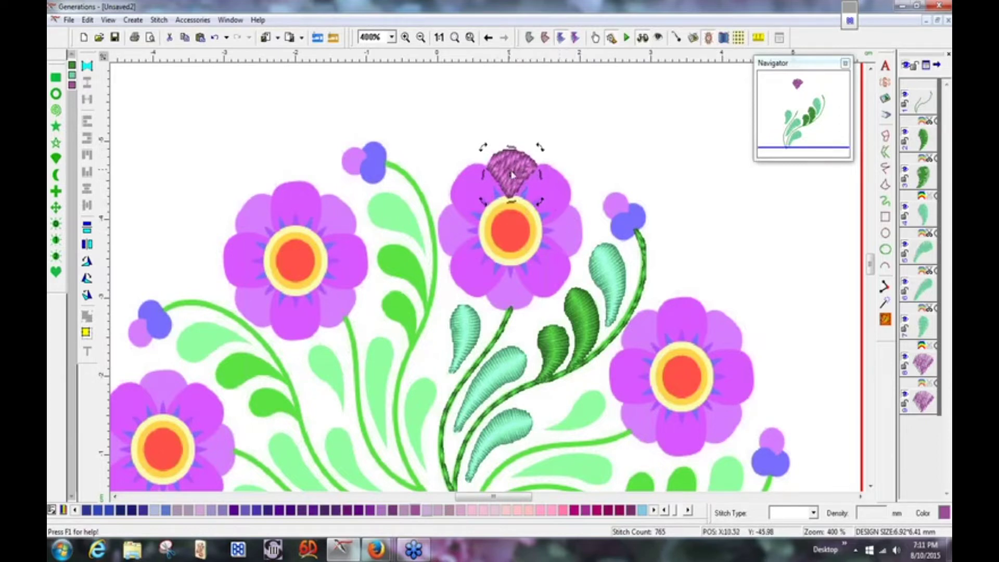
{"action": "left_click_drag", "start_coordinate": [511, 173], "coordinate": [511, 232]}
{"action": "left_click_drag", "start_coordinate": [540, 148], "coordinate": [577, 264]}
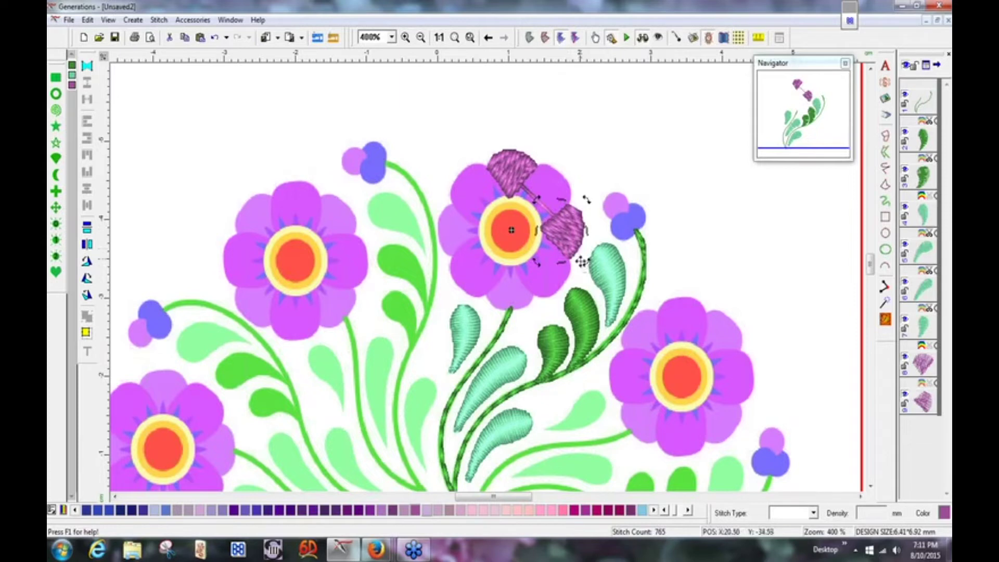
Duplicate the right-hand purple petal and rotate the copy a quarter turn clockwise around the flower's centre to the bottom position.
{"action": "left_click", "coordinate": [567, 237]}
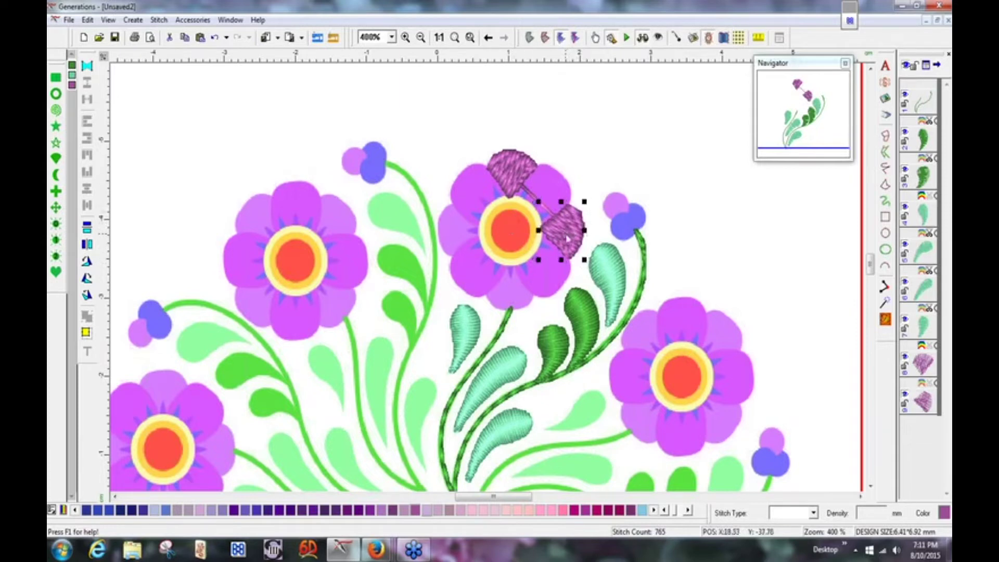
{"action": "left_click", "coordinate": [185, 38]}
{"action": "left_click", "coordinate": [200, 38]}
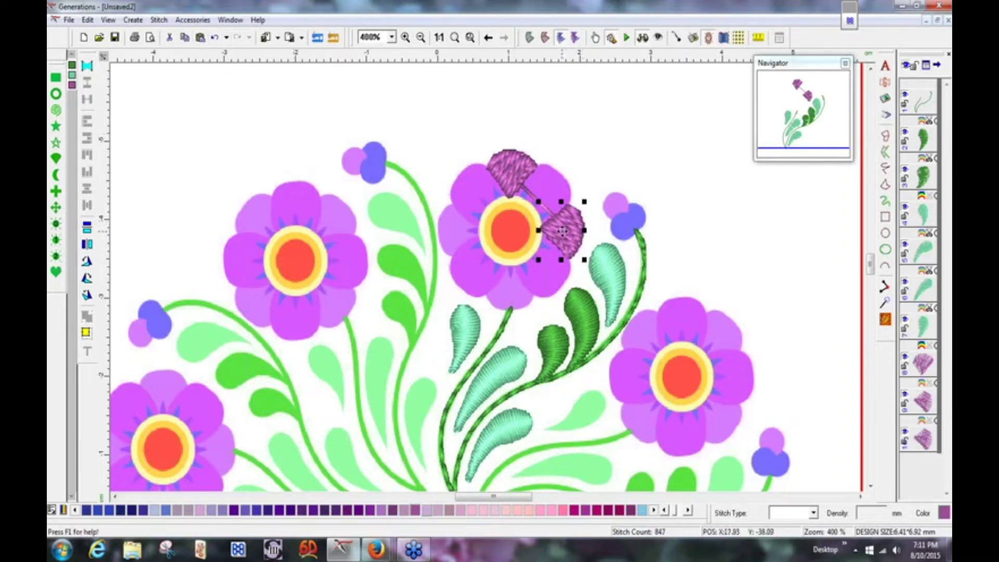
{"action": "left_click", "coordinate": [564, 235]}
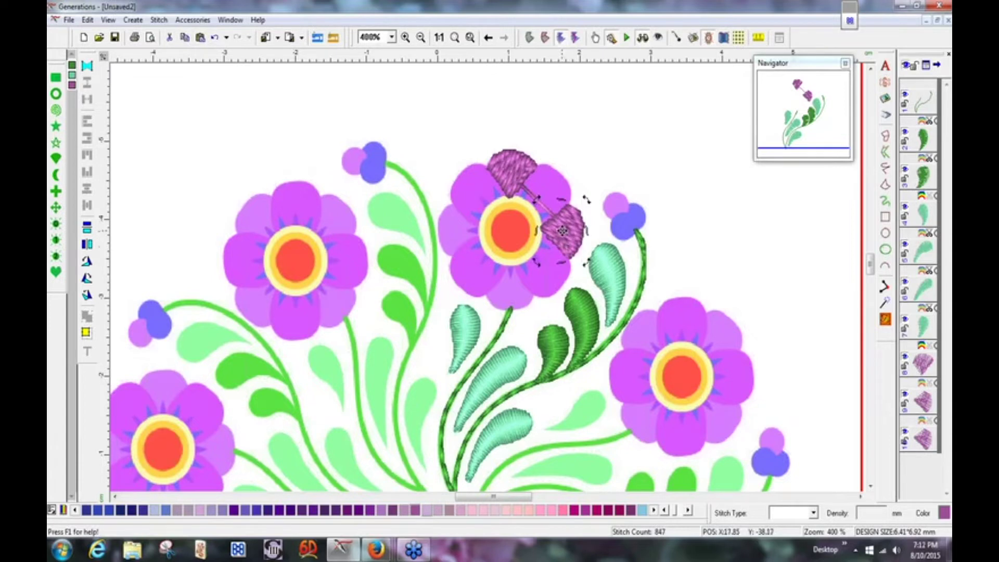
{"action": "left_click_drag", "start_coordinate": [561, 231], "coordinate": [510, 231]}
{"action": "left_click_drag", "start_coordinate": [587, 200], "coordinate": [485, 321]}
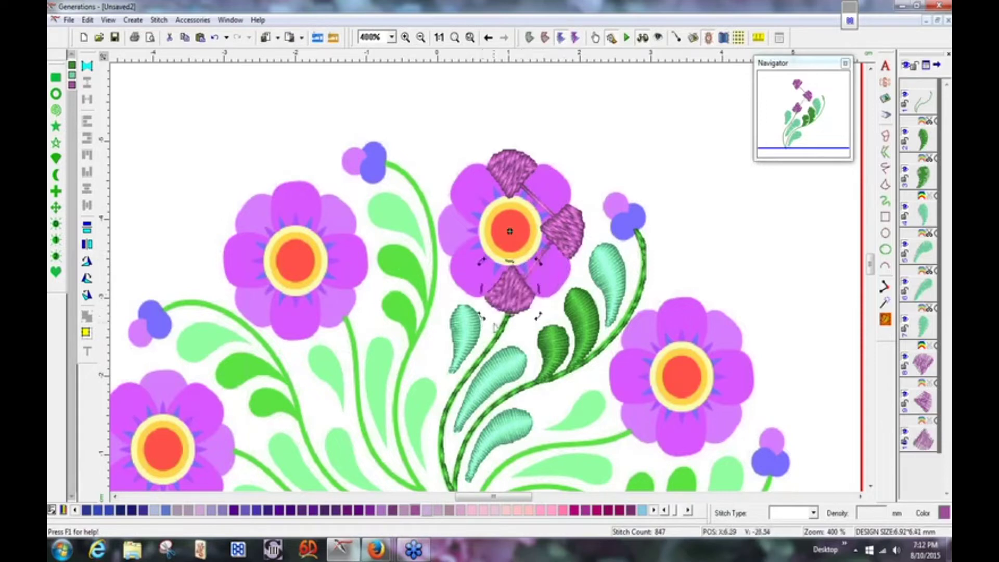
Duplicate the bottom purple petal, rotate the copy a quarter turn clockwise around the flower's centre, and regenerate the stitches.
{"action": "left_click", "coordinate": [185, 37]}
{"action": "left_click", "coordinate": [200, 37]}
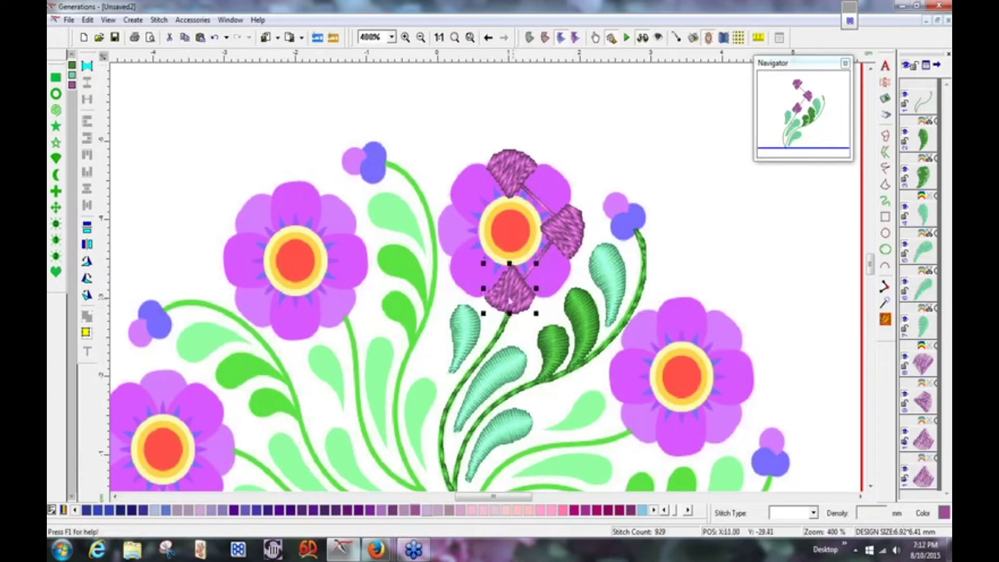
{"action": "left_click_drag", "start_coordinate": [509, 291], "coordinate": [511, 230]}
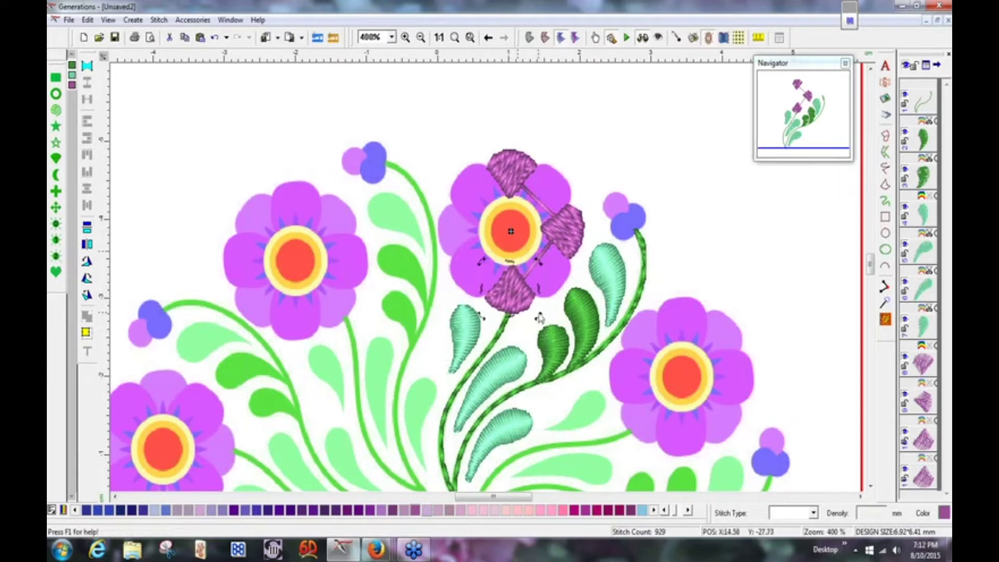
{"action": "left_click_drag", "start_coordinate": [535, 314], "coordinate": [431, 224]}
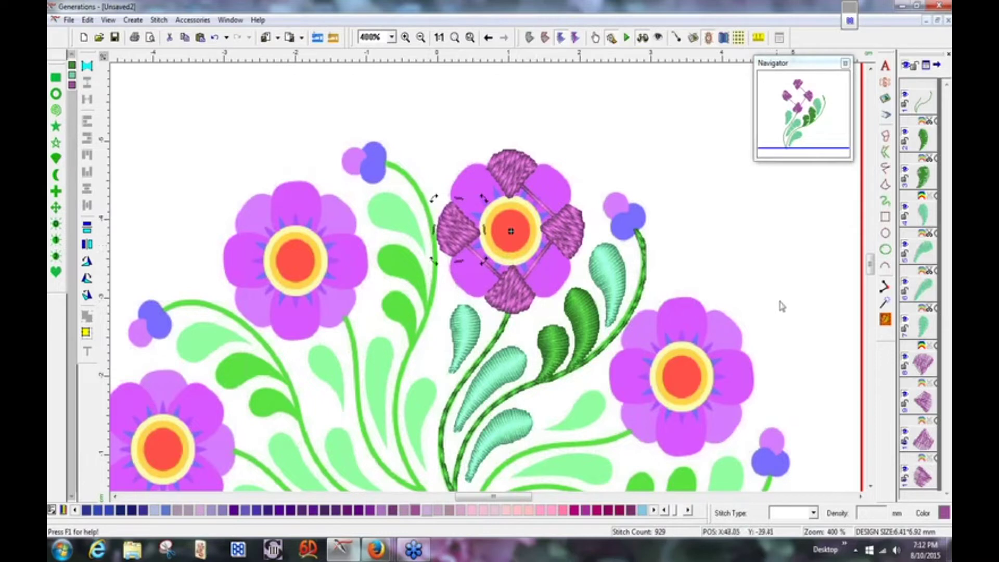
{"action": "left_click", "coordinate": [826, 317]}
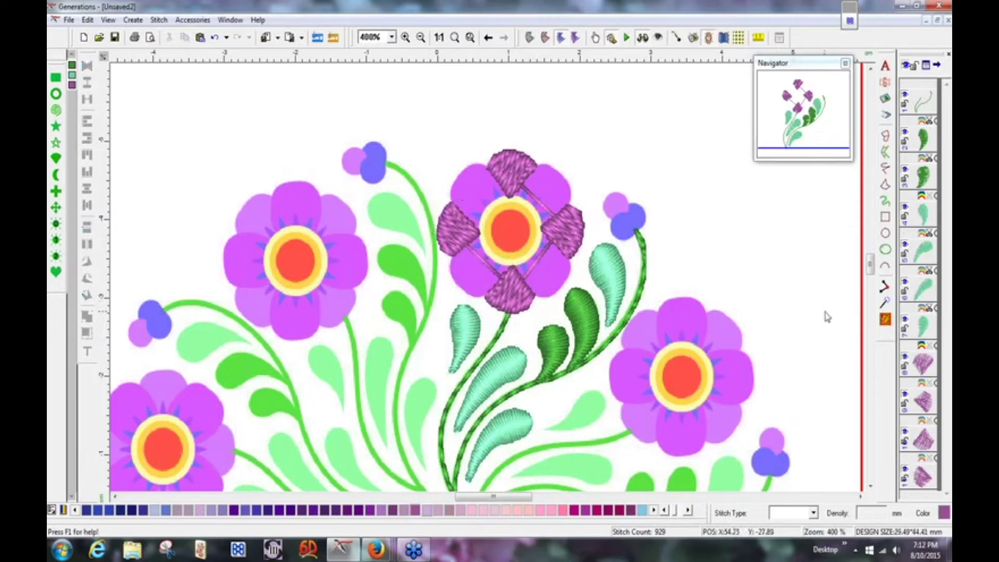
{"action": "left_click", "coordinate": [885, 319]}
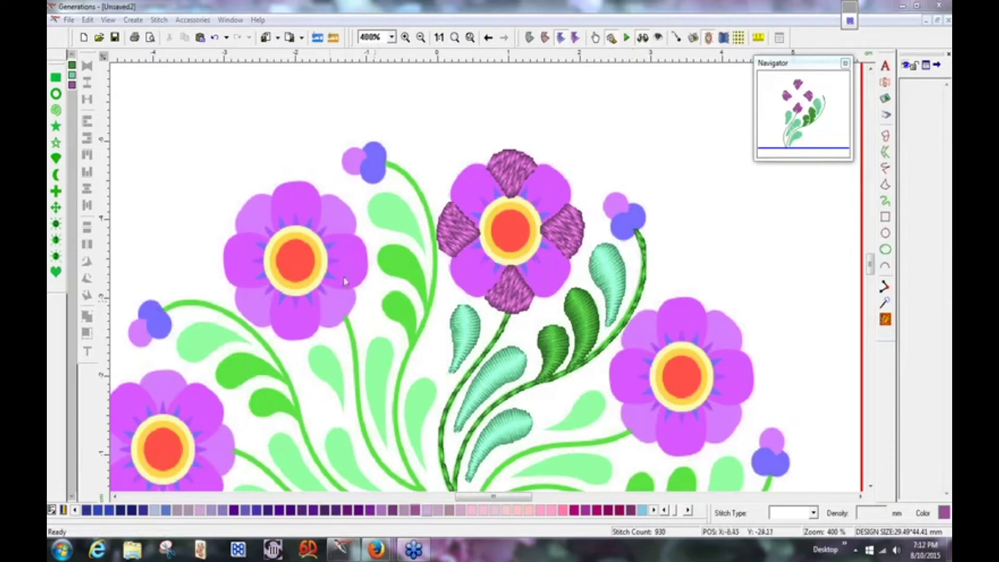
Save the design as 4.gen in the Circular Delight artwork folder, replacing the existing file.
{"action": "left_click", "coordinate": [68, 20]}
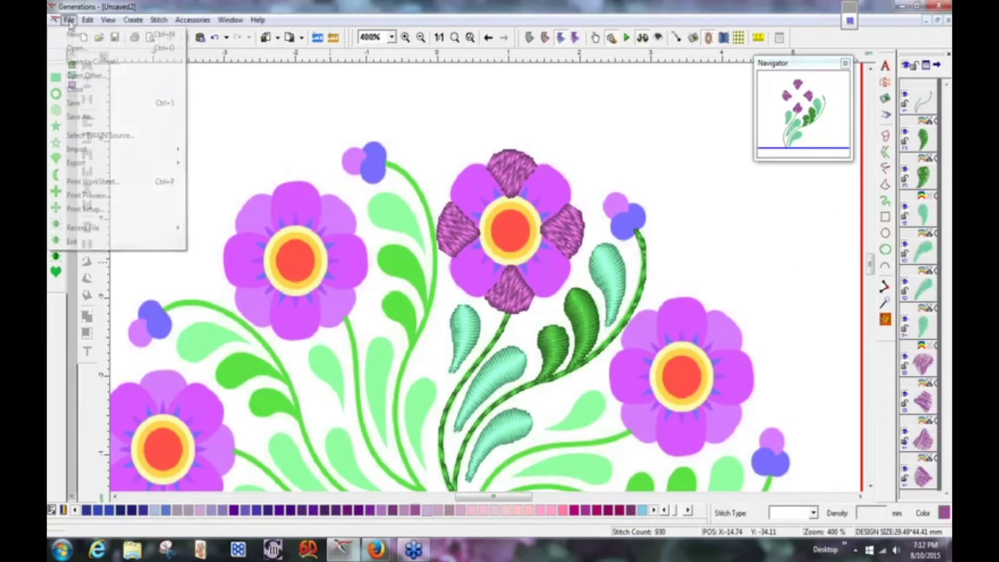
{"action": "left_click", "coordinate": [87, 120]}
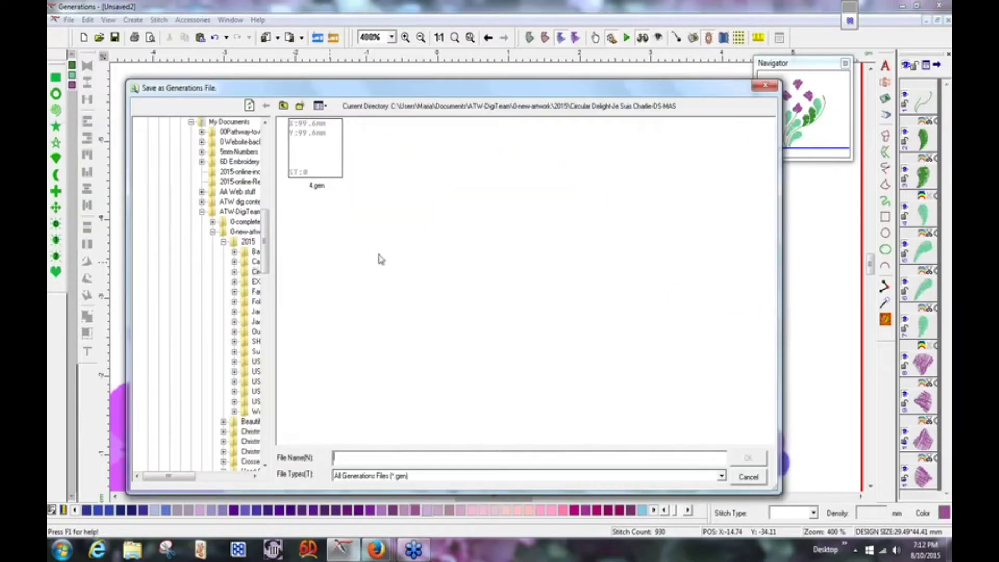
{"action": "left_click", "coordinate": [316, 159]}
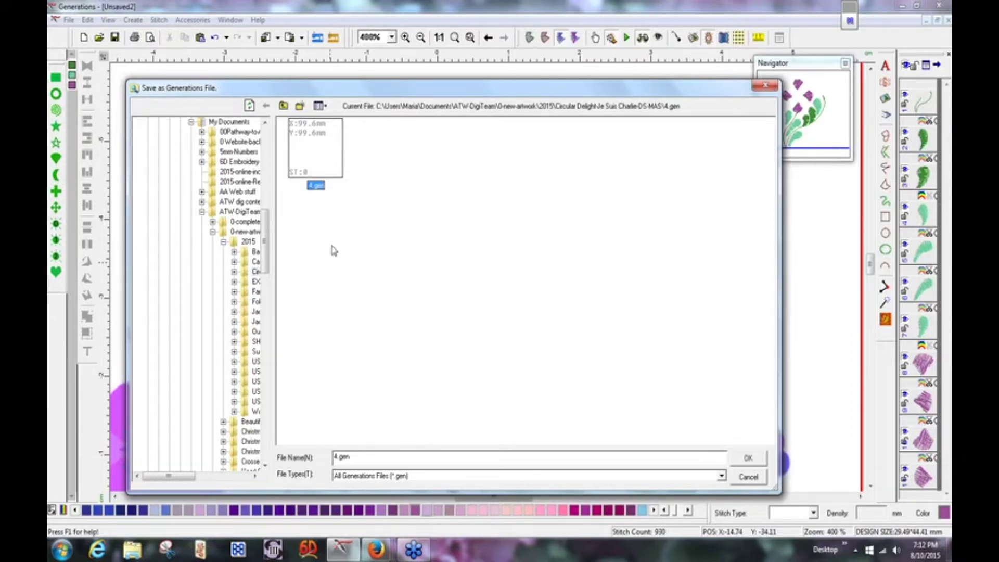
{"action": "left_click", "coordinate": [747, 459]}
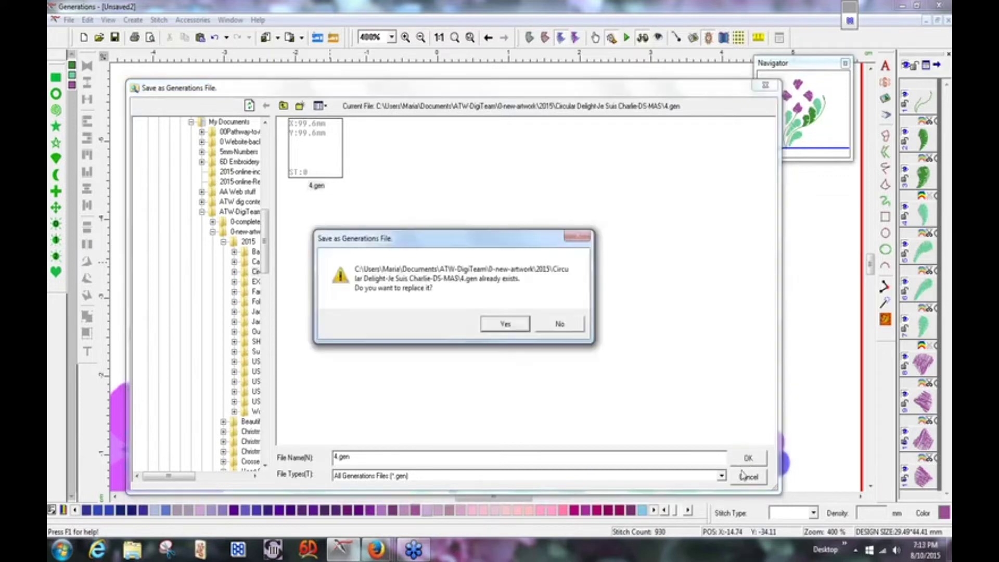
{"action": "left_click", "coordinate": [504, 324]}
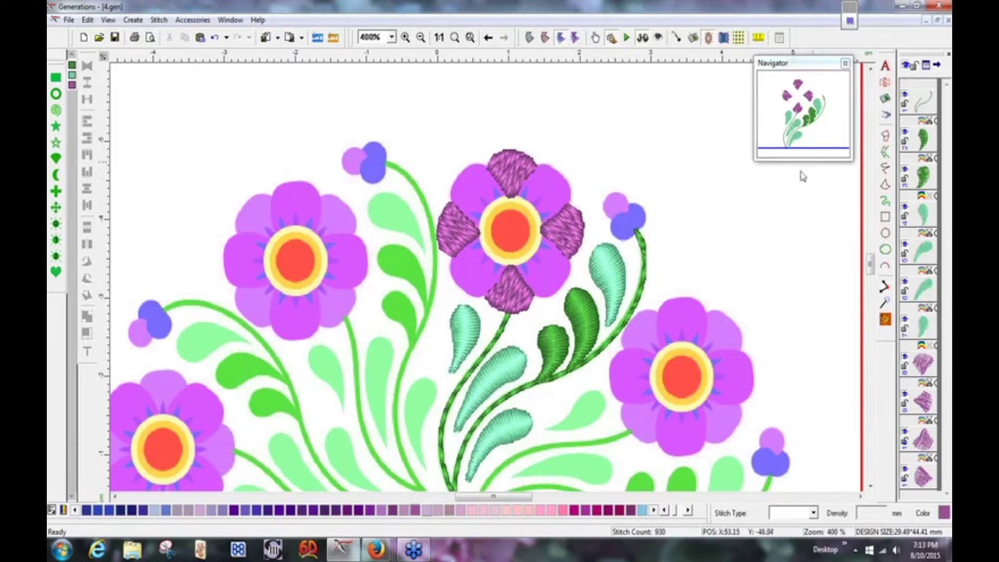
Digitize the light purple part of the bud beside the upper middle flower as a Complex Fill circle about 3.9 mm across in 964F9B.
{"action": "left_click", "coordinate": [885, 235]}
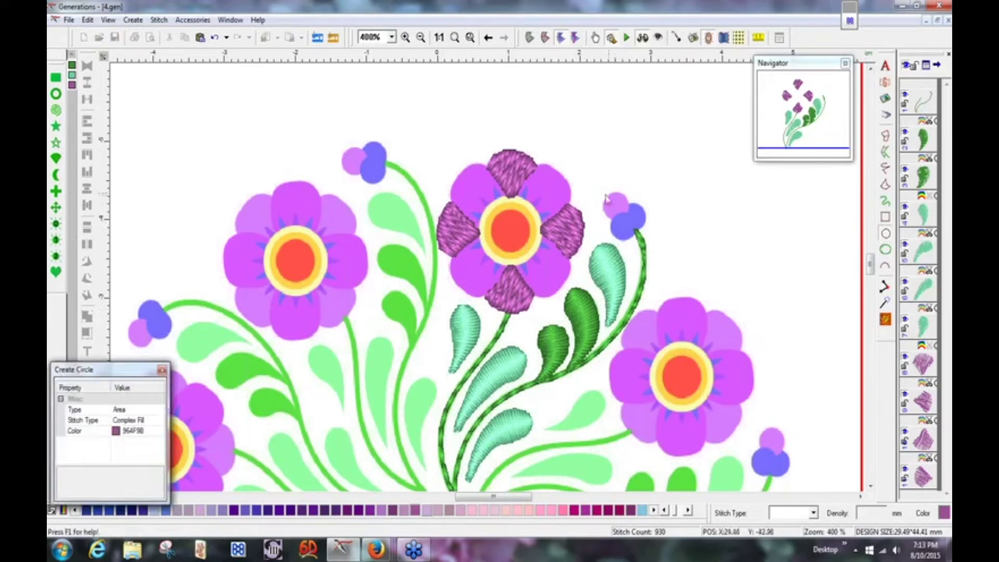
{"action": "key", "text": "Escape"}
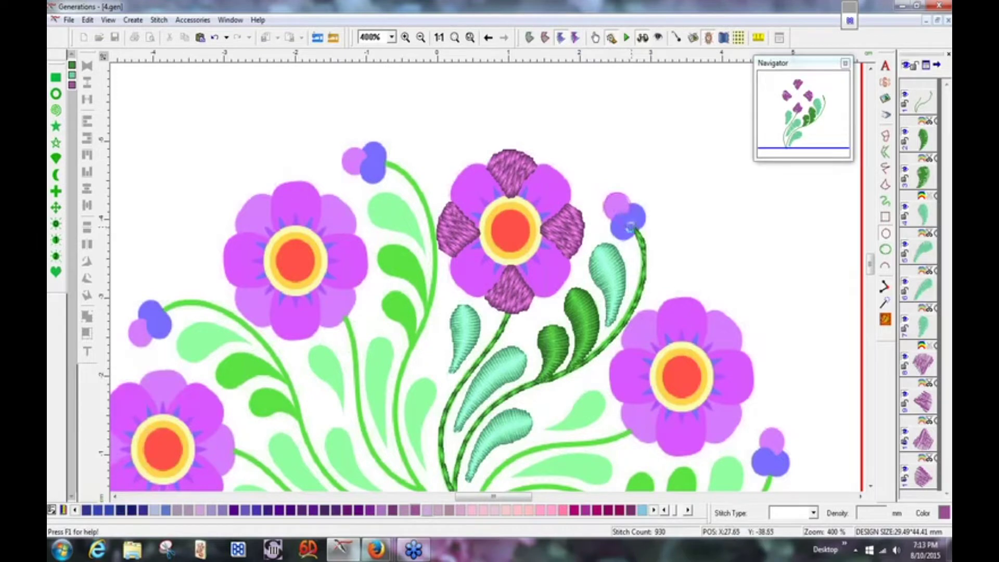
{"action": "left_click_drag", "start_coordinate": [617, 206], "coordinate": [634, 222]}
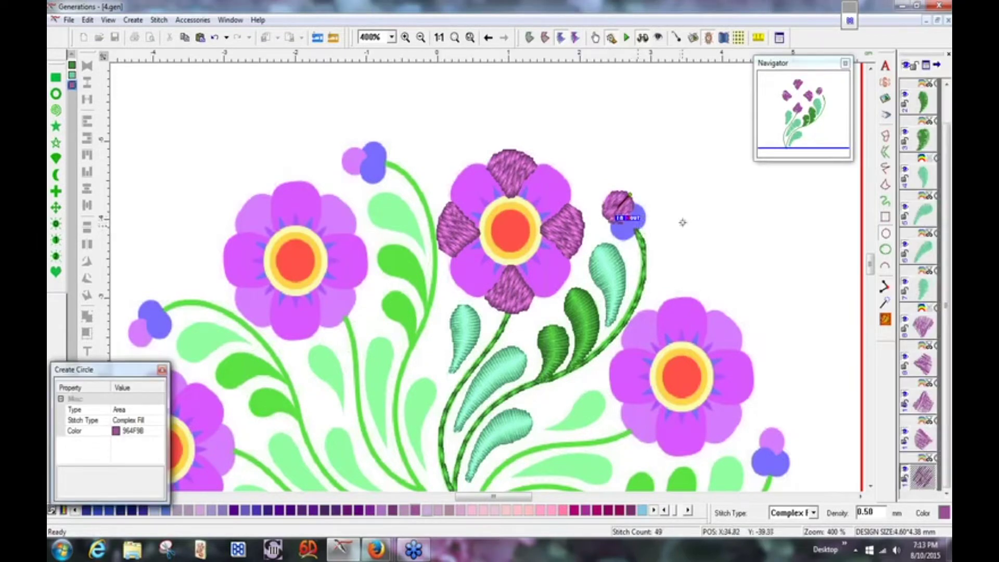
{"action": "key", "text": "Escape"}
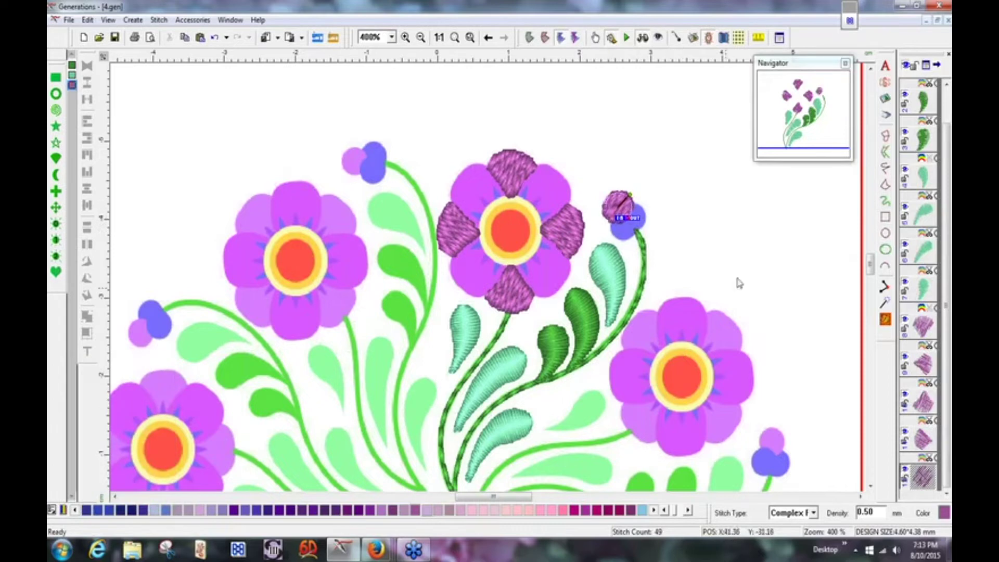
Change the bud circle's stitch type to Satin and regenerate its stitches.
{"action": "left_click", "coordinate": [815, 514]}
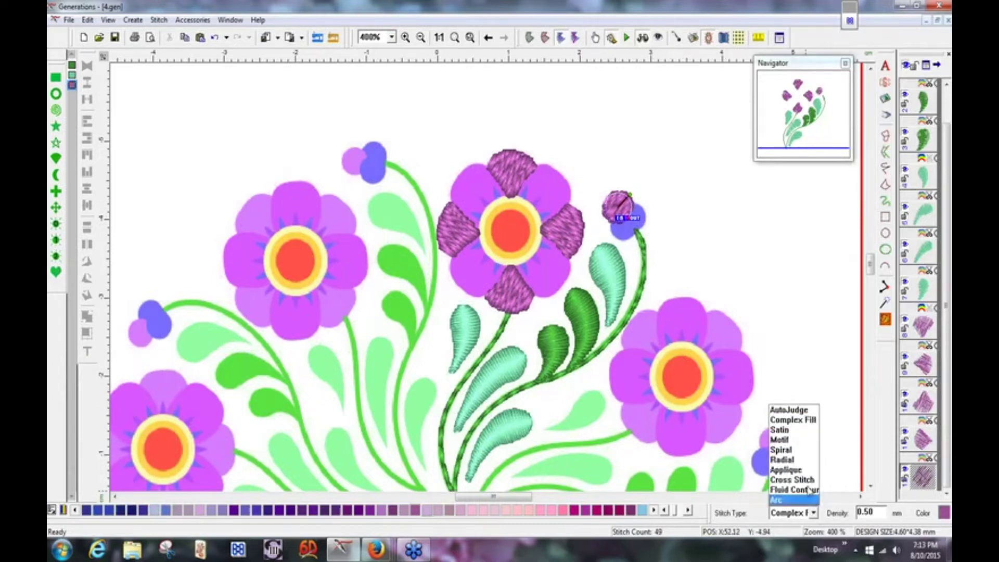
{"action": "left_click", "coordinate": [797, 433]}
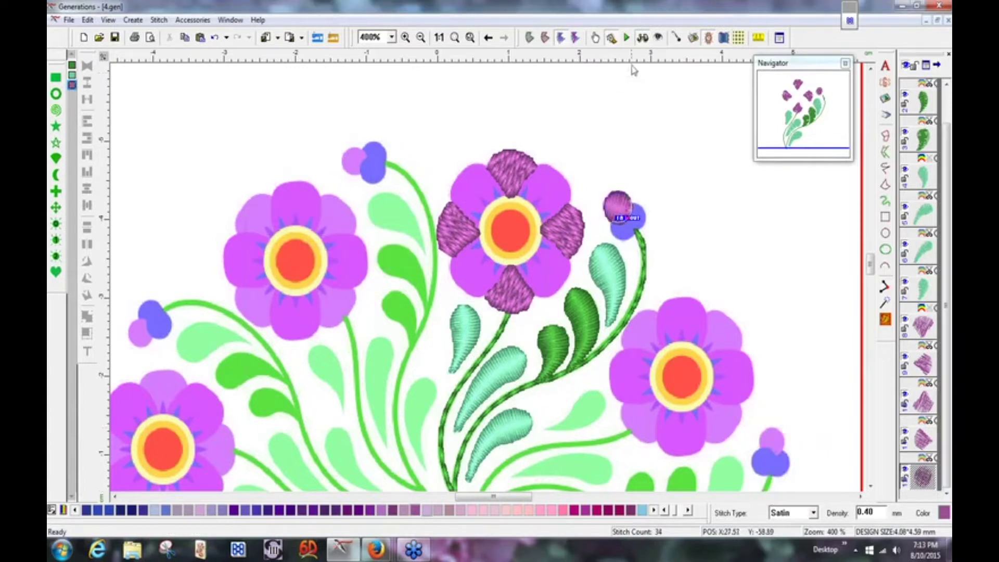
{"action": "left_click", "coordinate": [545, 37]}
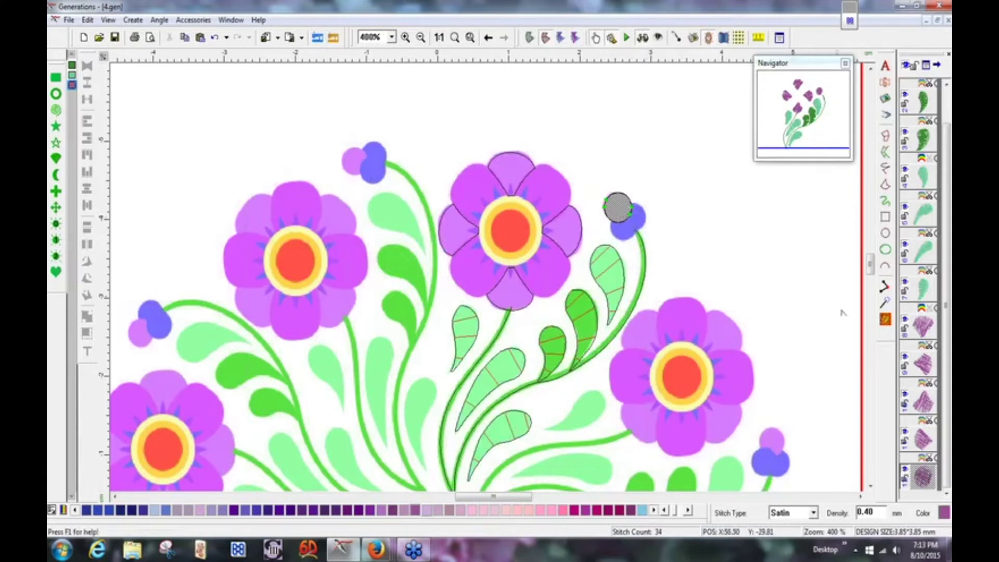
{"action": "left_click", "coordinate": [885, 319]}
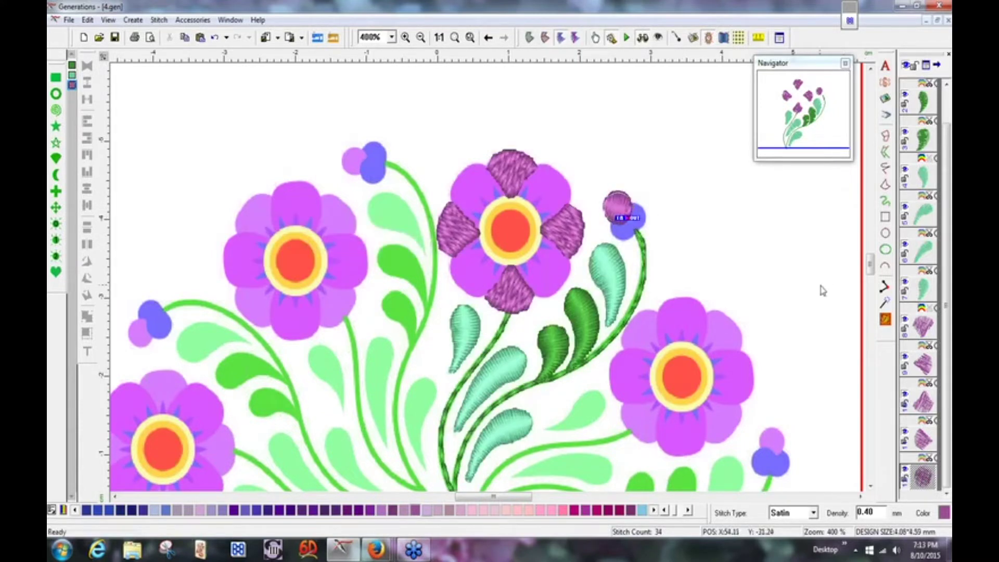
{"action": "left_click", "coordinate": [822, 290]}
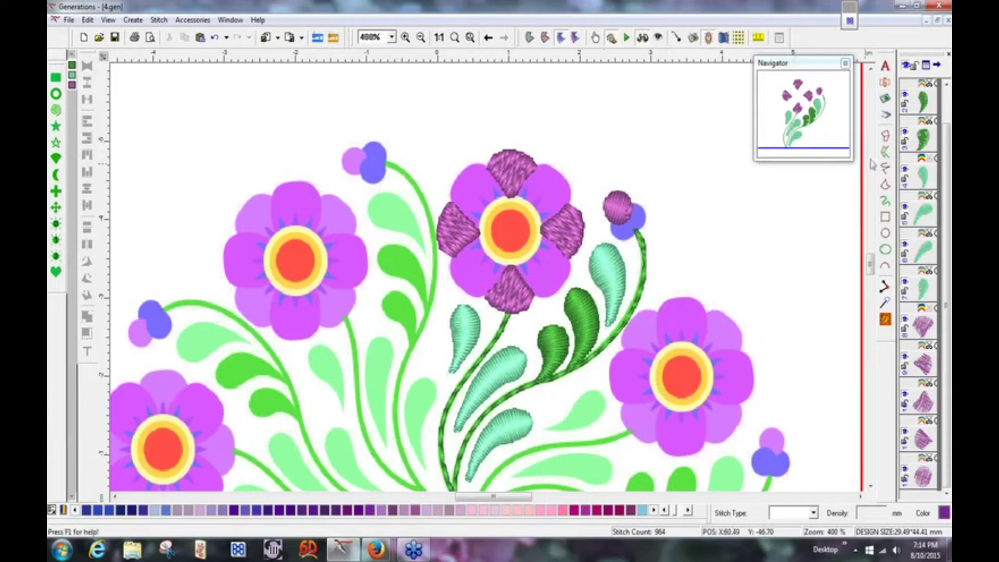
{"action": "left_click", "coordinate": [886, 186]}
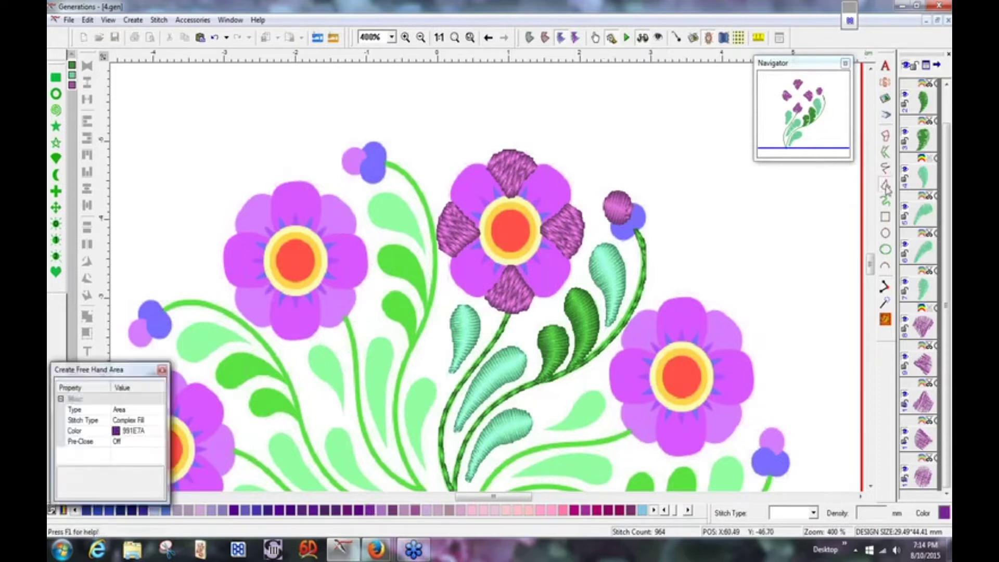
{"action": "left_click", "coordinate": [515, 199]}
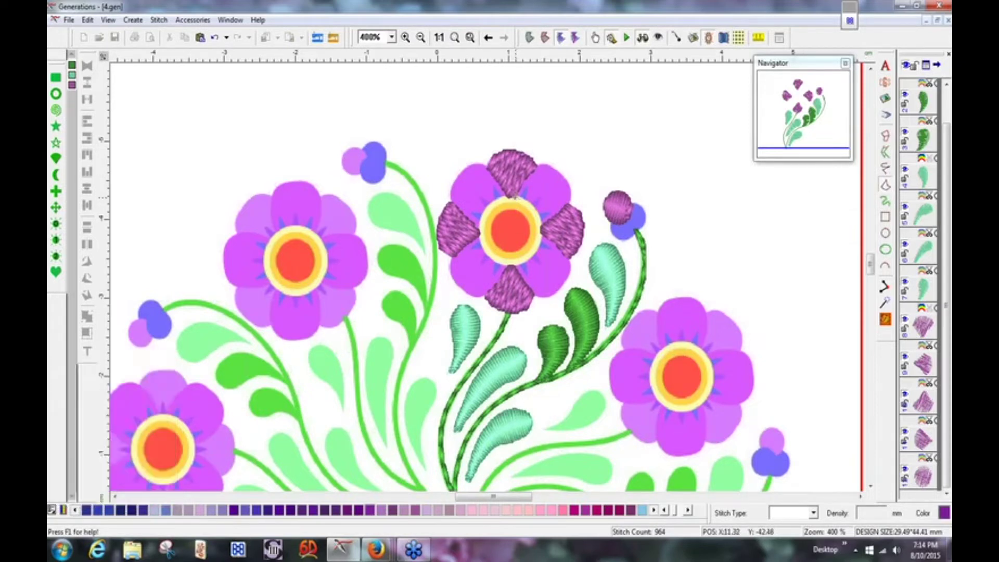
{"action": "scroll", "coordinate": [553, 111], "scroll_direction": "down", "scroll_amount": 5}
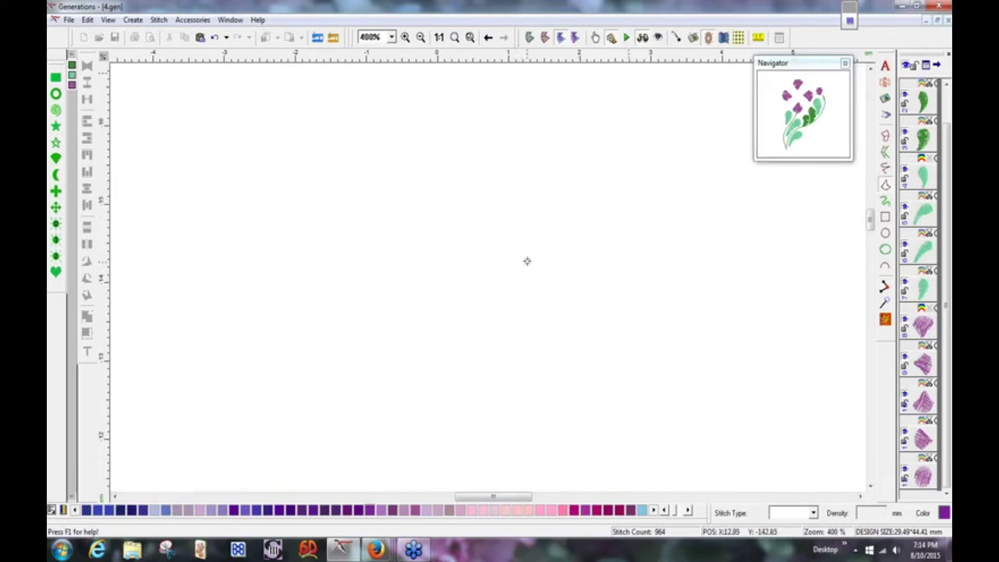
{"action": "key", "text": "Escape"}
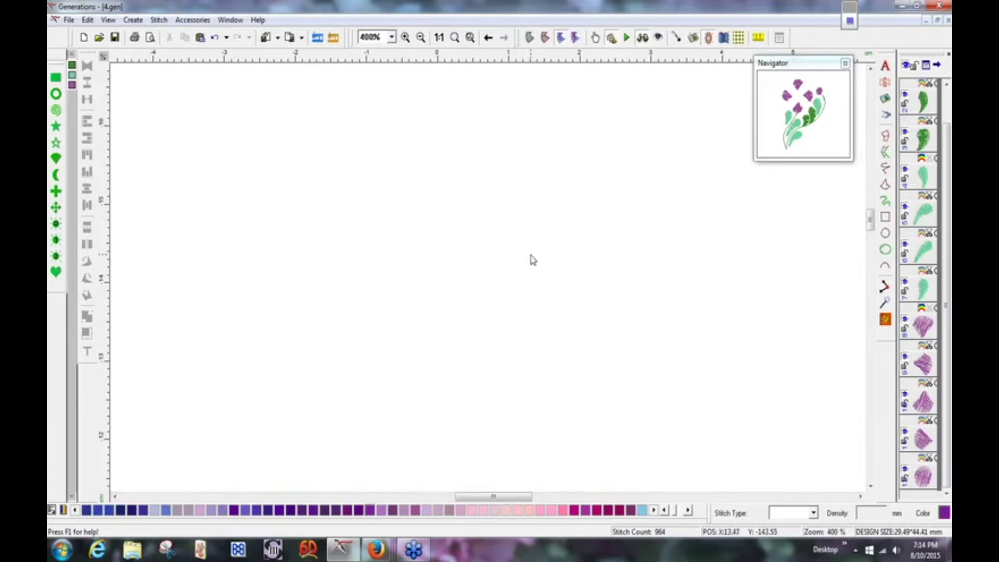
Switch the display around the upper middle flower from 3D render to the normal stitch view at 400% zoom.
{"action": "key", "text": "0"}
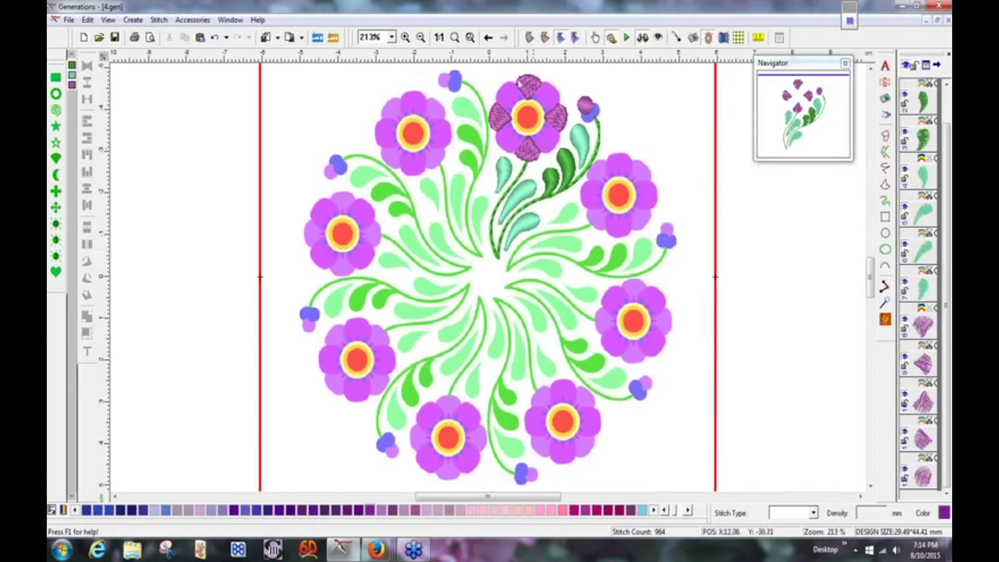
{"action": "left_click", "coordinate": [391, 38]}
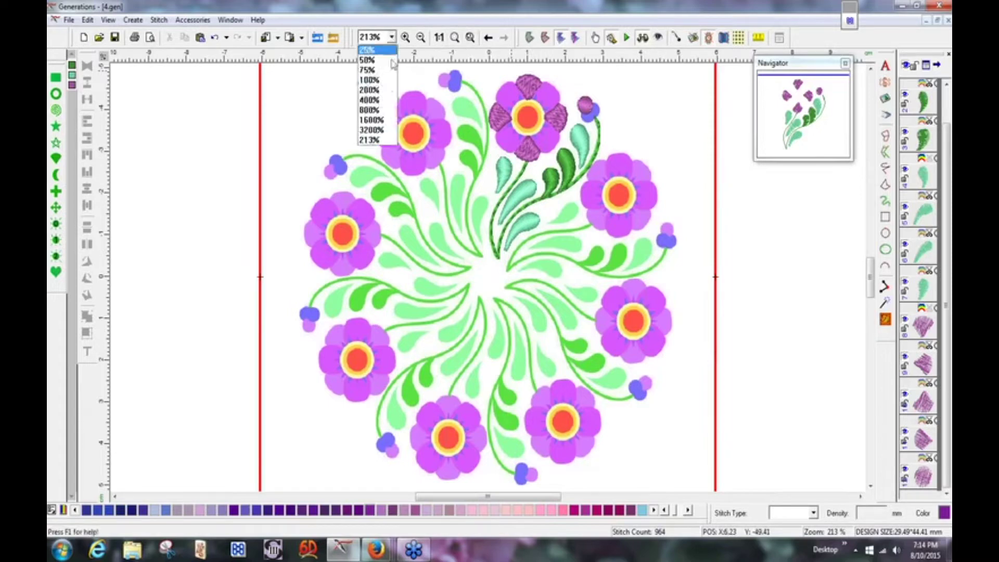
{"action": "left_click", "coordinate": [385, 100]}
{"action": "left_click", "coordinate": [825, 107]}
{"action": "left_click", "coordinate": [793, 103]}
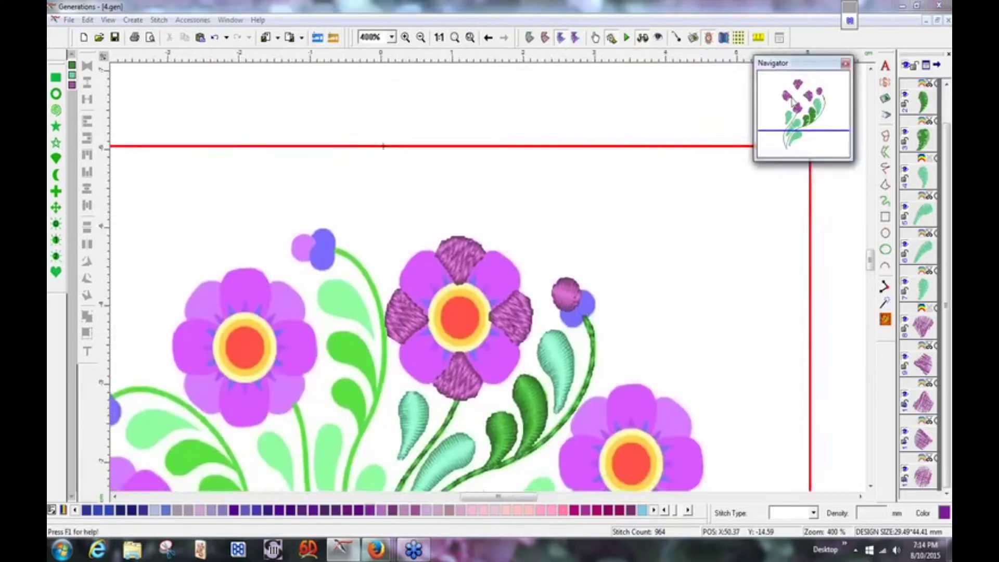
{"action": "left_click", "coordinate": [793, 103]}
{"action": "left_click", "coordinate": [795, 111]}
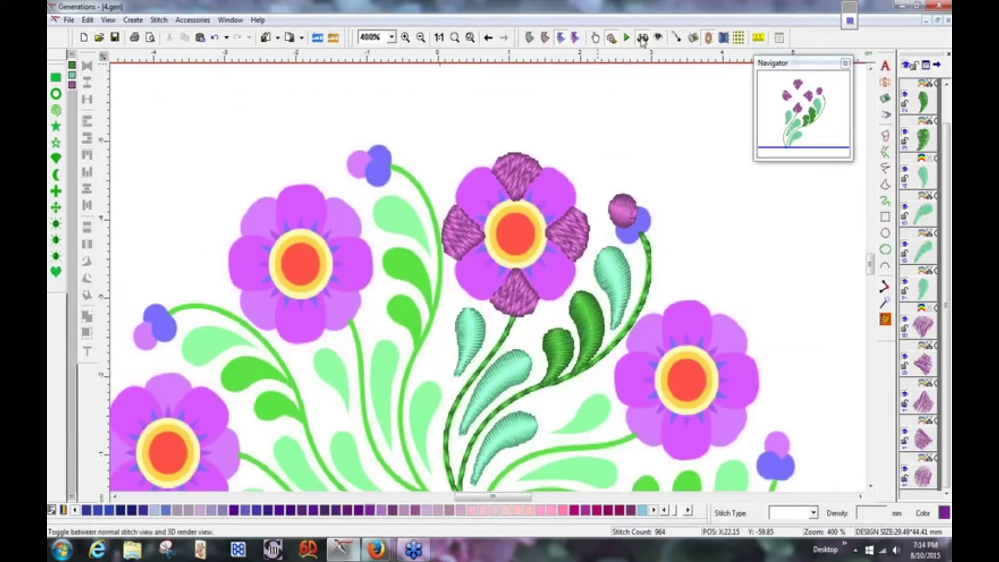
{"action": "left_click", "coordinate": [643, 39]}
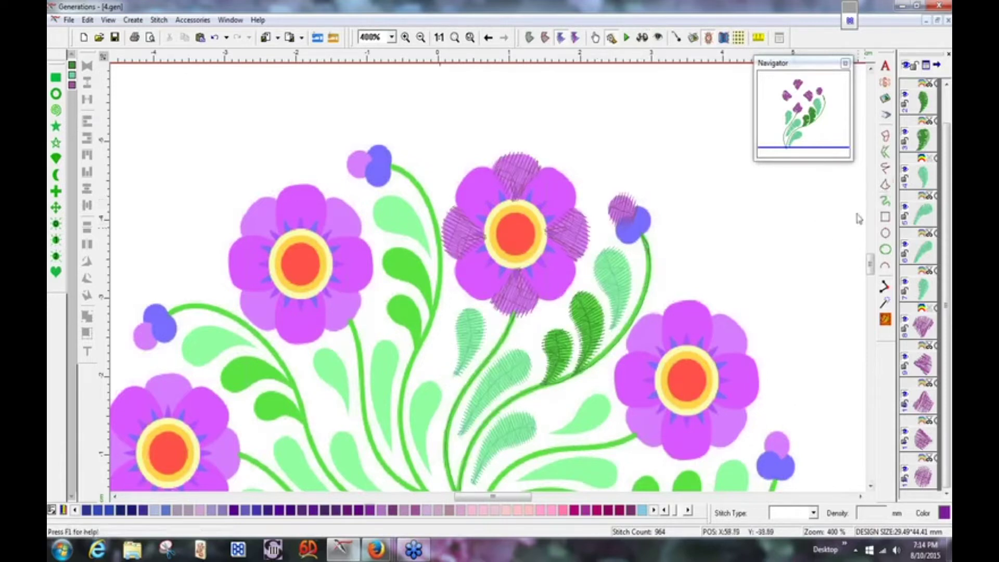
Digitize the upper-right darker petal of the upper middle flower as a freehand area with Complex Fill in purple 991E7A.
{"action": "left_click", "coordinate": [887, 190]}
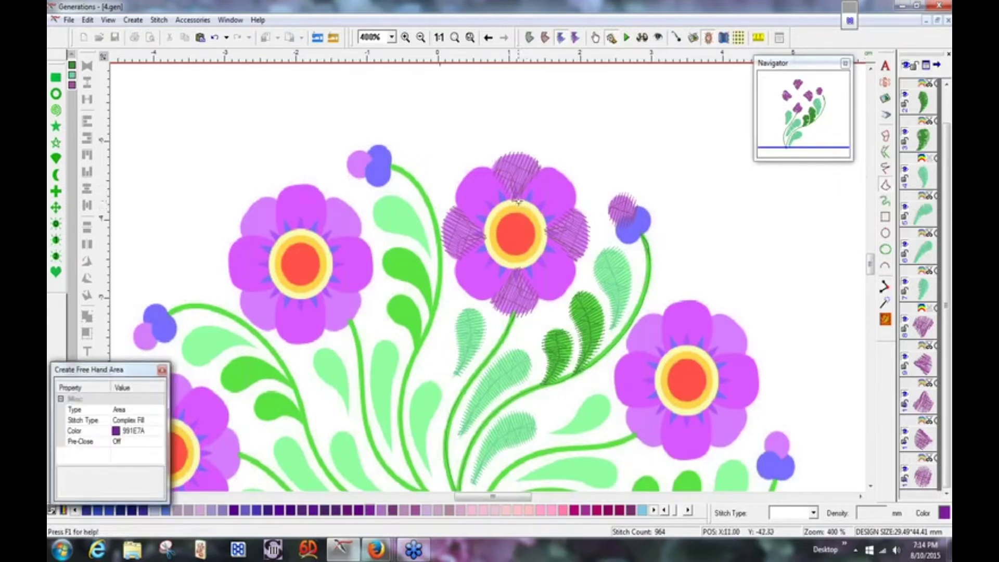
{"action": "key", "text": "Escape"}
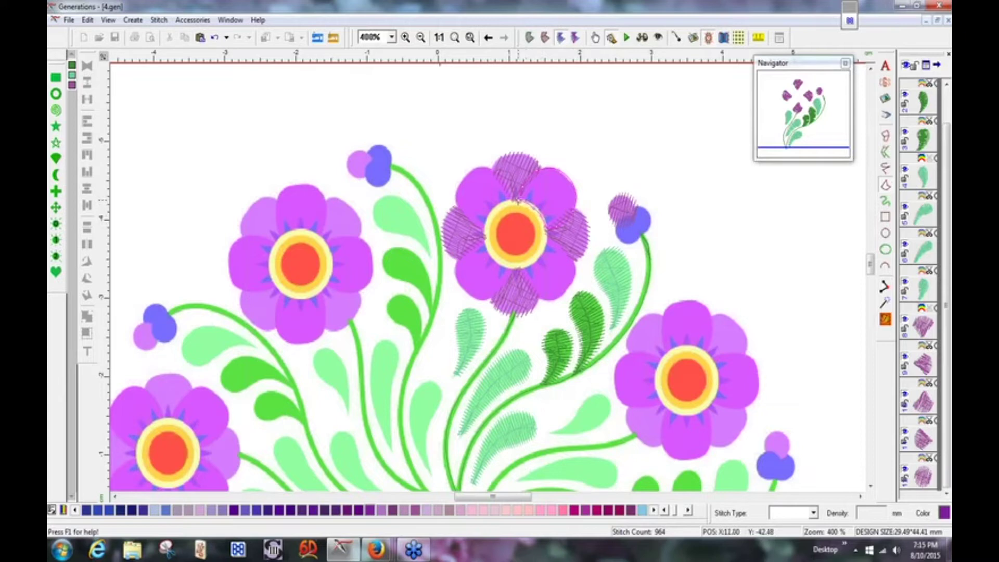
{"action": "key", "text": "Return"}
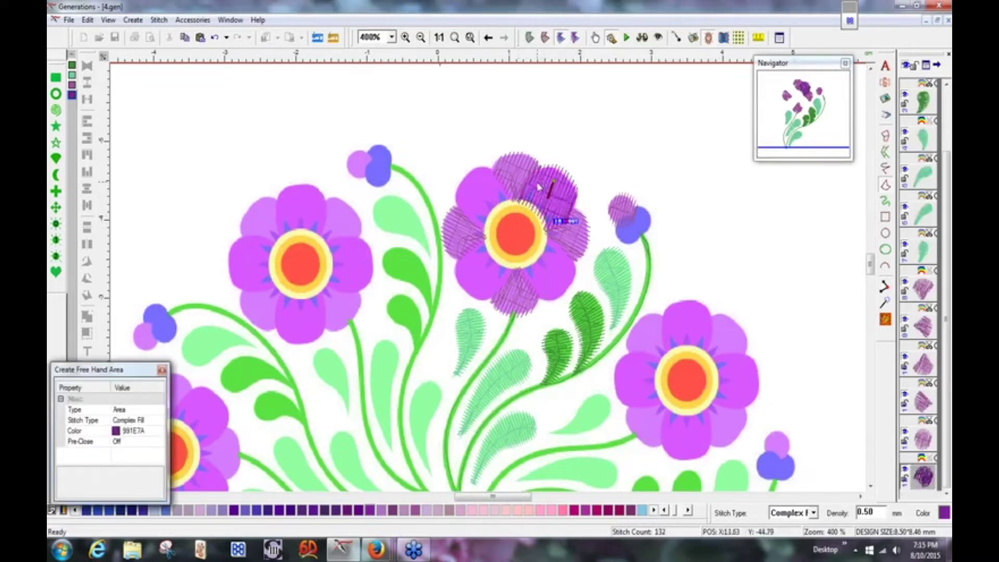
In the 3D view, apply the mas4 fill pattern to the upper middle flower's upper-right dark petal and adjust its stitch direction slightly.
{"action": "key", "text": "Escape"}
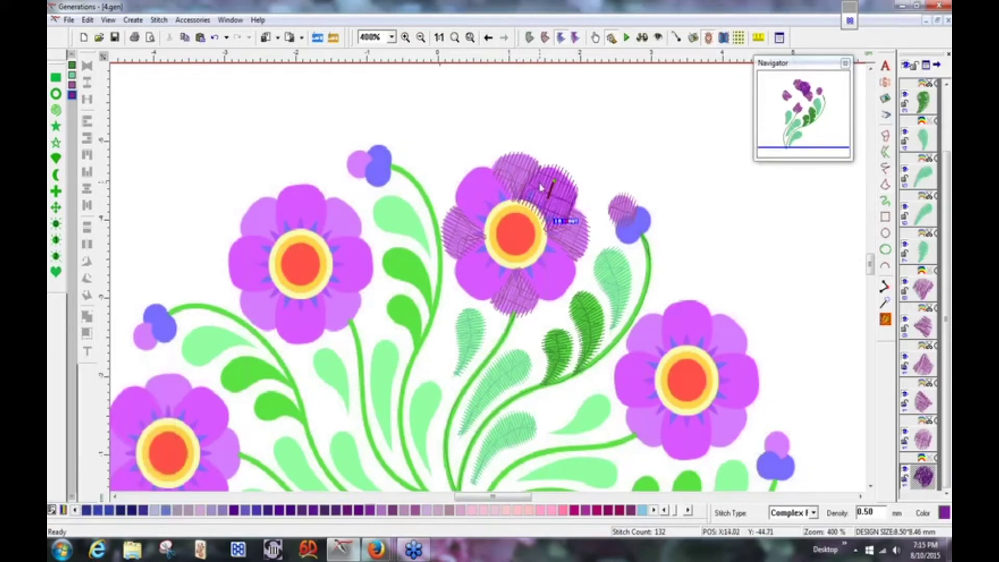
{"action": "left_click", "coordinate": [643, 39]}
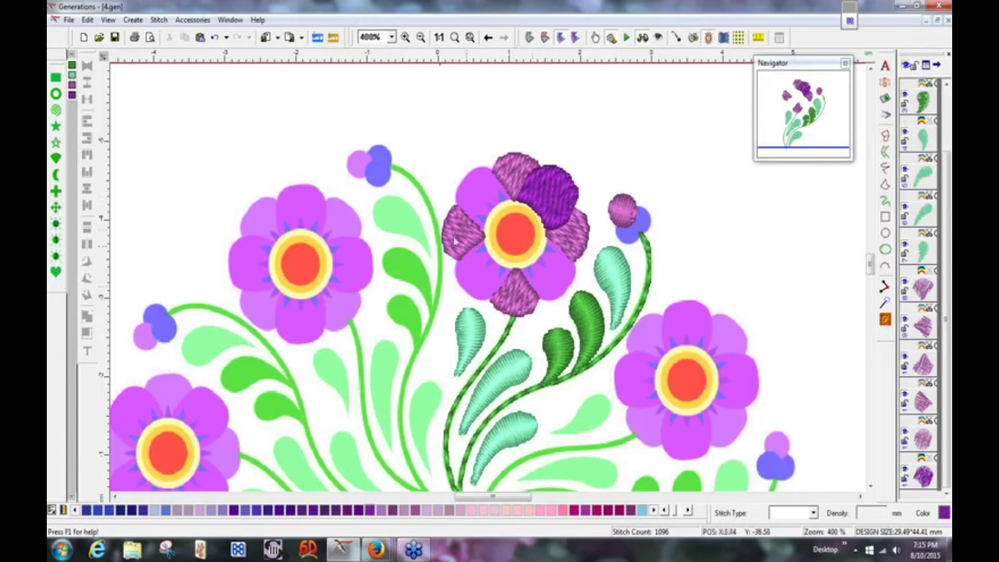
{"action": "left_click", "coordinate": [548, 194]}
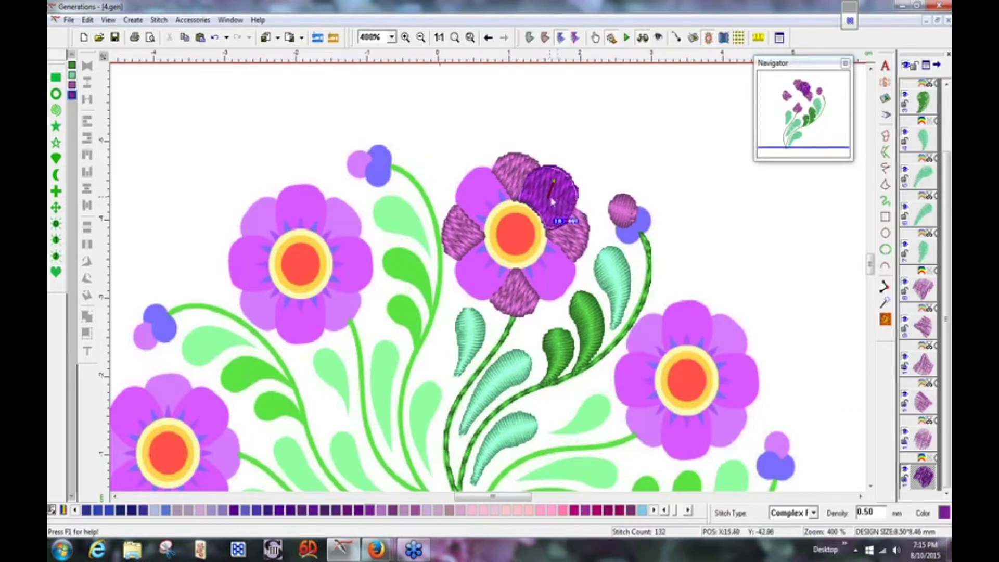
{"action": "double_click", "coordinate": [559, 200]}
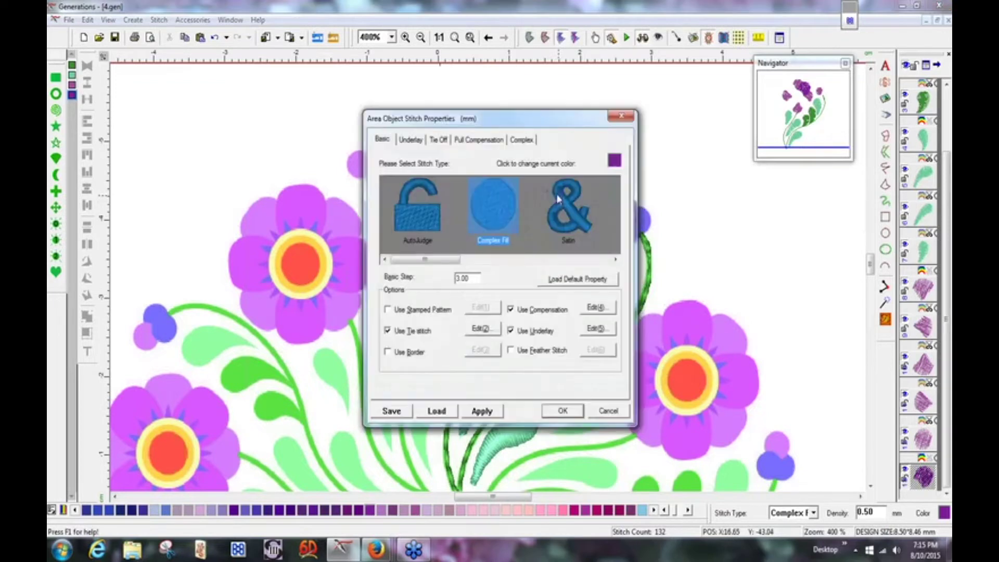
{"action": "left_click", "coordinate": [525, 140]}
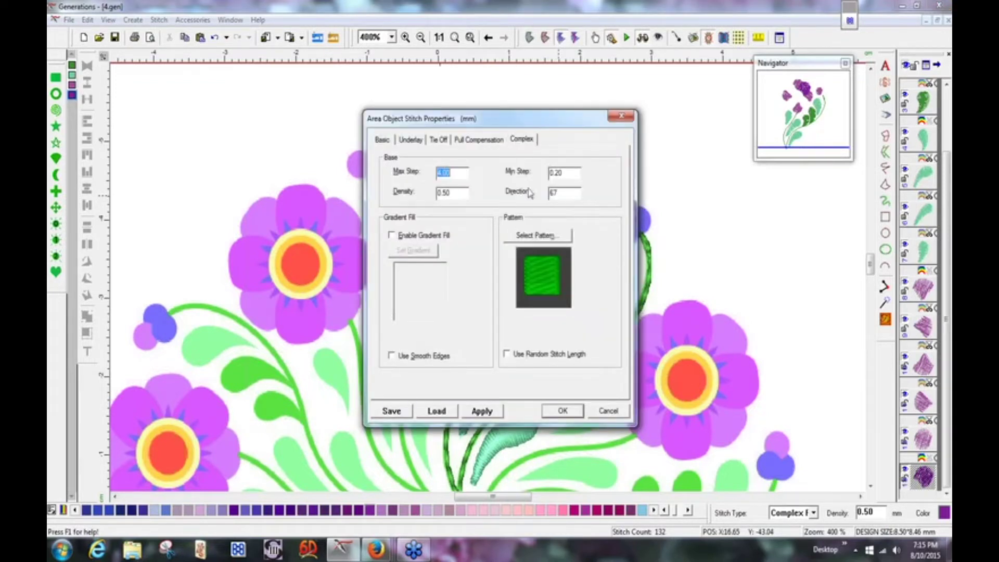
{"action": "left_click", "coordinate": [543, 240]}
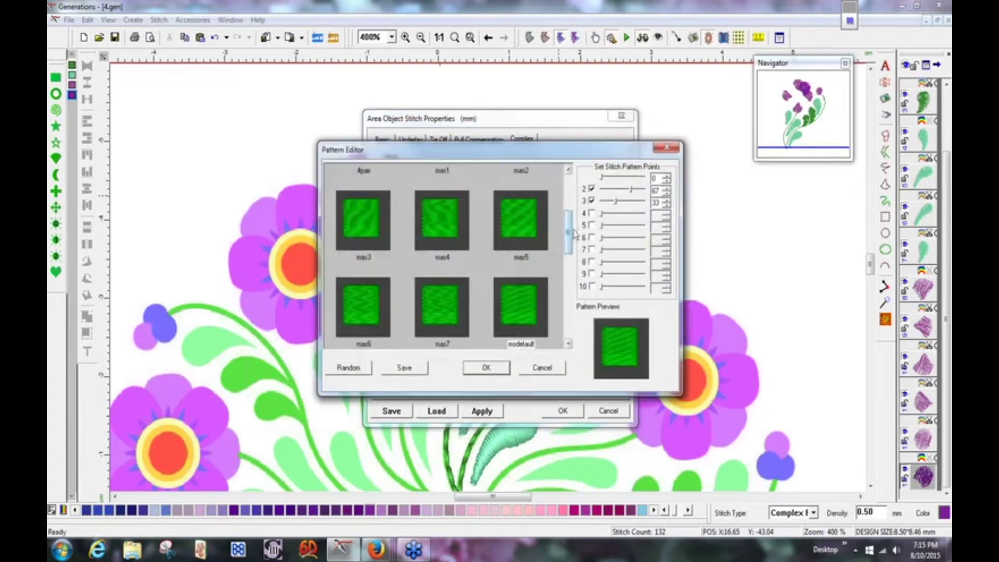
{"action": "left_click_drag", "start_coordinate": [569, 237], "coordinate": [569, 210]}
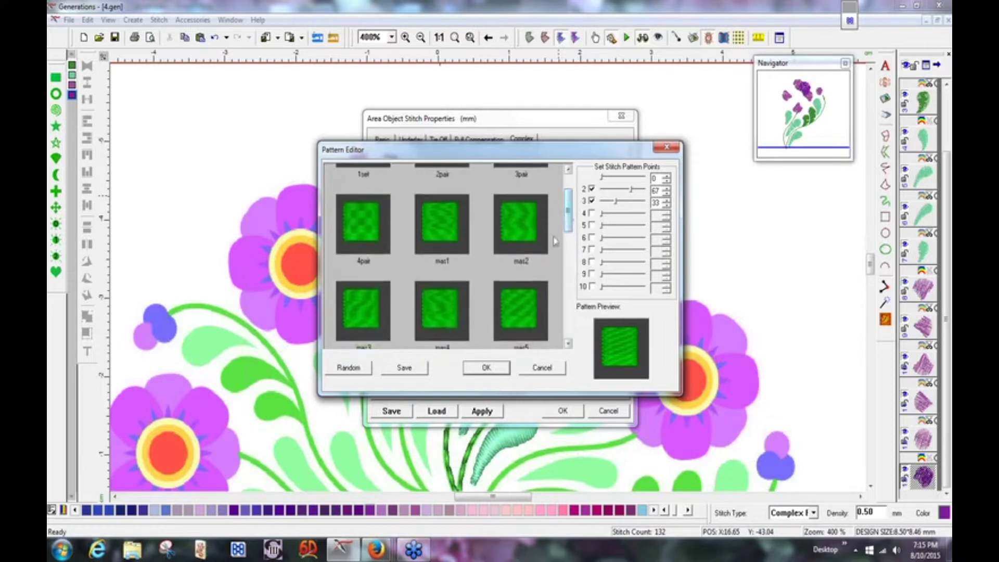
{"action": "left_click", "coordinate": [439, 315]}
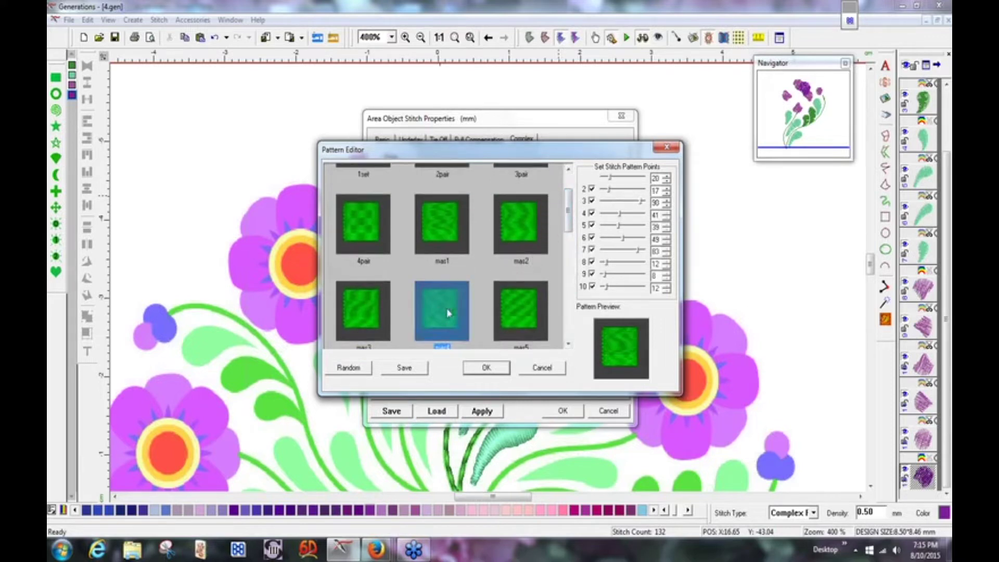
{"action": "left_click", "coordinate": [498, 372]}
{"action": "left_click", "coordinate": [561, 412]}
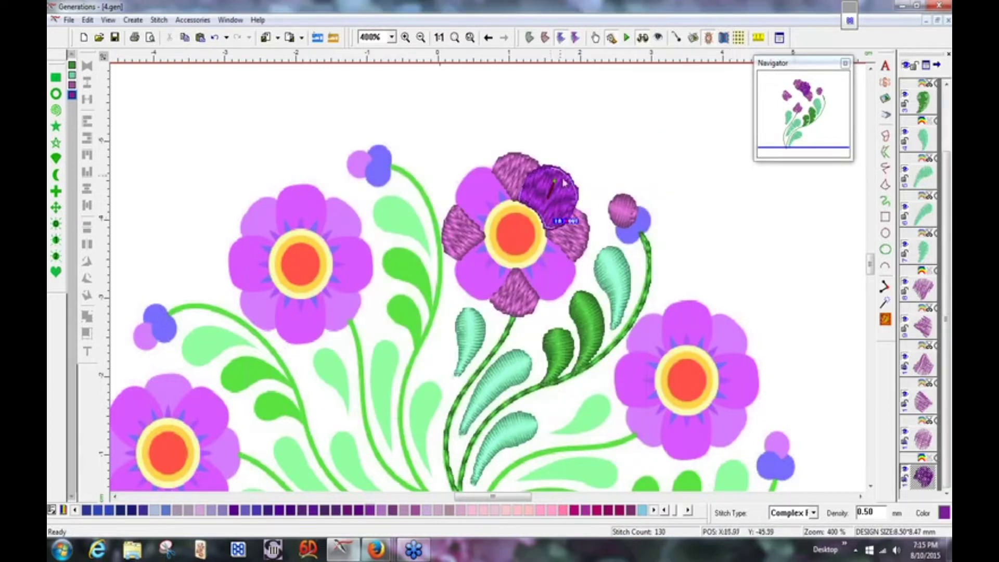
{"action": "left_click_drag", "start_coordinate": [554, 183], "coordinate": [559, 187]}
{"action": "left_click", "coordinate": [747, 253]}
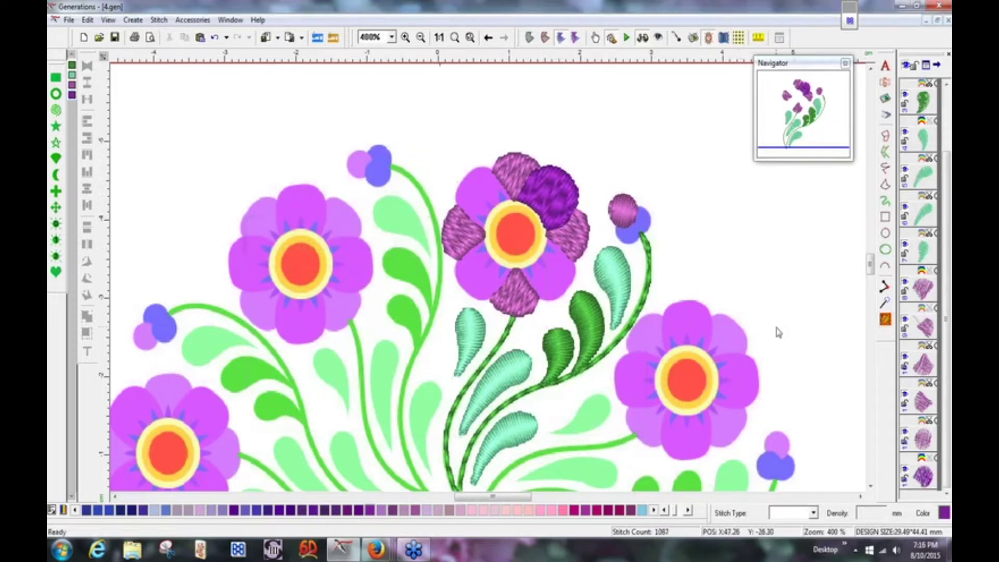
Duplicate the upper-right dark petal and rotate the copy about the flower's center onto the lower-right petal of the template.
{"action": "left_click", "coordinate": [550, 200]}
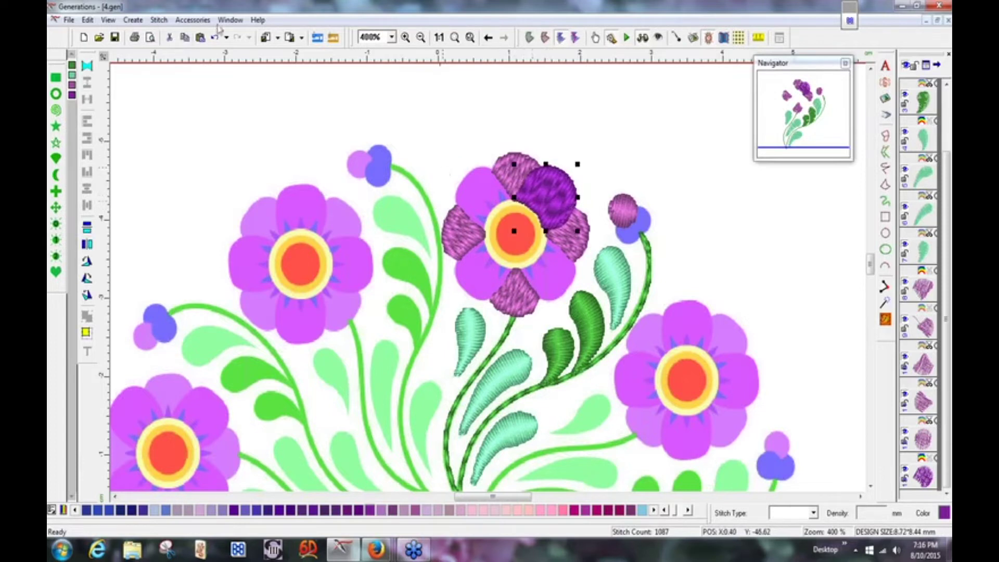
{"action": "left_click", "coordinate": [200, 37]}
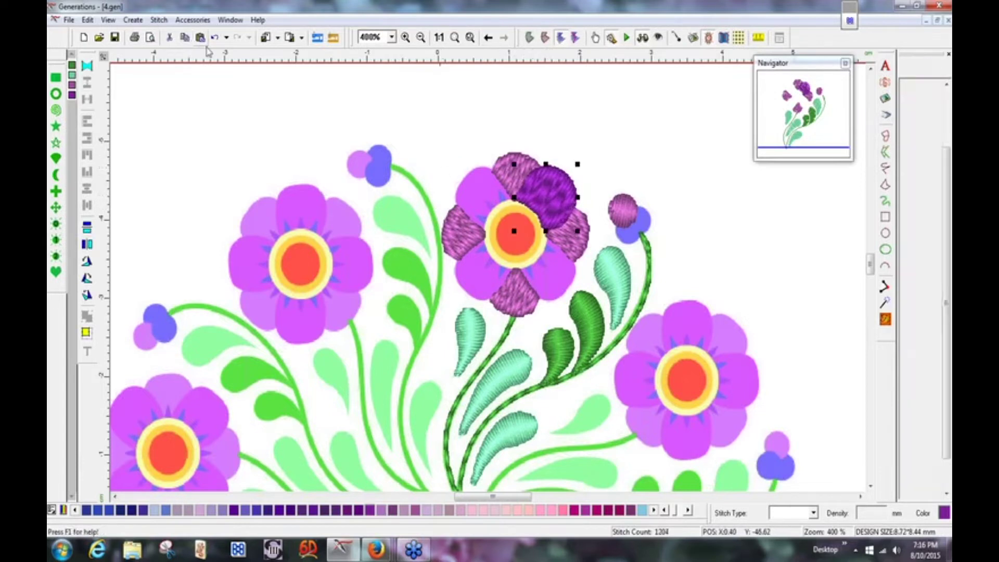
{"action": "left_click", "coordinate": [546, 199]}
{"action": "left_click_drag", "start_coordinate": [546, 200], "coordinate": [514, 234]}
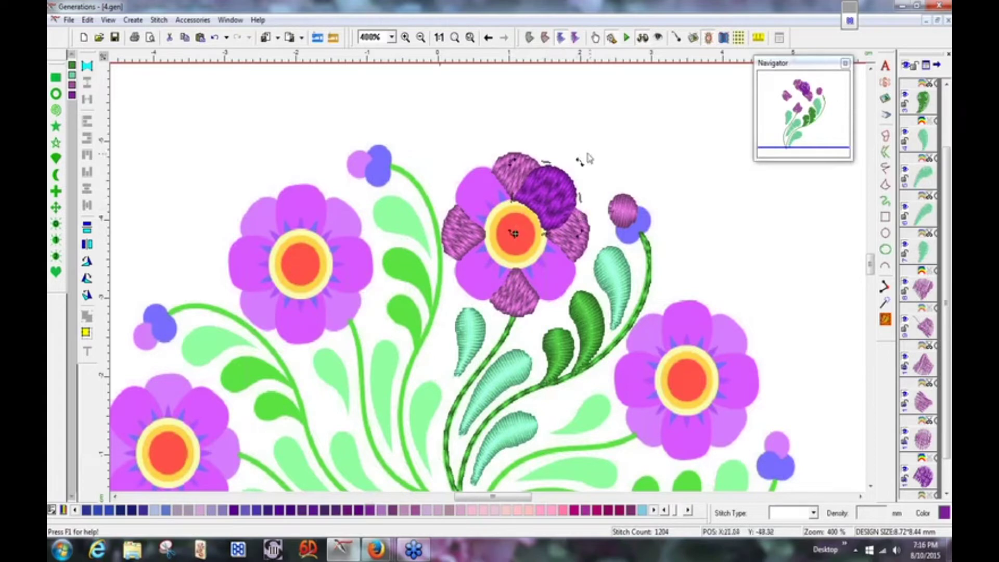
{"action": "left_click_drag", "start_coordinate": [577, 163], "coordinate": [593, 183]}
{"action": "left_click_drag", "start_coordinate": [597, 208], "coordinate": [571, 296]}
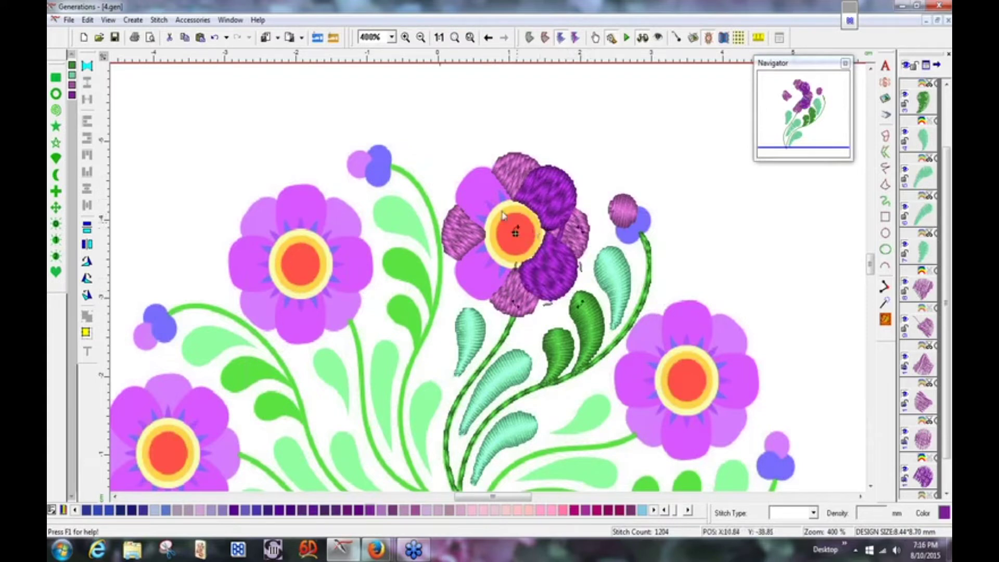
Duplicate the lower-right dark petal and rotate the copy about the flower's center onto the lower-left petal.
{"action": "left_click", "coordinate": [184, 37]}
{"action": "left_click", "coordinate": [200, 38]}
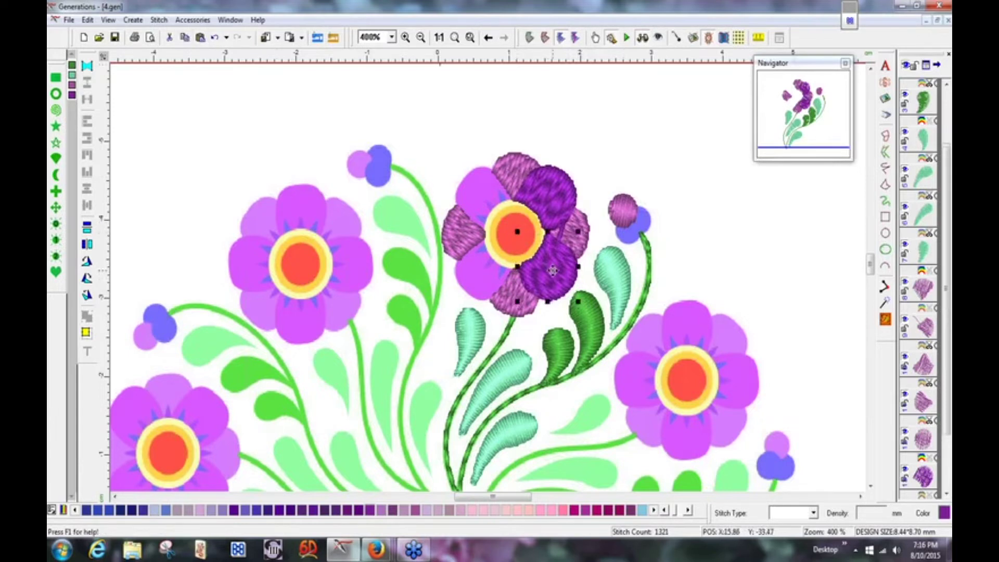
{"action": "left_click_drag", "start_coordinate": [549, 268], "coordinate": [515, 233]}
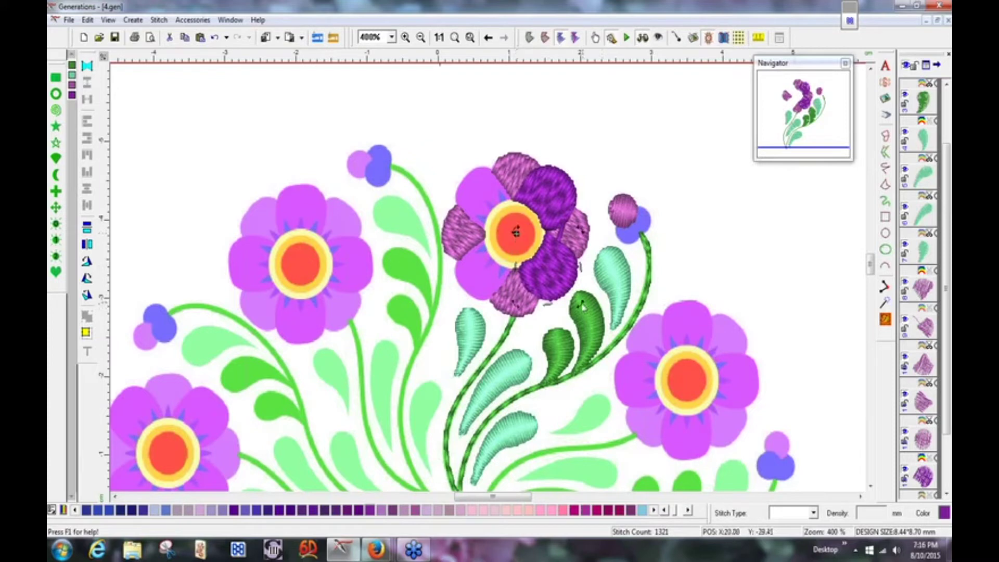
{"action": "left_click_drag", "start_coordinate": [579, 306], "coordinate": [461, 299]}
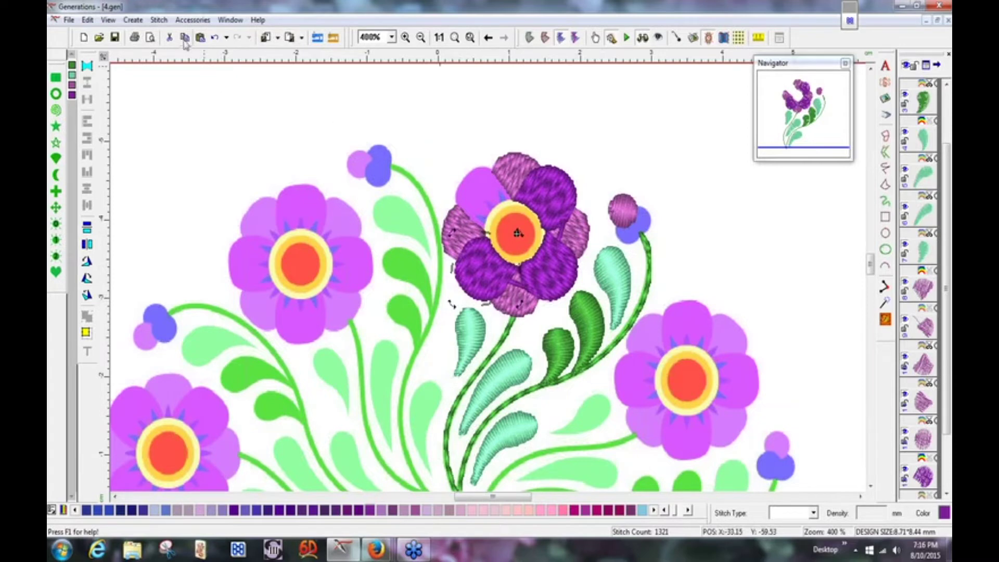
Duplicate the lower-left dark petal and rotate the copy about the flower's center onto the upper-left petal.
{"action": "left_click", "coordinate": [200, 37]}
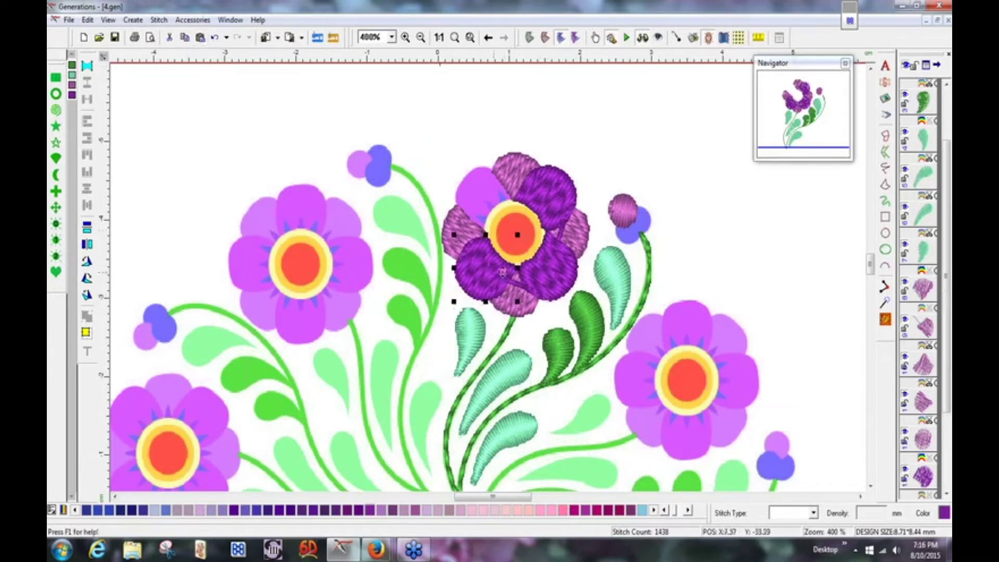
{"action": "left_click_drag", "start_coordinate": [486, 268], "coordinate": [516, 233]}
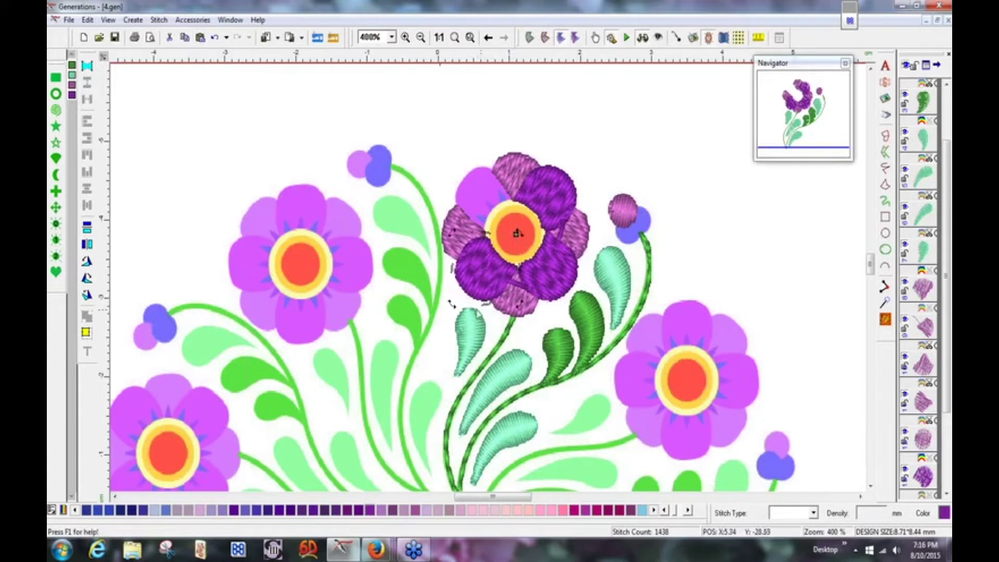
{"action": "left_click_drag", "start_coordinate": [454, 304], "coordinate": [453, 165]}
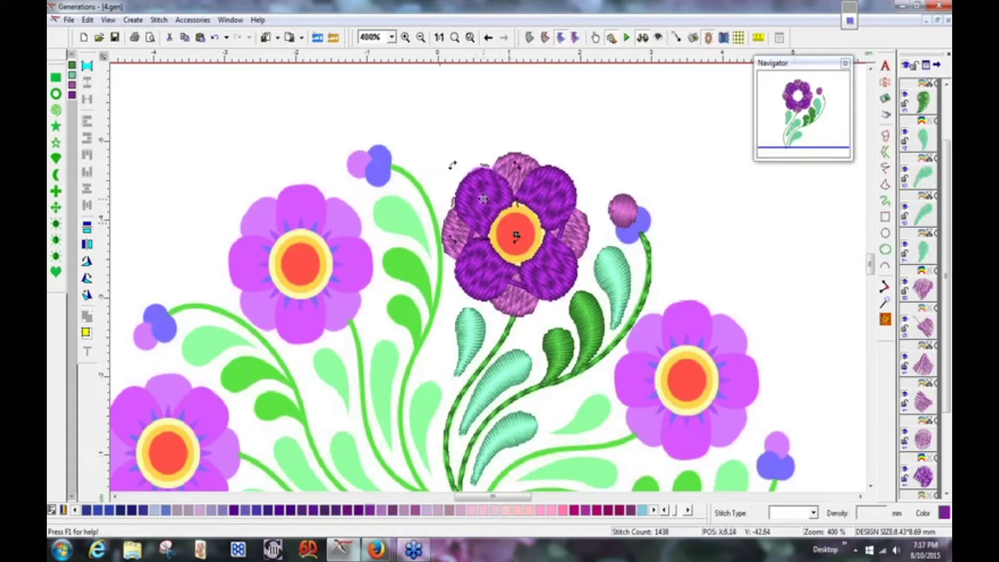
Nudge the upper-left and lower-left dark petal copies into line with the template and regenerate the stitches.
{"action": "left_click", "coordinate": [480, 199]}
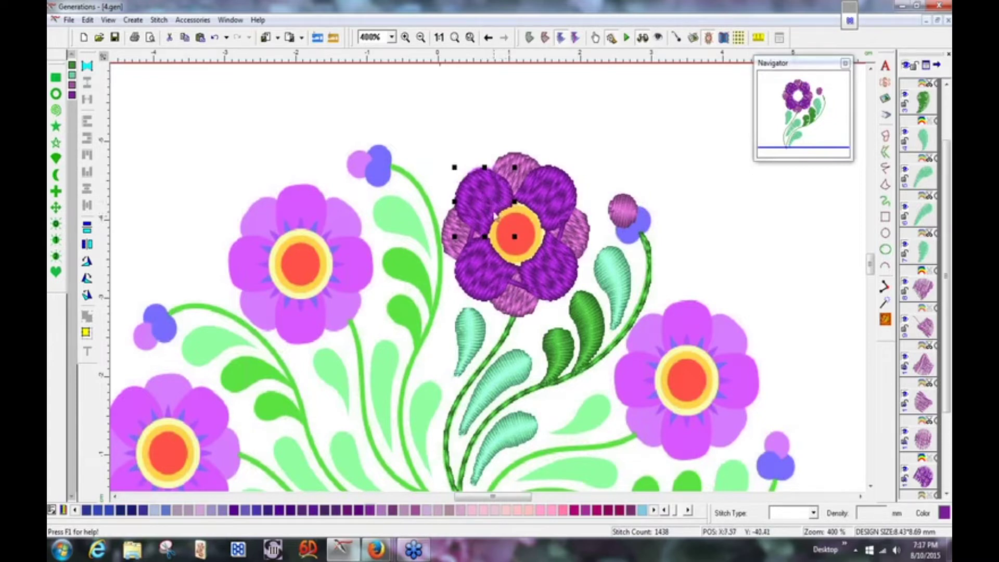
{"action": "left_click_drag", "start_coordinate": [492, 209], "coordinate": [493, 208]}
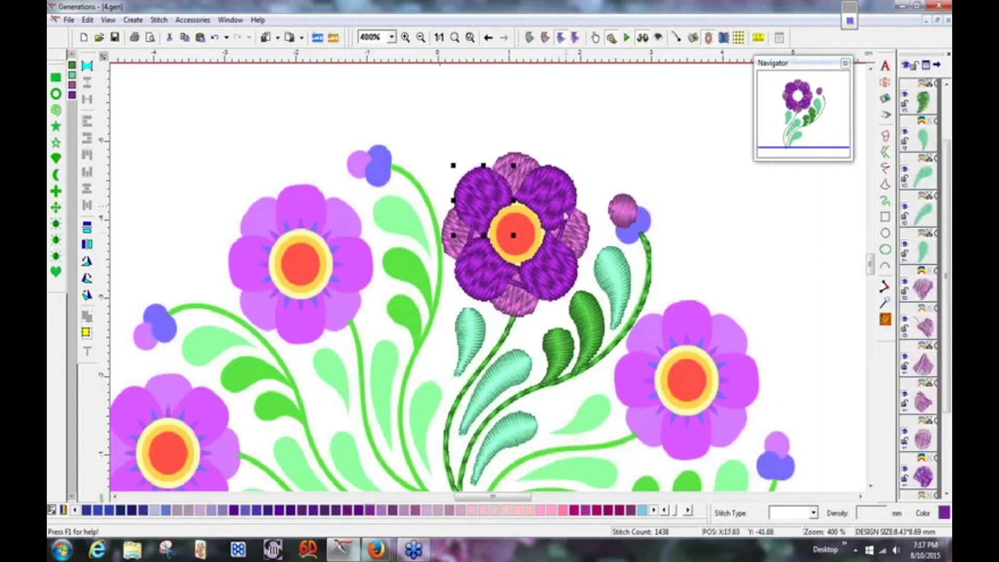
{"action": "left_click", "coordinate": [489, 280]}
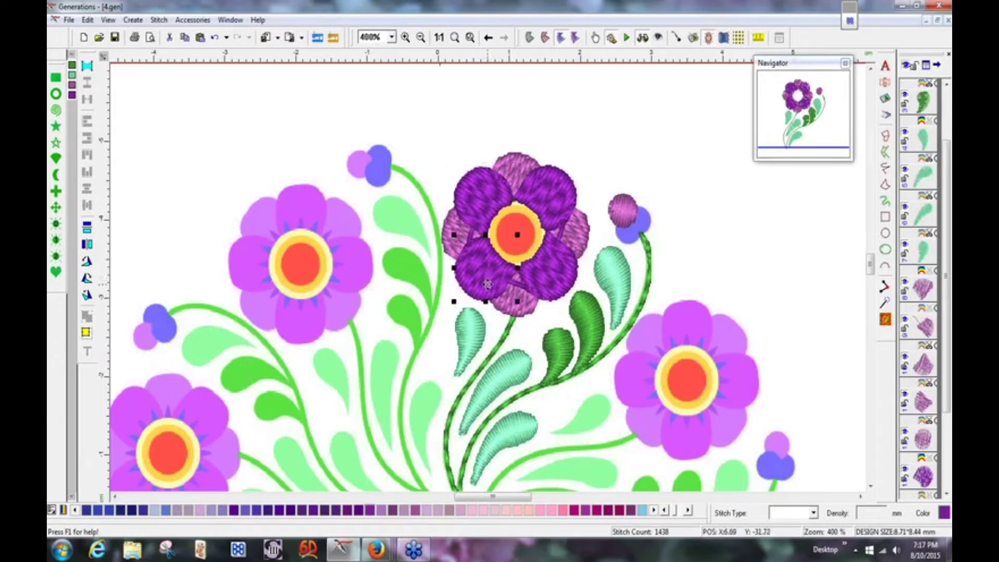
{"action": "left_click_drag", "start_coordinate": [491, 279], "coordinate": [491, 276]}
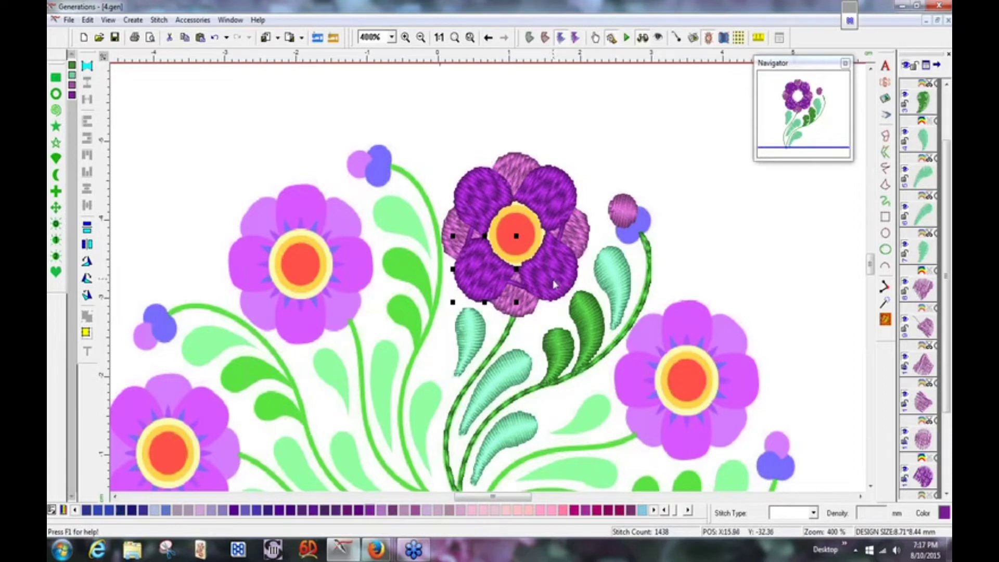
{"action": "left_click", "coordinate": [846, 326]}
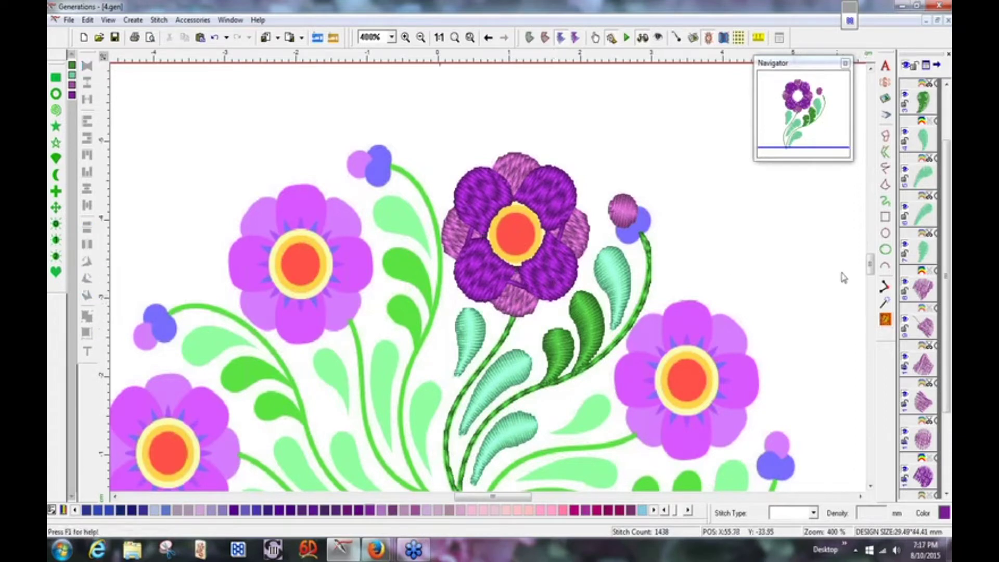
{"action": "left_click", "coordinate": [885, 319]}
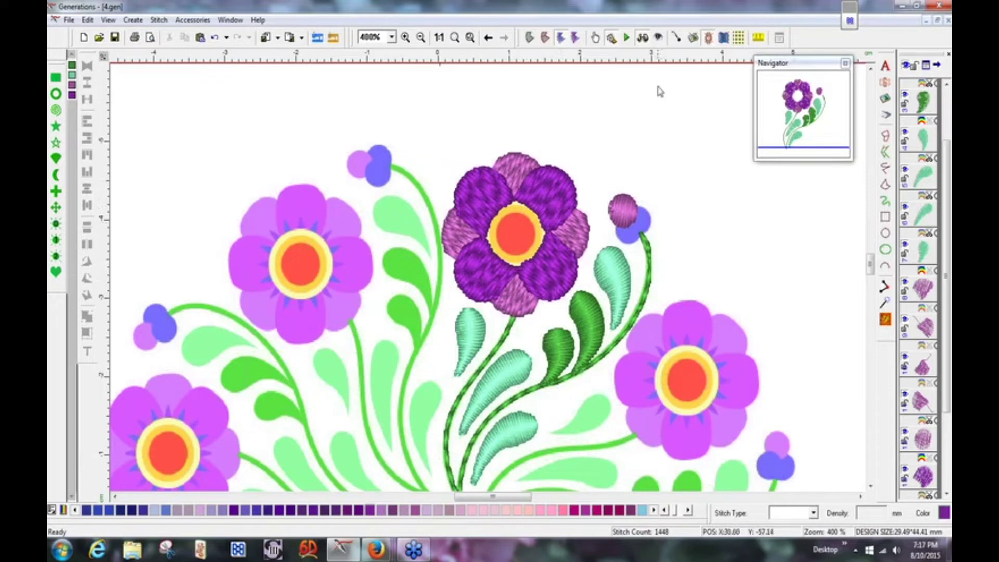
Show the upper middle flower in the normal stitch view at 800% zoom and set the active thread color to blue A05400.
{"action": "left_click", "coordinate": [642, 44]}
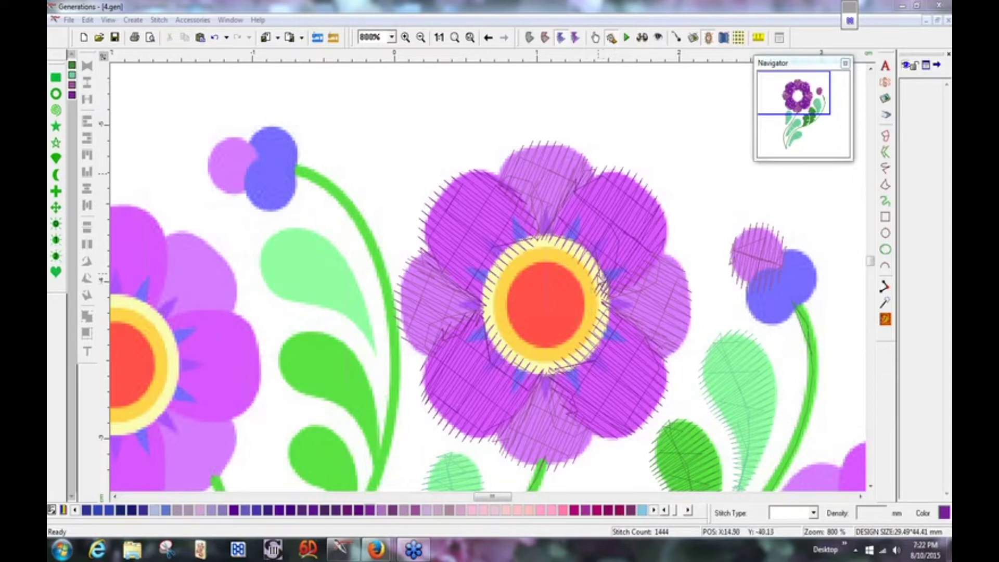
{"action": "left_click", "coordinate": [676, 512]}
{"action": "left_click", "coordinate": [676, 512]}
{"action": "left_click", "coordinate": [676, 512]}
{"action": "left_click", "coordinate": [676, 512]}
{"action": "left_click", "coordinate": [676, 512]}
{"action": "left_click", "coordinate": [676, 512]}
{"action": "left_click", "coordinate": [676, 512]}
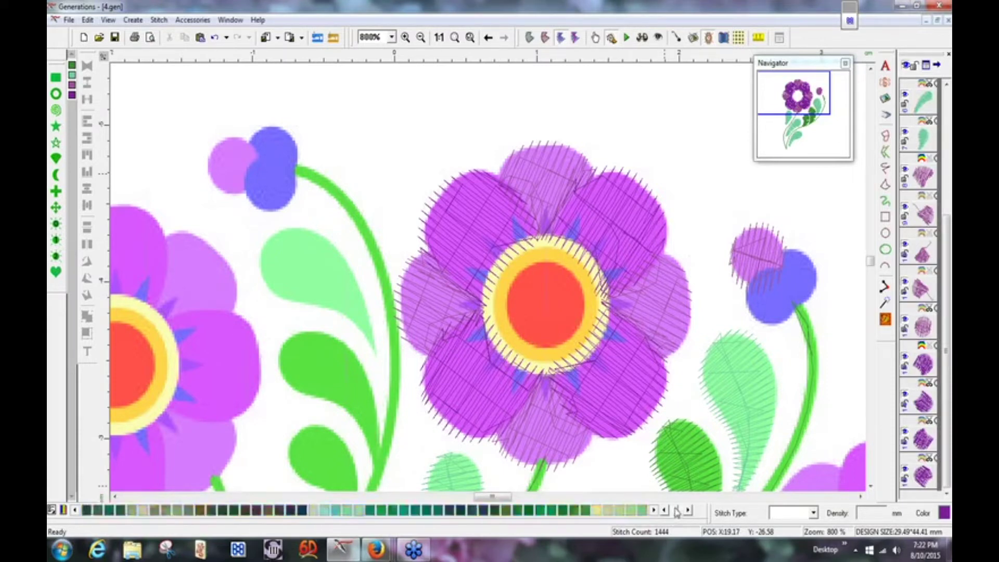
{"action": "left_click", "coordinate": [676, 512]}
{"action": "left_click", "coordinate": [676, 512]}
{"action": "left_click", "coordinate": [676, 513]}
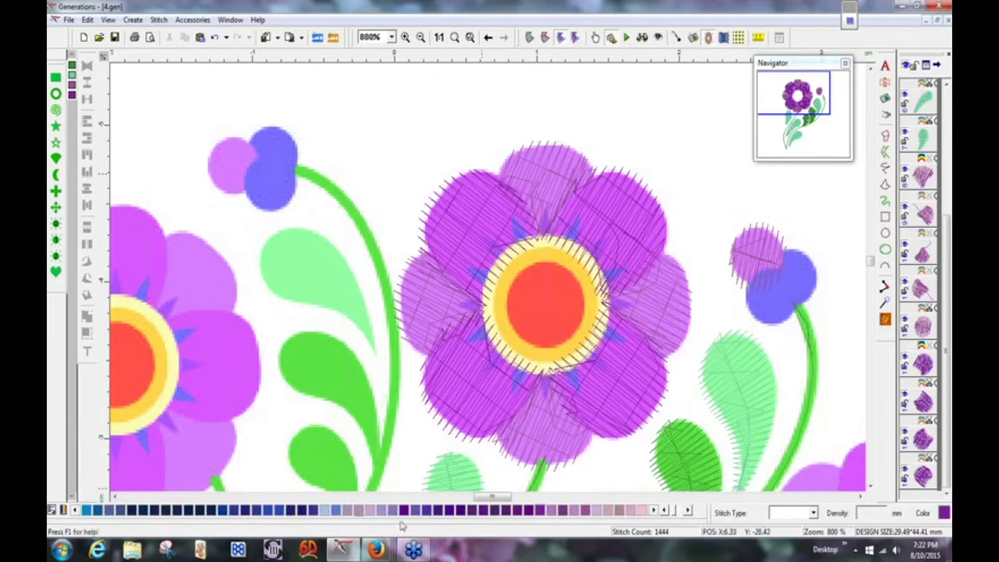
{"action": "left_click", "coordinate": [664, 512]}
{"action": "left_click", "coordinate": [664, 513]}
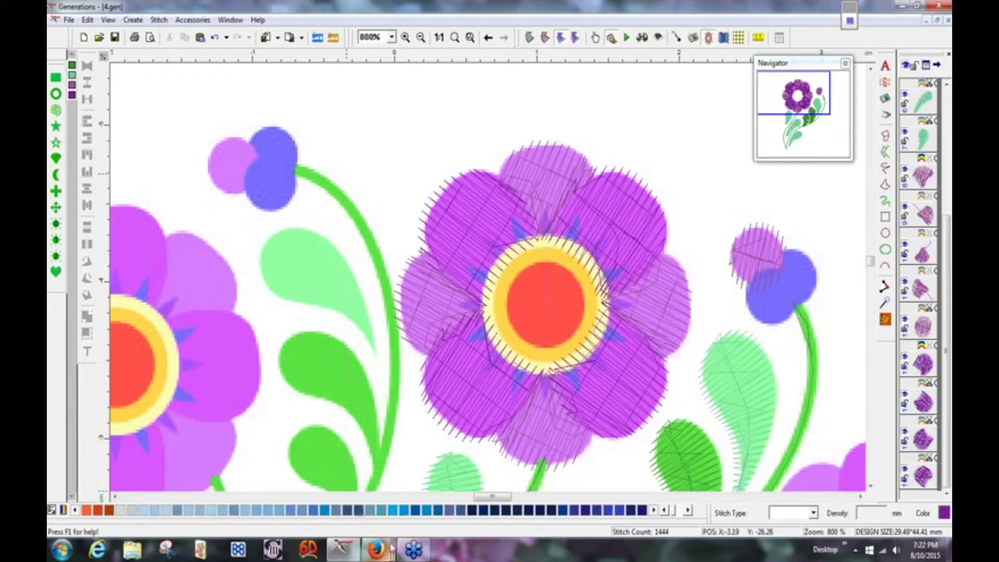
{"action": "left_click", "coordinate": [416, 512]}
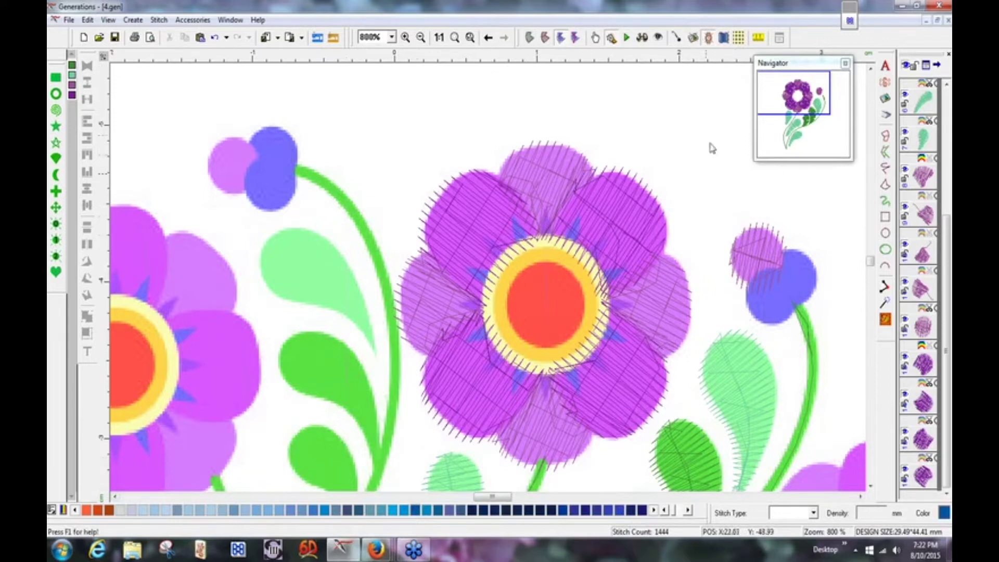
Trace the blue spikes around the right half of the flower's center as a freehand Run line about 6.9 × 12.6 mm in A05400.
{"action": "left_click", "coordinate": [885, 169]}
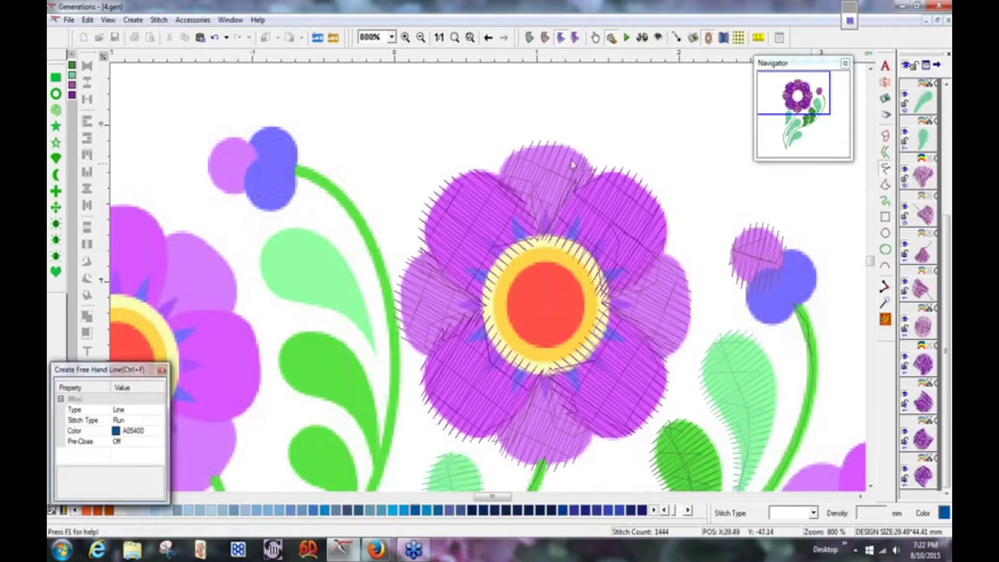
{"action": "key", "text": "Escape"}
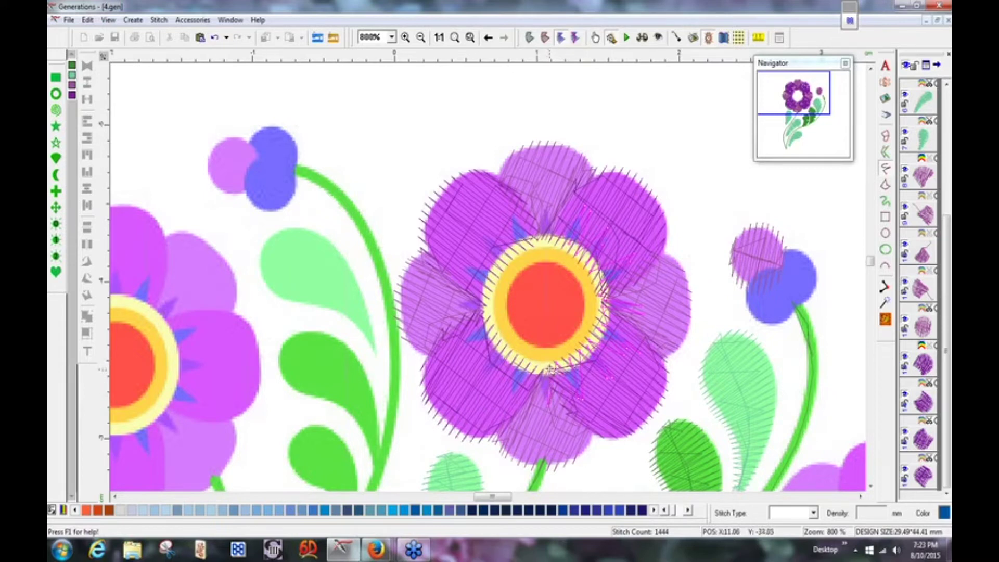
{"action": "left_click_drag", "start_coordinate": [541, 369], "coordinate": [548, 370]}
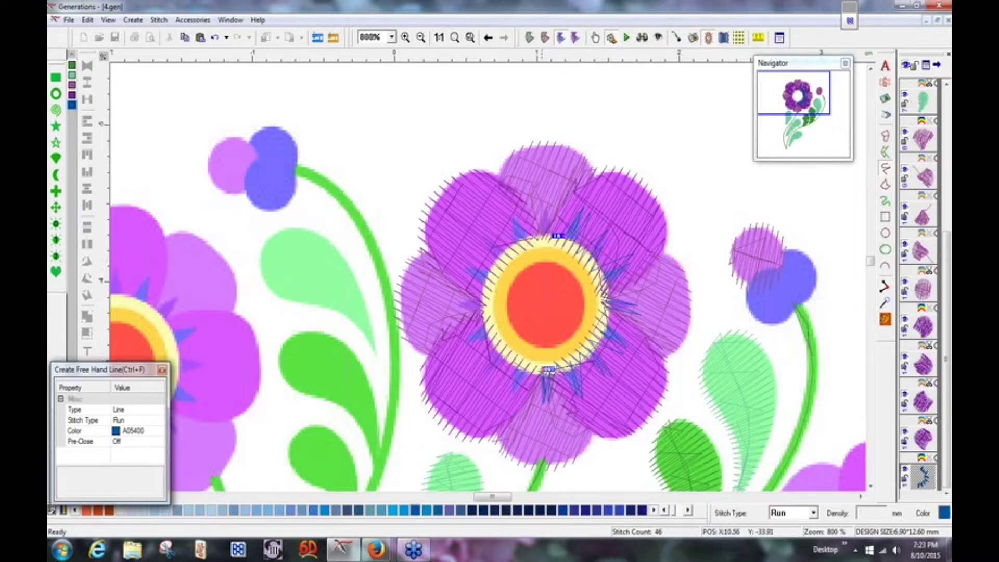
Trace the blue spikes around the left half of the flower's center as a freehand Run line about 7.5 × 13 mm in A05400.
{"action": "key", "text": "Escape"}
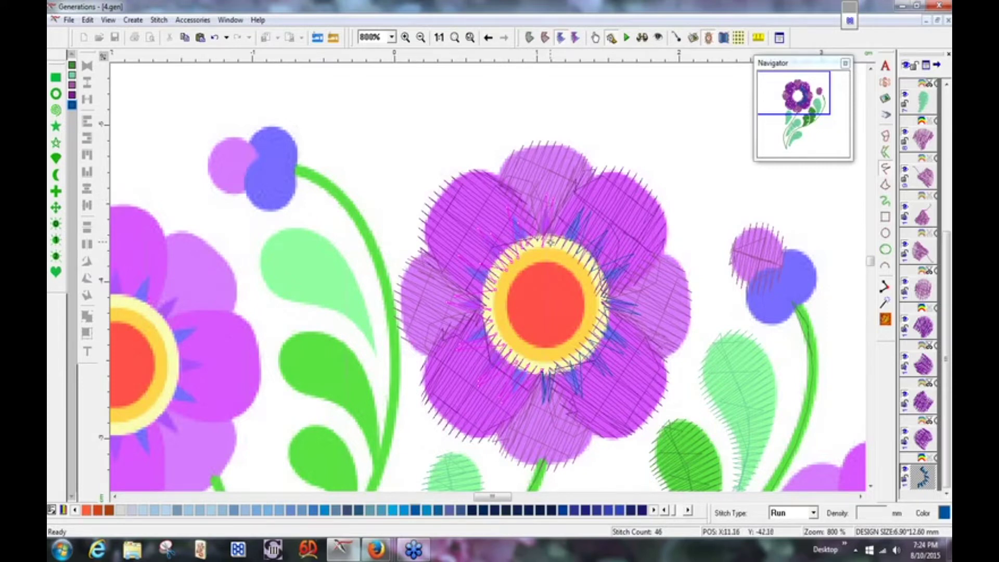
{"action": "key", "text": "Return"}
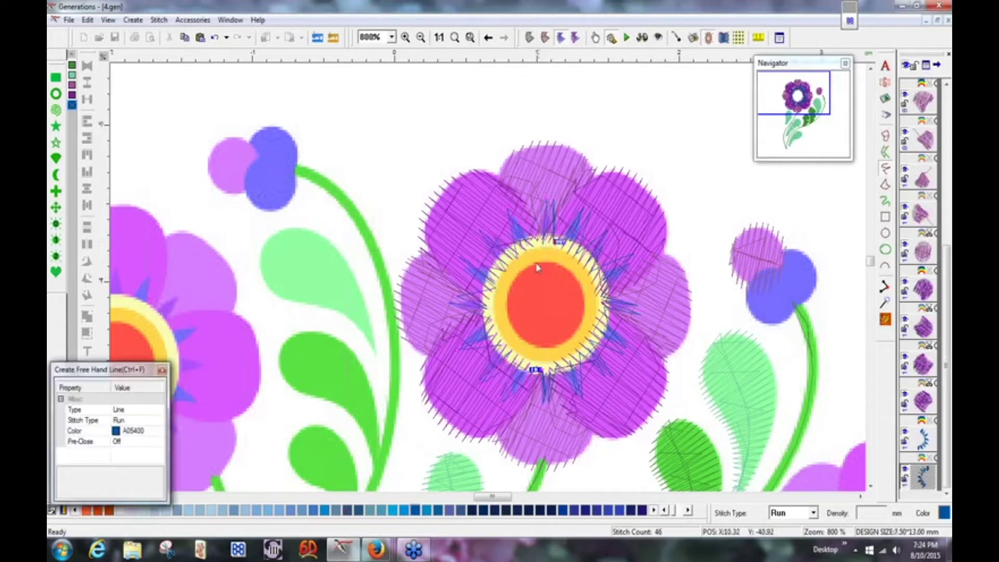
{"action": "key", "text": "Escape"}
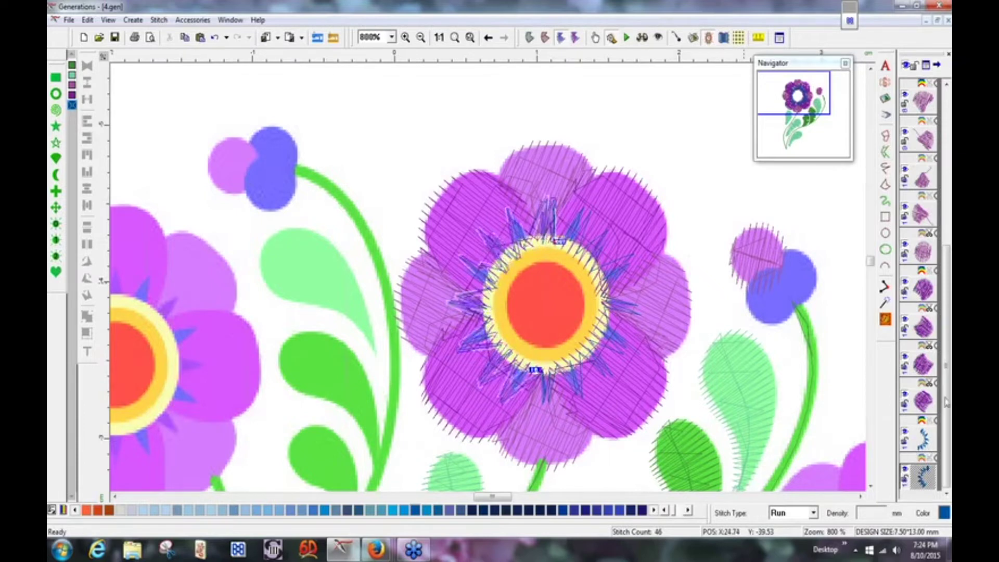
Merge the two blue spike lines around the flower's center into one outline object and regenerate its stitches.
{"action": "left_click", "coordinate": [925, 441], "text": "ctrl"}
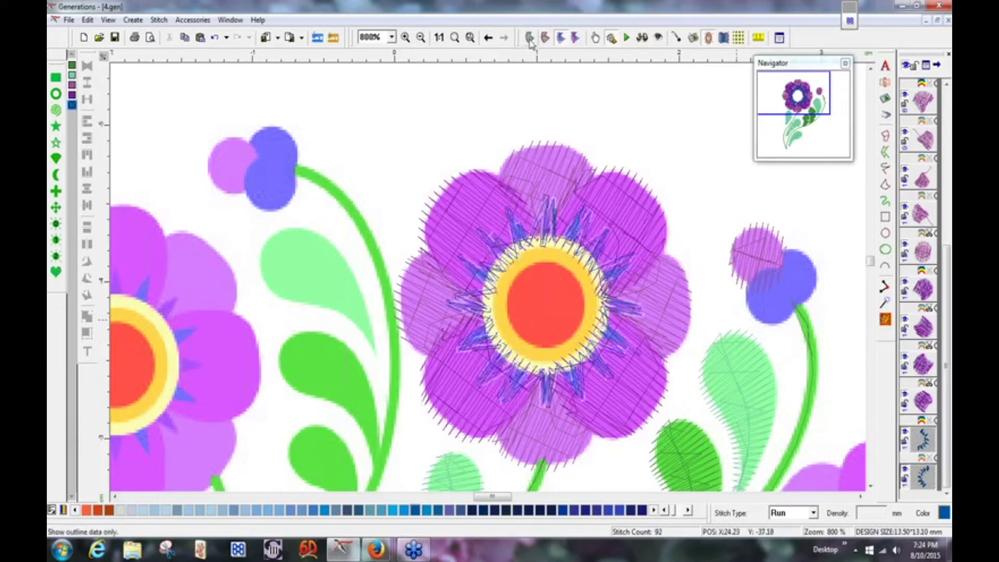
{"action": "left_click", "coordinate": [530, 39]}
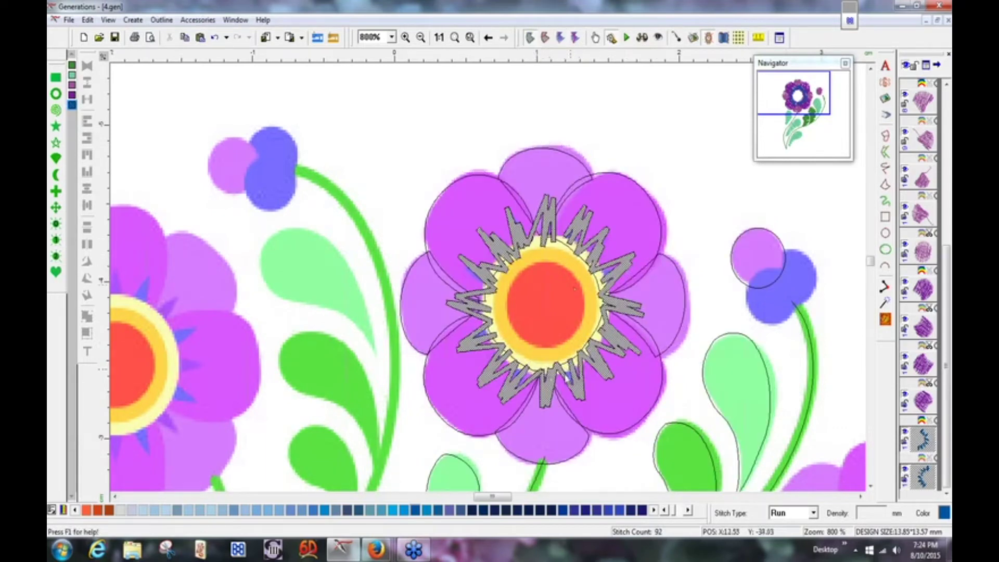
{"action": "right_click", "coordinate": [551, 381]}
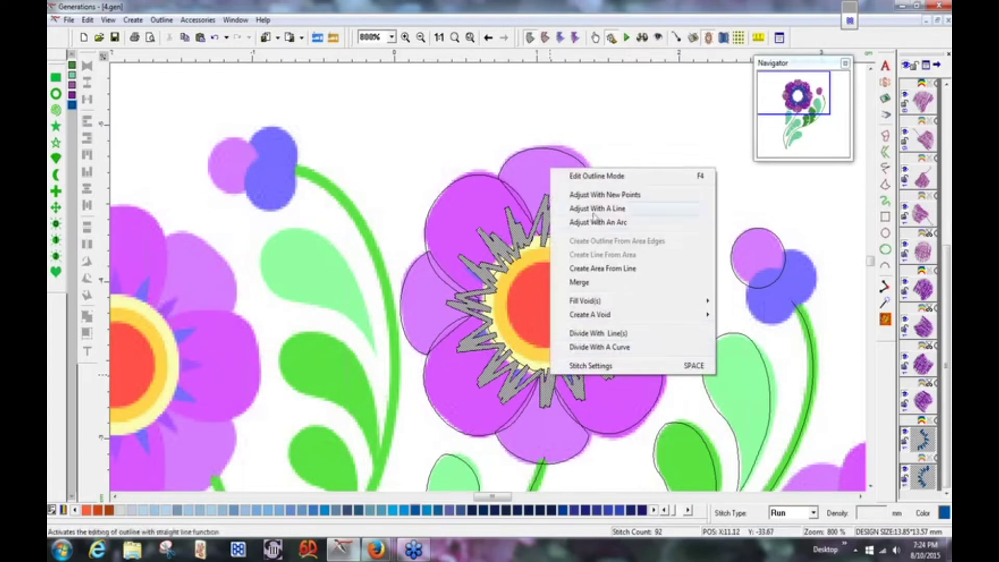
{"action": "left_click", "coordinate": [584, 282]}
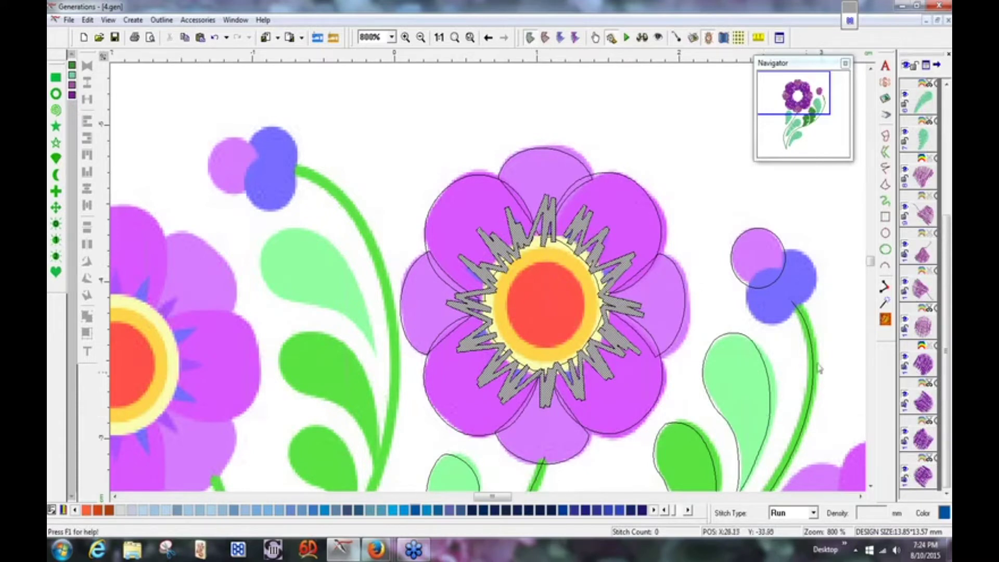
{"action": "left_click", "coordinate": [885, 320]}
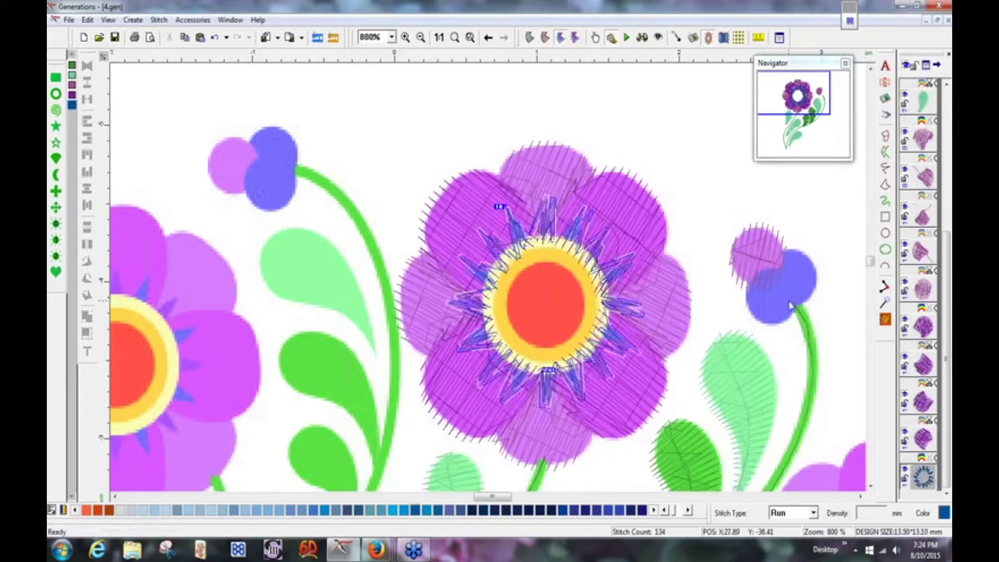
{"action": "left_click", "coordinate": [671, 110]}
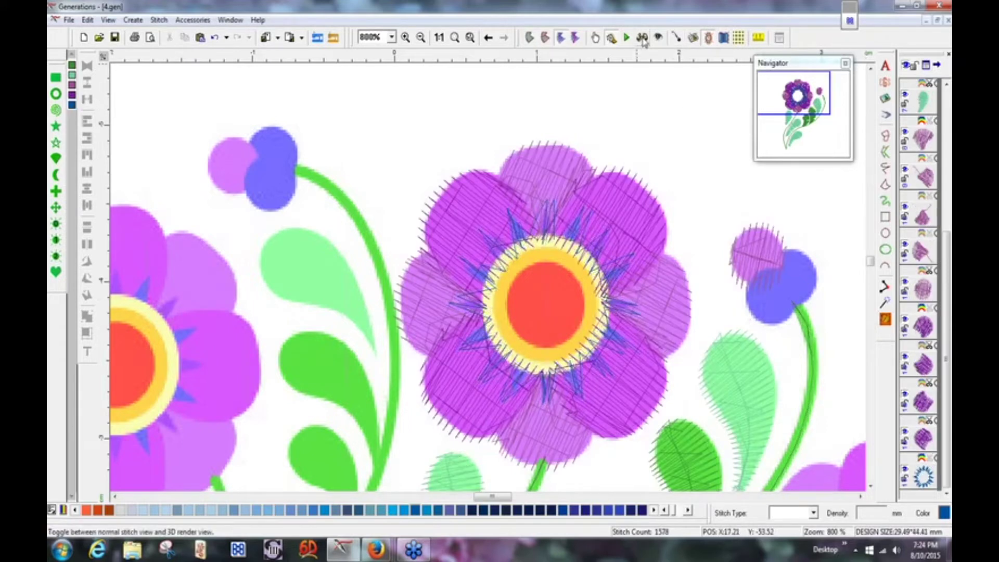
Check the flower in the 3D render and measure the width of the orange ring around its red center.
{"action": "left_click", "coordinate": [643, 40]}
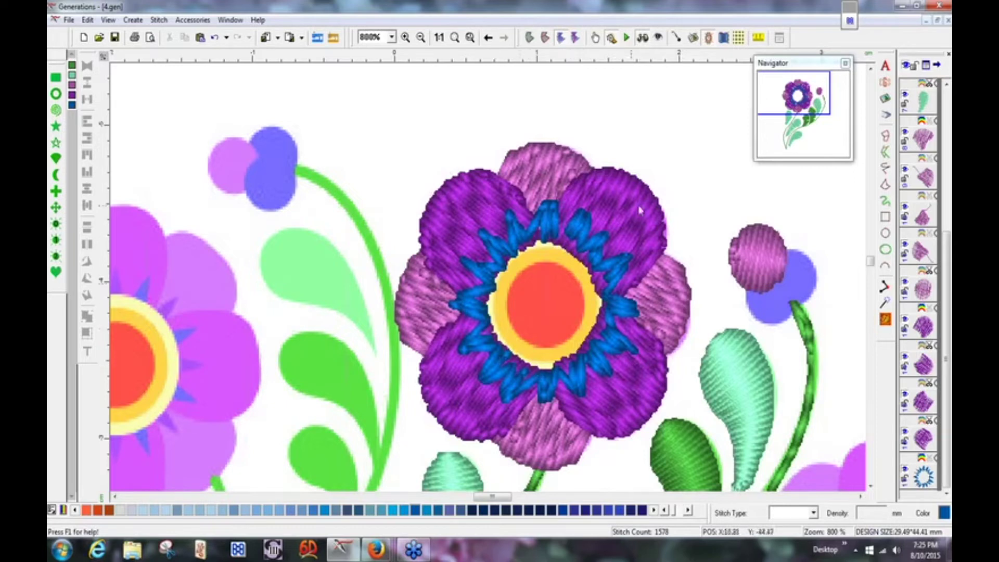
{"action": "left_click", "coordinate": [643, 39]}
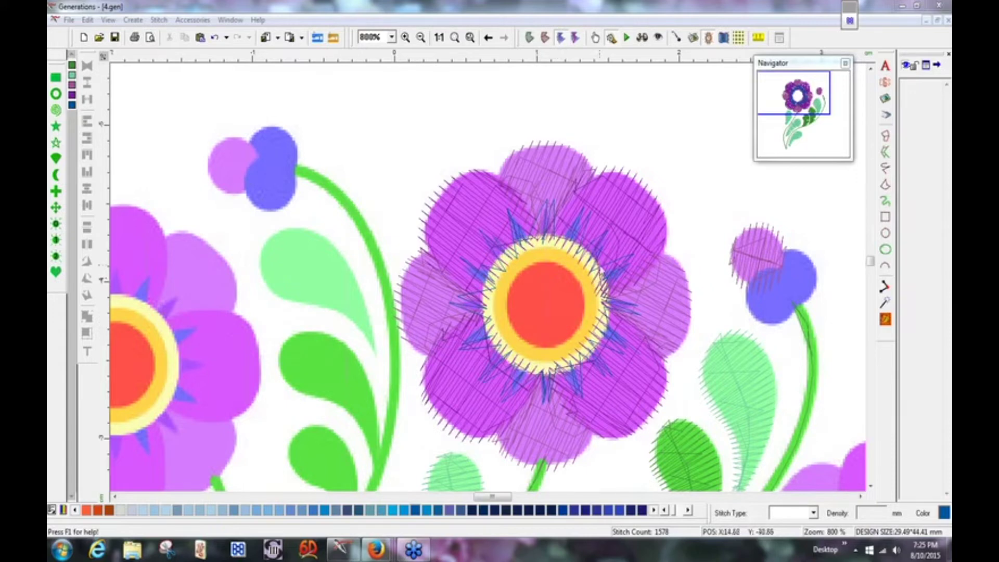
{"action": "left_click", "coordinate": [757, 38]}
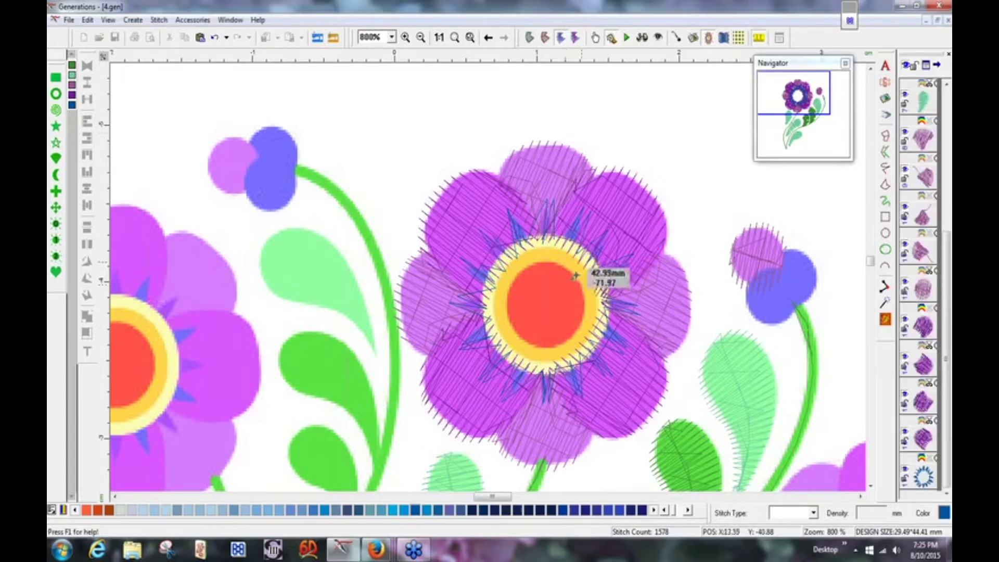
{"action": "left_click", "coordinate": [587, 257]}
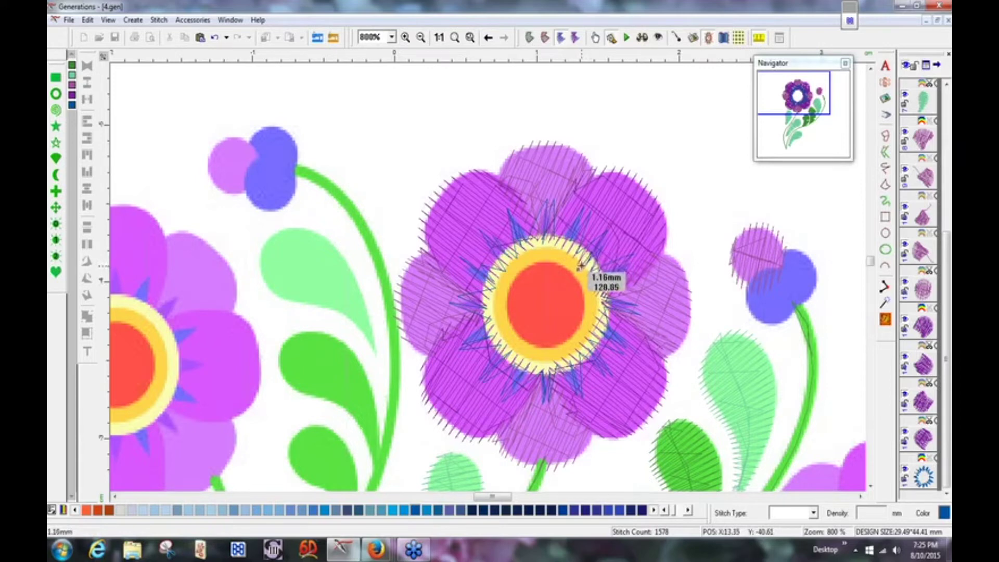
{"action": "left_click", "coordinate": [581, 266]}
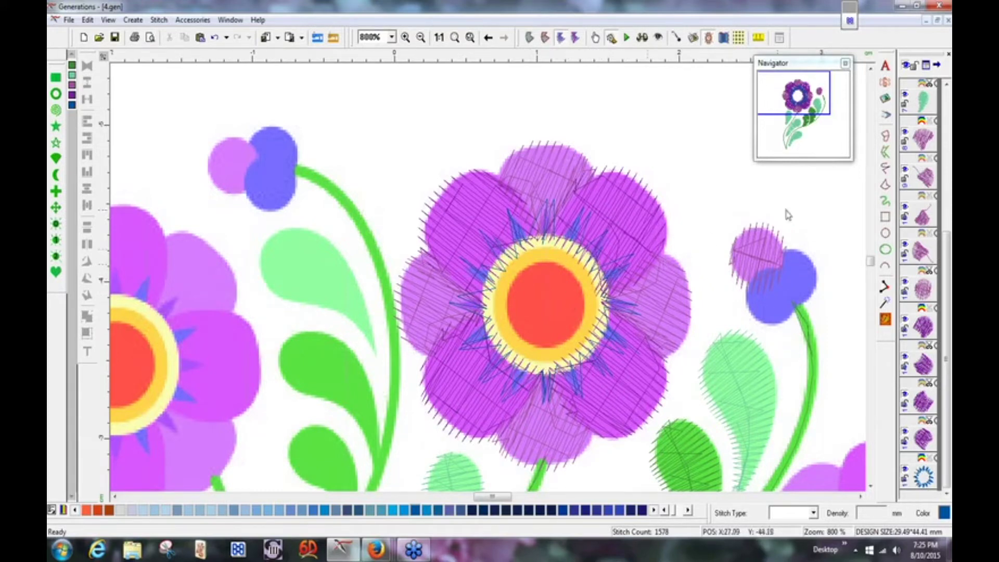
{"action": "left_click", "coordinate": [885, 235]}
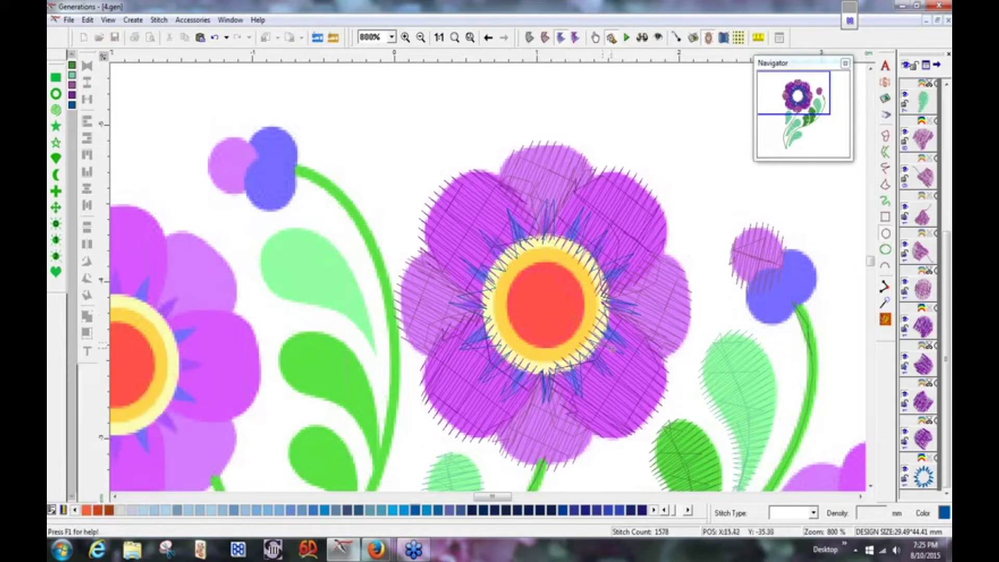
{"action": "left_click", "coordinate": [621, 352]}
{"action": "key", "text": "Return"}
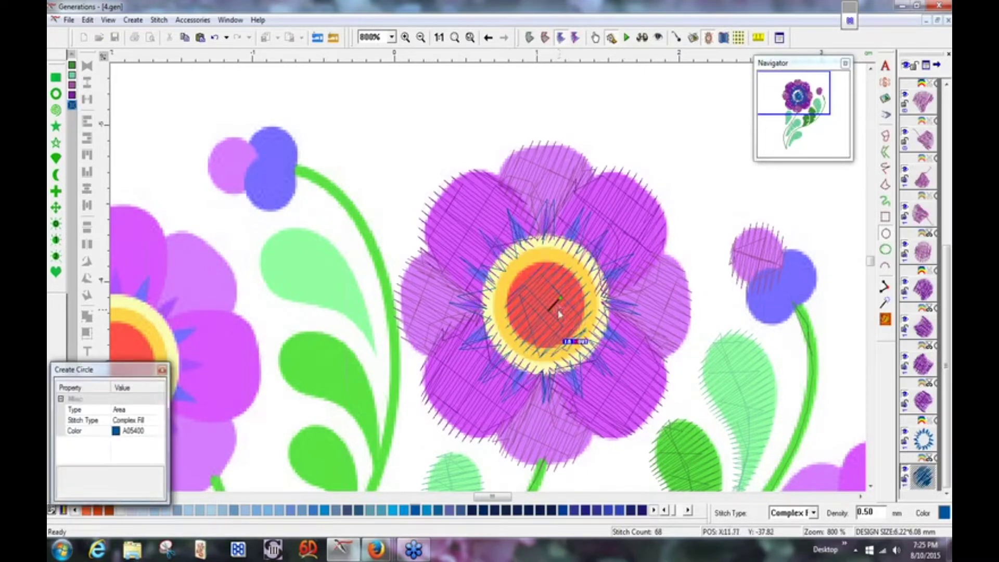
{"action": "key", "text": "Escape"}
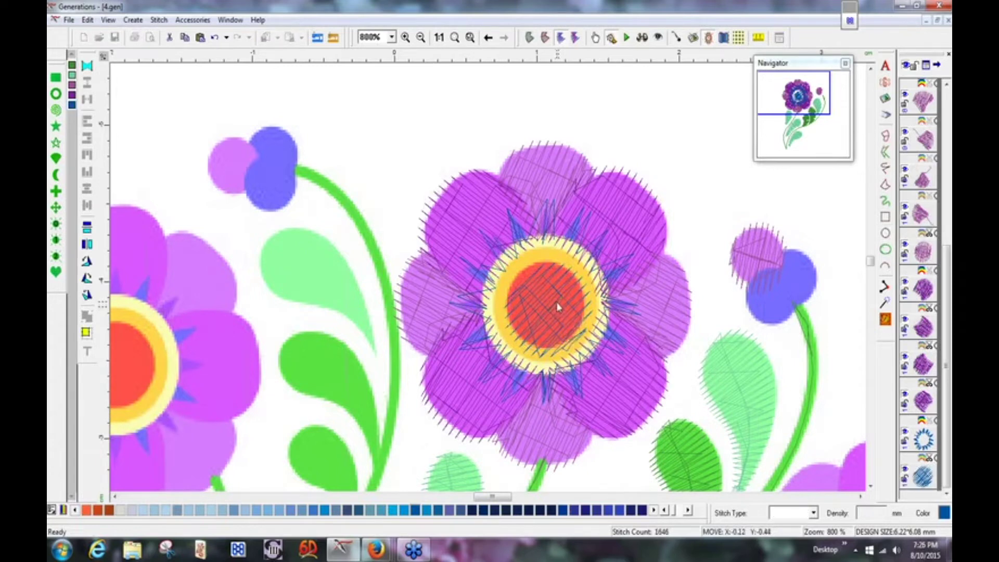
{"action": "left_click", "coordinate": [556, 307]}
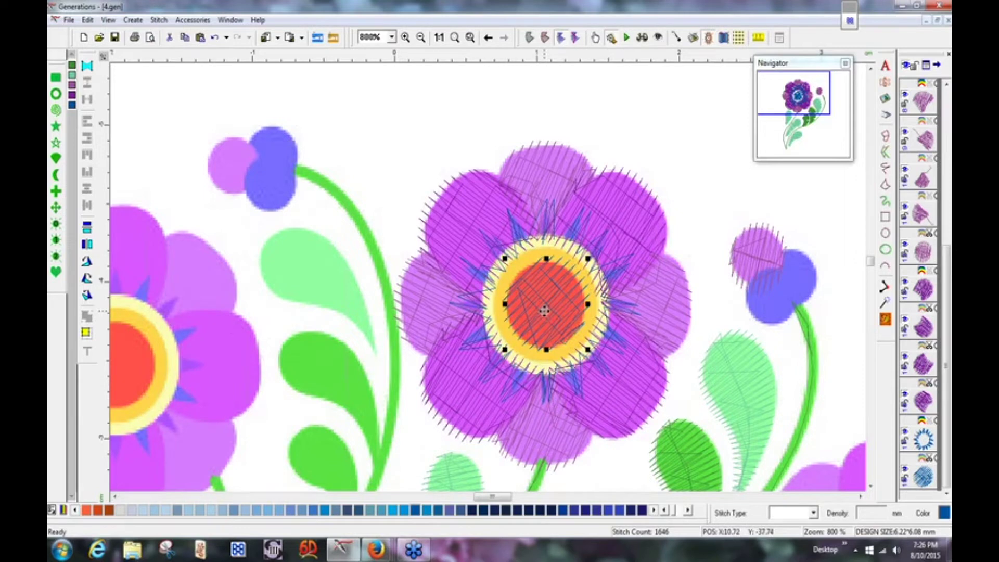
{"action": "key", "text": "Delete"}
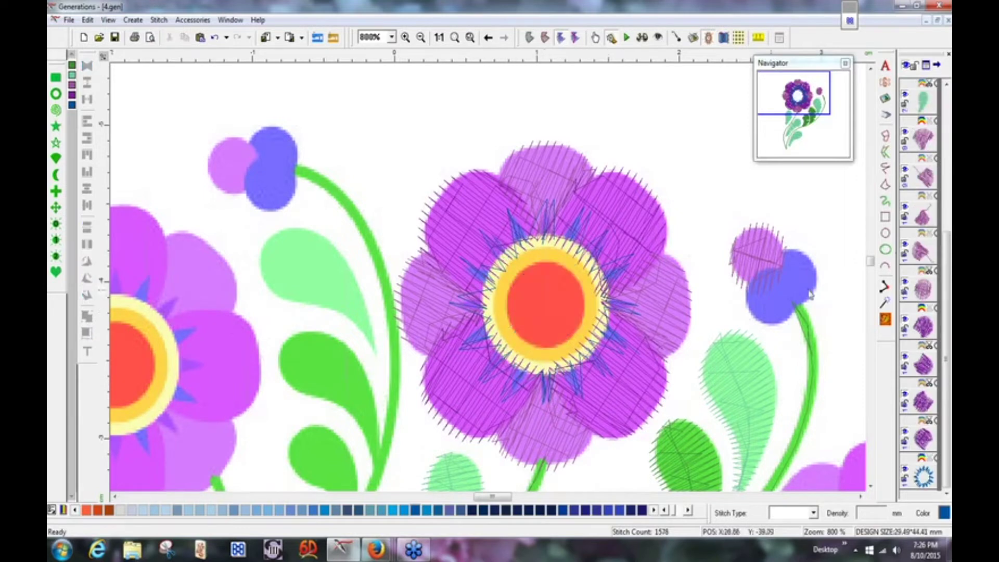
Draw a Complex Fill circle about 9.3 × 9.1 mm in A05400 over the flower's whole center, out to the pale yellow ring.
{"action": "left_click", "coordinate": [885, 233]}
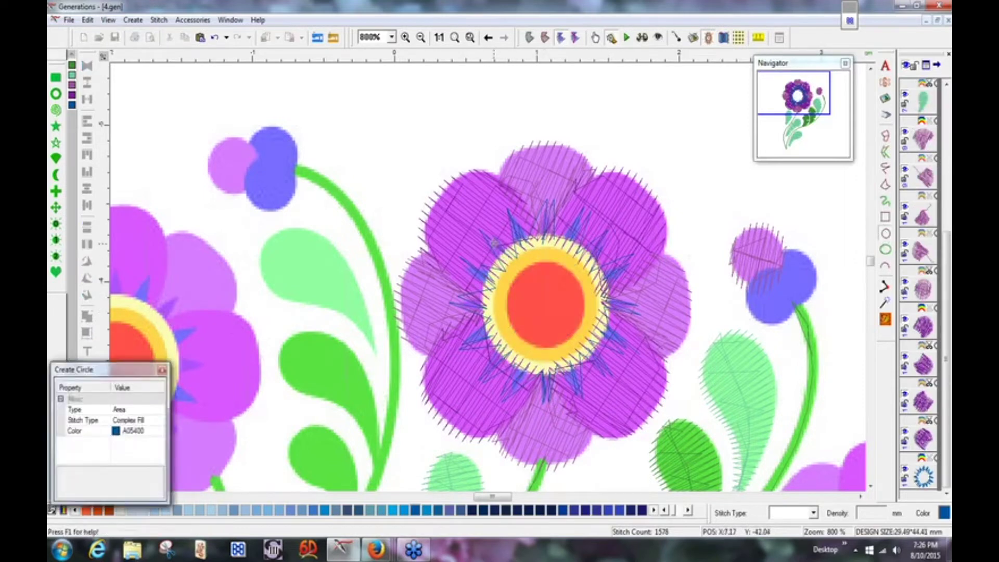
{"action": "left_click", "coordinate": [494, 248]}
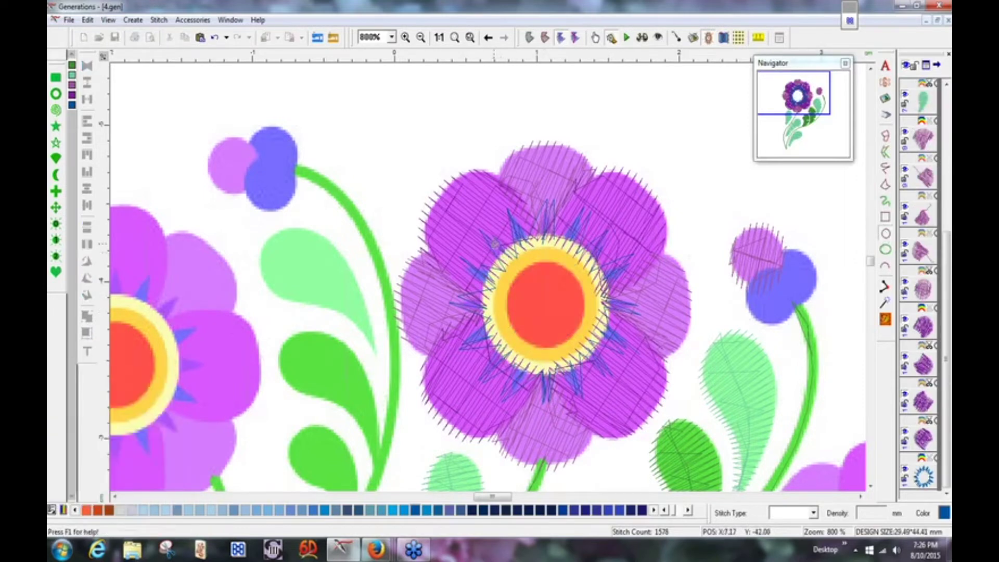
{"action": "left_click", "coordinate": [615, 397]}
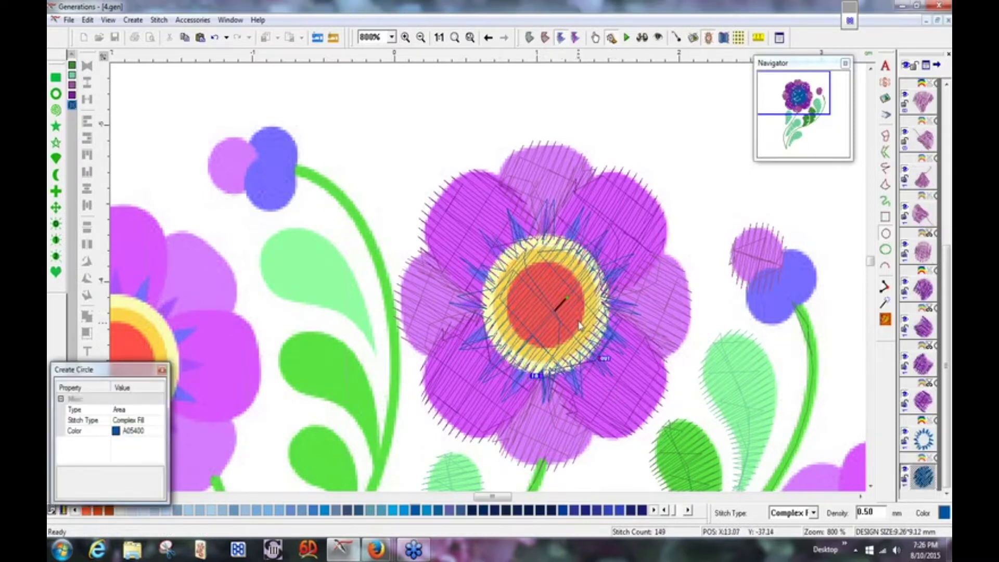
Enlarge the center circle to about 9.65 × 9.5 mm and align it with the pale yellow ring of the template.
{"action": "left_click", "coordinate": [578, 322]}
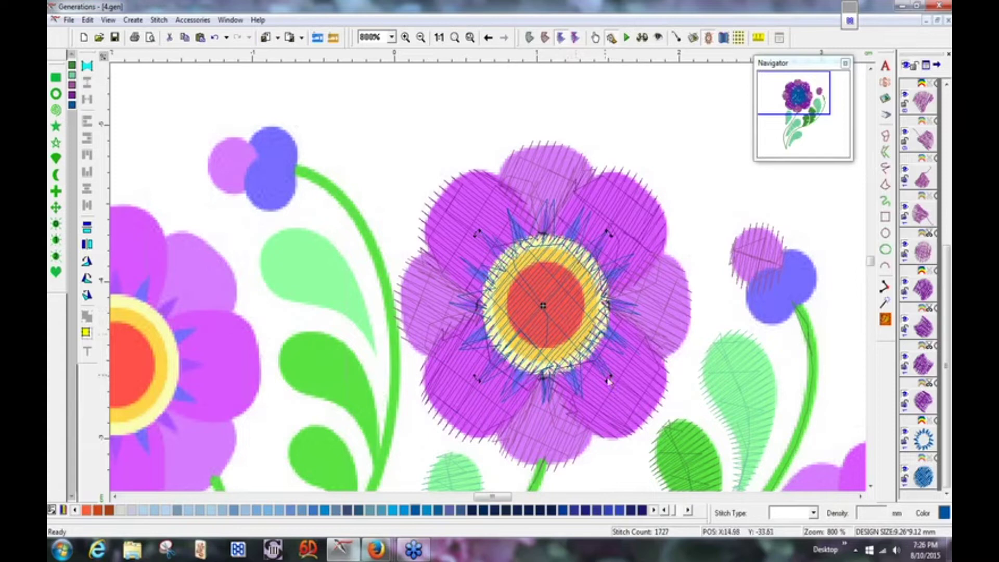
{"action": "left_click", "coordinate": [565, 320]}
{"action": "left_click_drag", "start_coordinate": [606, 376], "coordinate": [615, 386]}
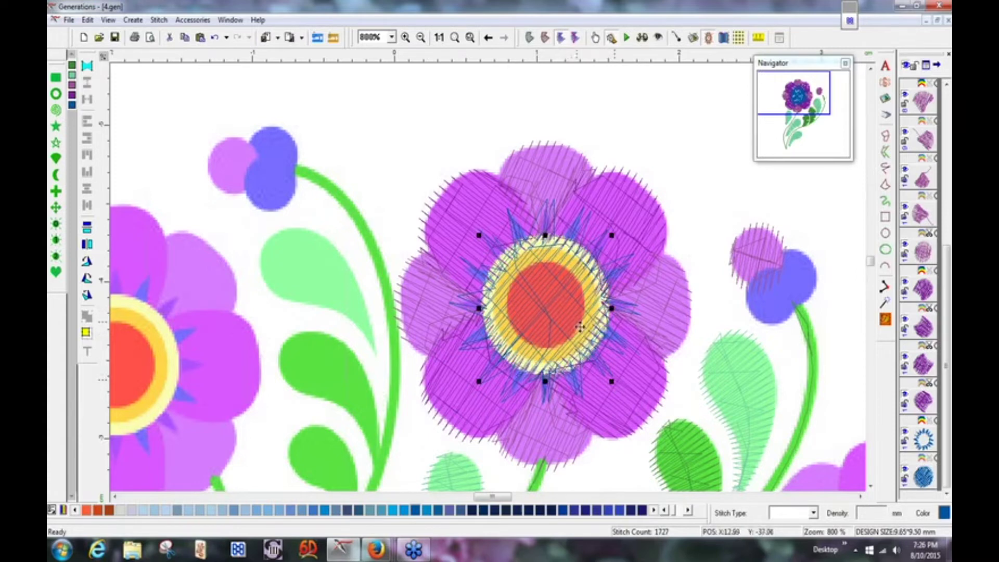
{"action": "left_click_drag", "start_coordinate": [578, 326], "coordinate": [573, 322]}
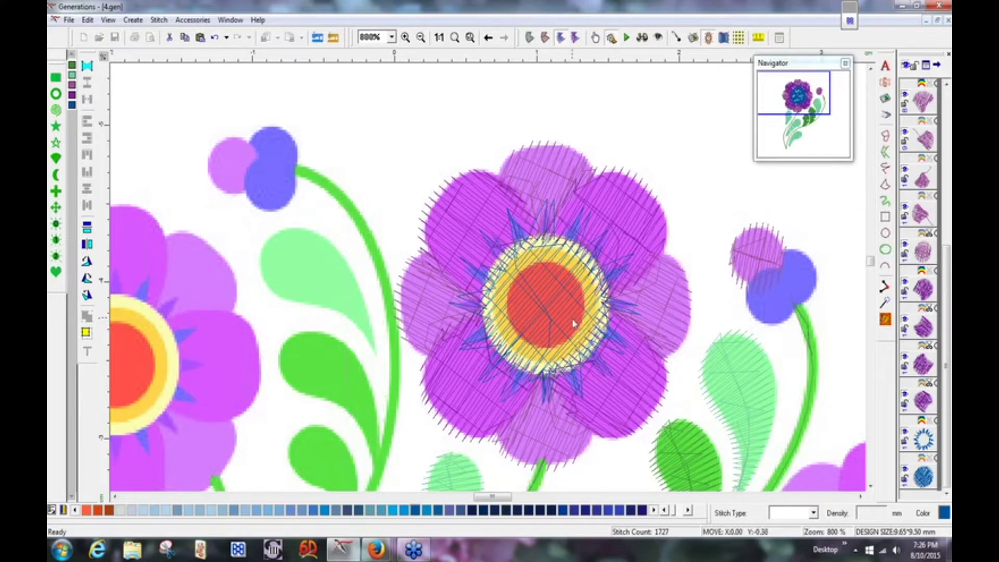
{"action": "left_click_drag", "start_coordinate": [573, 323], "coordinate": [572, 324]}
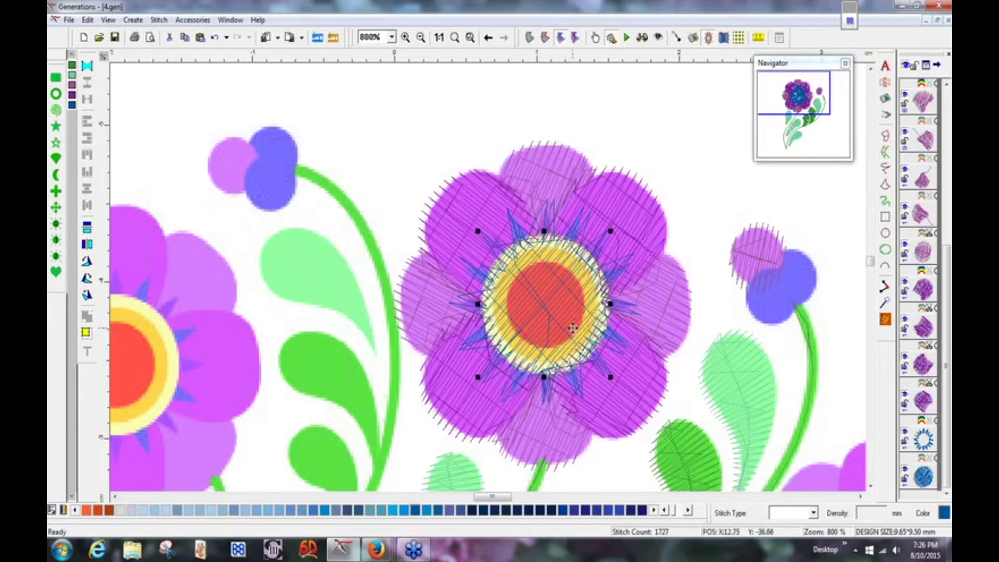
{"action": "left_click_drag", "start_coordinate": [573, 330], "coordinate": [574, 333]}
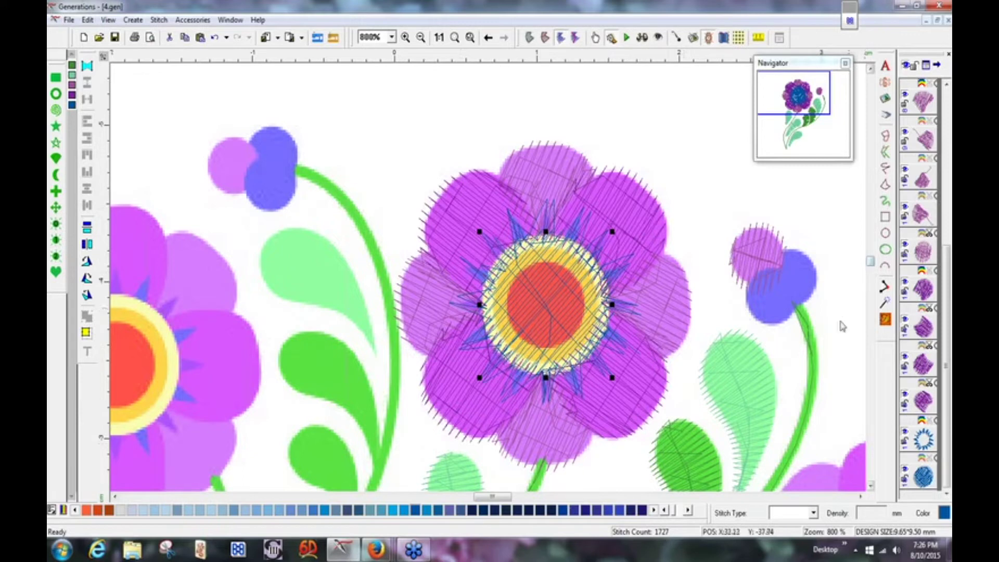
Recolor the large center circle to red-orange 263FF9 and check the flower in the 3D render.
{"action": "left_click", "coordinate": [689, 512]}
{"action": "left_click", "coordinate": [689, 512]}
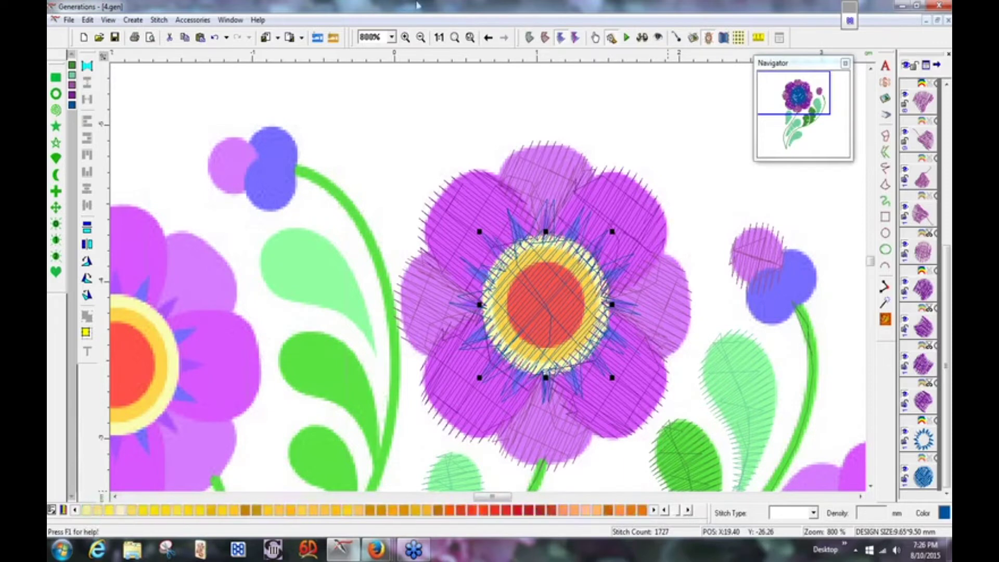
{"action": "left_click", "coordinate": [472, 511]}
{"action": "left_click", "coordinate": [544, 307]}
{"action": "left_click", "coordinate": [475, 513]}
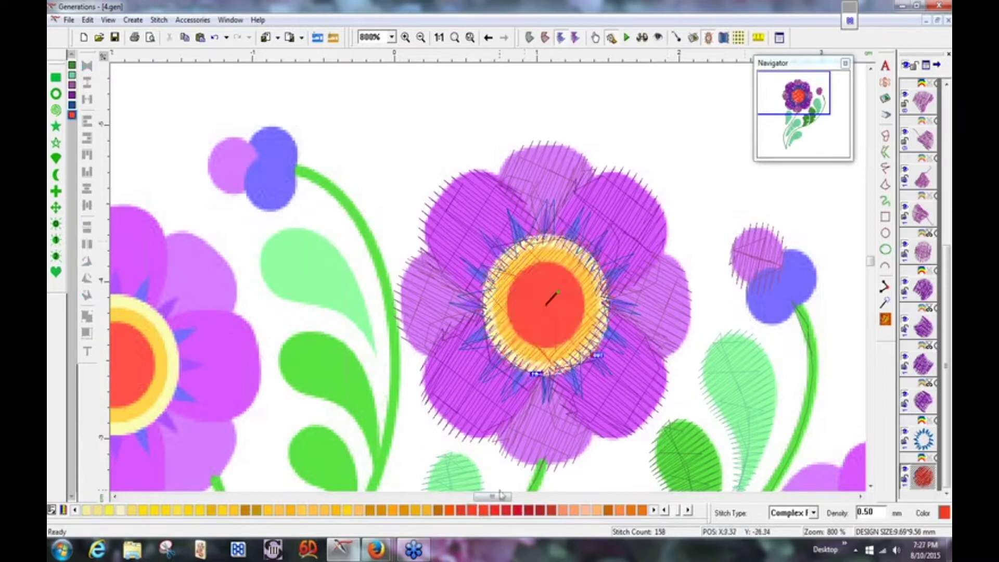
{"action": "left_click", "coordinate": [669, 120]}
{"action": "left_click", "coordinate": [642, 37]}
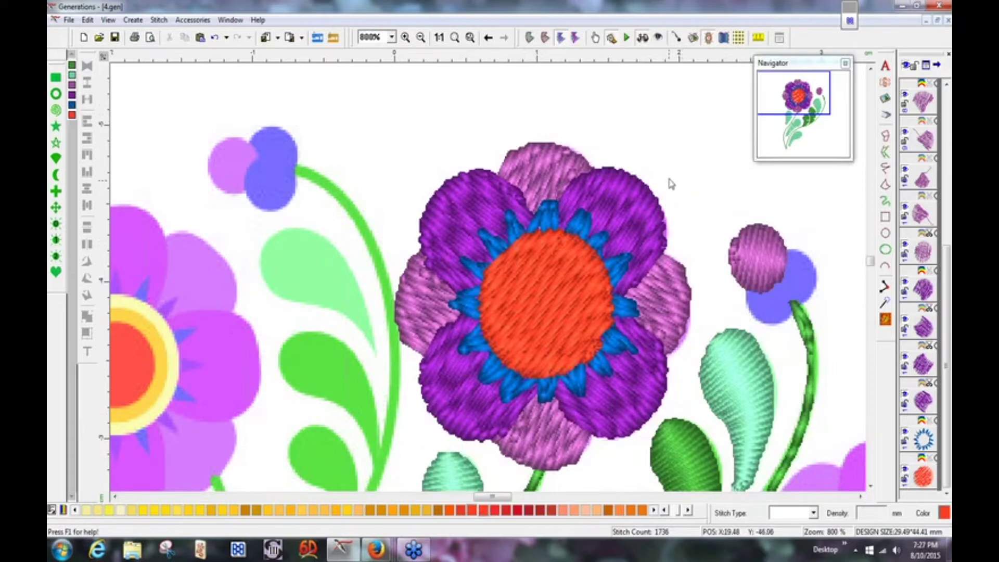
{"action": "left_click", "coordinate": [643, 39]}
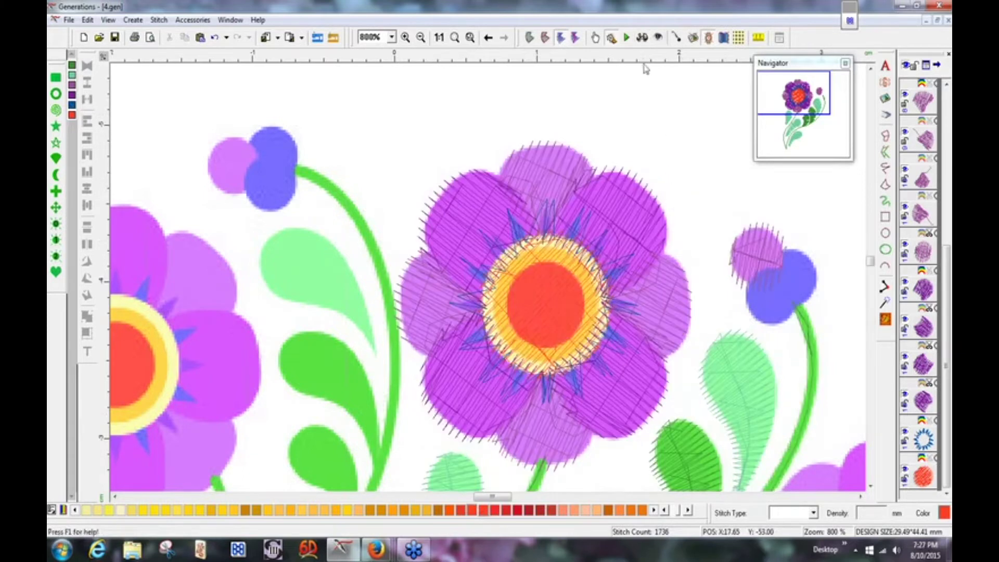
Draw a Complex Fill circle about 5.9 × 5.7 mm in 263FF9 over the template's red center, nudge it into line and discard the stray tiny circle.
{"action": "left_click", "coordinate": [884, 234]}
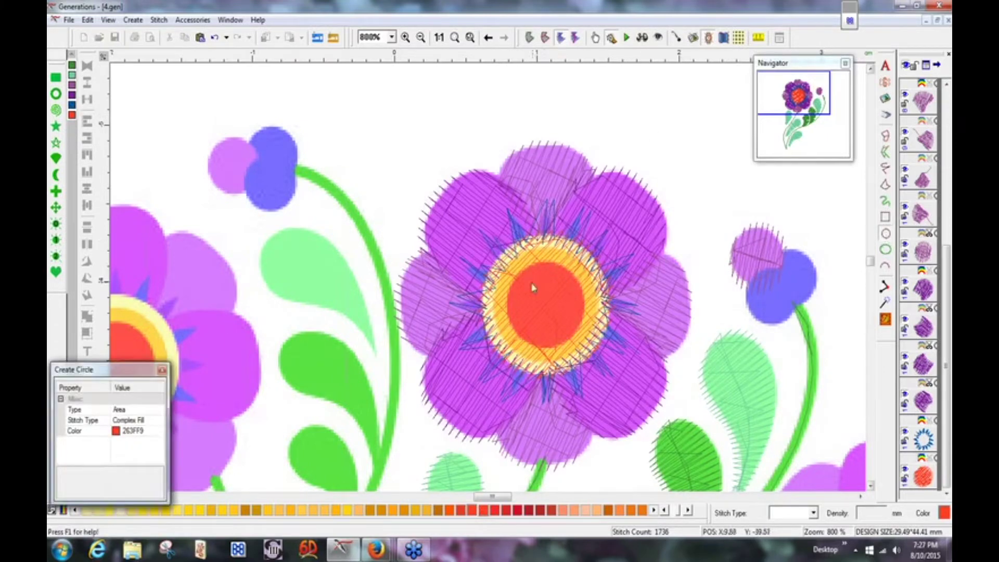
{"action": "left_click_drag", "start_coordinate": [515, 268], "coordinate": [518, 275]}
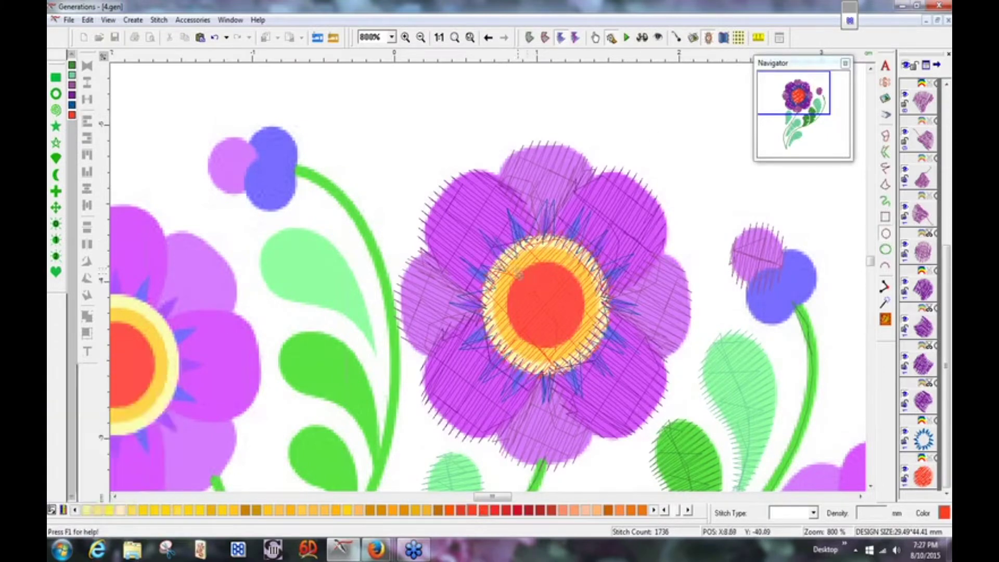
{"action": "mouse_move", "coordinate": [576, 328]}
{"action": "left_mouse_down"}
{"action": "mouse_move", "coordinate": [586, 337]}
{"action": "mouse_move", "coordinate": [569, 335]}
{"action": "mouse_move", "coordinate": [567, 315]}
{"action": "left_mouse_up"}
{"action": "left_click", "coordinate": [557, 308]}
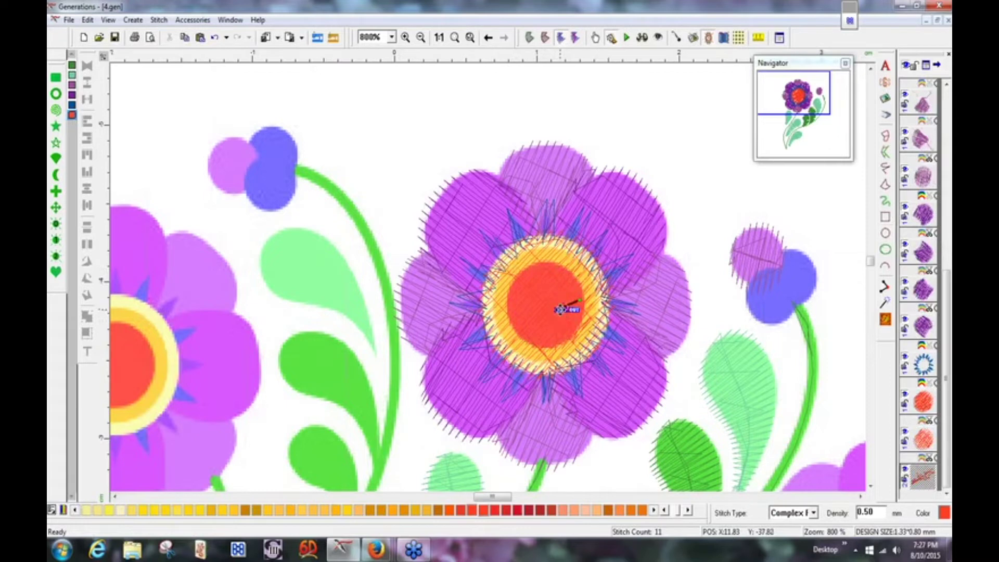
{"action": "key", "text": "Escape"}
{"action": "left_click_drag", "start_coordinate": [556, 309], "coordinate": [552, 308]}
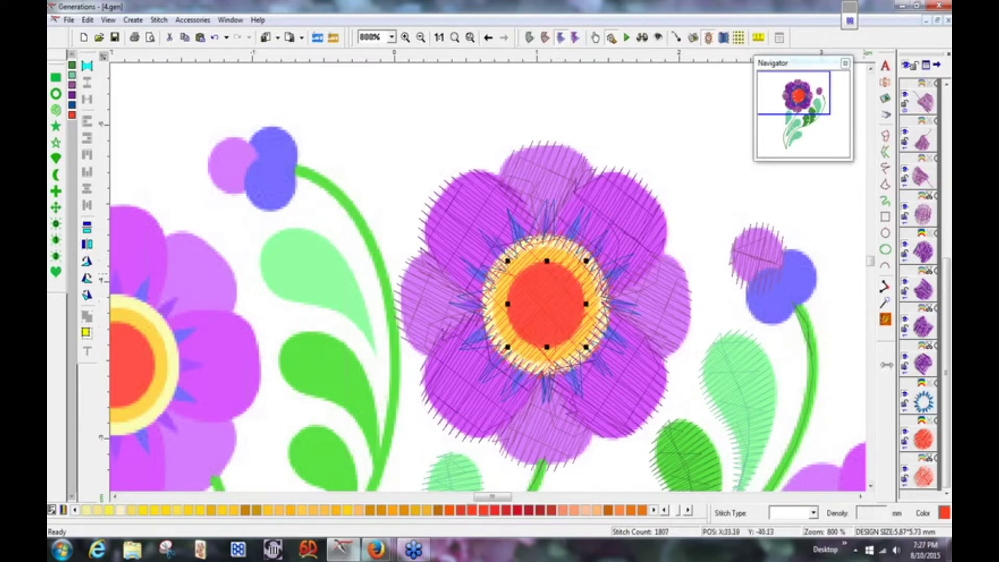
Recolor the large center circle to light orange and check the flower in the 3D render.
{"action": "left_click", "coordinate": [923, 444]}
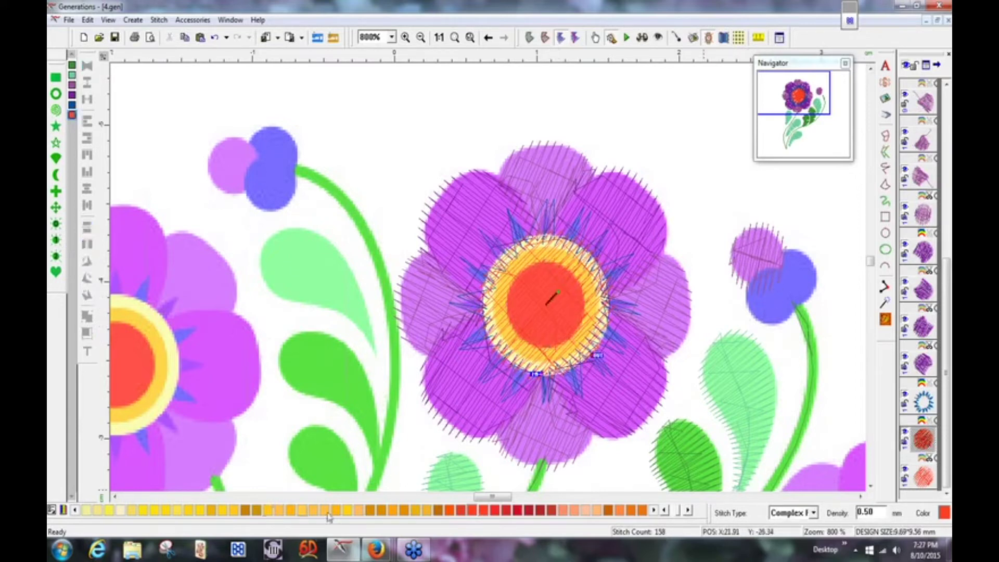
{"action": "left_click", "coordinate": [358, 512]}
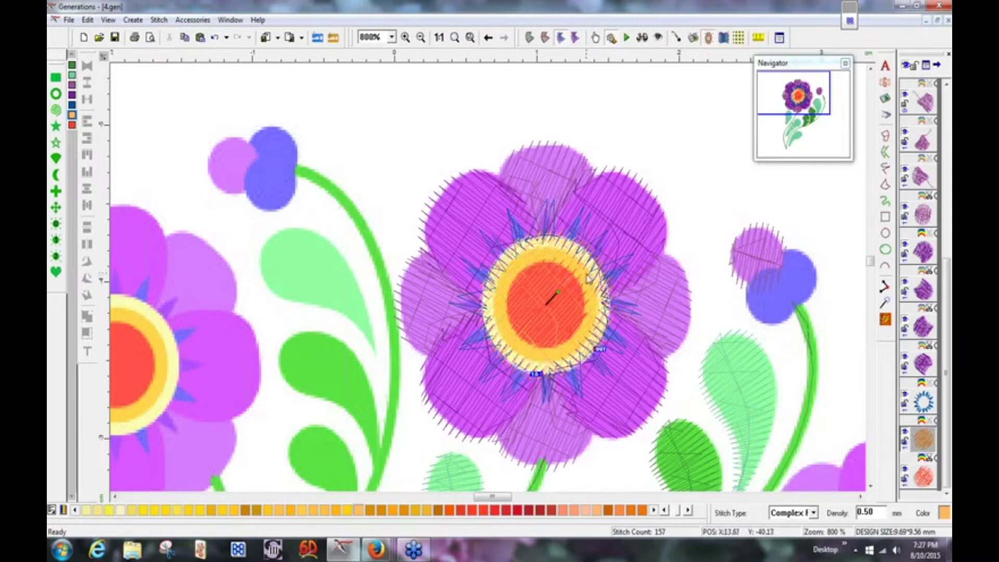
{"action": "left_click", "coordinate": [643, 39]}
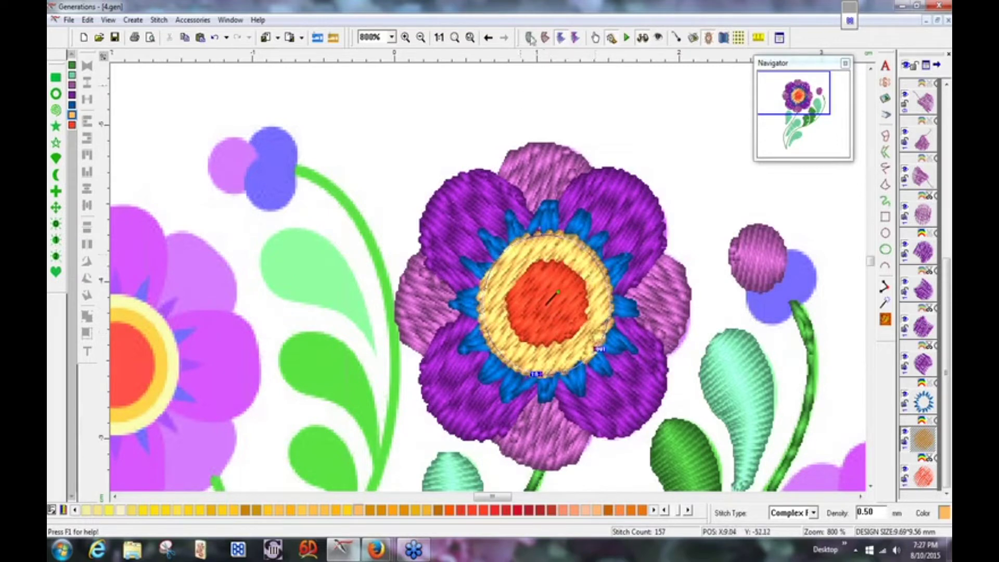
Cut a void in the large light orange circle using the existing red center area, and regenerate its stitches.
{"action": "left_click", "coordinate": [530, 38]}
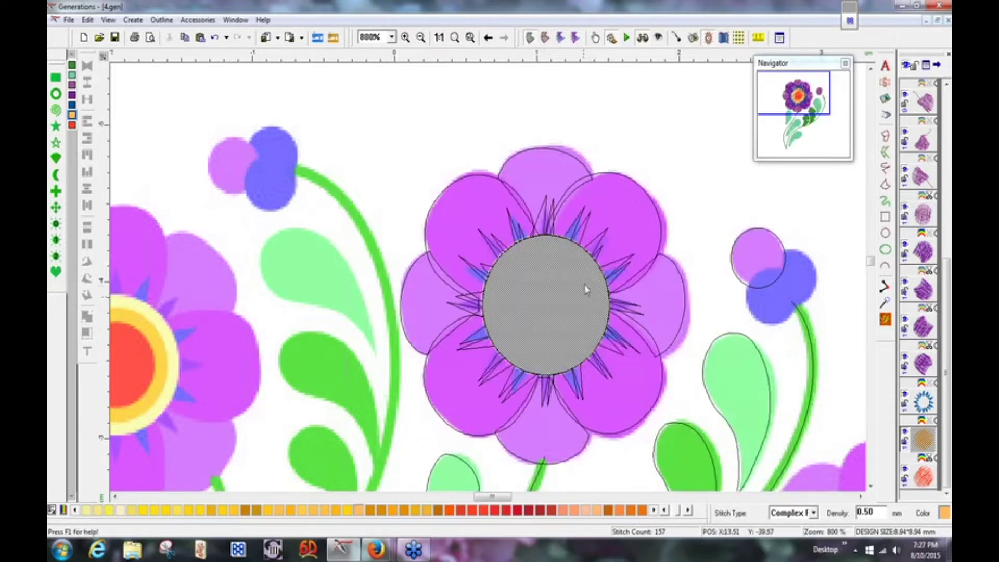
{"action": "right_click", "coordinate": [554, 264]}
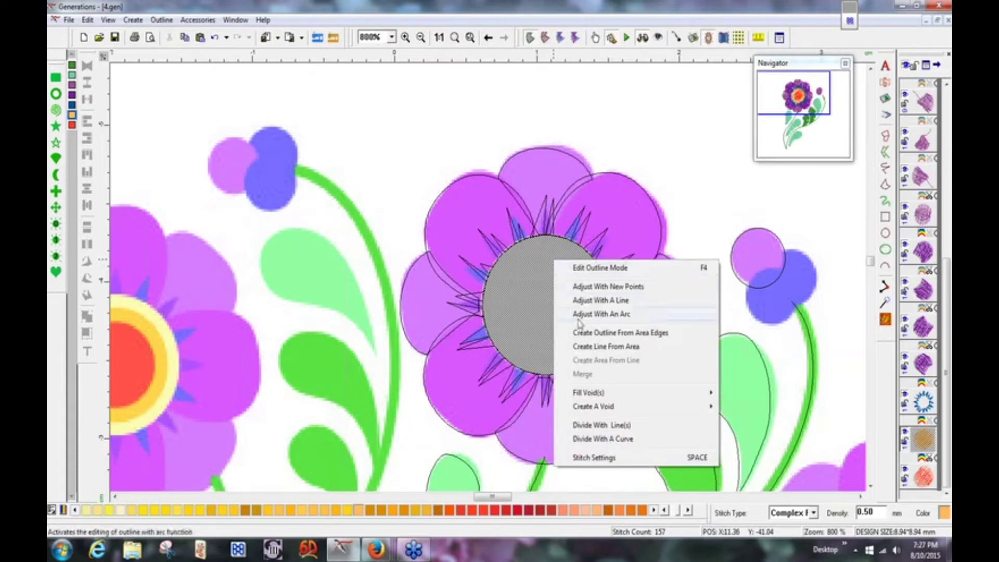
{"action": "mouse_move", "coordinate": [583, 411]}
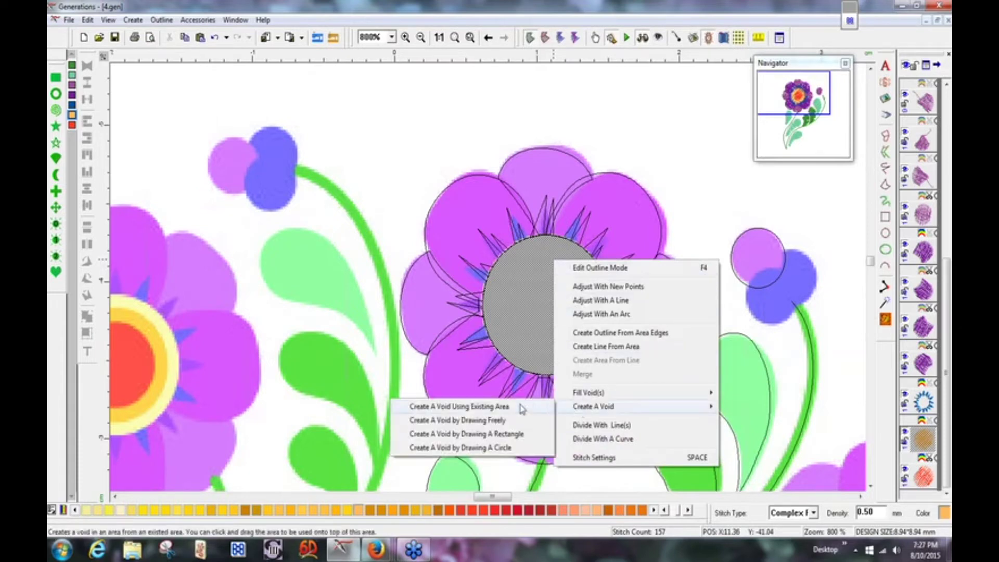
{"action": "left_click", "coordinate": [493, 411]}
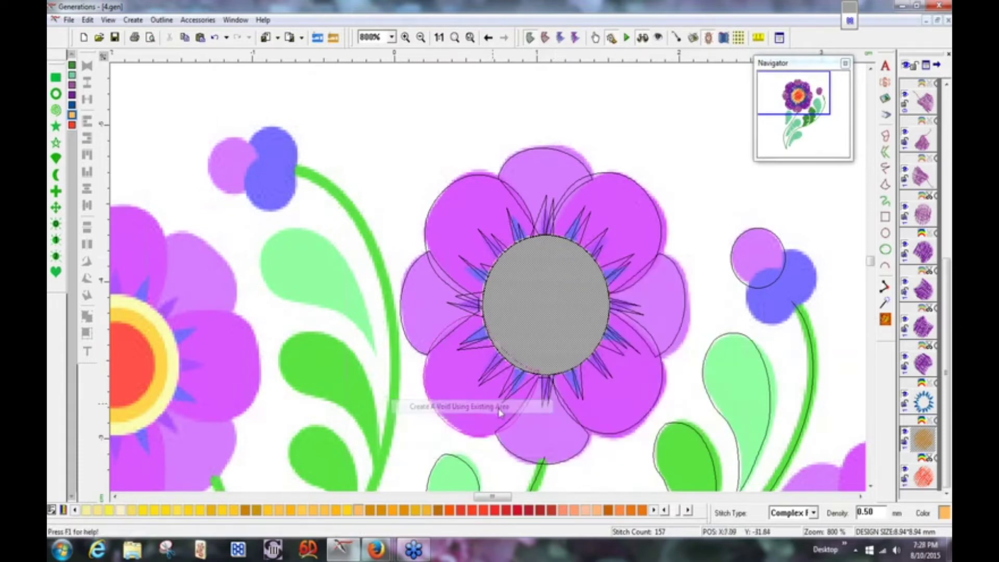
{"action": "left_click", "coordinate": [540, 309]}
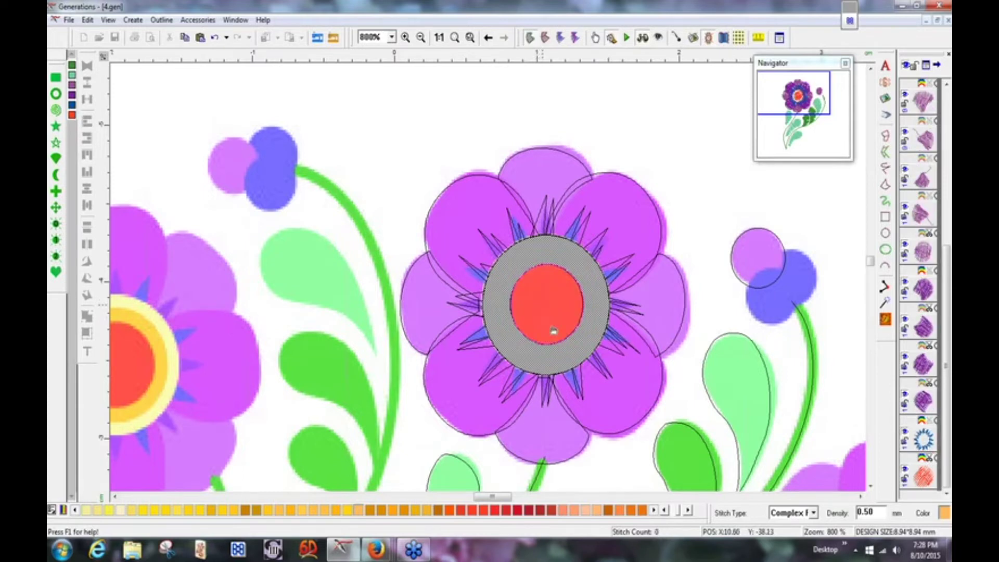
{"action": "left_click", "coordinate": [885, 319]}
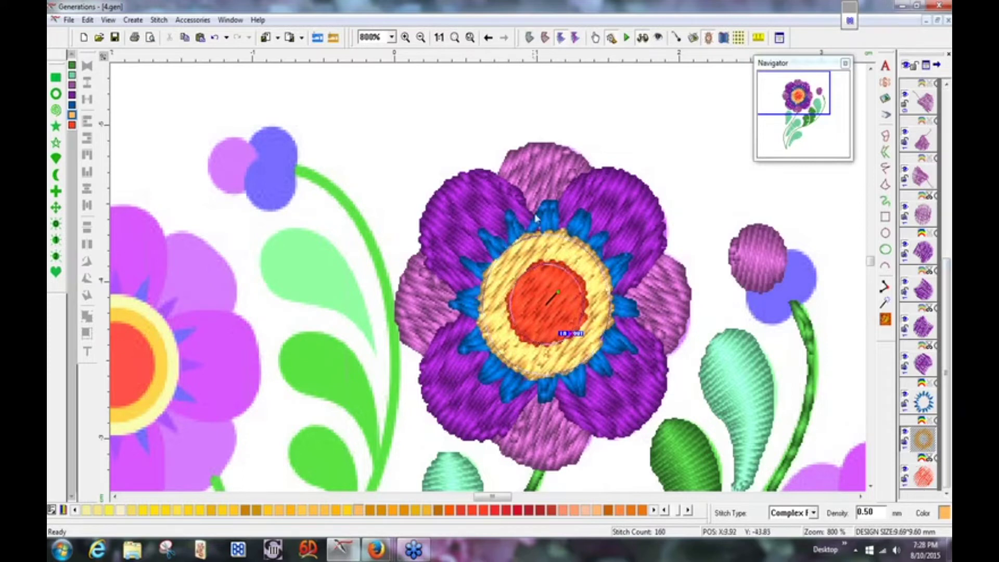
Change the light orange center ring's stitch type to Radial.
{"action": "right_click", "coordinate": [558, 250]}
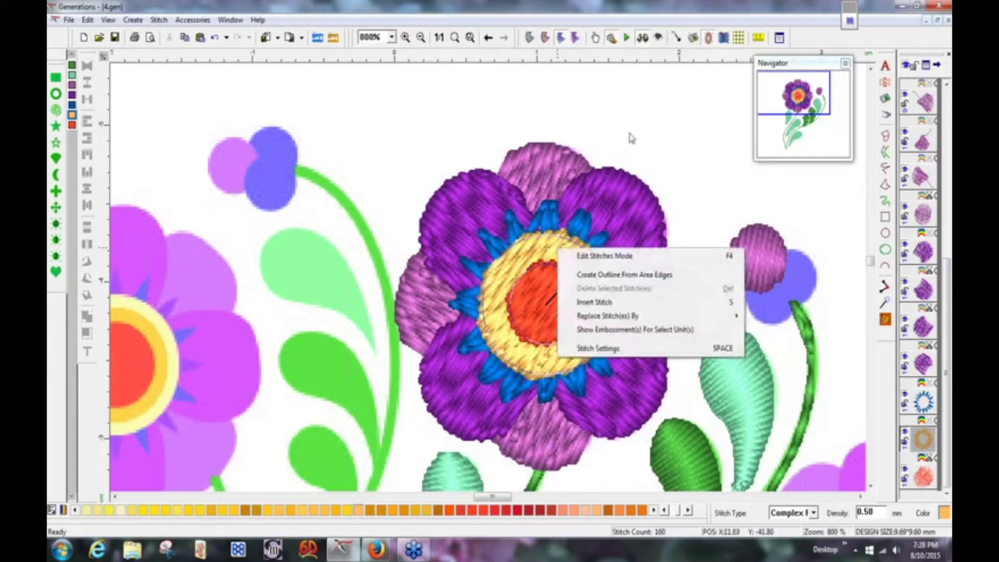
{"action": "left_click", "coordinate": [632, 114]}
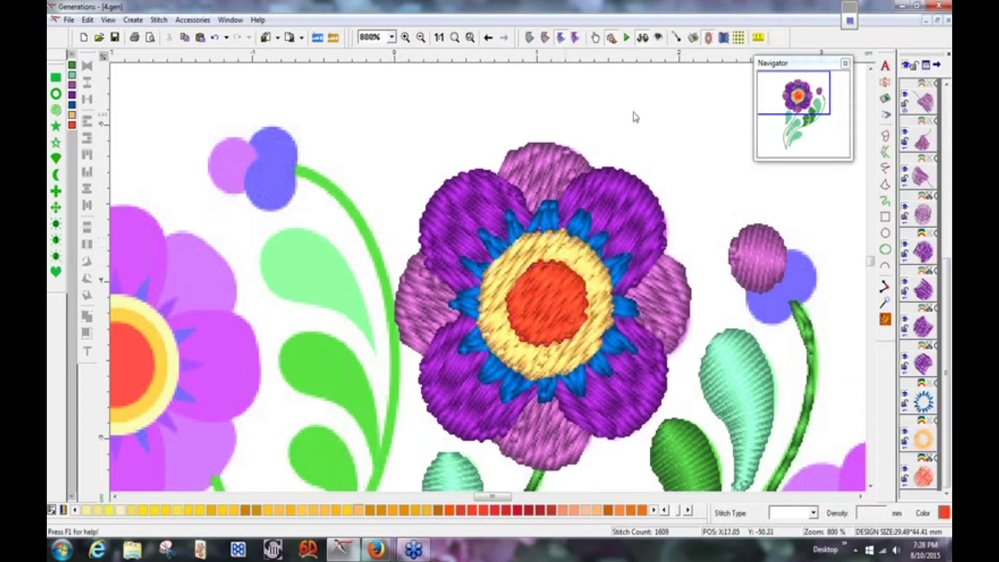
{"action": "left_click", "coordinate": [560, 248]}
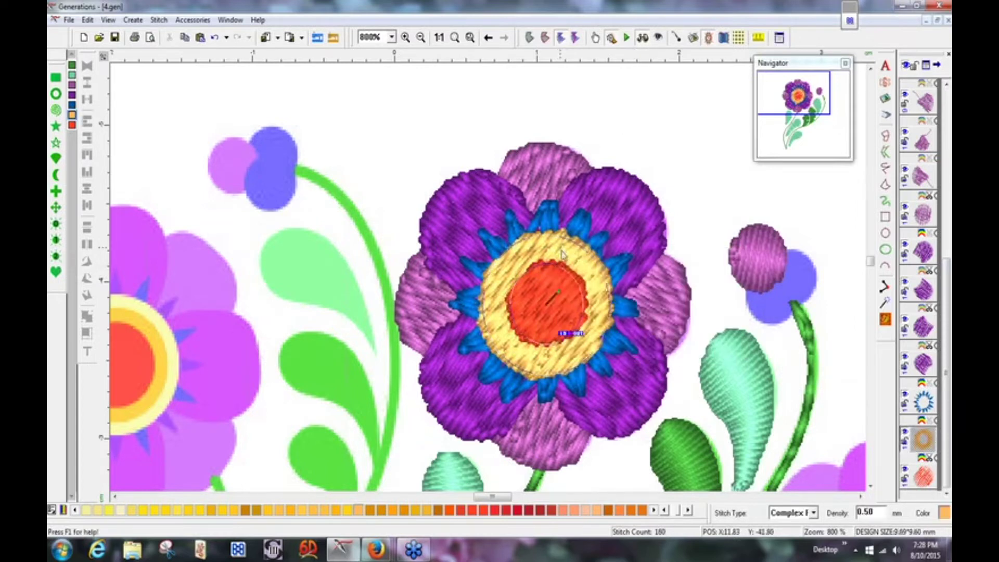
{"action": "left_click", "coordinate": [813, 513]}
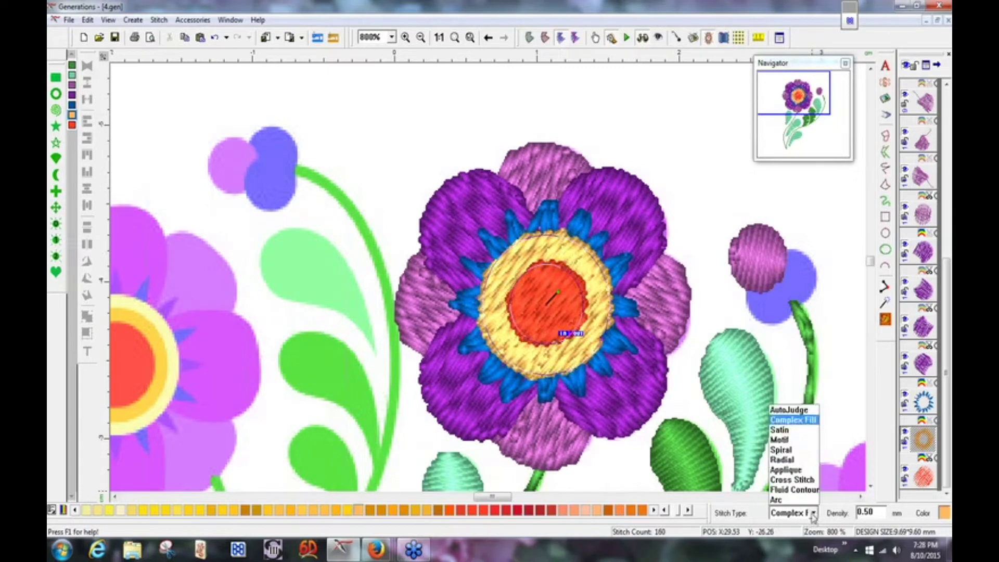
{"action": "left_click", "coordinate": [793, 460]}
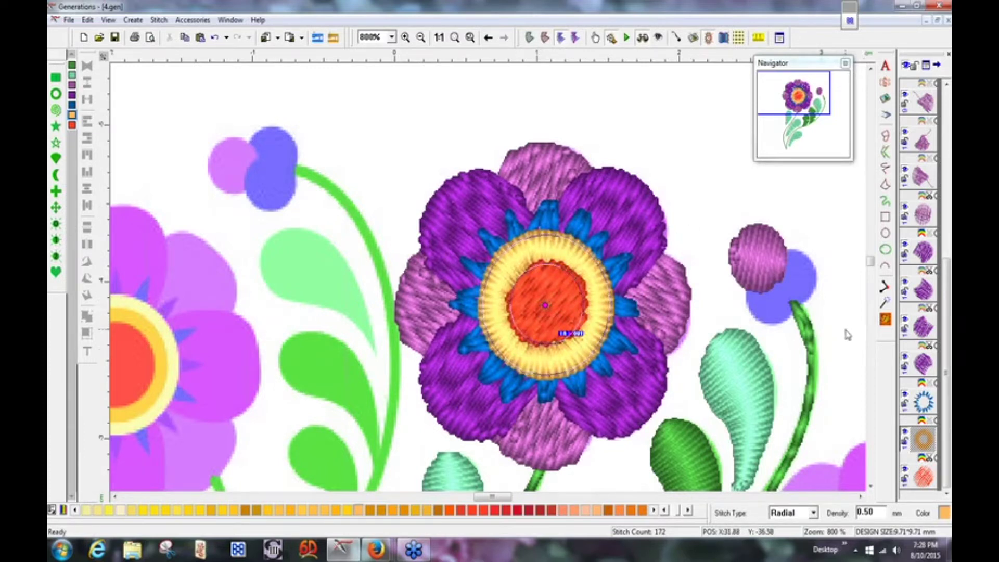
Move the red center circle ahead of the light orange ring in the stitching order and regenerate its stitches.
{"action": "left_click", "coordinate": [924, 481]}
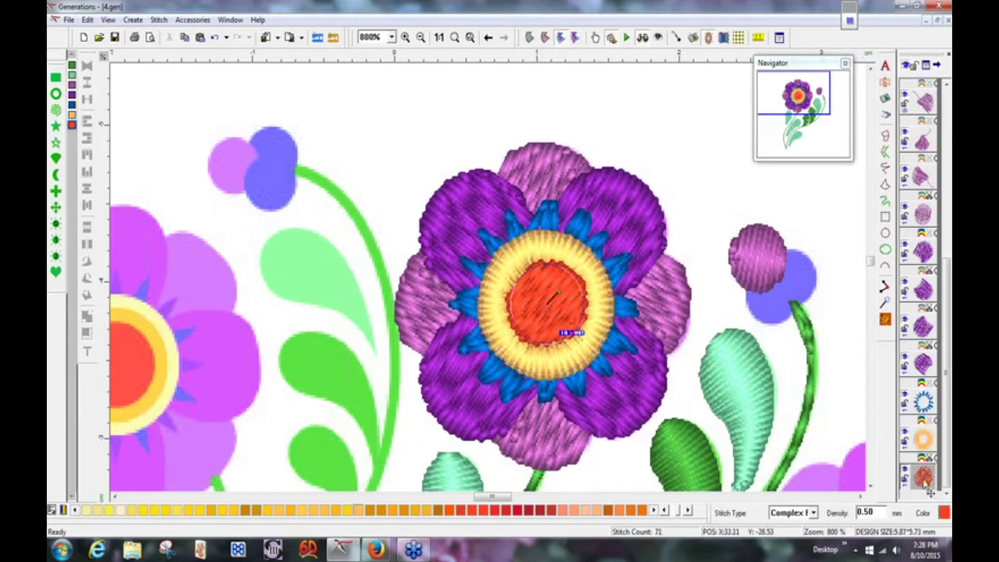
{"action": "left_click_drag", "start_coordinate": [923, 475], "coordinate": [917, 431]}
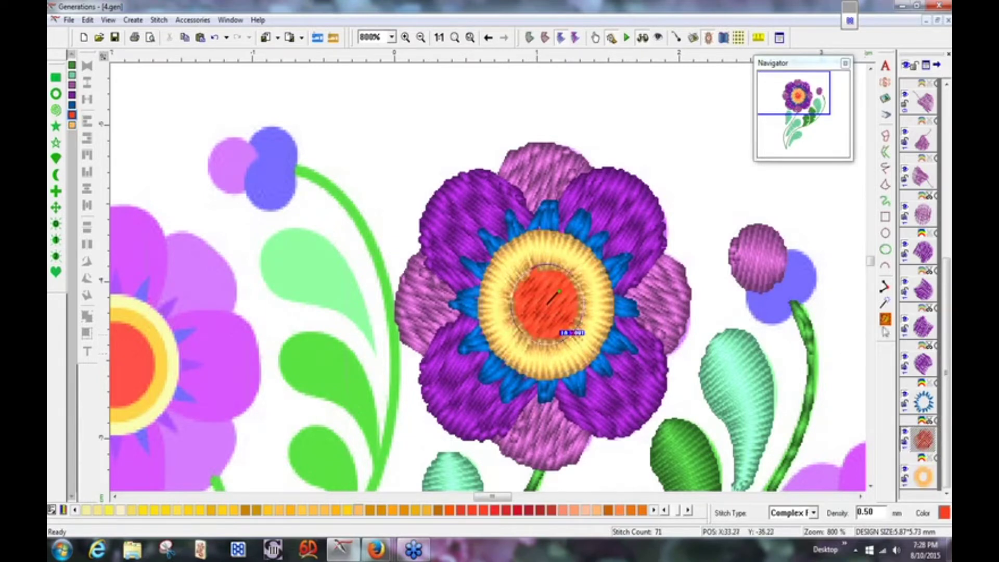
{"action": "left_click", "coordinate": [885, 320]}
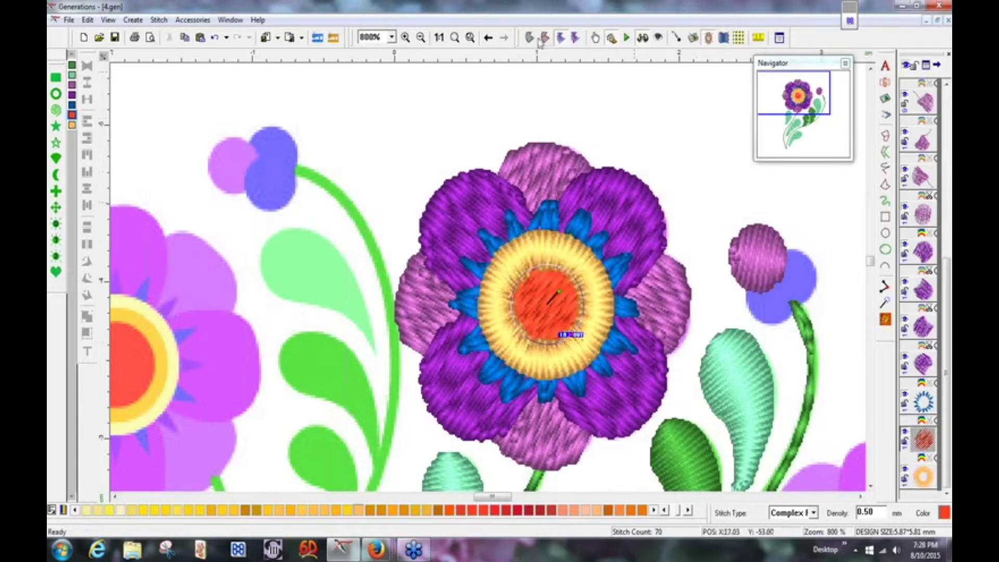
Draw a Complex Fill circle about 4.4 × 4.2 mm in 263FF9 over the bud's lower blue lobe and nudge it into line with the template.
{"action": "left_click", "coordinate": [454, 38]}
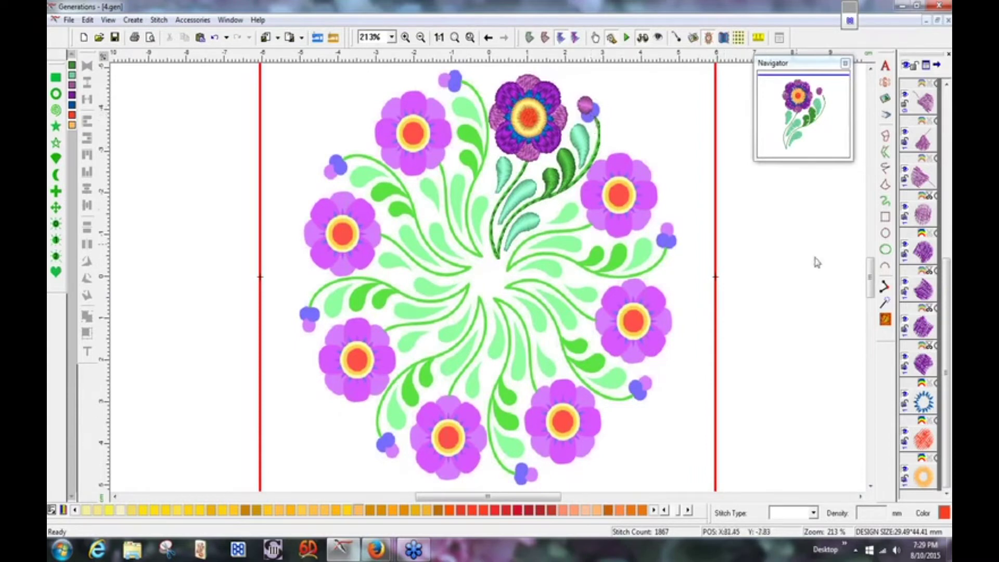
{"action": "left_click", "coordinate": [488, 37]}
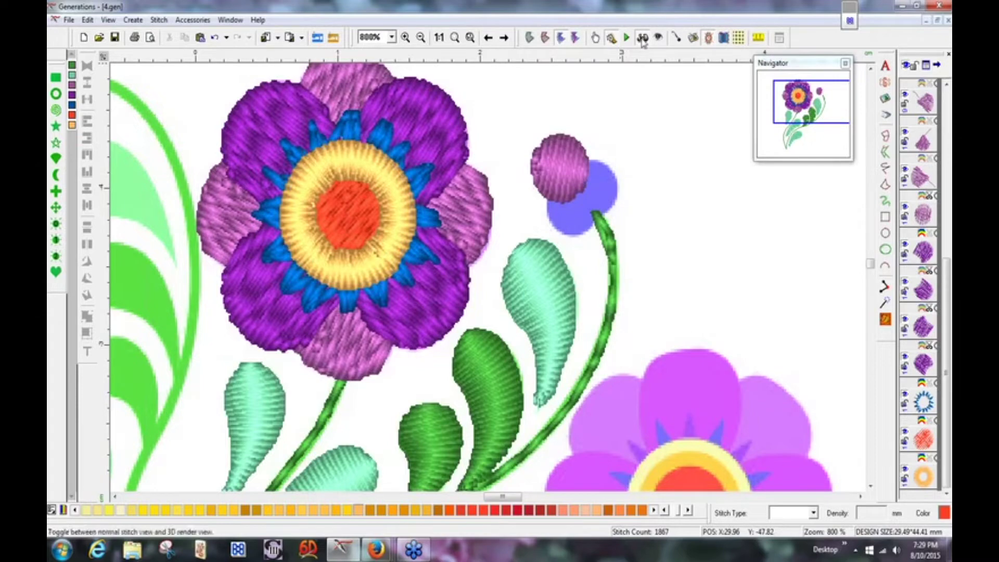
{"action": "left_click", "coordinate": [643, 42]}
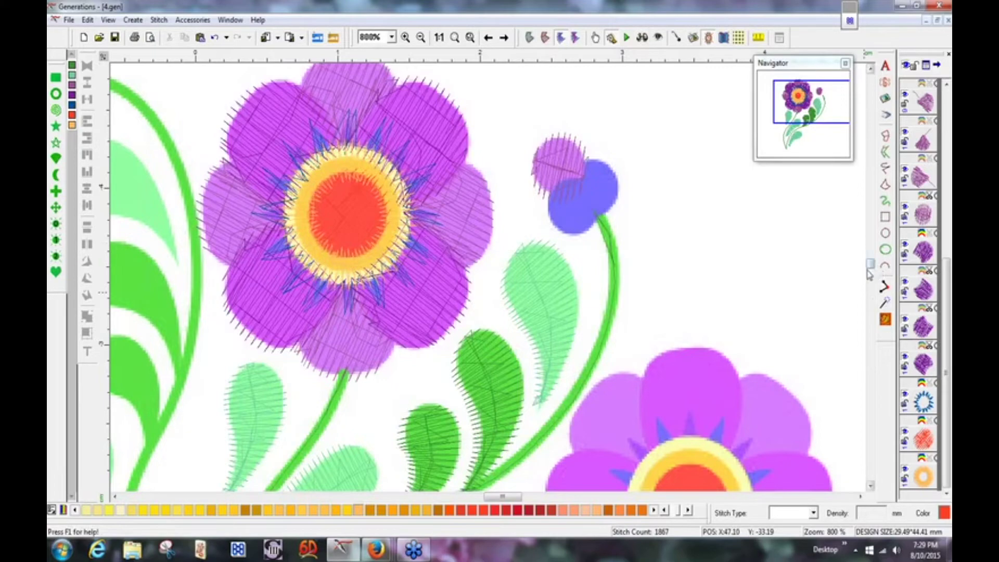
{"action": "mouse_move", "coordinate": [812, 102]}
{"action": "left_mouse_down"}
{"action": "mouse_move", "coordinate": [814, 134]}
{"action": "mouse_move", "coordinate": [809, 104]}
{"action": "left_mouse_up"}
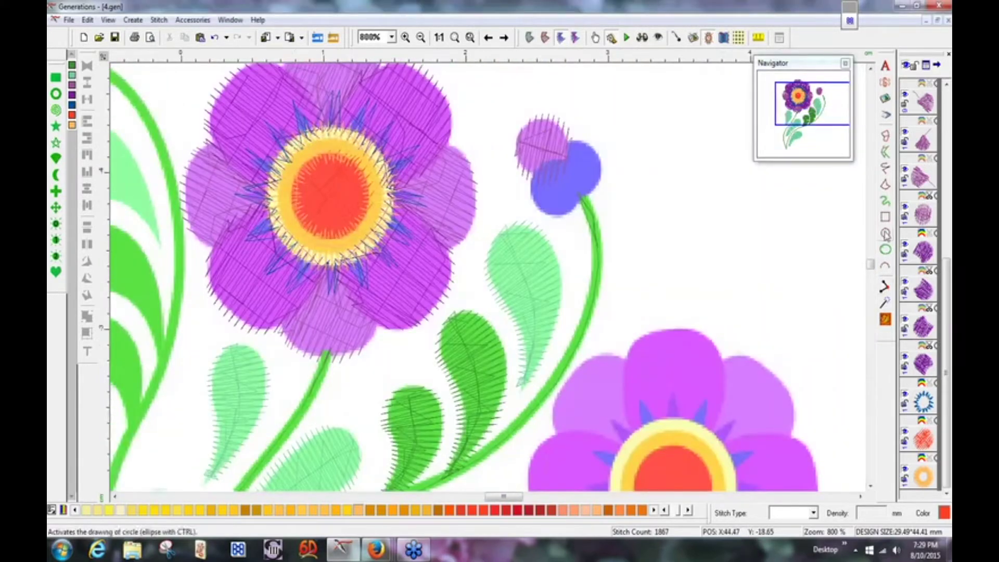
{"action": "left_click", "coordinate": [884, 233]}
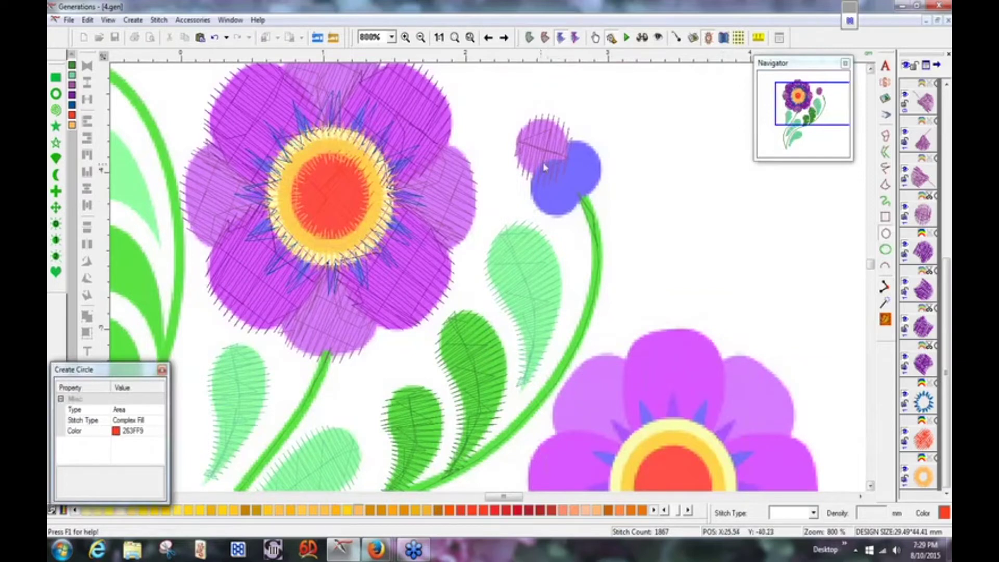
{"action": "left_click", "coordinate": [527, 173]}
{"action": "left_click", "coordinate": [557, 192]}
{"action": "left_click", "coordinate": [588, 223]}
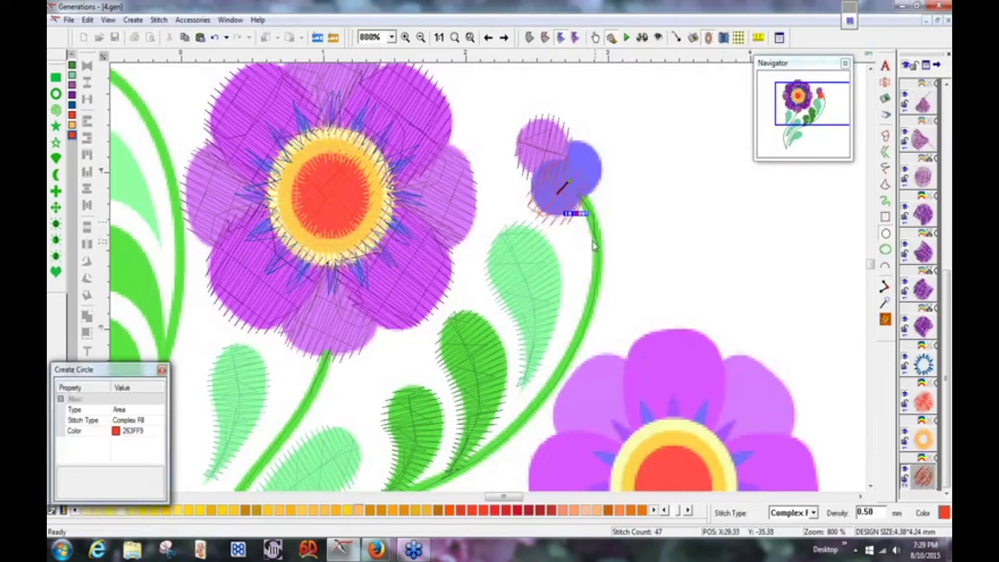
{"action": "left_click", "coordinate": [595, 237]}
{"action": "left_click", "coordinate": [557, 192]}
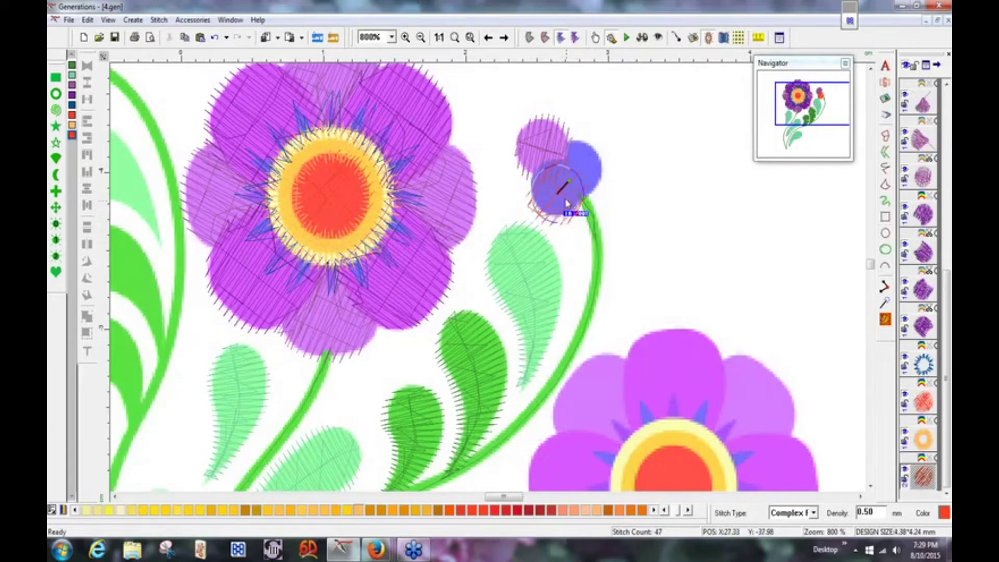
{"action": "left_click_drag", "start_coordinate": [562, 198], "coordinate": [559, 193]}
{"action": "left_click", "coordinate": [560, 196]}
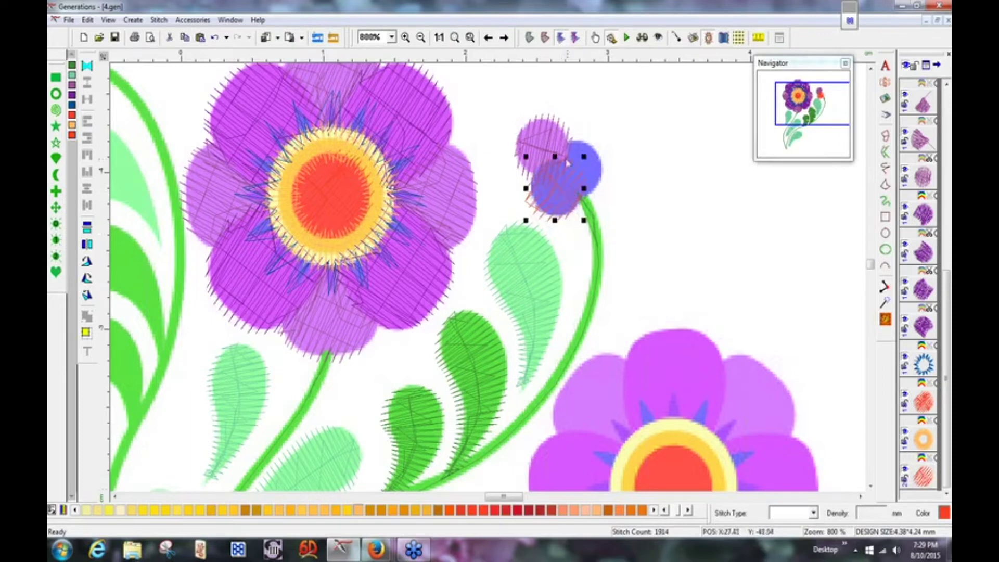
Duplicate the lower lobe circle and place the copy over the bud's upper blue lobe.
{"action": "double_click", "coordinate": [557, 180]}
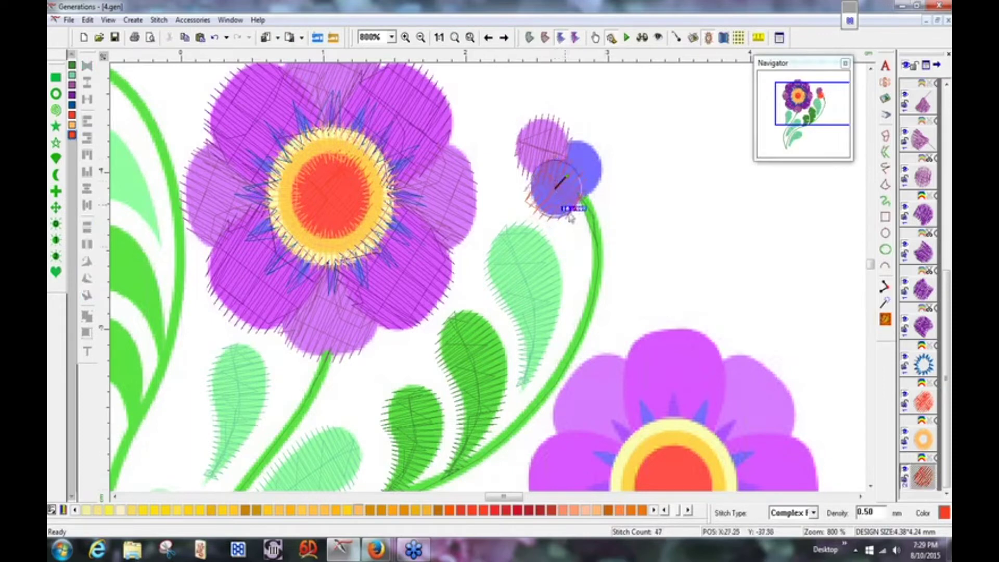
{"action": "left_click", "coordinate": [185, 38]}
{"action": "left_click", "coordinate": [200, 37]}
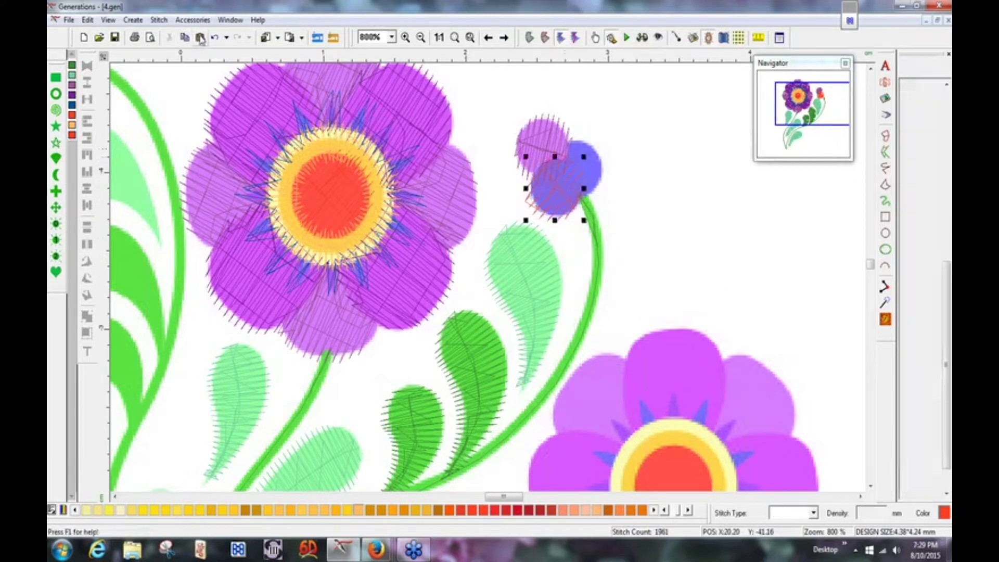
{"action": "left_click", "coordinate": [560, 193]}
{"action": "mouse_move", "coordinate": [579, 171]}
{"action": "left_mouse_down"}
{"action": "mouse_move", "coordinate": [580, 182]}
{"action": "mouse_move", "coordinate": [594, 177]}
{"action": "left_mouse_up"}
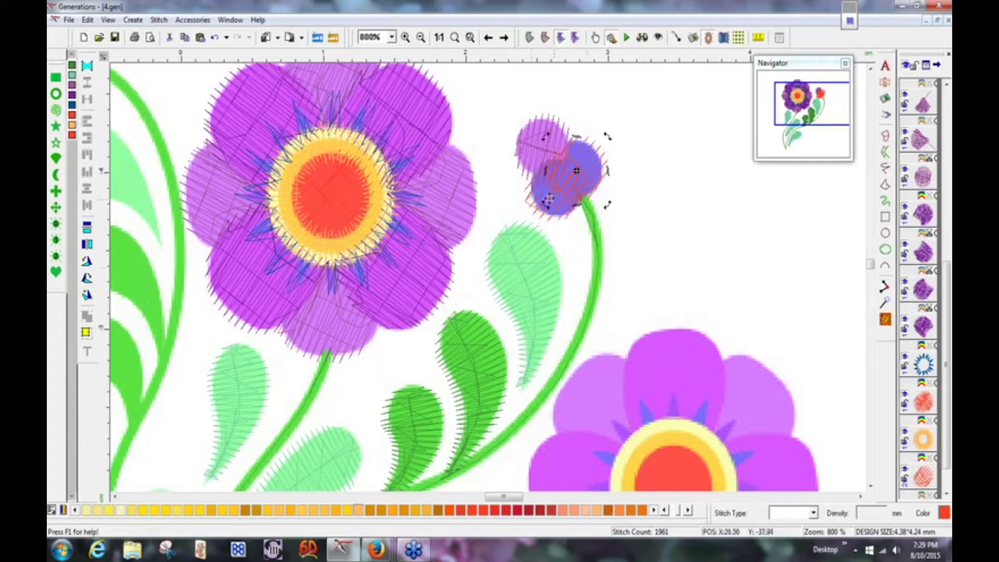
Cut a void in the upper lobe circle using the existing lower lobe area, and regenerate its stitches.
{"action": "left_click", "coordinate": [577, 170]}
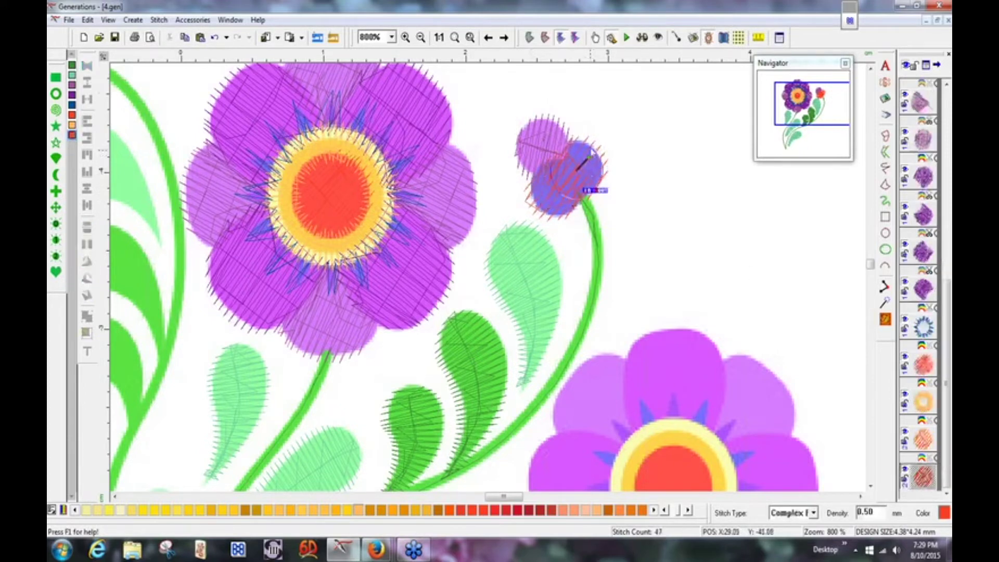
{"action": "left_click", "coordinate": [528, 39]}
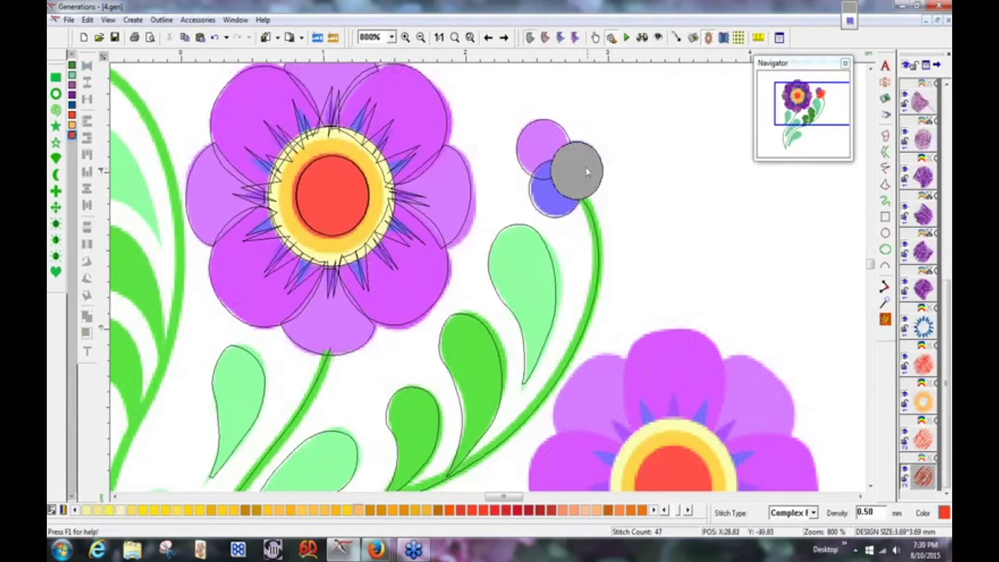
{"action": "right_click", "coordinate": [586, 172]}
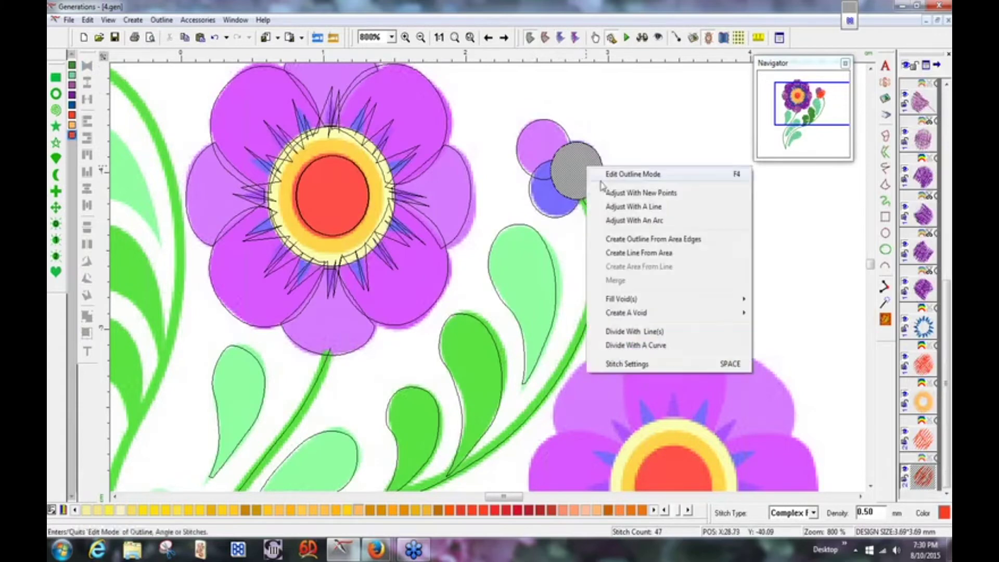
{"action": "mouse_move", "coordinate": [611, 314]}
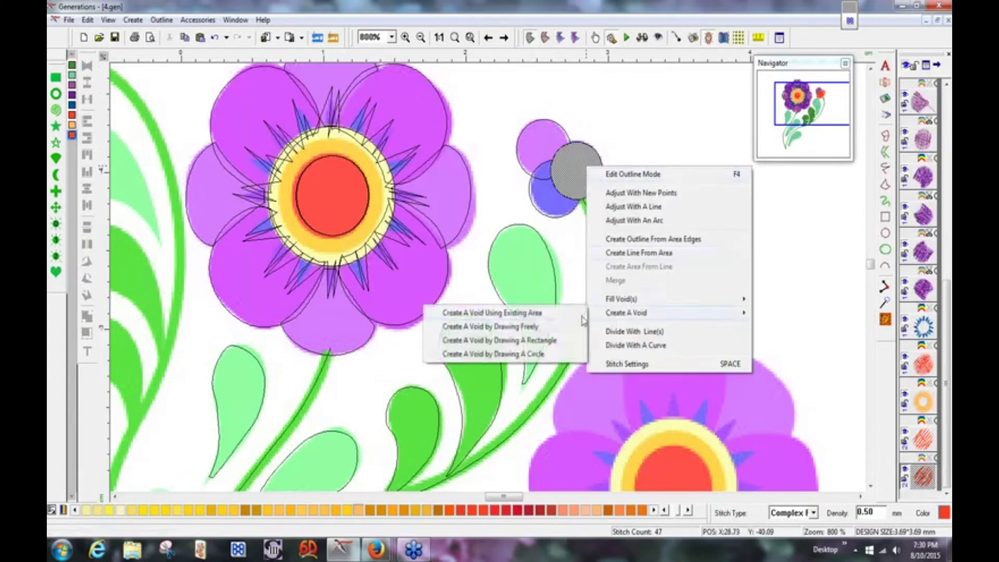
{"action": "left_click", "coordinate": [553, 314]}
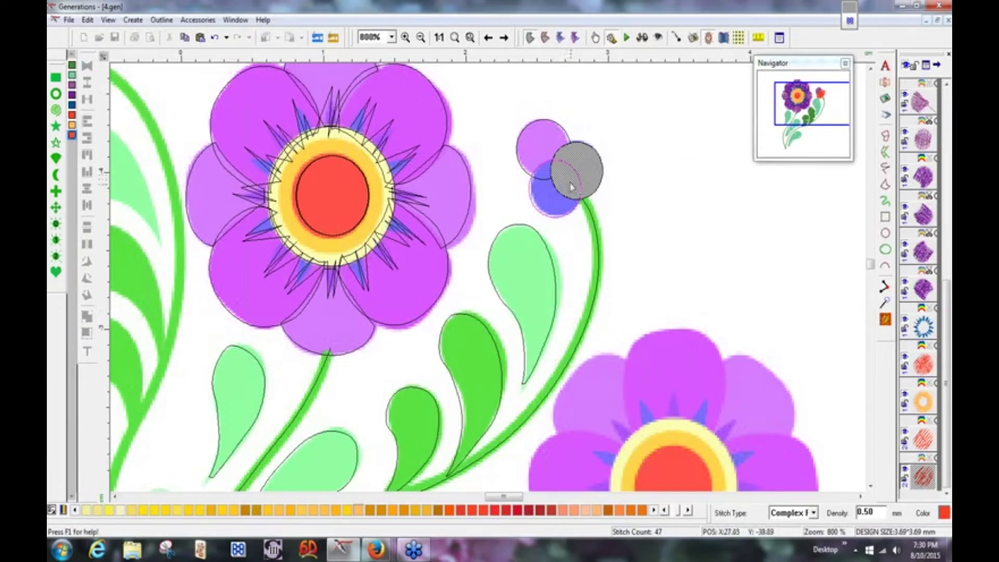
{"action": "left_click", "coordinate": [571, 182]}
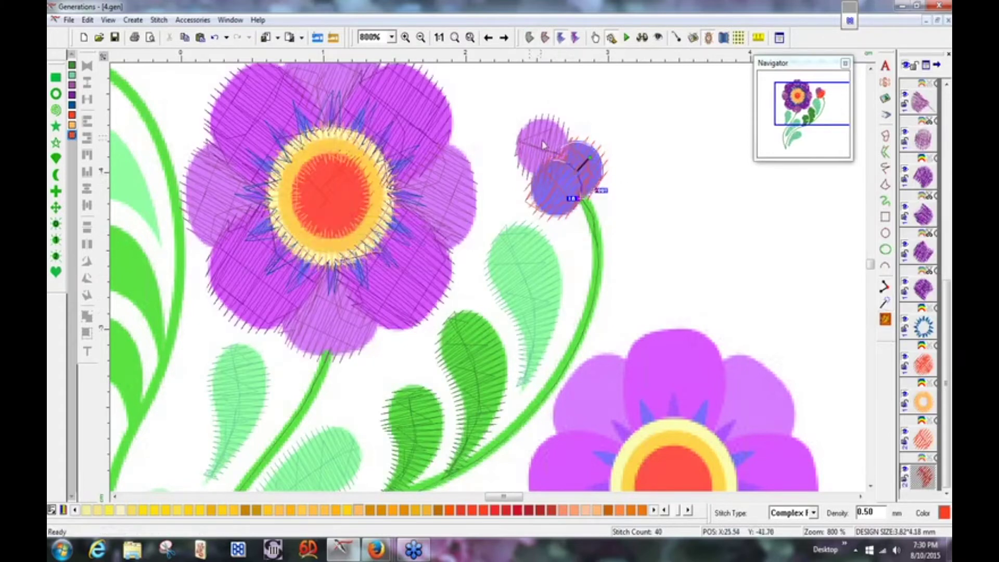
Show the outline of the purple Satin bud circle and start creating a void in it.
{"action": "left_click", "coordinate": [543, 144]}
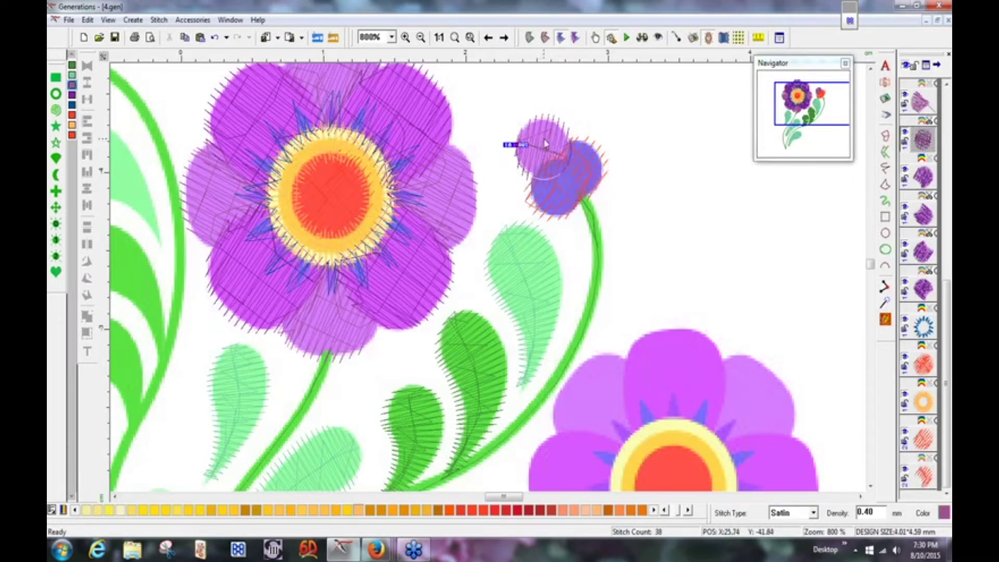
{"action": "left_click", "coordinate": [529, 39]}
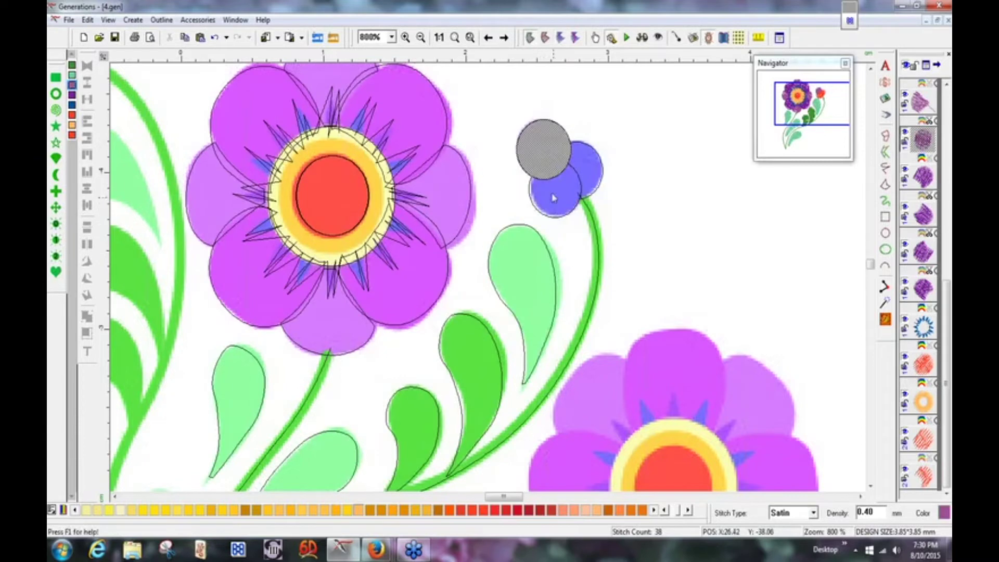
{"action": "right_click", "coordinate": [548, 149]}
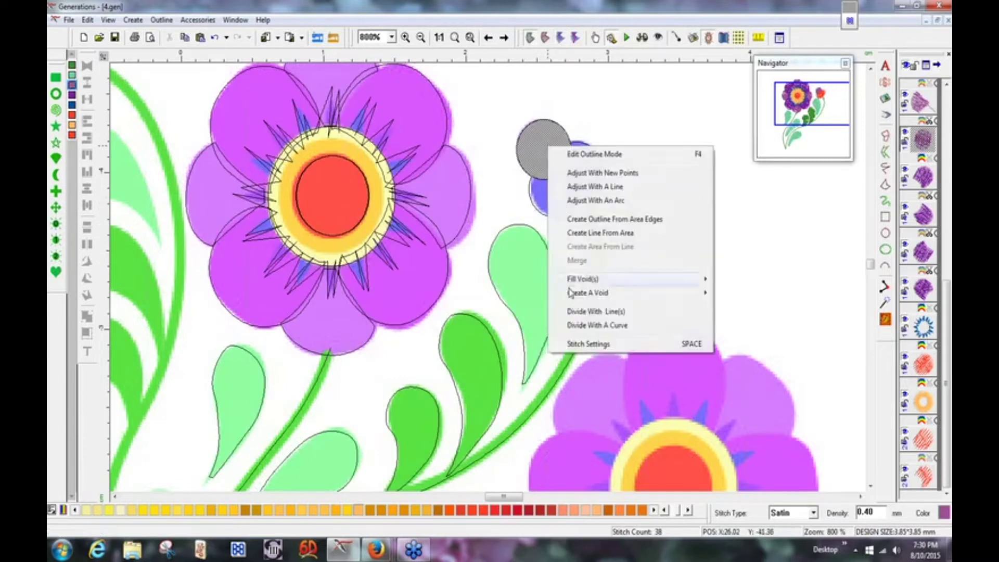
Create a void in the purple bud petal where the lower bud petal overlaps it, and generate the stitches in 3D view.
{"action": "mouse_move", "coordinate": [571, 293]}
{"action": "left_click", "coordinate": [528, 296]}
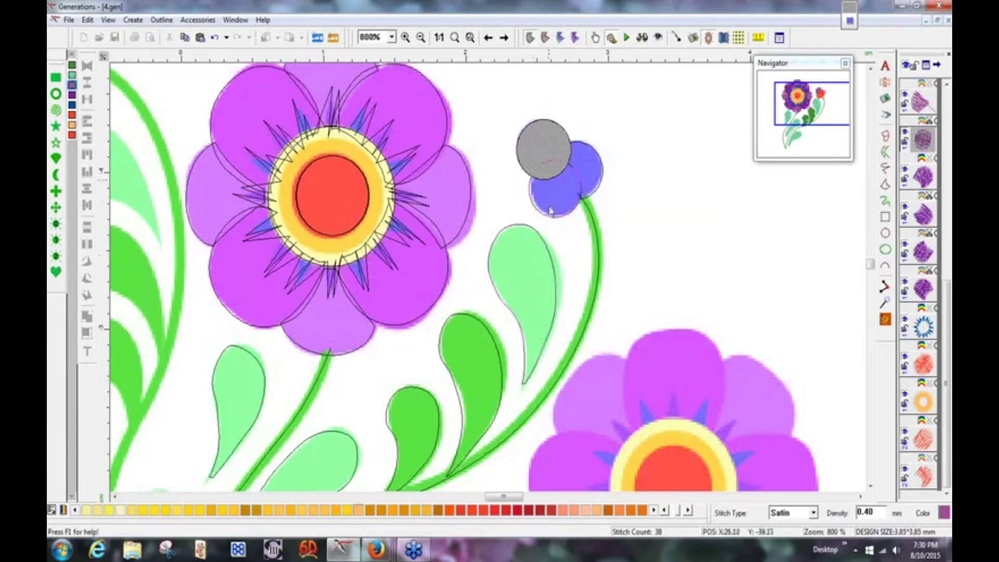
{"action": "left_click", "coordinate": [549, 172]}
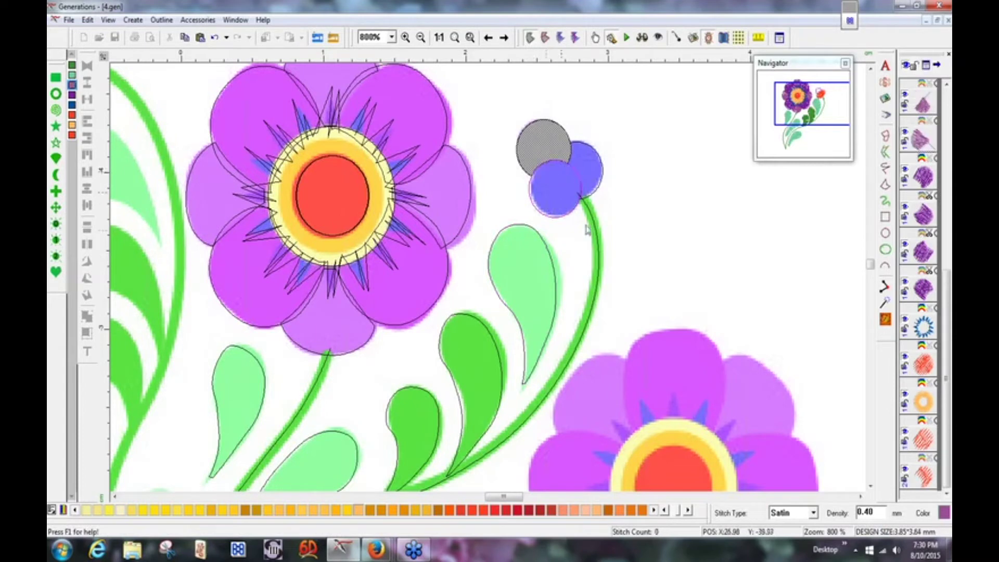
{"action": "left_click", "coordinate": [884, 318]}
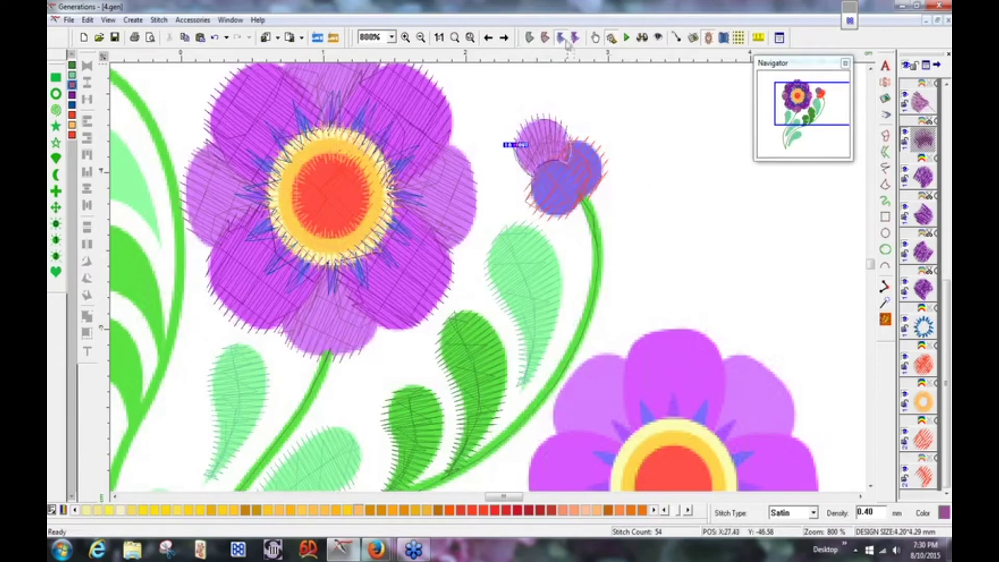
{"action": "left_click", "coordinate": [643, 38]}
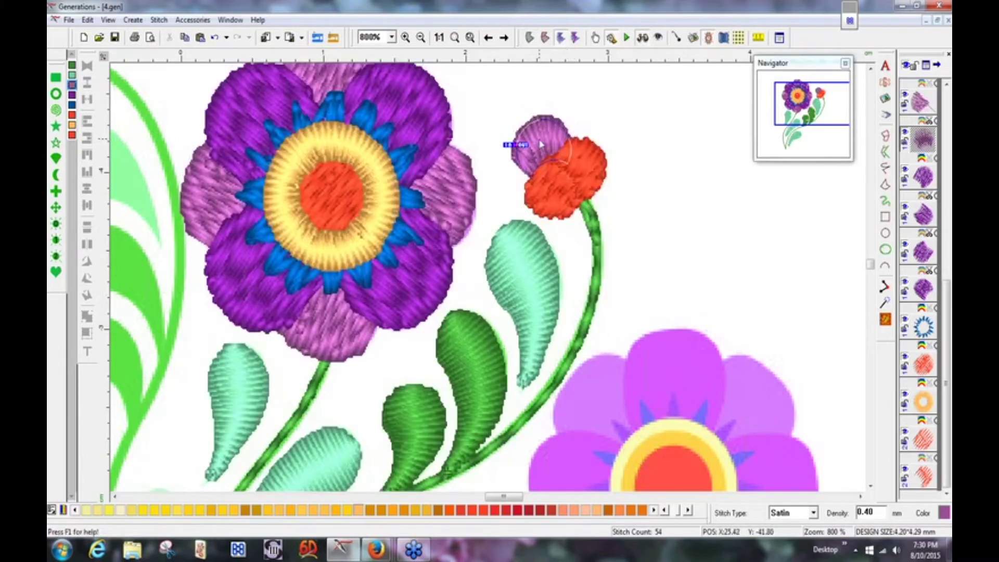
{"action": "right_click", "coordinate": [539, 145]}
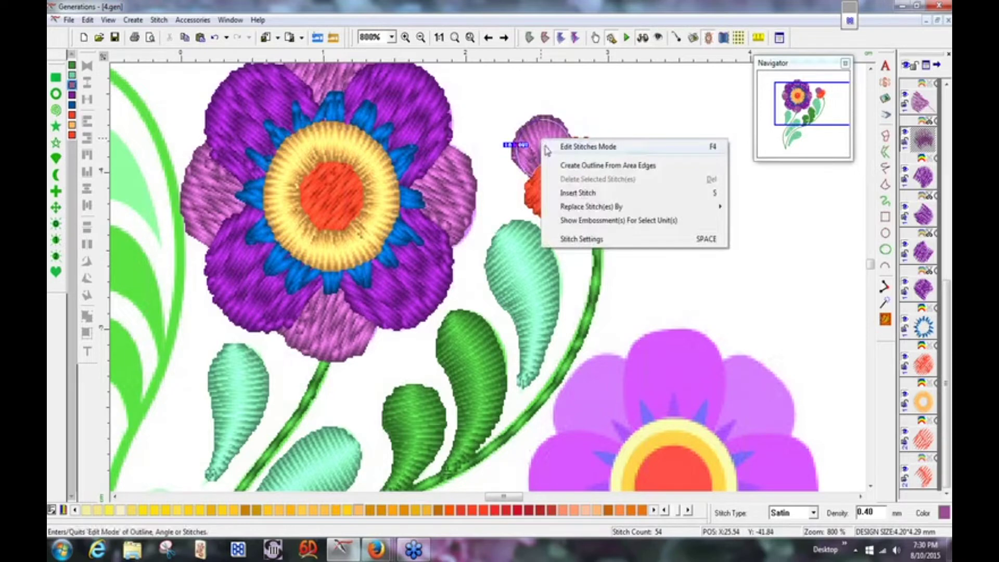
{"action": "key", "text": "Escape"}
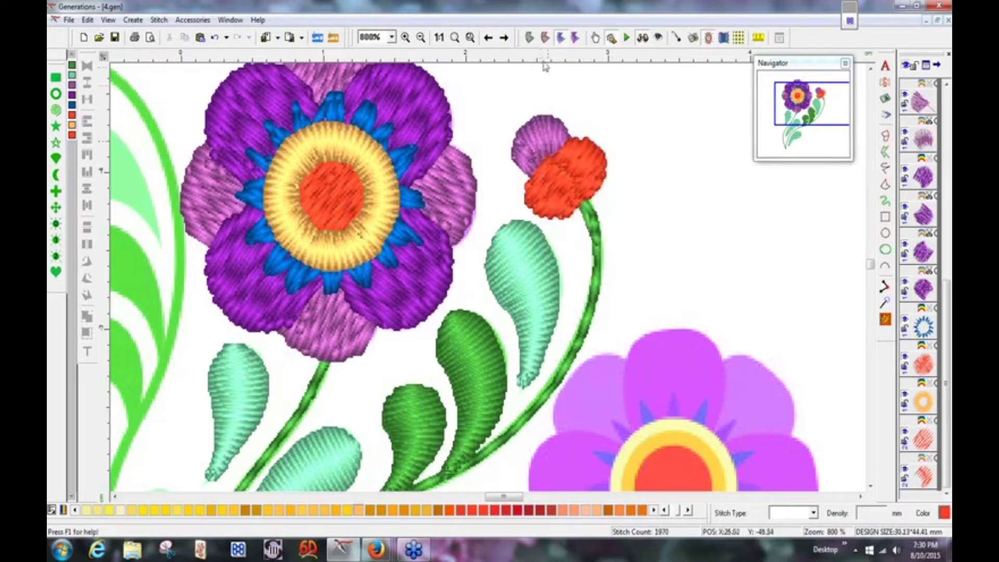
Change the stitch type of the lower red bud petal to Satin.
{"action": "left_click", "coordinate": [552, 191]}
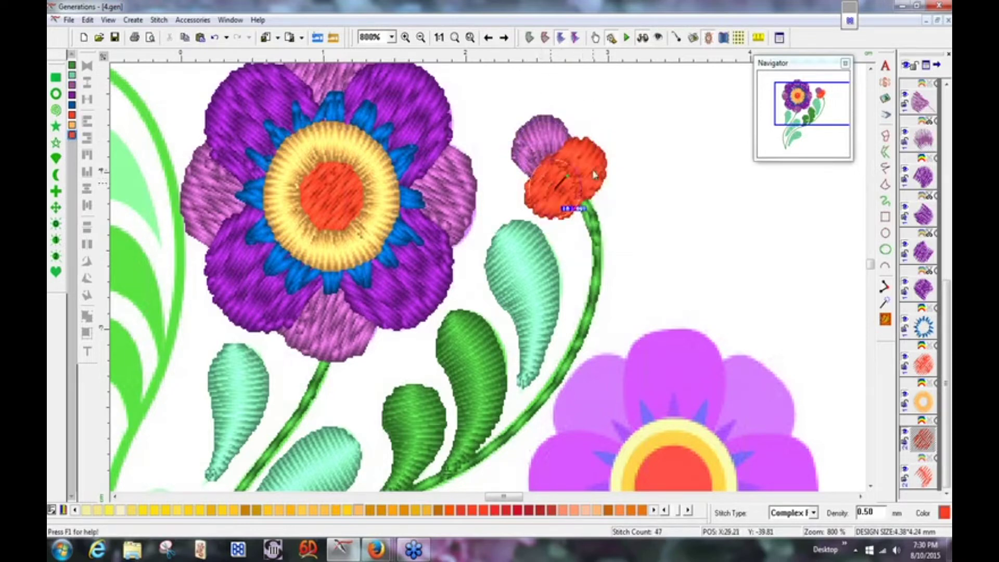
{"action": "left_click", "coordinate": [813, 513]}
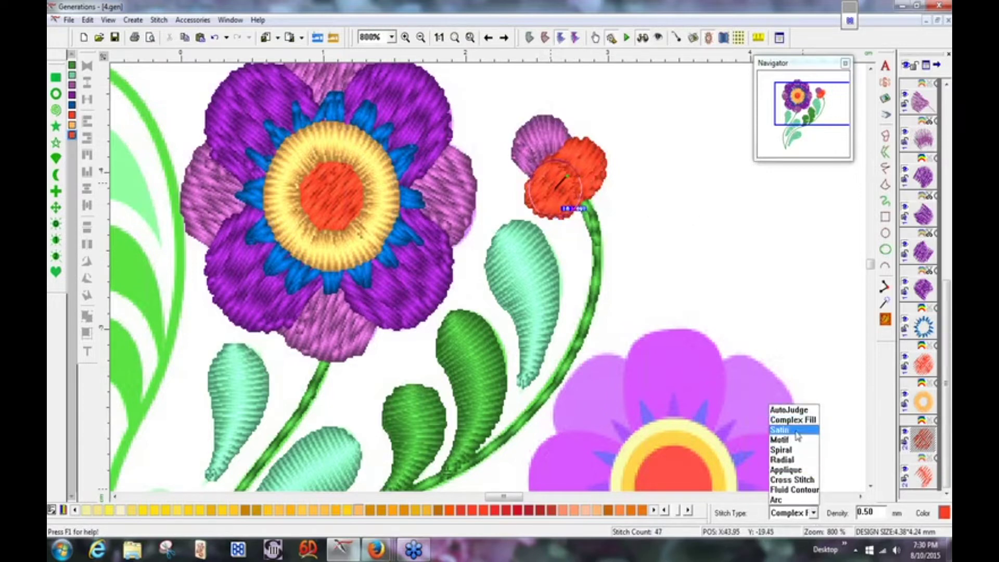
{"action": "left_click", "coordinate": [797, 431]}
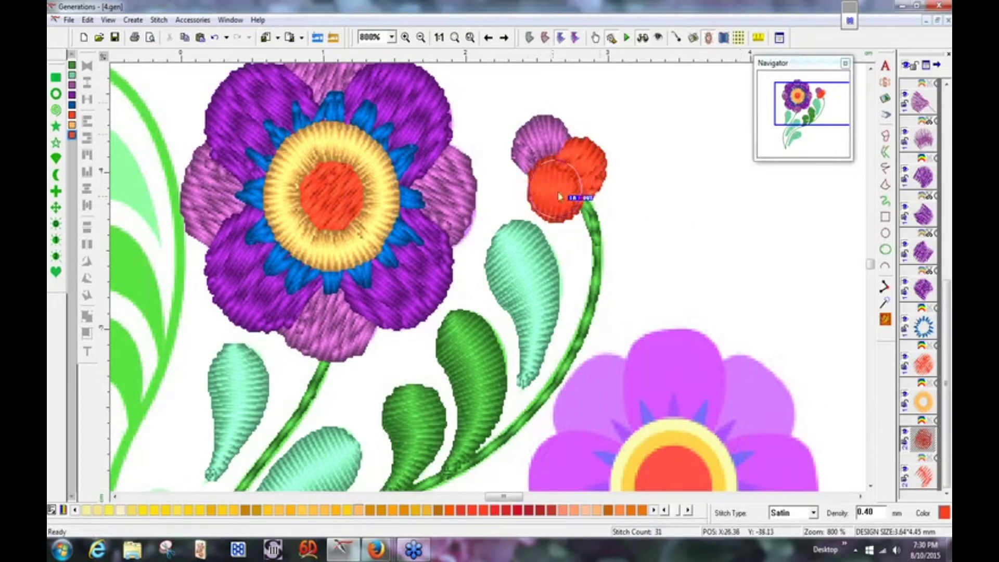
Move the right-hand red bud petal ahead of the lower red petal in the stitching order.
{"action": "left_click", "coordinate": [926, 483]}
{"action": "left_click_drag", "start_coordinate": [926, 483], "coordinate": [915, 430]}
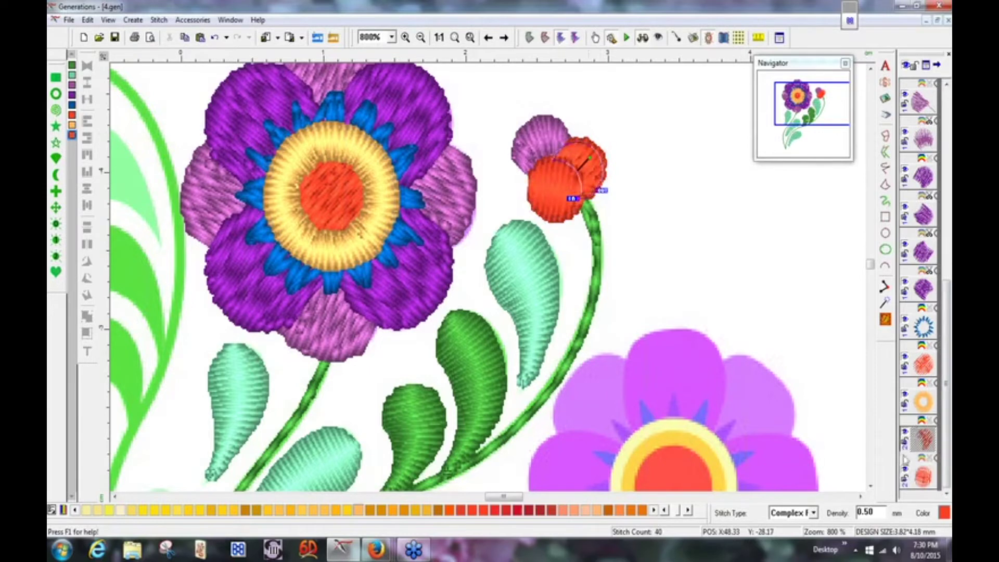
{"action": "right_click", "coordinate": [595, 172]}
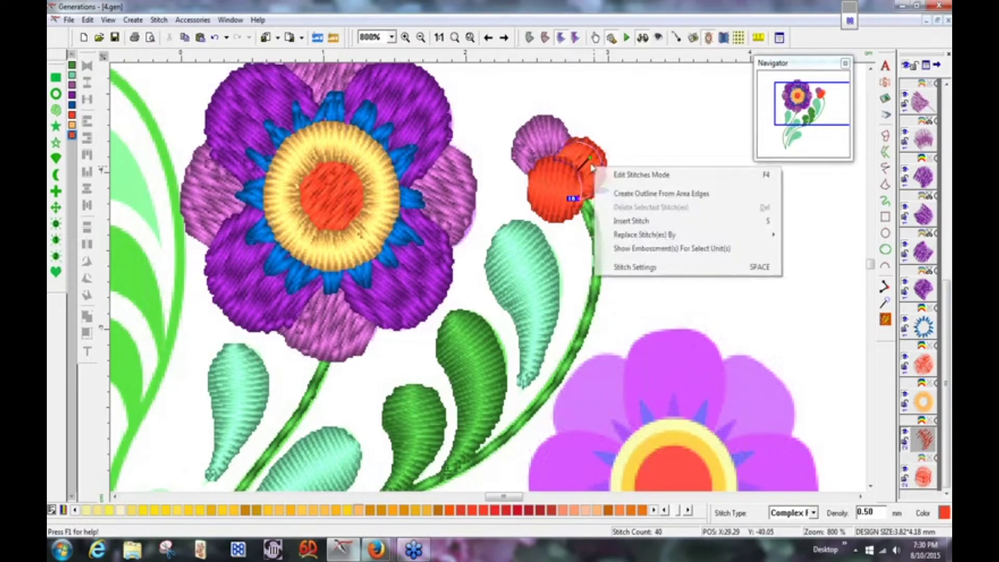
{"action": "left_click", "coordinate": [634, 113]}
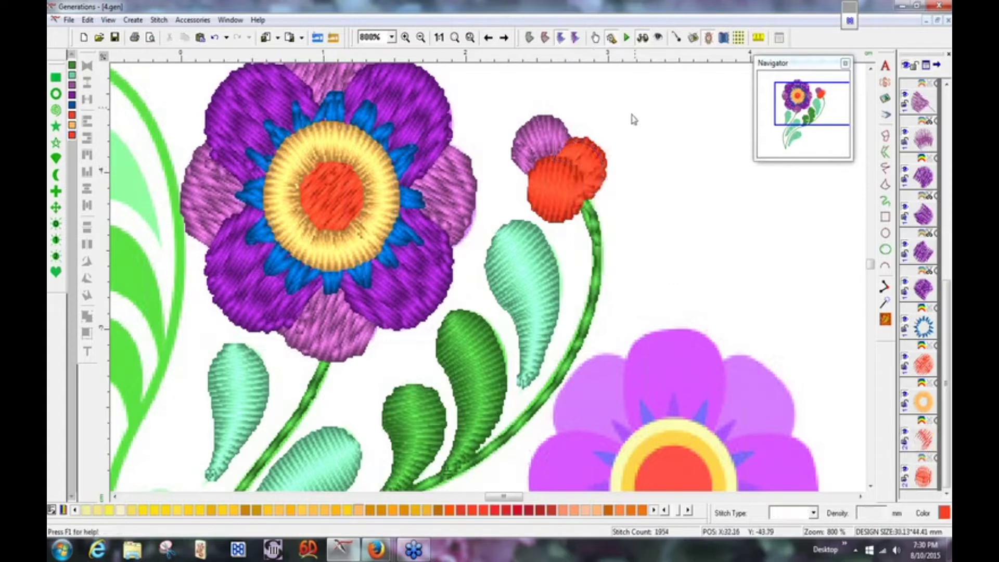
Change the stitch type of the right-hand red bud petal to Satin and deselect it.
{"action": "left_click", "coordinate": [813, 512]}
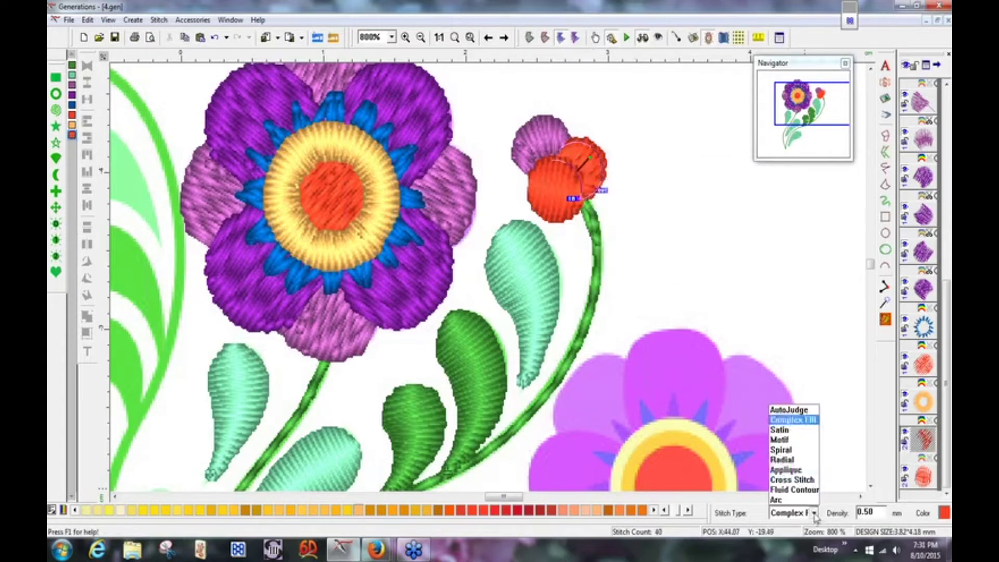
{"action": "left_click", "coordinate": [792, 433]}
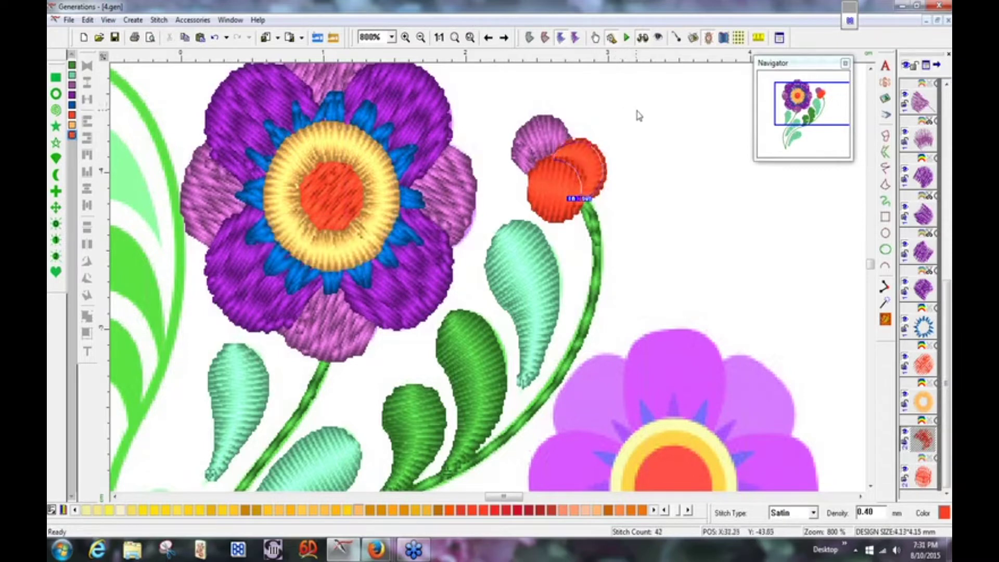
{"action": "left_click", "coordinate": [621, 110]}
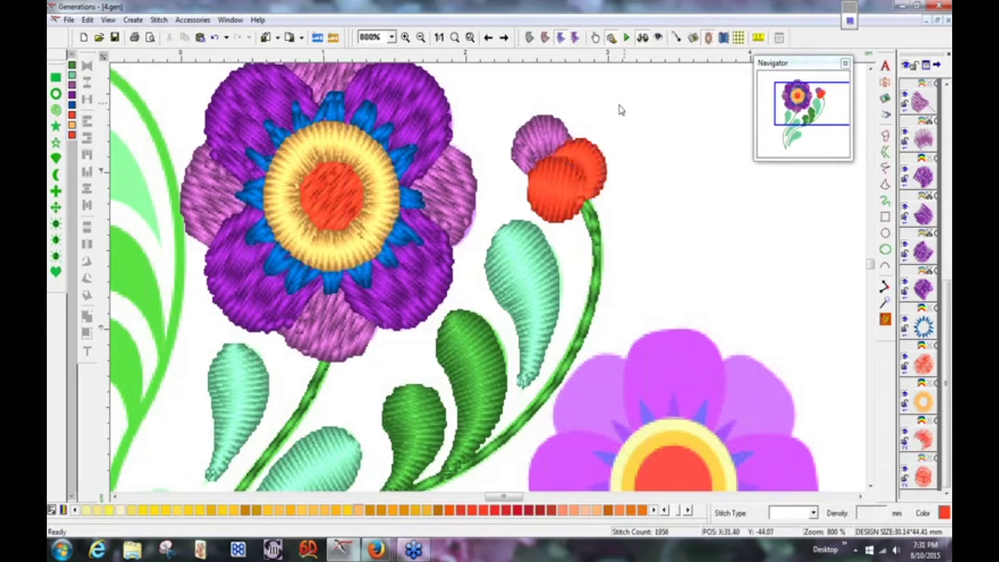
Adjust the stitch angle of the purple bud petal in angle mode and regenerate its stitches.
{"action": "left_click", "coordinate": [541, 139]}
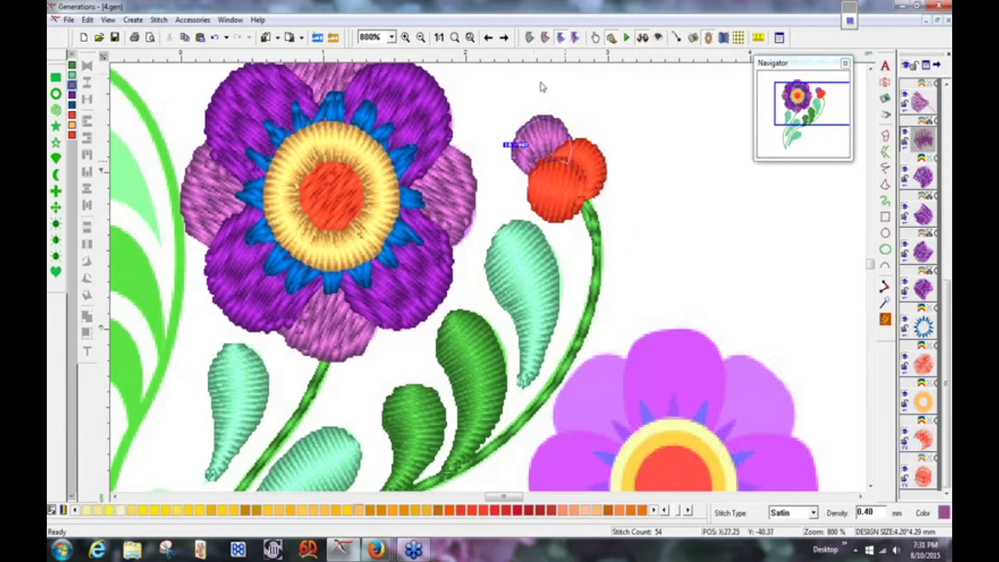
{"action": "left_click", "coordinate": [545, 41]}
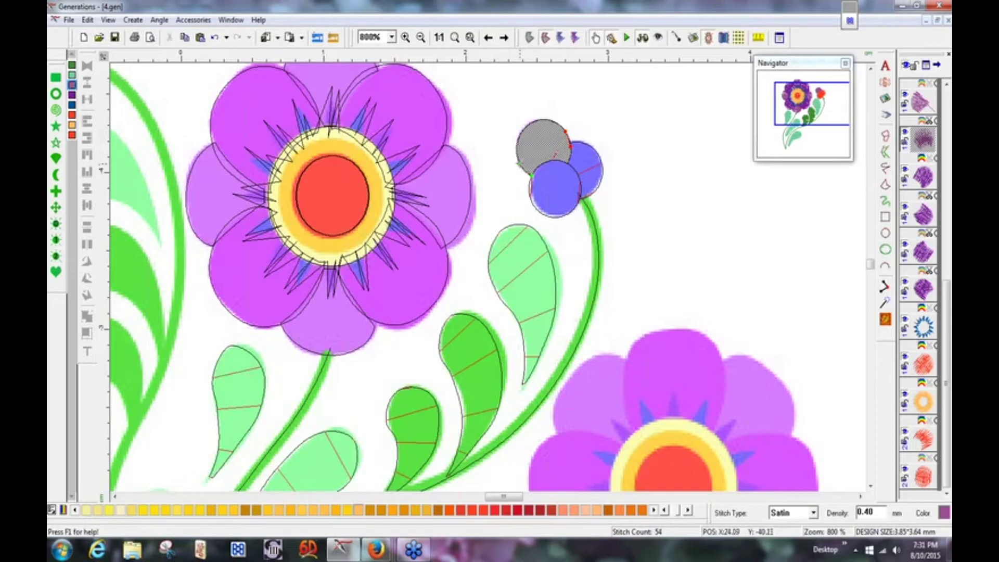
{"action": "left_click_drag", "start_coordinate": [520, 164], "coordinate": [517, 156]}
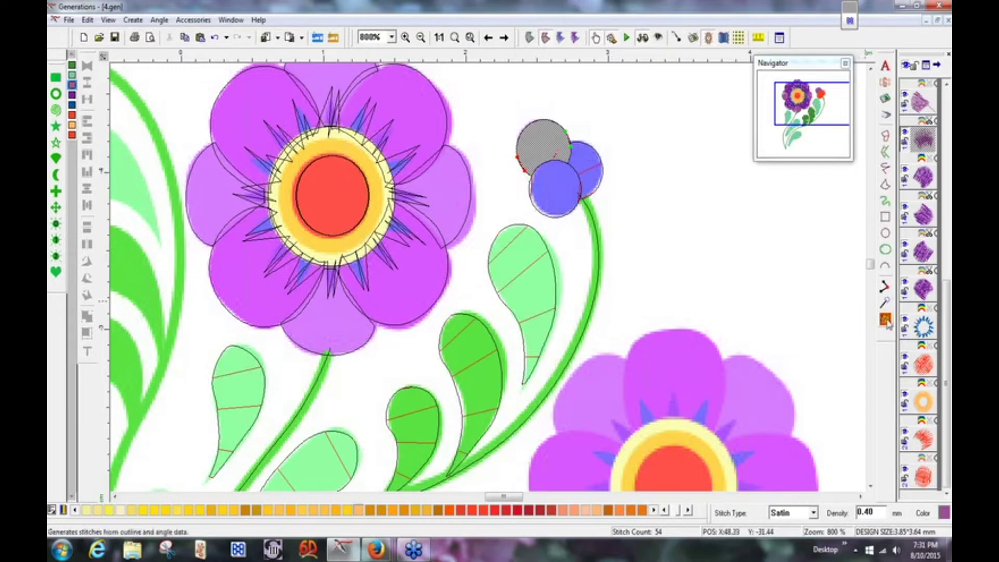
{"action": "left_click", "coordinate": [884, 302]}
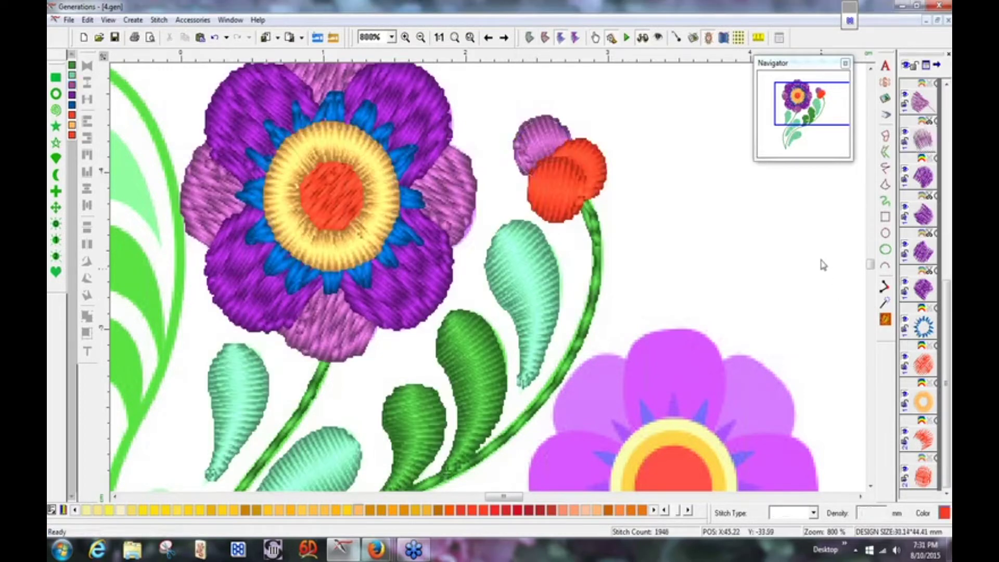
Place the purple bud petal's start and stop points at its lower-left edge and beside the right red petal, and regenerate the stitches.
{"action": "left_click", "coordinate": [535, 140]}
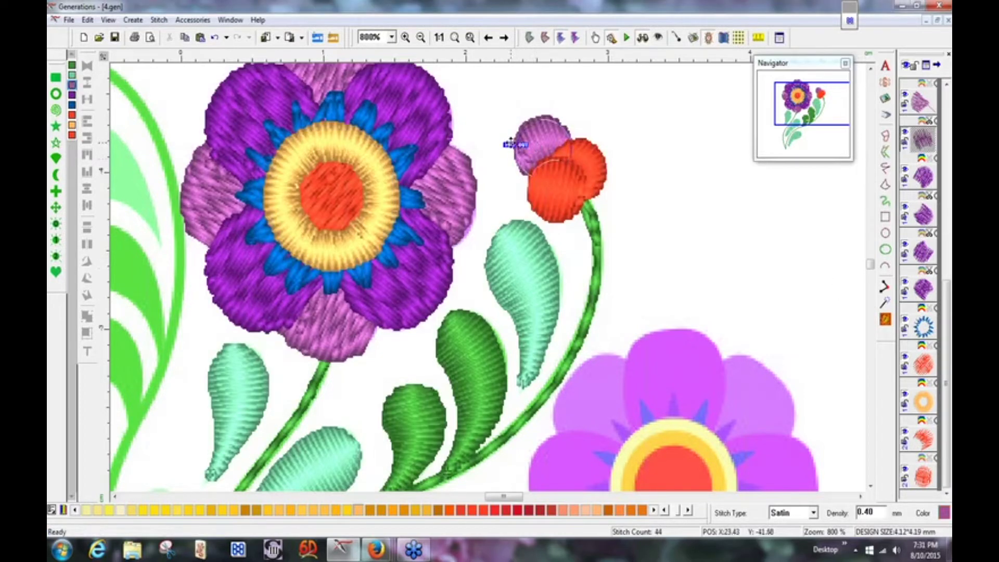
{"action": "left_click_drag", "start_coordinate": [523, 177], "coordinate": [575, 136]}
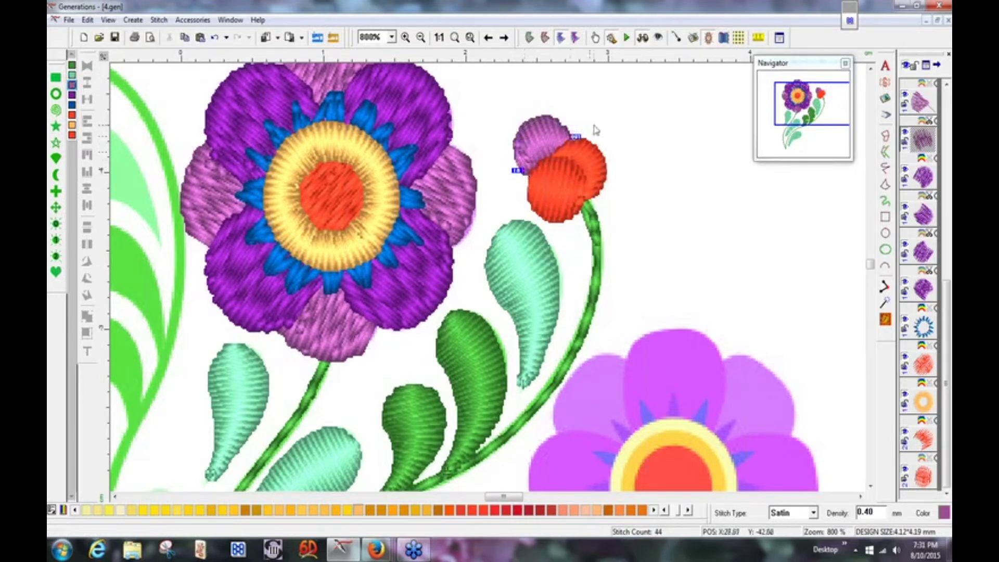
{"action": "right_click", "coordinate": [888, 323]}
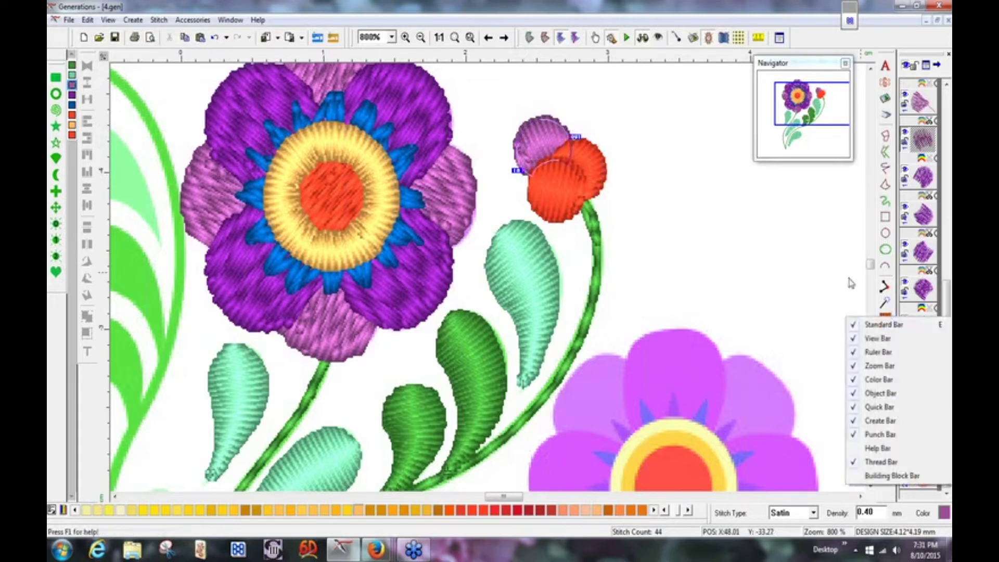
{"action": "key", "text": "Escape"}
{"action": "left_click", "coordinate": [884, 318]}
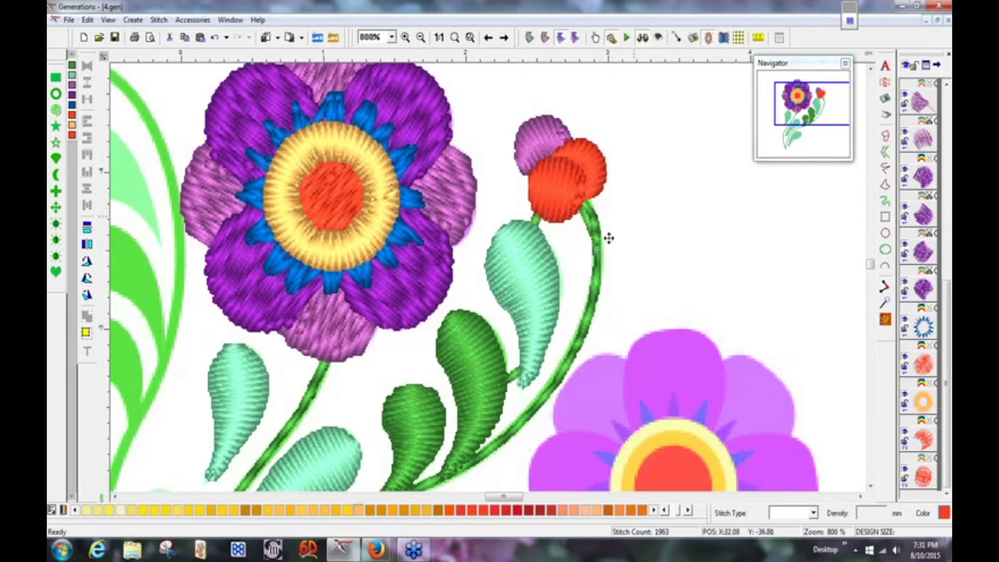
Regenerate the stitches of the whole flower, stem and leaf design.
{"action": "mouse_move", "coordinate": [833, 110]}
{"action": "left_mouse_down"}
{"action": "mouse_move", "coordinate": [849, 111]}
{"action": "mouse_move", "coordinate": [832, 111]}
{"action": "left_mouse_up"}
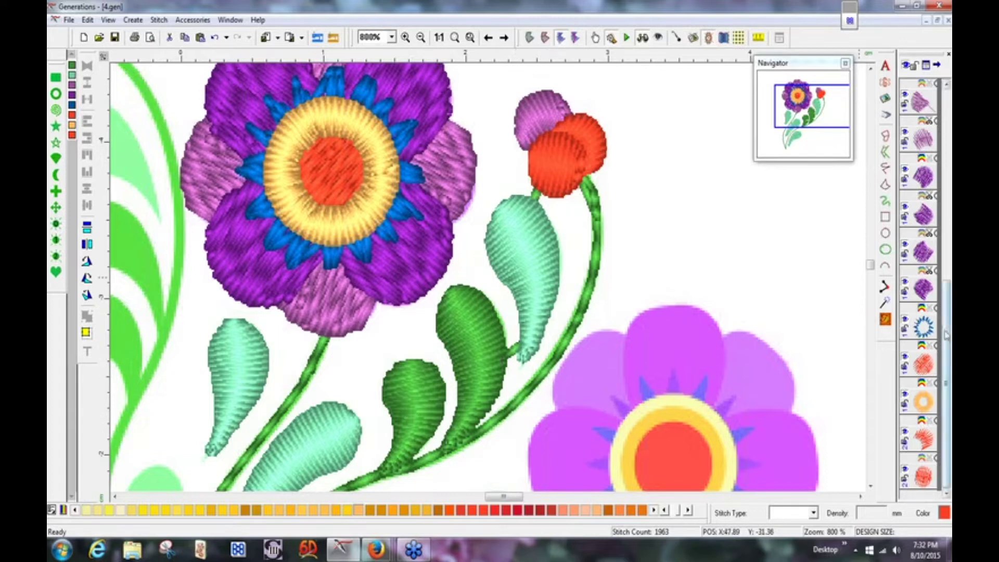
{"action": "left_click_drag", "start_coordinate": [948, 340], "coordinate": [948, 204]}
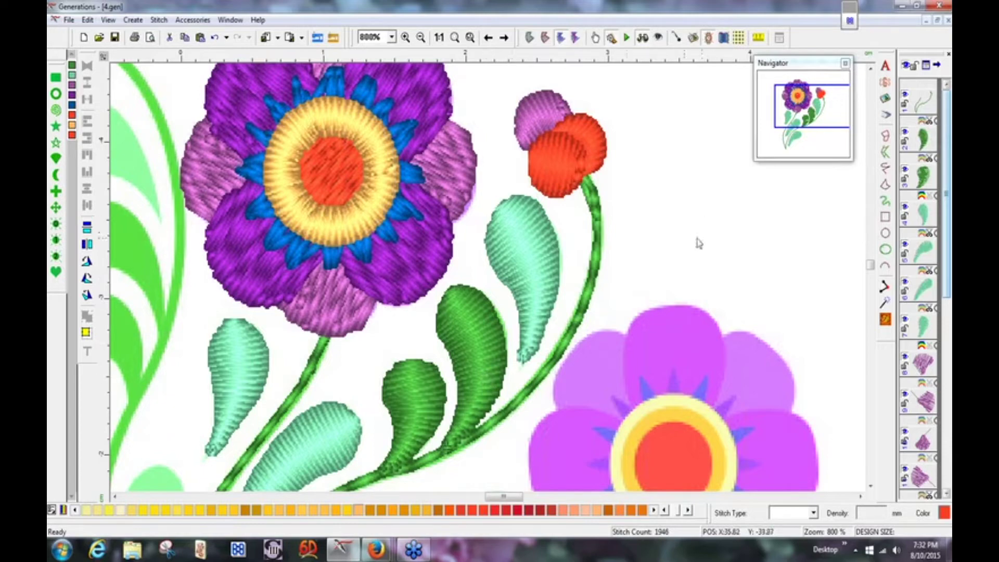
{"action": "left_click", "coordinate": [454, 41]}
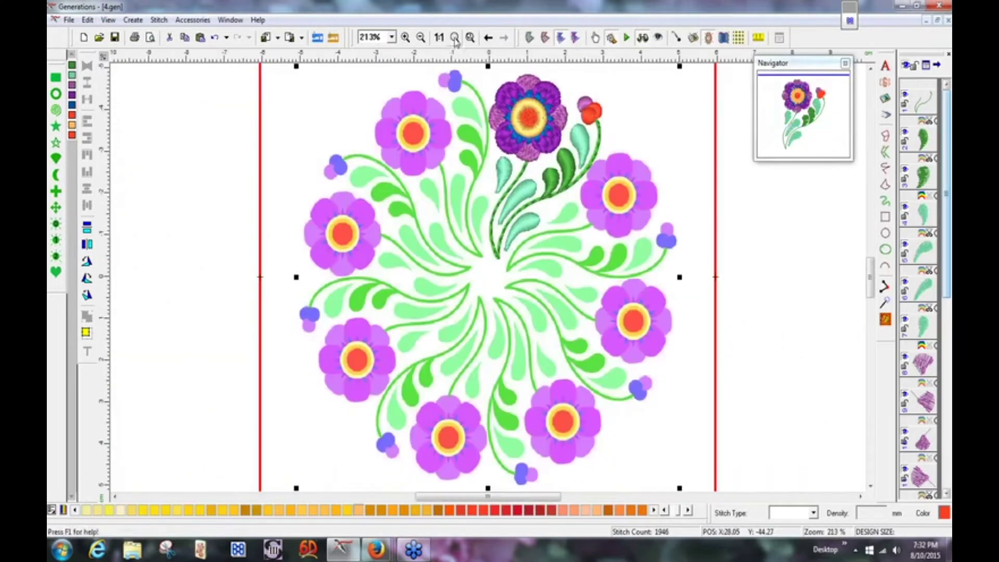
{"action": "left_click", "coordinate": [885, 321]}
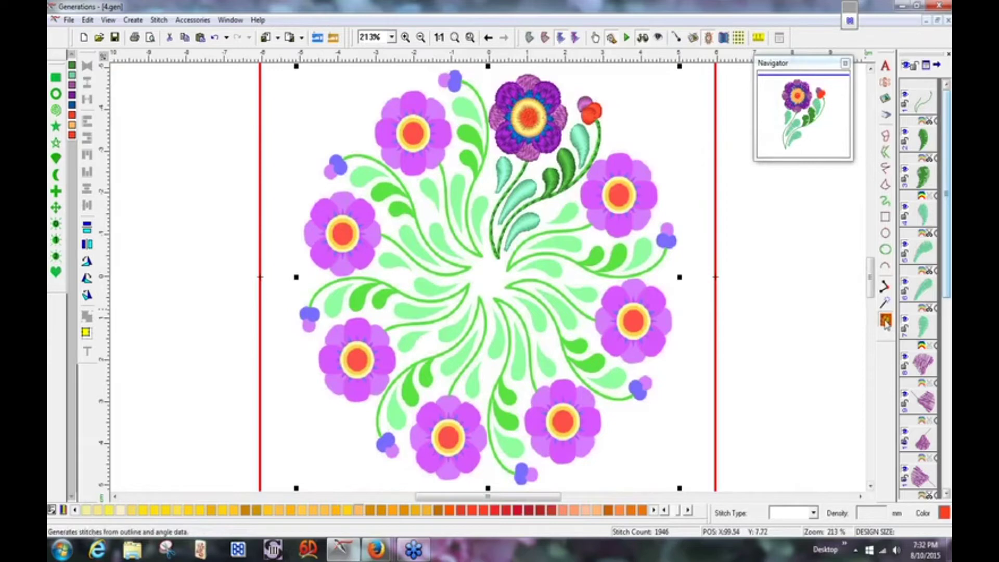
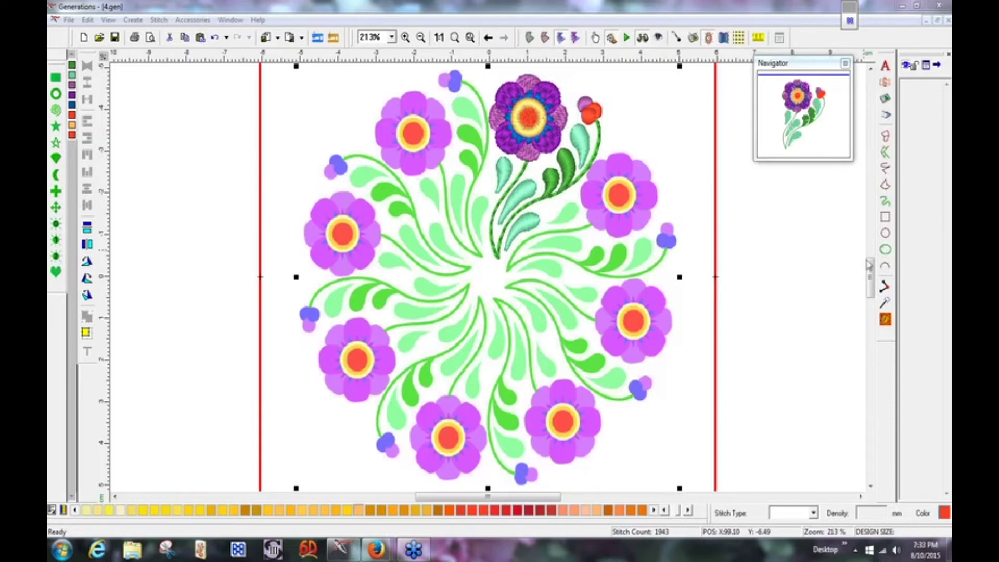
Examine the stitching order of the stem, the dark and light green leaves, and the flower's top light purple petal.
{"action": "scroll", "coordinate": [870, 275], "scroll_direction": "up", "scroll_amount": 2}
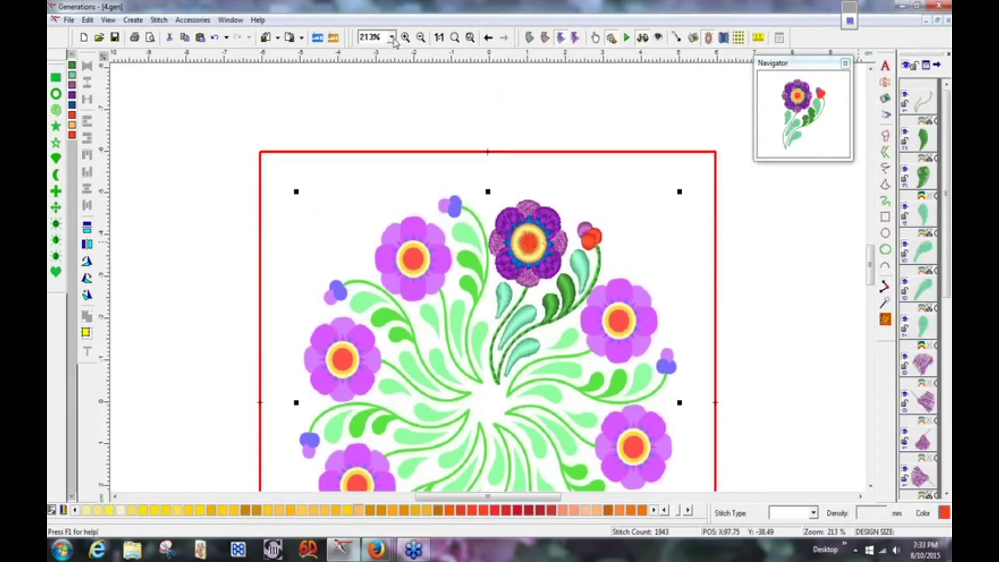
{"action": "left_click", "coordinate": [488, 38]}
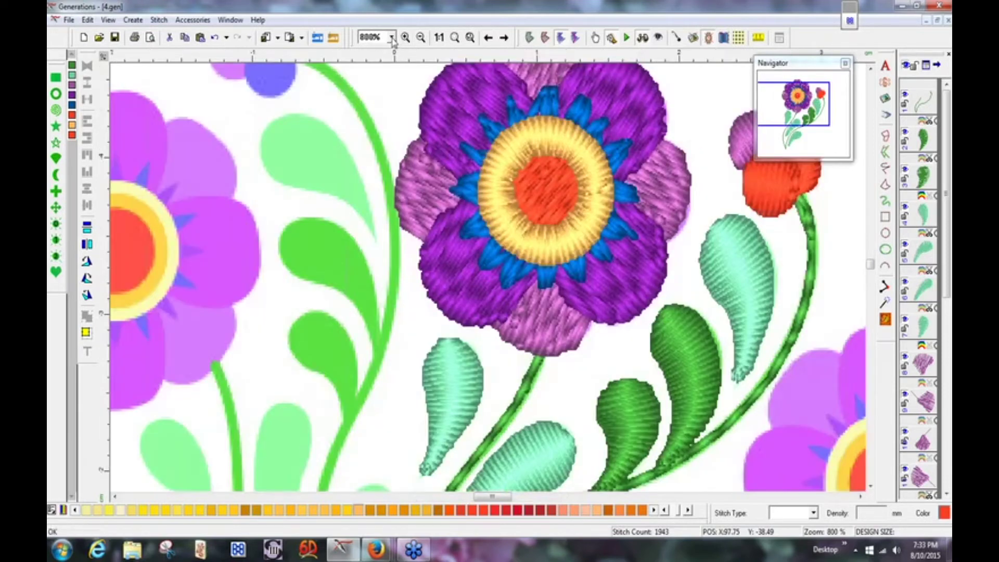
{"action": "left_click", "coordinate": [391, 38]}
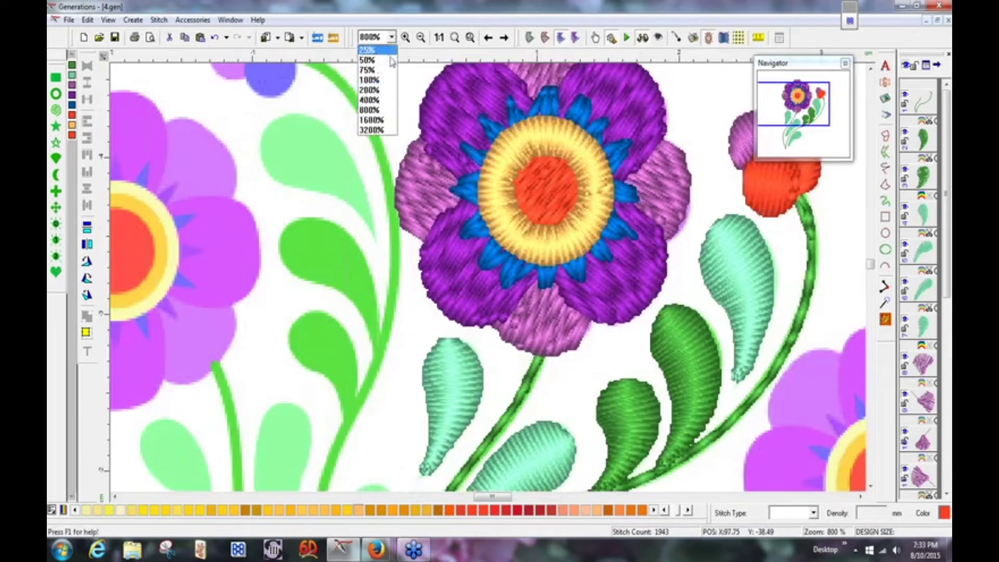
{"action": "left_click", "coordinate": [385, 104]}
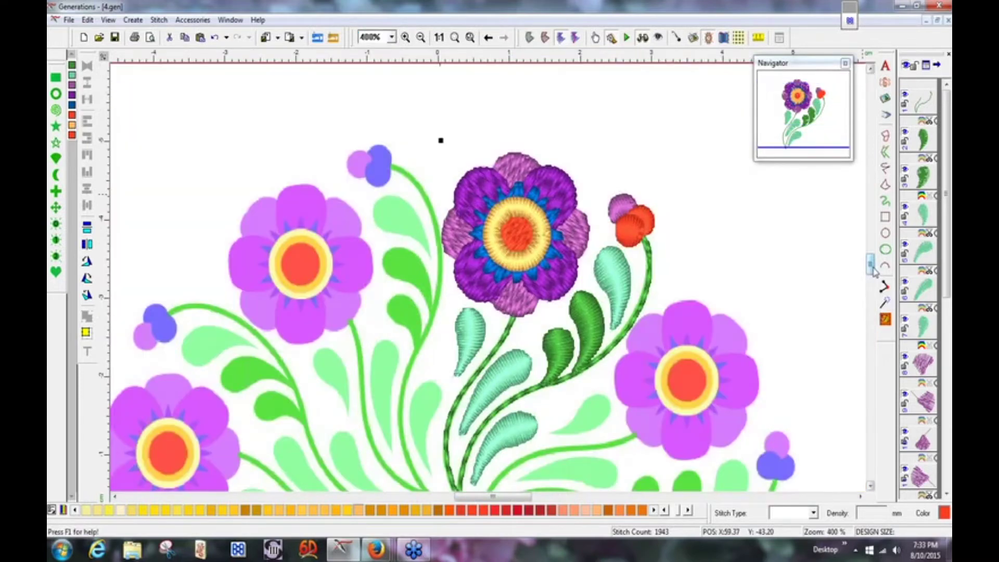
{"action": "scroll", "coordinate": [872, 270], "scroll_direction": "down", "scroll_amount": 1}
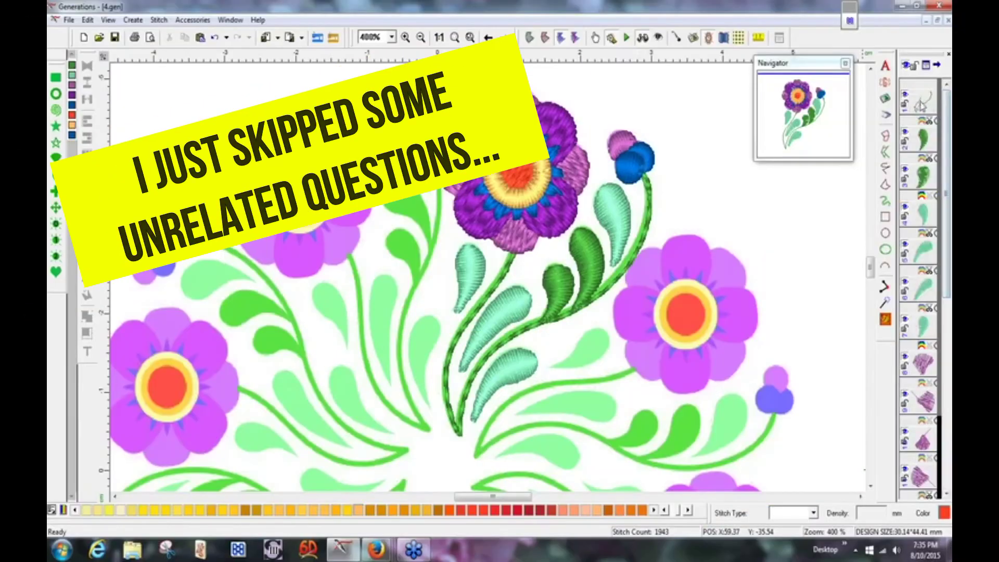
{"action": "left_click", "coordinate": [921, 104]}
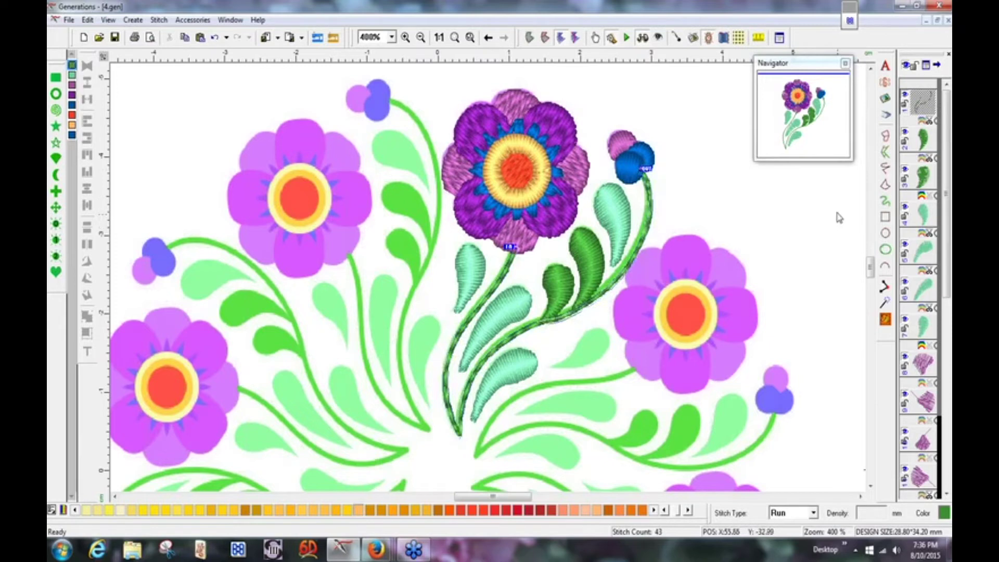
{"action": "key", "text": "Tab"}
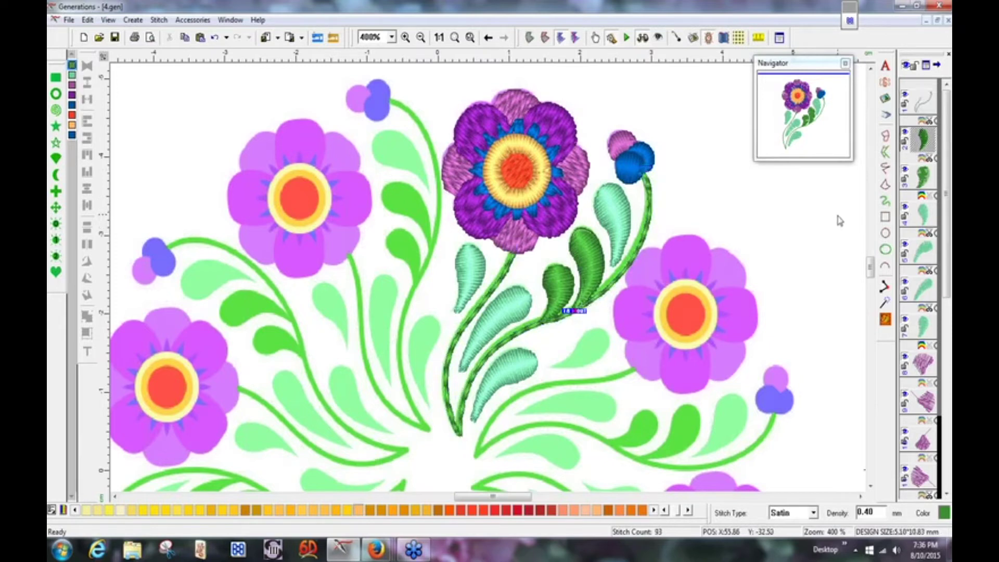
{"action": "key", "text": "Tab"}
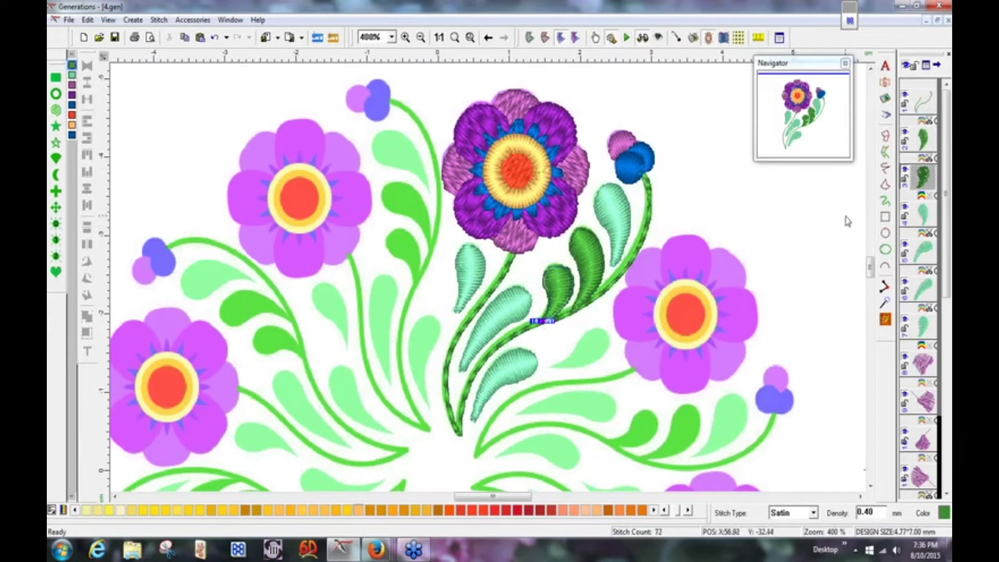
{"action": "key", "text": "Tab"}
{"action": "key", "text": "Tab"}
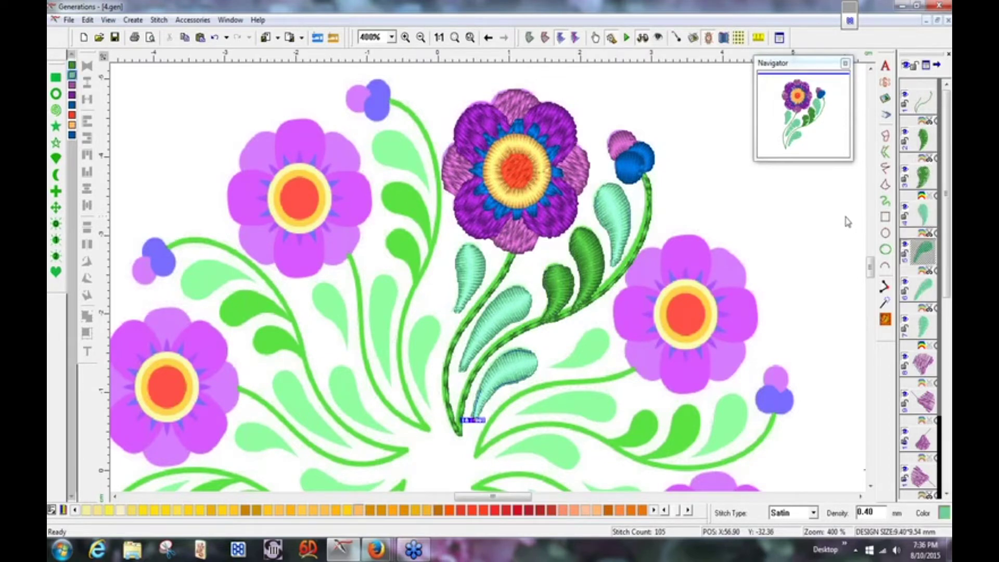
{"action": "key", "text": "Tab"}
{"action": "key", "text": "Tab"}
{"action": "key", "text": "Tab"}
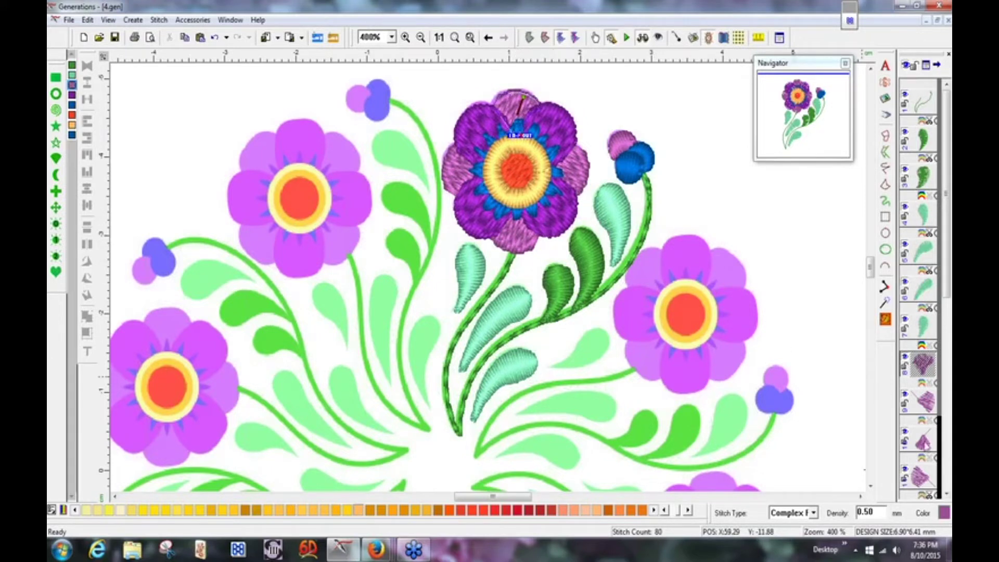
Reorder the flower's light purple petals so the bottom petal stitches first and the left petal second, ahead of the top petal.
{"action": "left_click", "coordinate": [924, 441]}
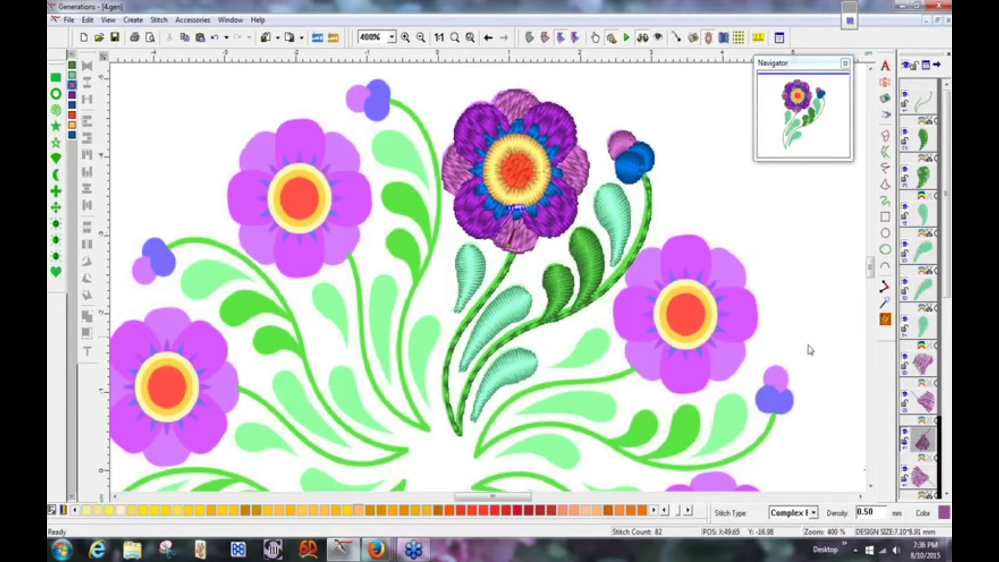
{"action": "left_click_drag", "start_coordinate": [923, 445], "coordinate": [915, 351]}
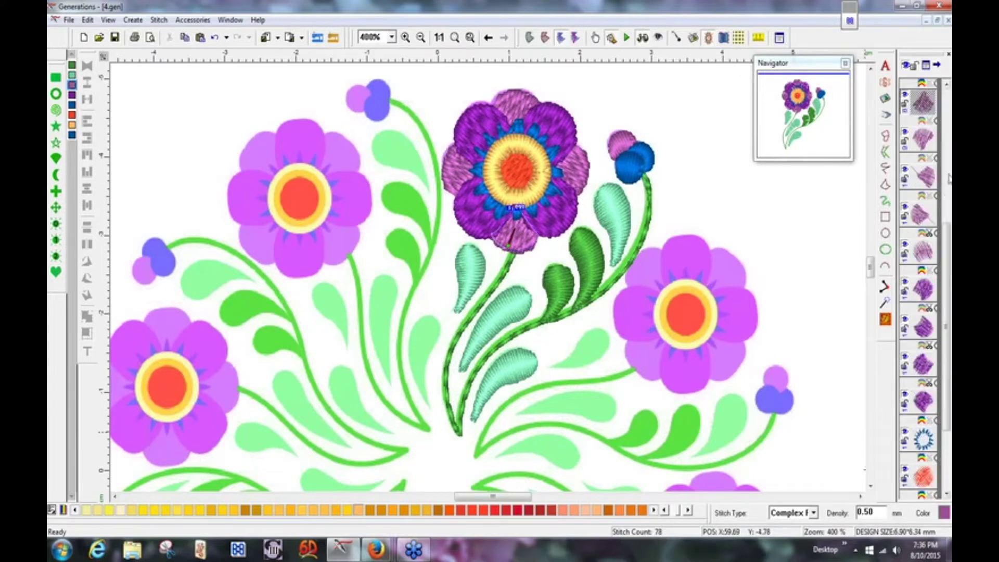
{"action": "left_click", "coordinate": [923, 219]}
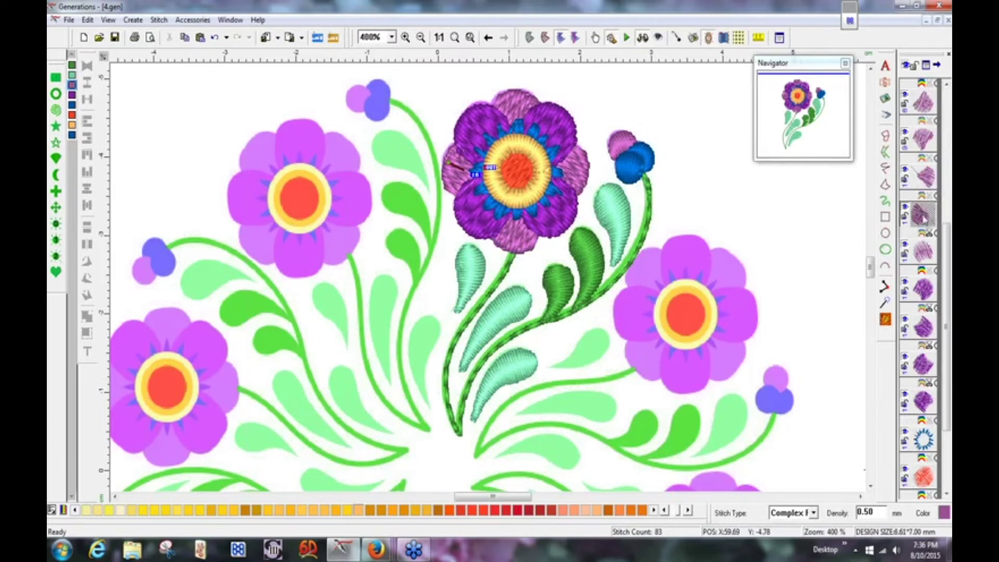
{"action": "left_click_drag", "start_coordinate": [920, 217], "coordinate": [919, 123]}
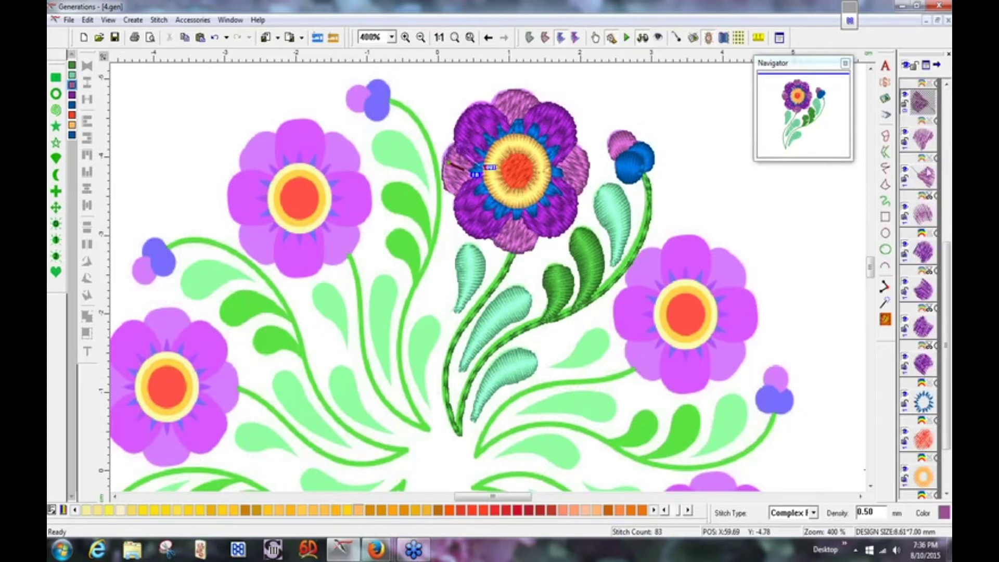
Check the stitching sequence from the top petal to the right petal and the bud's light purple petal.
{"action": "left_click", "coordinate": [922, 139]}
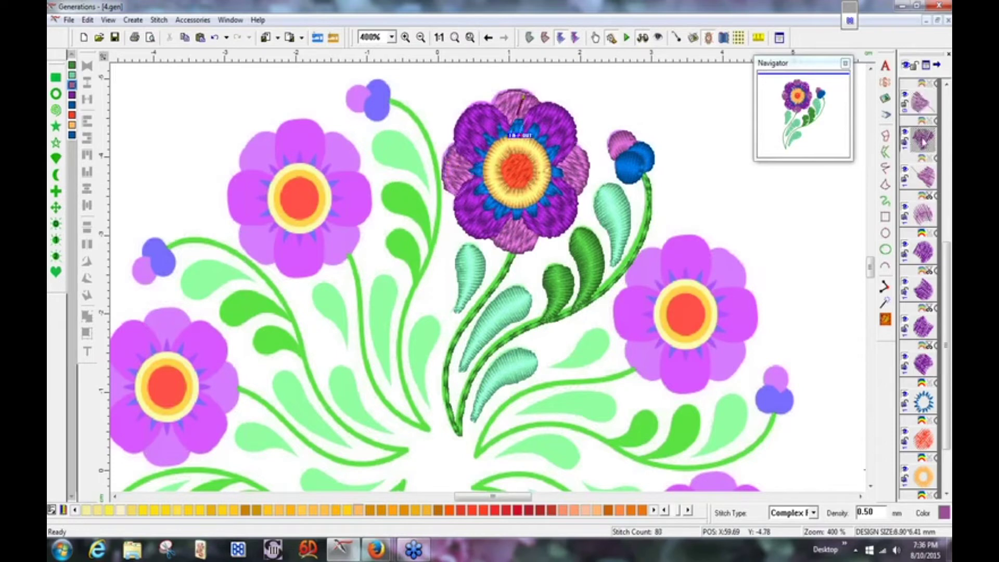
{"action": "left_click", "coordinate": [928, 176]}
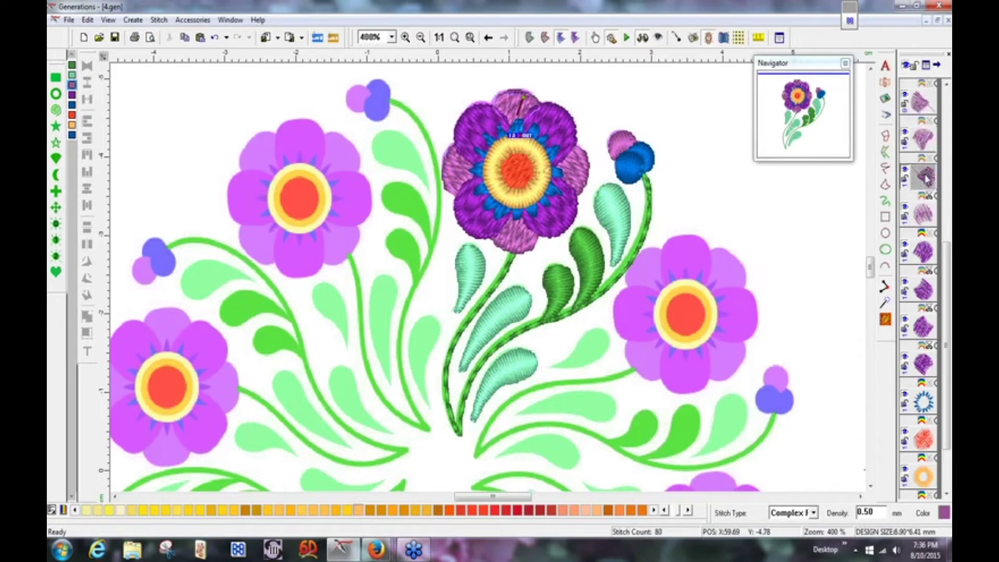
{"action": "left_click", "coordinate": [928, 219]}
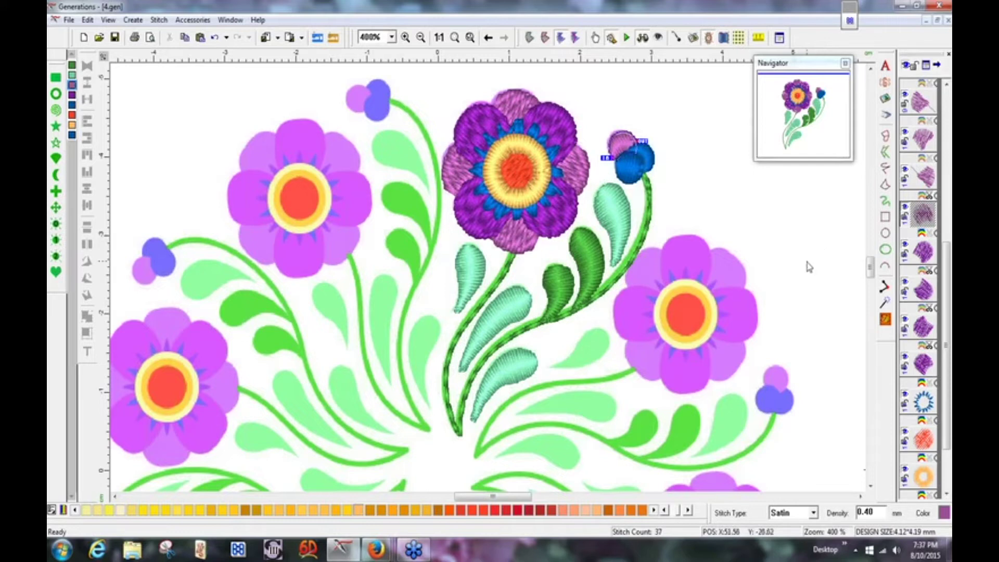
Change the stem's stitch type to Triple Run and regenerate its stitches.
{"action": "left_click", "coordinate": [534, 332]}
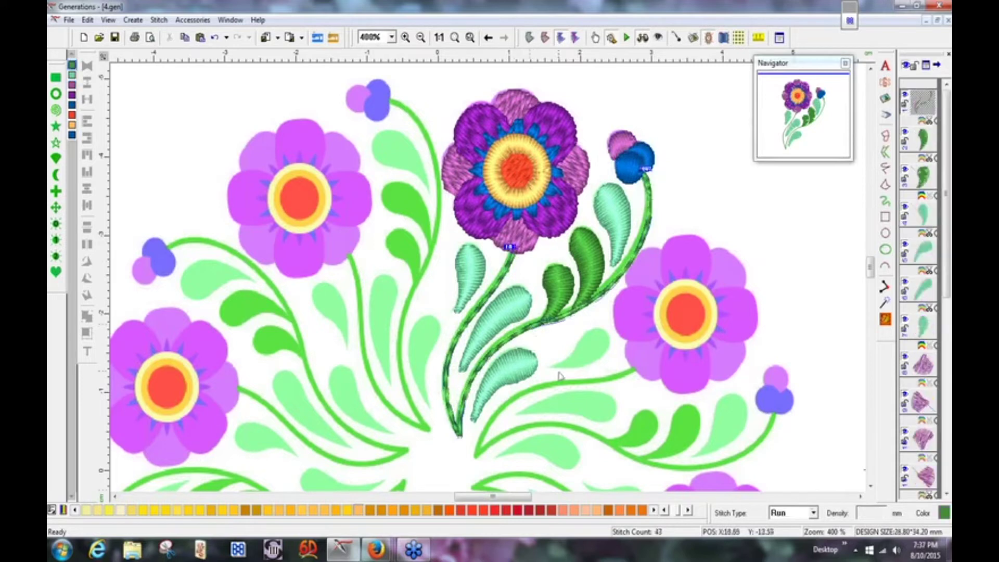
{"action": "left_click", "coordinate": [812, 513]}
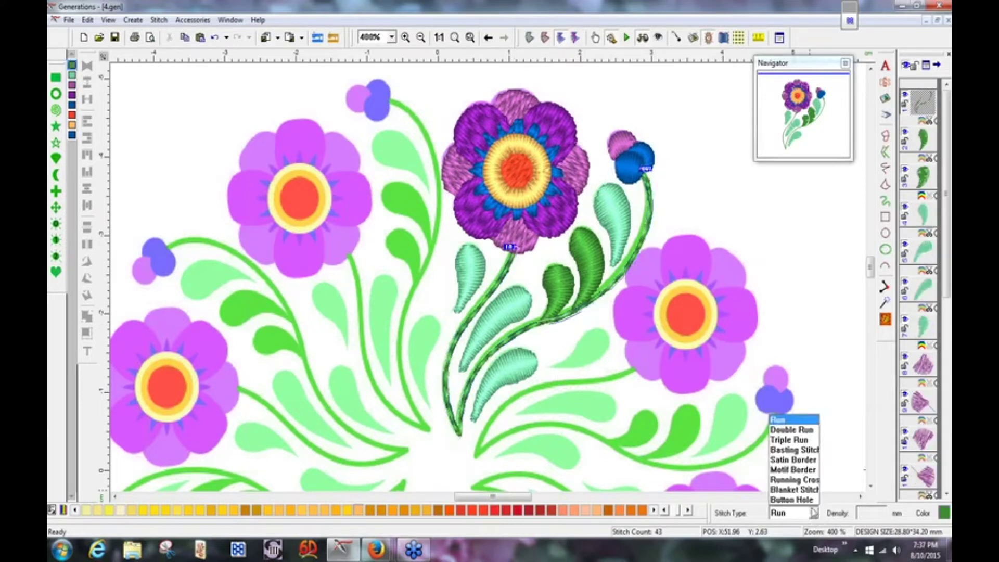
{"action": "left_click", "coordinate": [792, 441]}
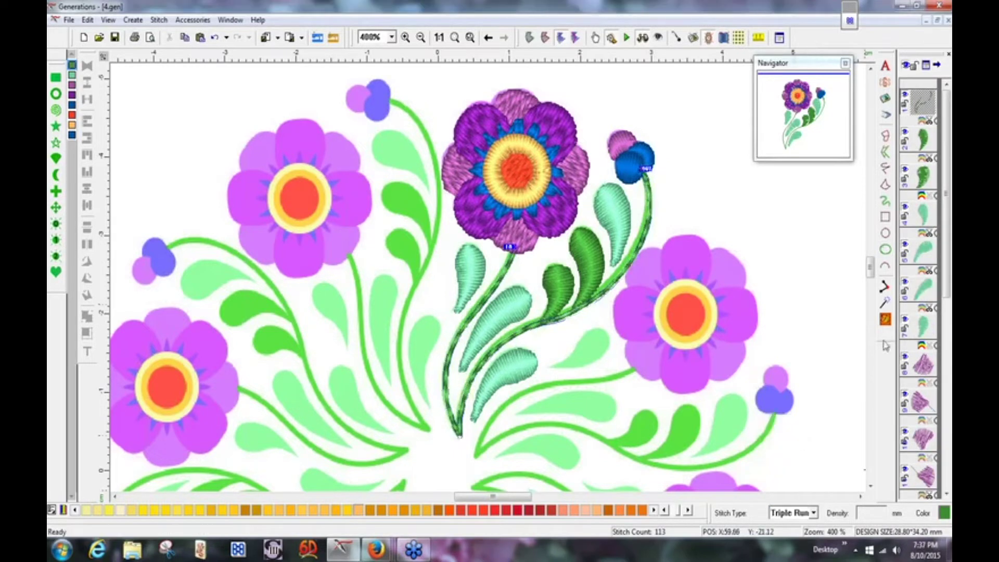
{"action": "left_click", "coordinate": [886, 321]}
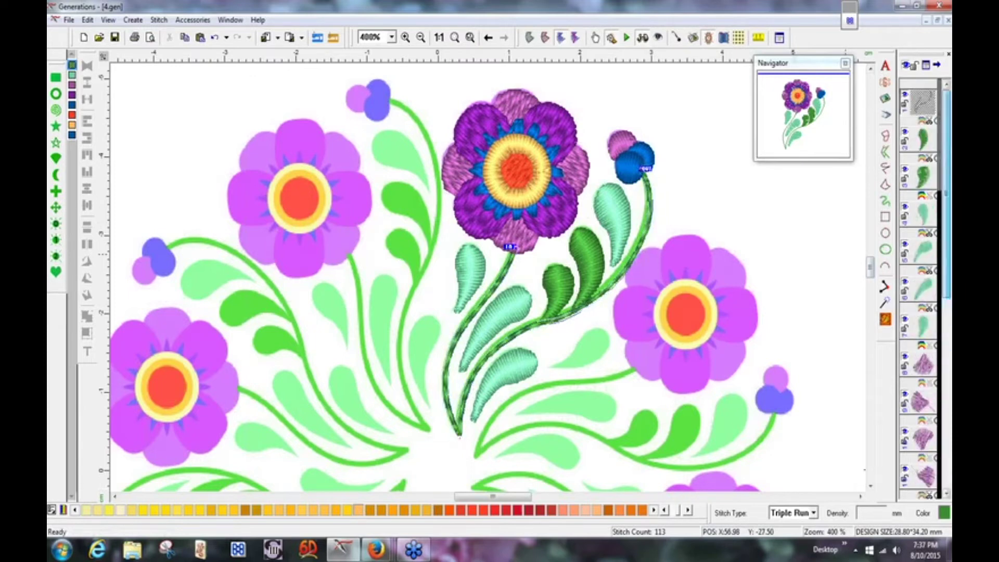
Examine the stitching order from the bud's light purple petal through the dark purple petals to the blue ring.
{"action": "scroll", "coordinate": [940, 396], "scroll_direction": "down", "scroll_amount": 3}
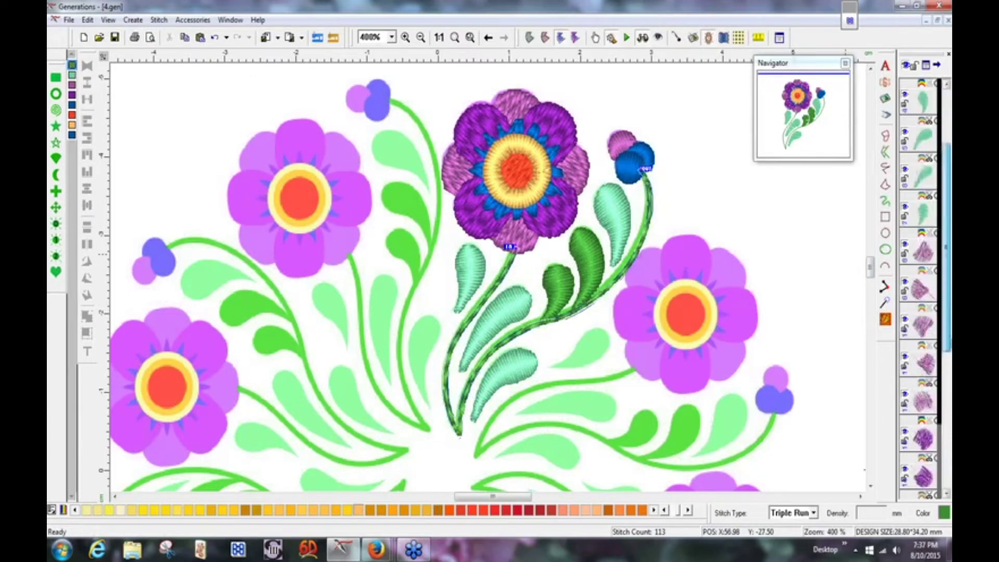
{"action": "left_click", "coordinate": [921, 364]}
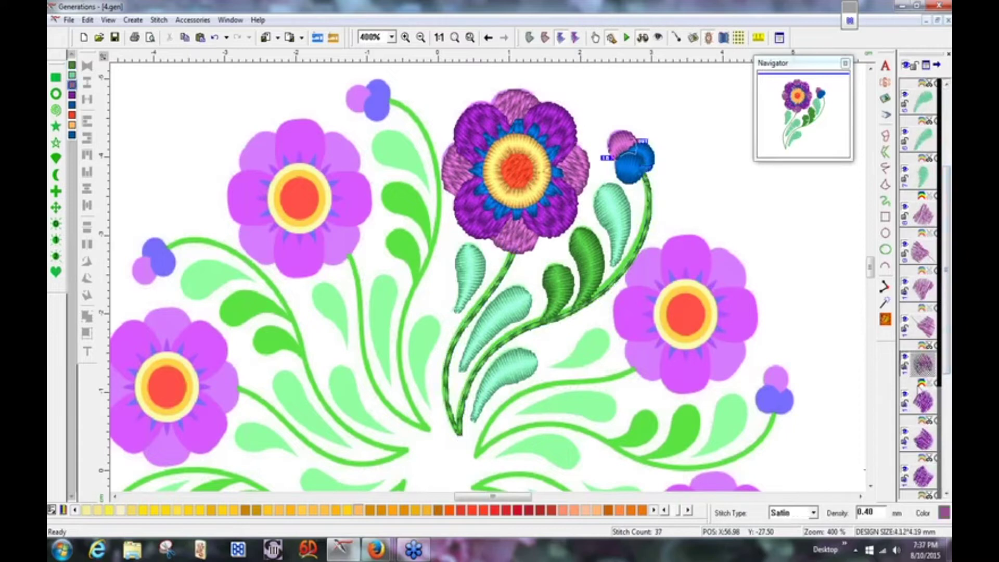
{"action": "left_click", "coordinate": [924, 405]}
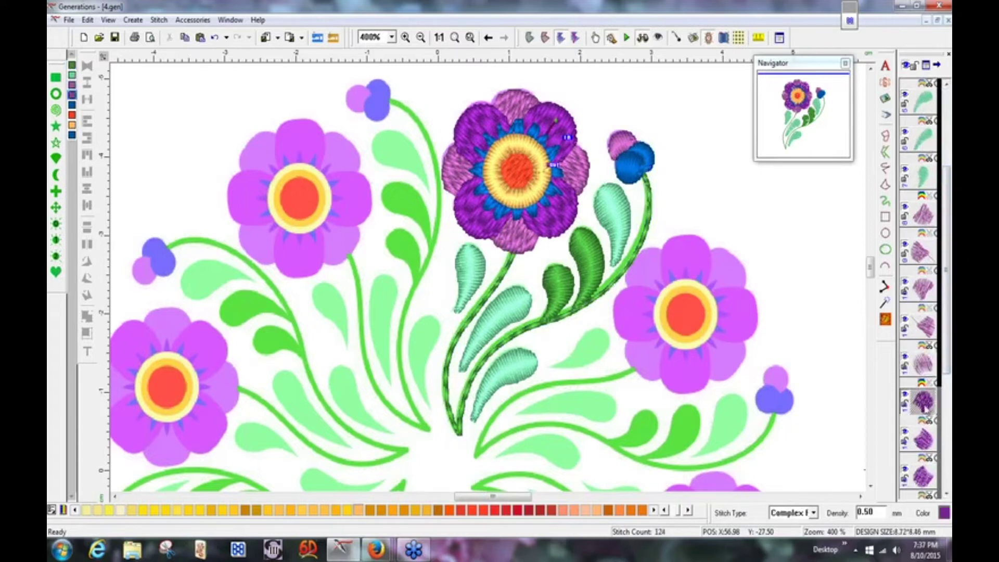
{"action": "key", "text": "Tab"}
{"action": "key", "text": "Tab"}
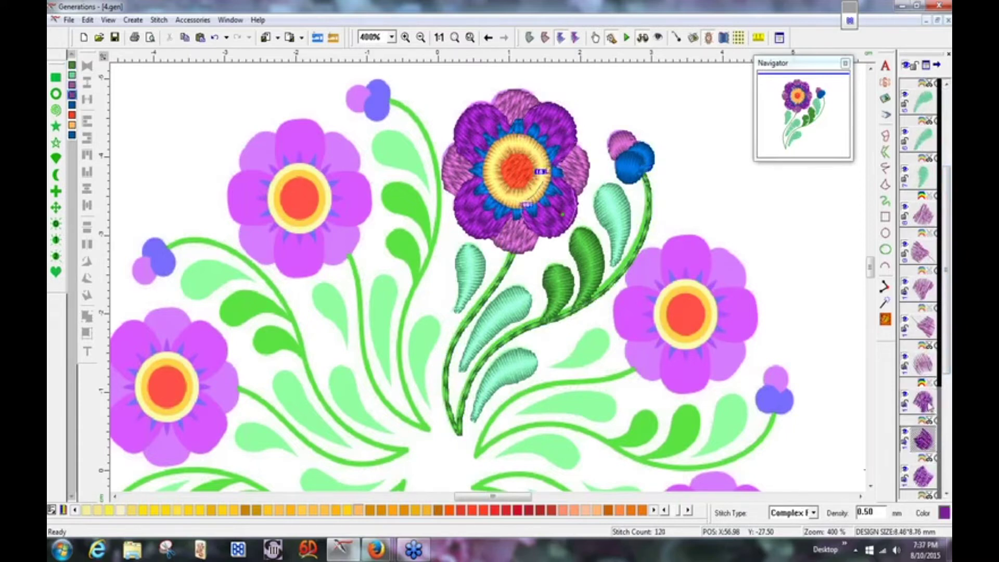
{"action": "key", "text": "Tab"}
{"action": "key", "text": "Tab"}
{"action": "key", "text": "Tab"}
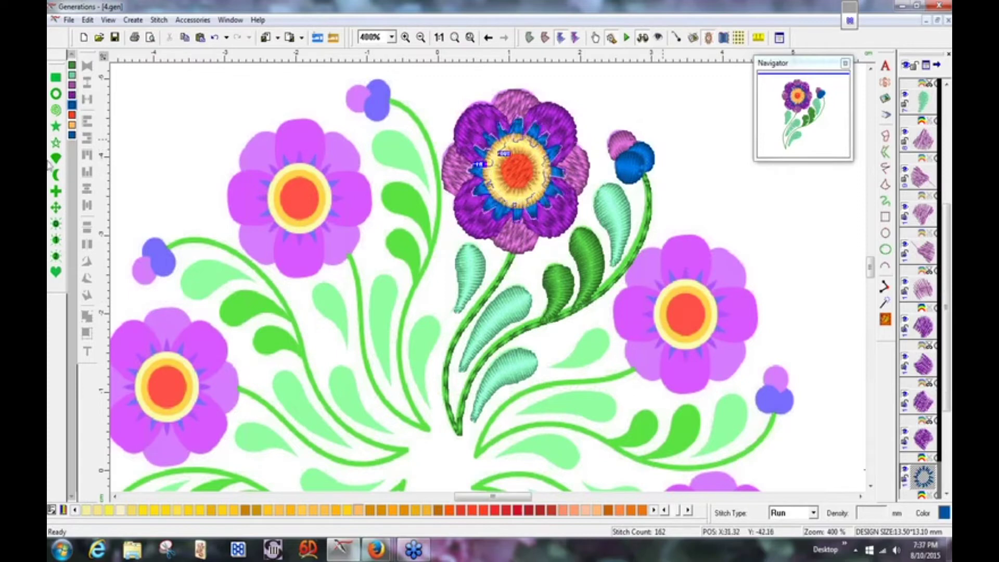
Merge the blue bud petals' colour group with the flower ring's blue so they stitch together, and regenerate their stitches.
{"action": "left_click", "coordinate": [72, 136]}
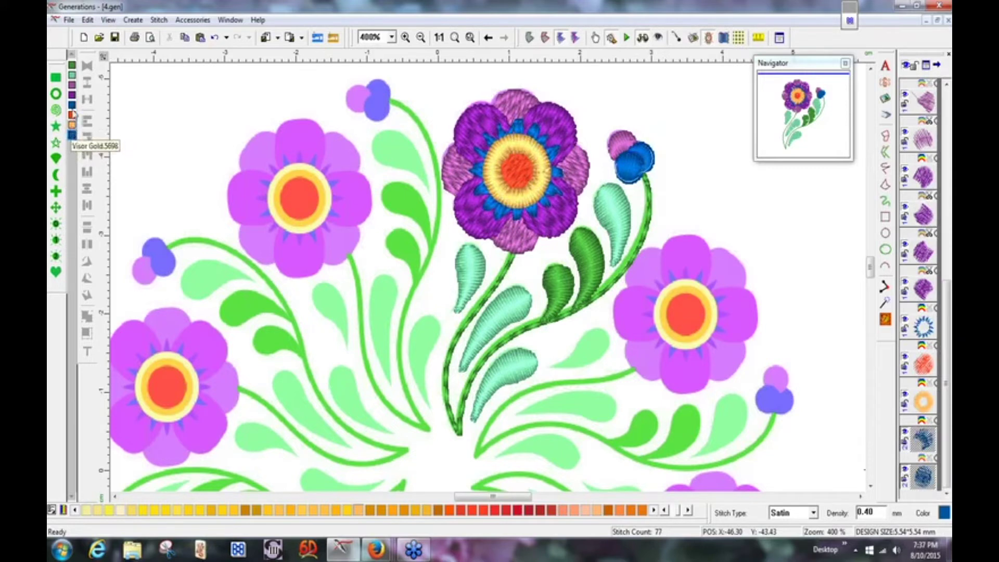
{"action": "left_click_drag", "start_coordinate": [73, 105], "coordinate": [74, 108]}
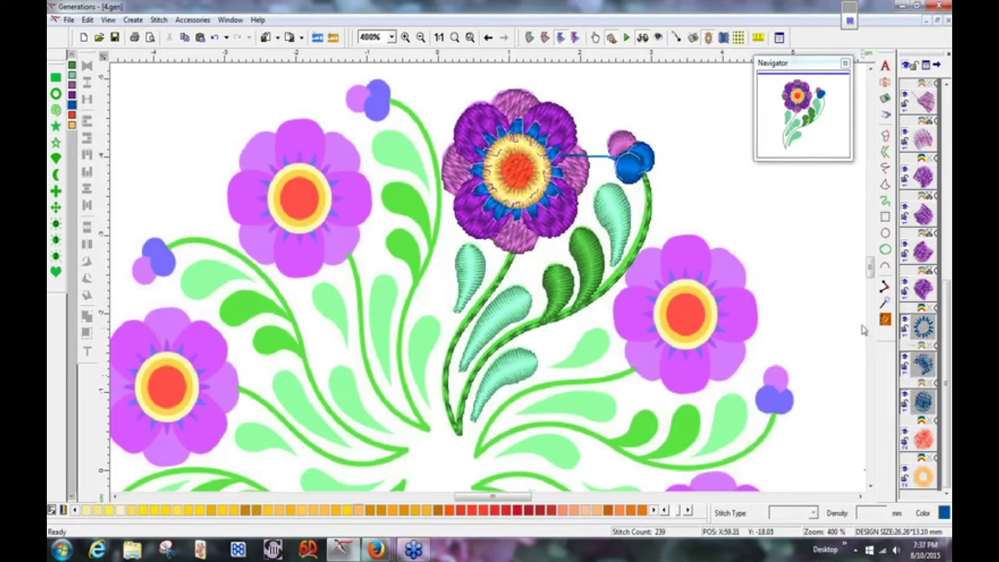
{"action": "left_click", "coordinate": [886, 321]}
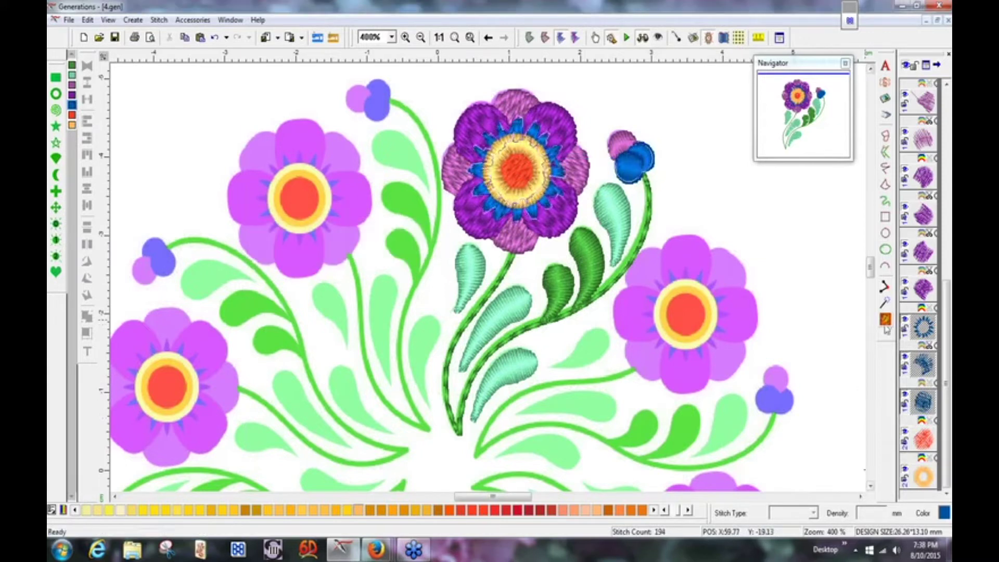
Check the stitching sequence of the blue bud petal, the red flower centre and the yellow ring, and clear the selection.
{"action": "left_click", "coordinate": [925, 403]}
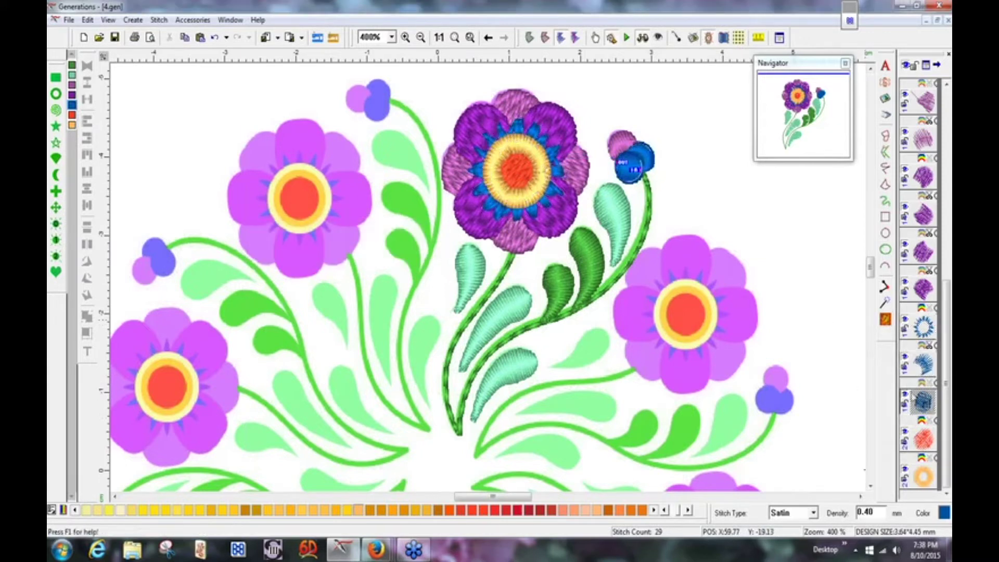
{"action": "key", "text": "Tab"}
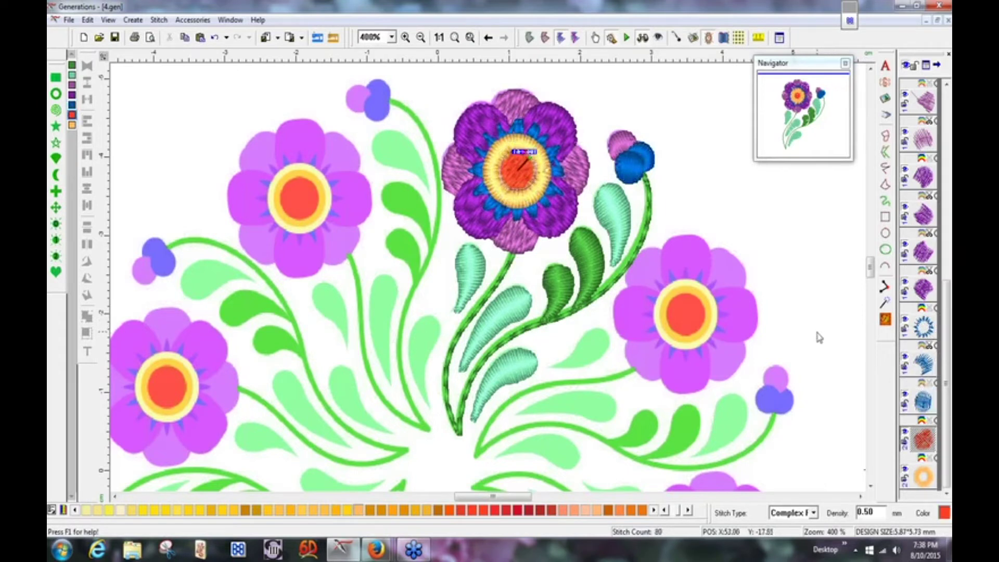
{"action": "key", "text": "Tab"}
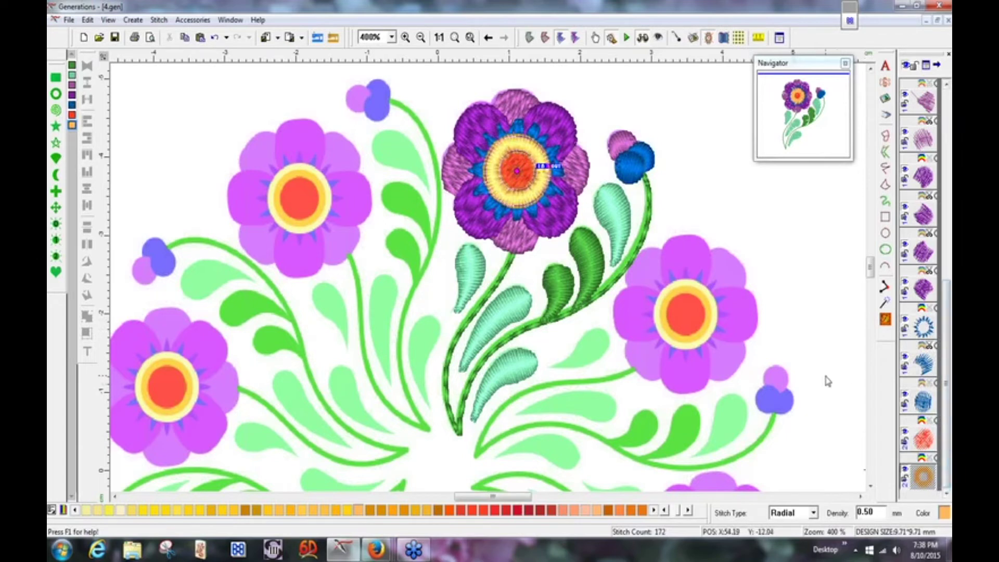
{"action": "key", "text": "shift+Tab"}
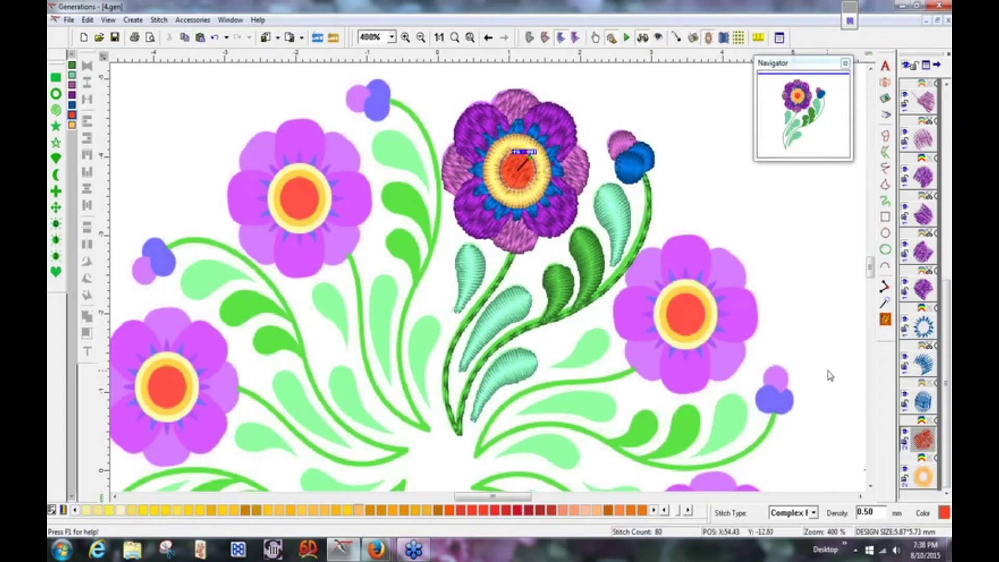
{"action": "key", "text": "Tab"}
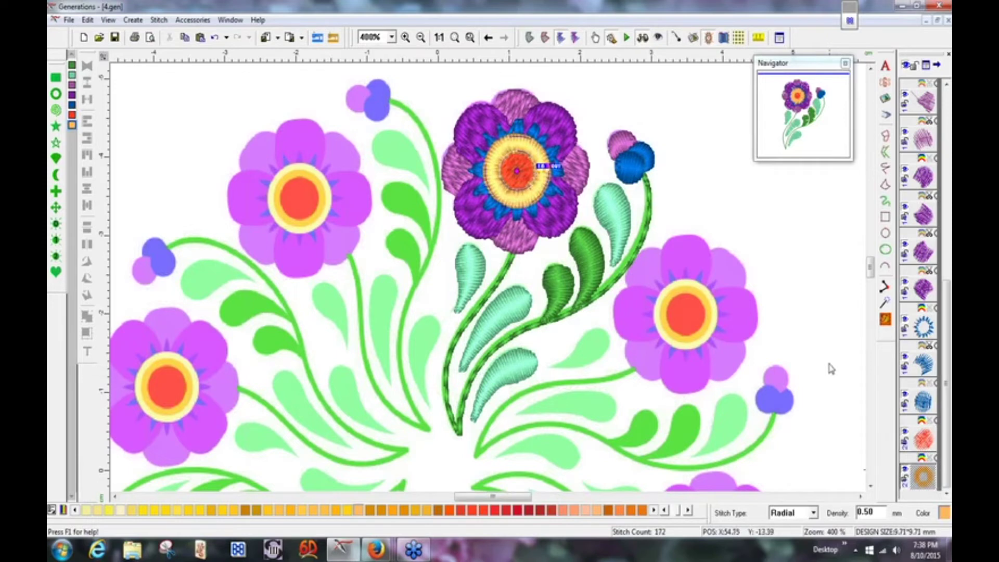
{"action": "left_click", "coordinate": [776, 215]}
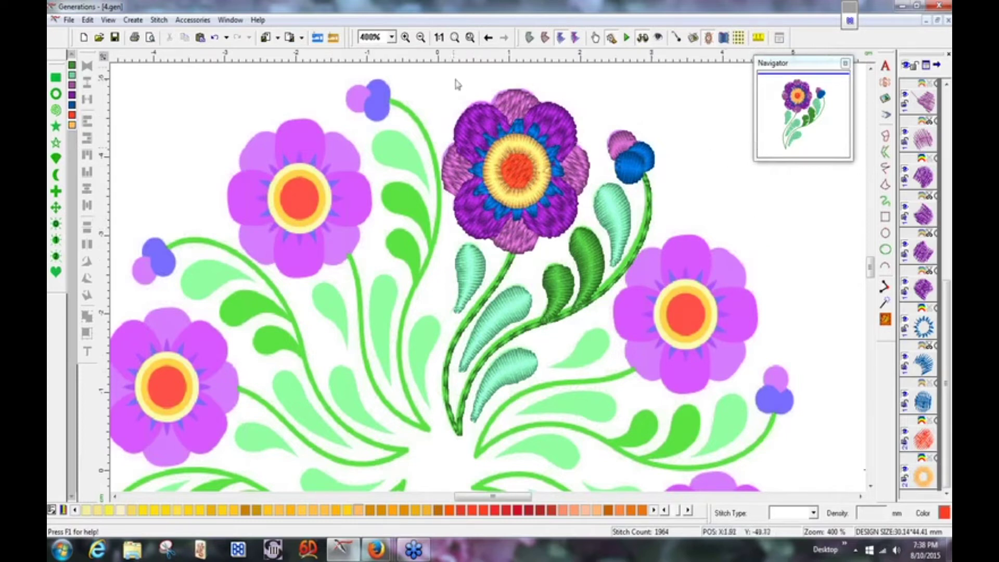
Select the entire stitched flower motif, including its stems, leaves and bud, and group its objects.
{"action": "left_click", "coordinate": [420, 38]}
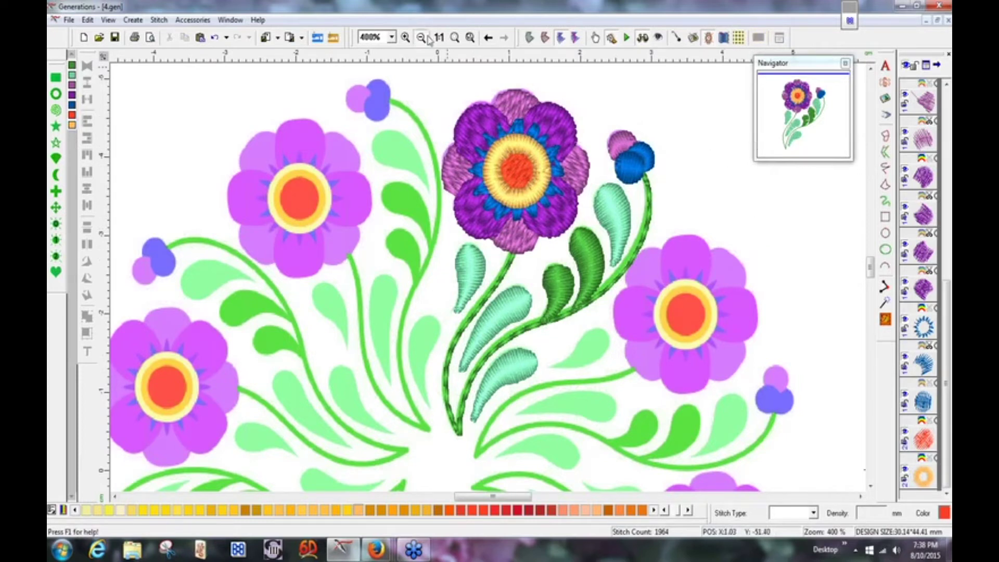
{"action": "left_click", "coordinate": [612, 253]}
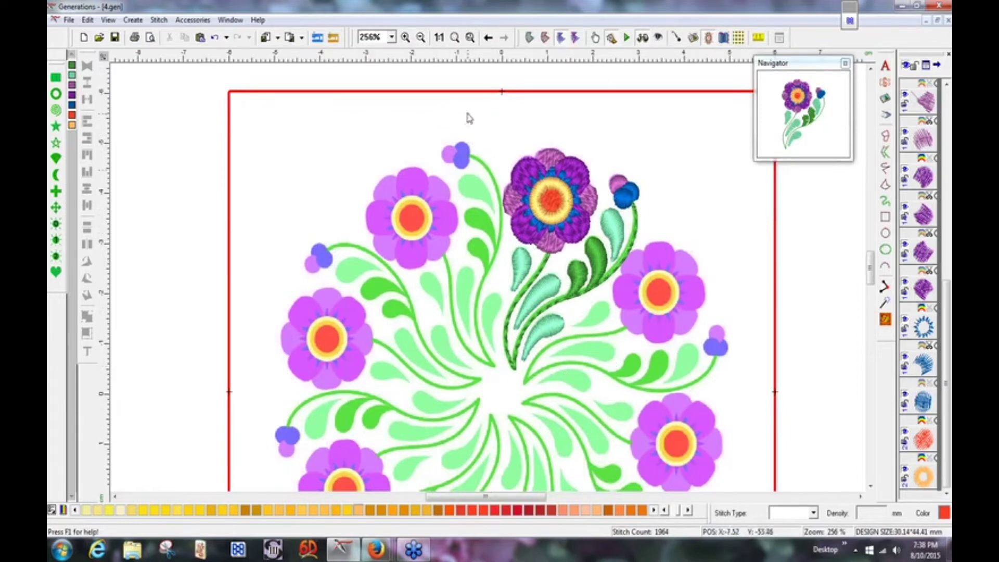
{"action": "left_click_drag", "start_coordinate": [461, 113], "coordinate": [669, 395]}
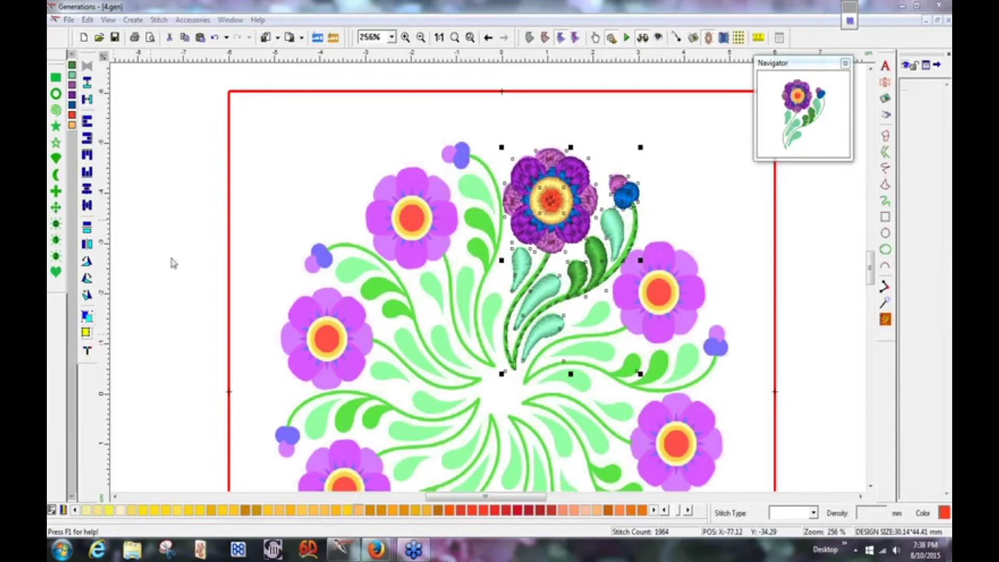
{"action": "left_click", "coordinate": [87, 317]}
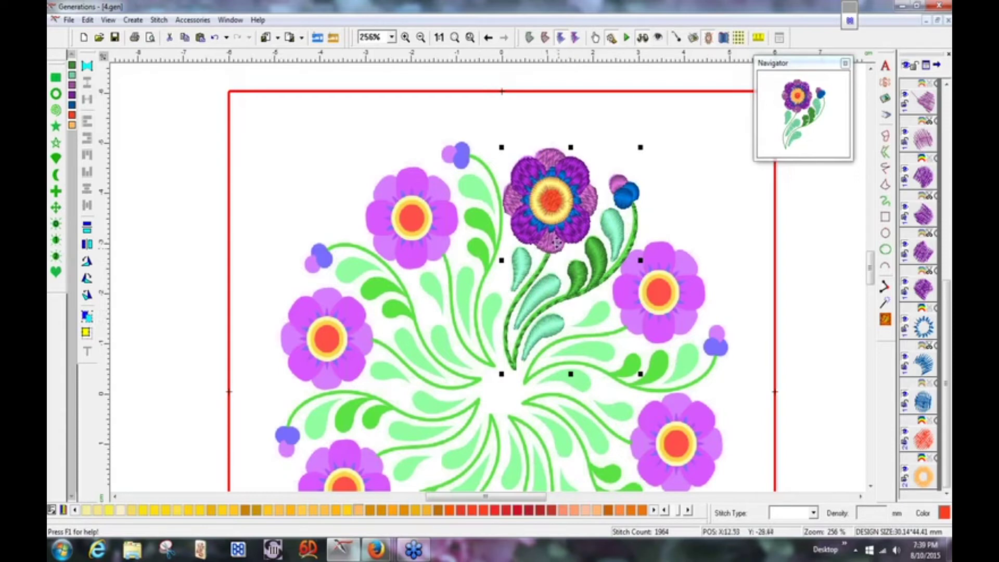
Try to rotate the original motif clockwise about the wreath's centre onto the neighbouring flower of the artwork.
{"action": "left_click", "coordinate": [565, 253]}
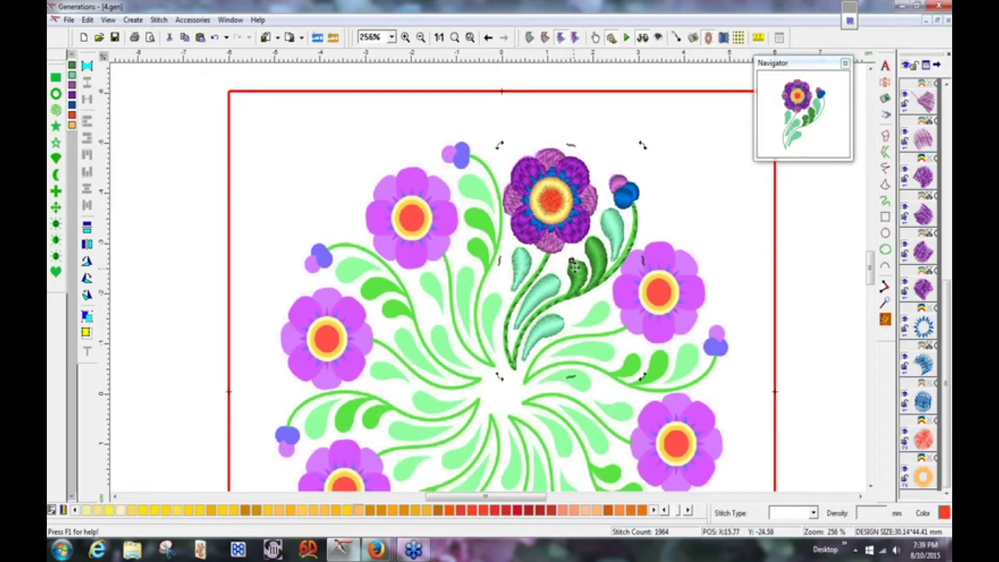
{"action": "left_click_drag", "start_coordinate": [571, 260], "coordinate": [528, 321]}
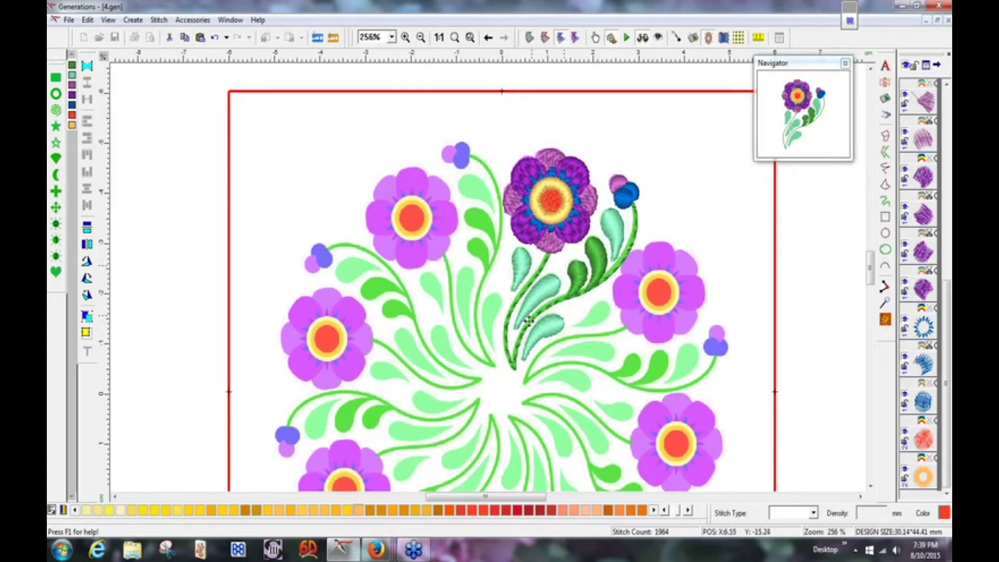
{"action": "left_click_drag", "start_coordinate": [504, 374], "coordinate": [500, 391]}
{"action": "left_click_drag", "start_coordinate": [502, 390], "coordinate": [503, 391]}
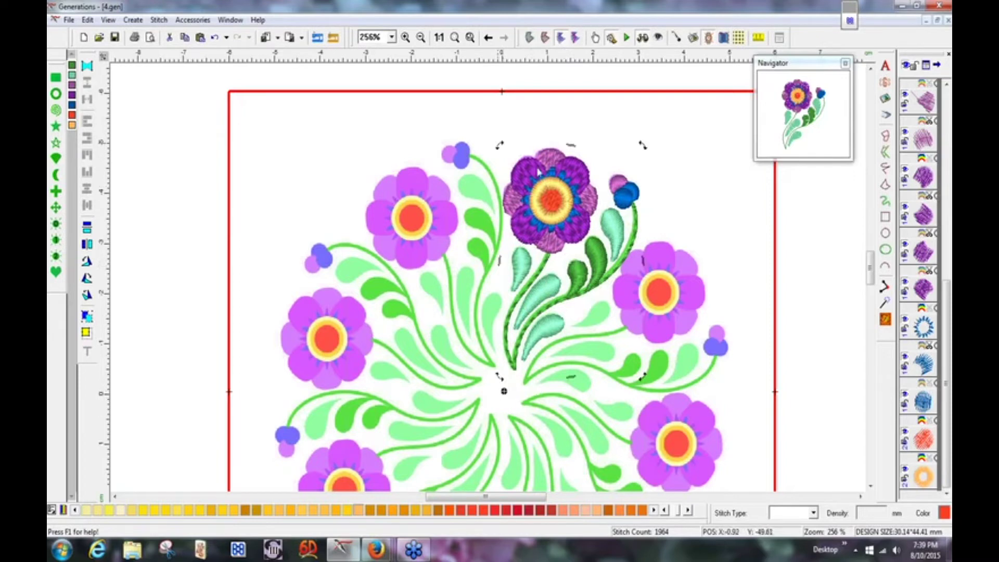
{"action": "left_click_drag", "start_coordinate": [501, 146], "coordinate": [617, 271]}
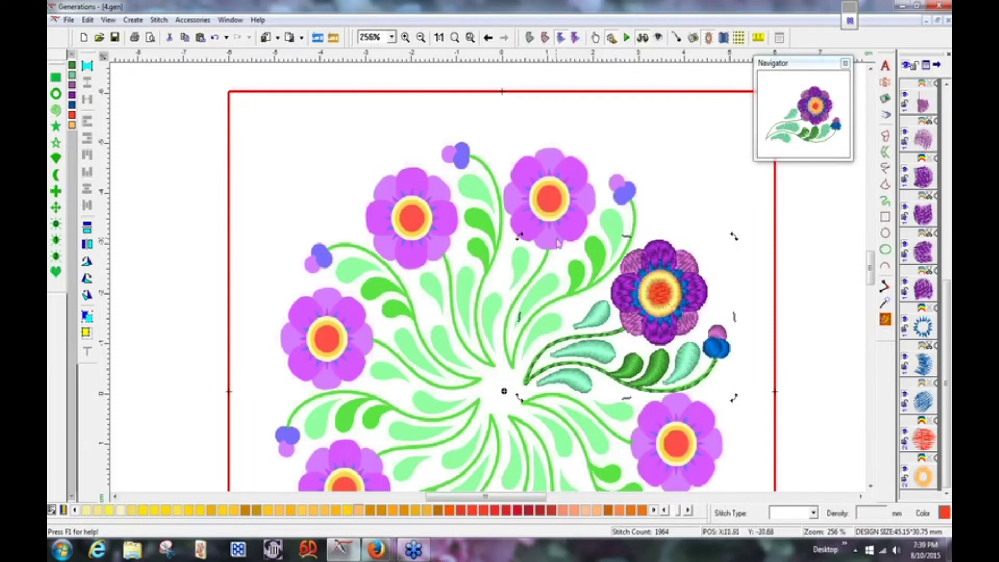
Undo the motif's rotation and grouping, along with the stray shift of the flower's inner ring.
{"action": "left_click", "coordinate": [214, 39]}
{"action": "left_click", "coordinate": [214, 39]}
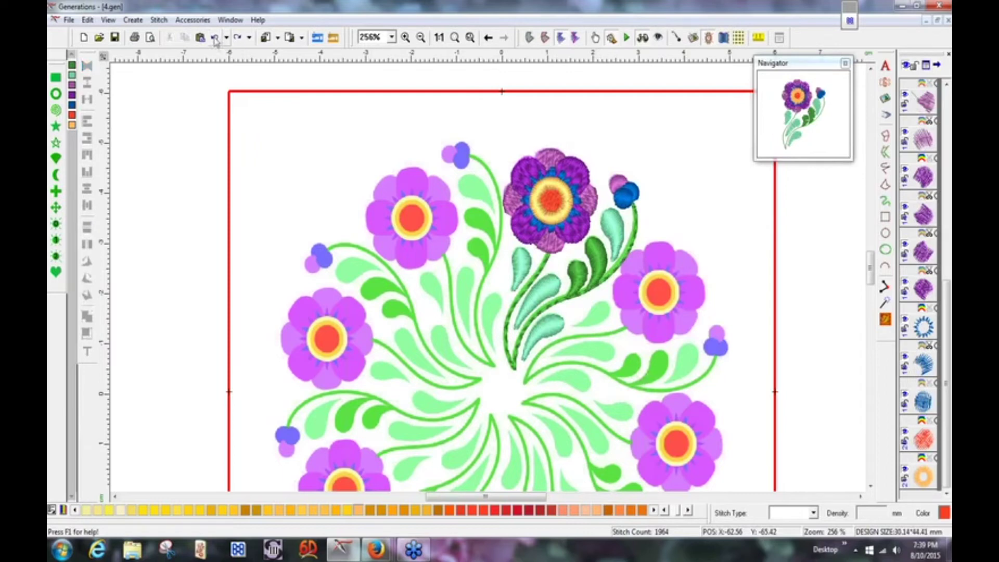
{"action": "left_click", "coordinate": [556, 226]}
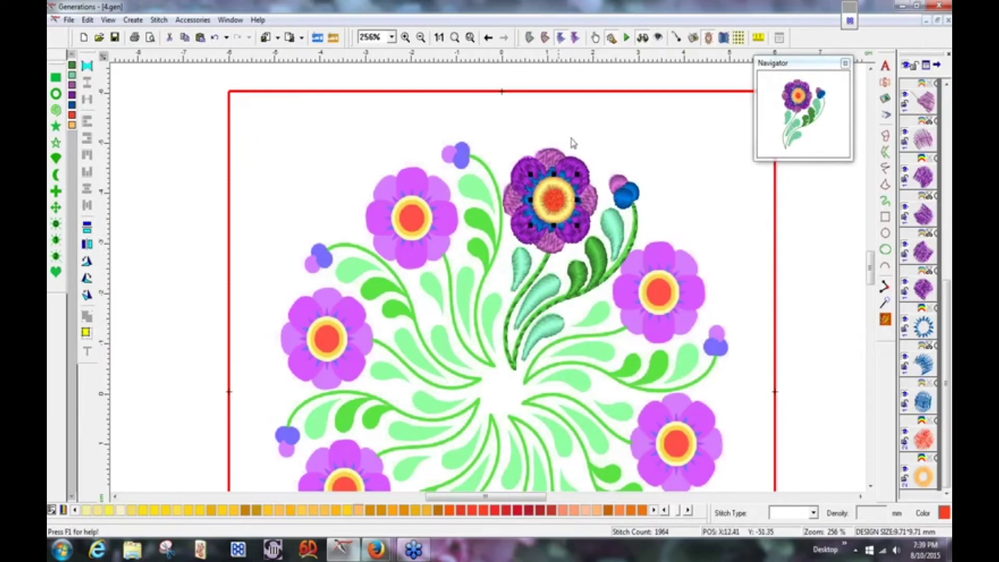
{"action": "left_click", "coordinate": [215, 39]}
{"action": "left_click", "coordinate": [817, 320]}
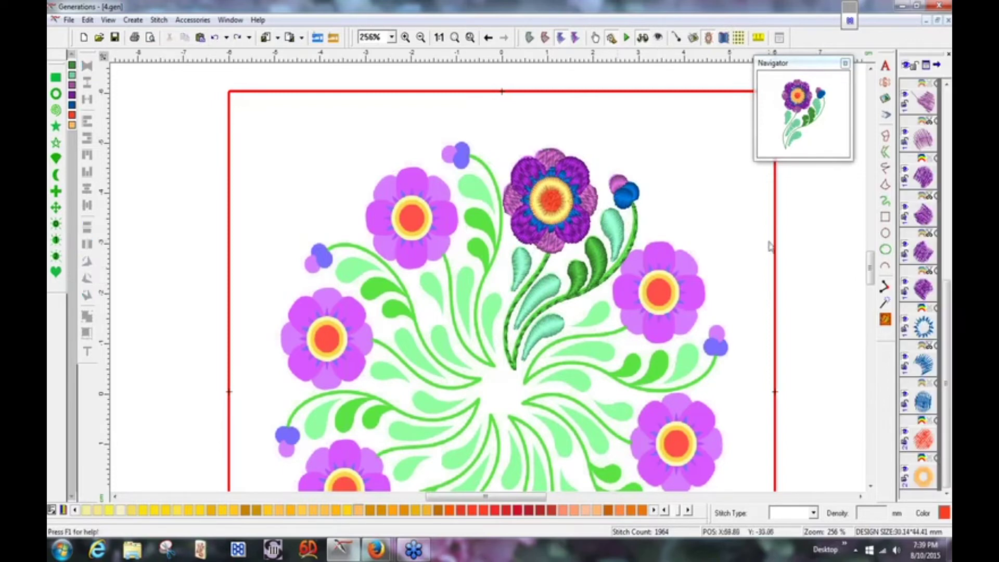
{"action": "left_click", "coordinate": [614, 235]}
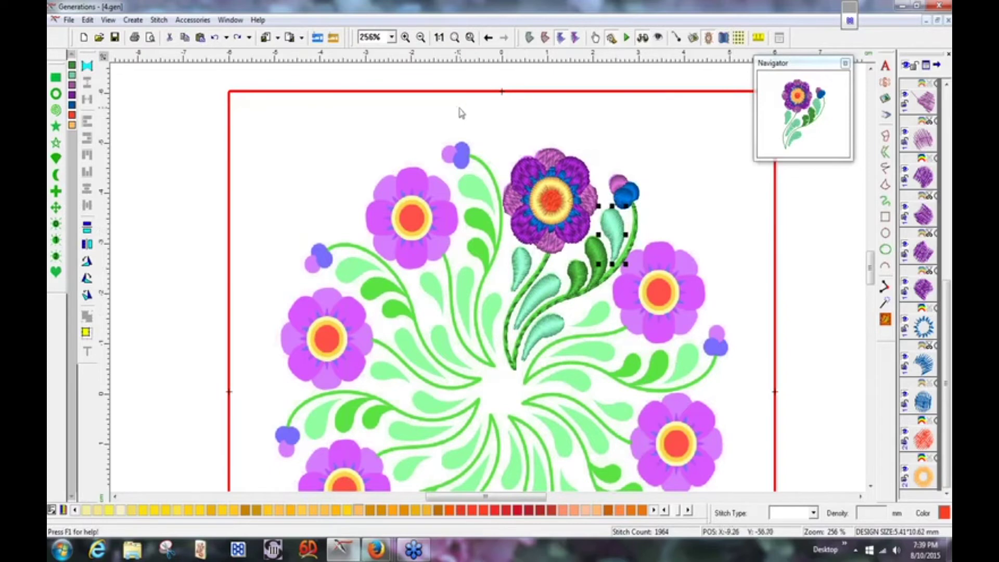
Group the whole stitched flower motif and paste a copy of it in place.
{"action": "left_click_drag", "start_coordinate": [460, 107], "coordinate": [665, 409]}
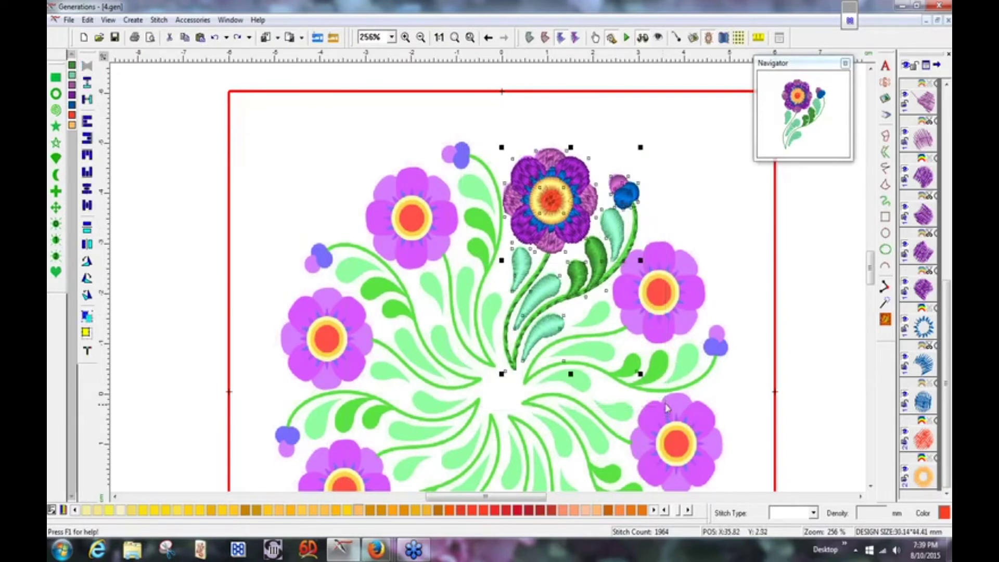
{"action": "left_click", "coordinate": [87, 316]}
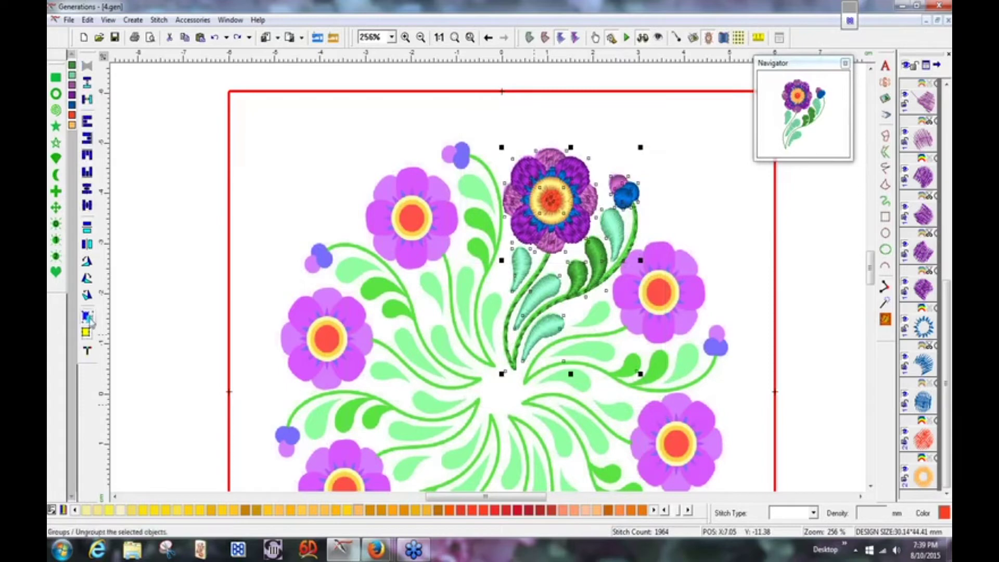
{"action": "left_click", "coordinate": [886, 318]}
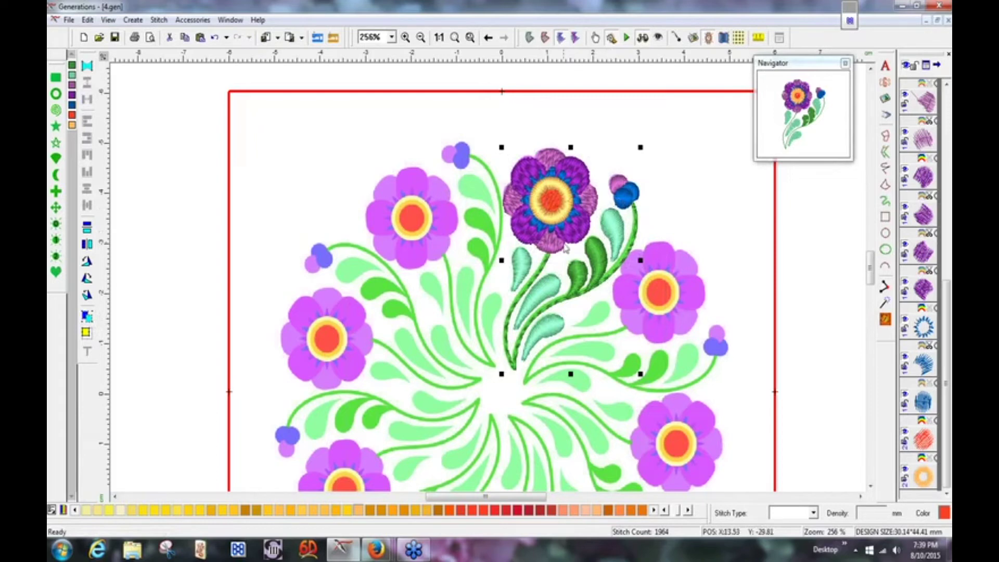
{"action": "left_click", "coordinate": [185, 38]}
{"action": "left_click", "coordinate": [200, 37]}
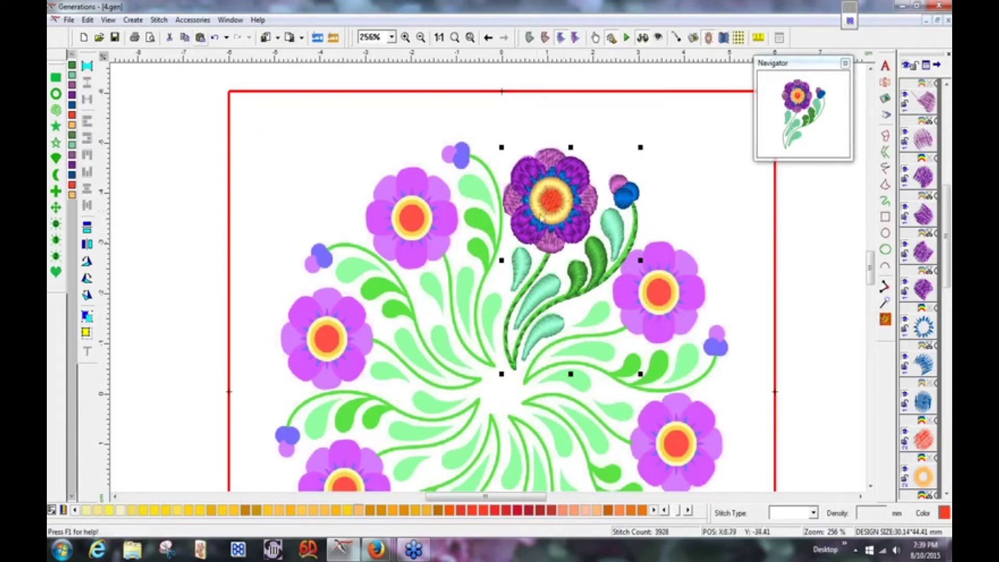
Move the copy's rotation centre to the middle of the wreath and rotate it clockwise onto the next flower.
{"action": "left_click", "coordinate": [577, 236]}
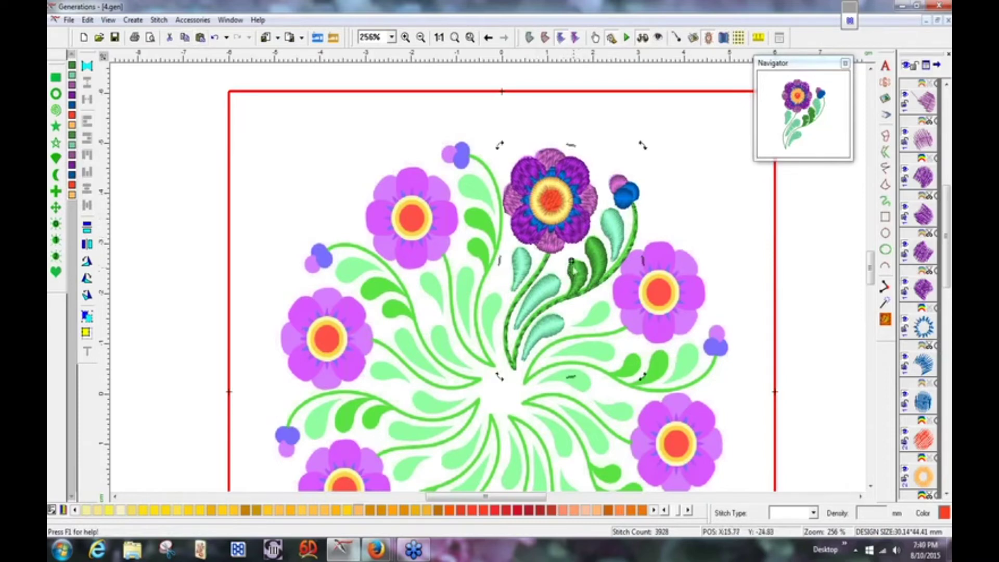
{"action": "key", "text": "Escape"}
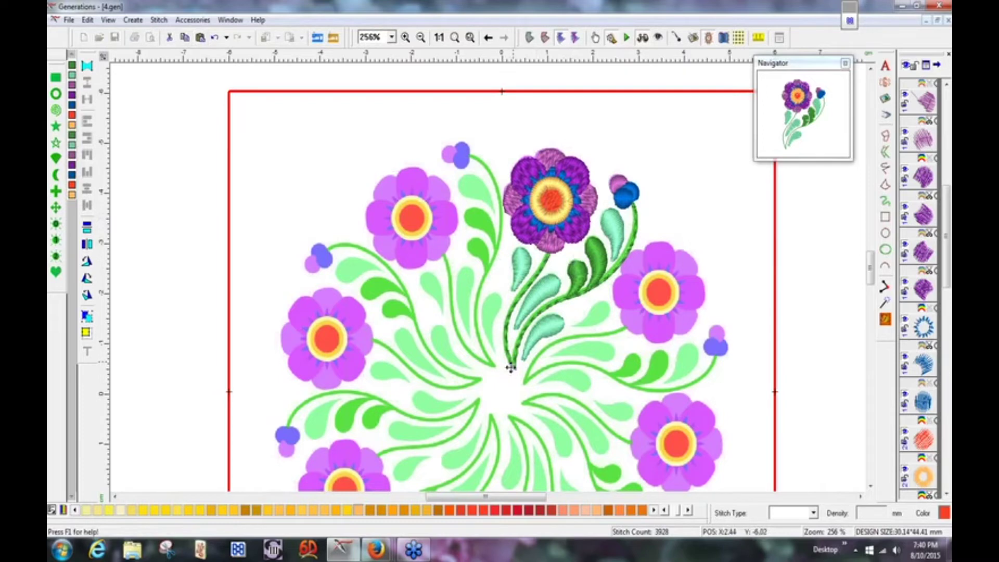
{"action": "left_click", "coordinate": [501, 393]}
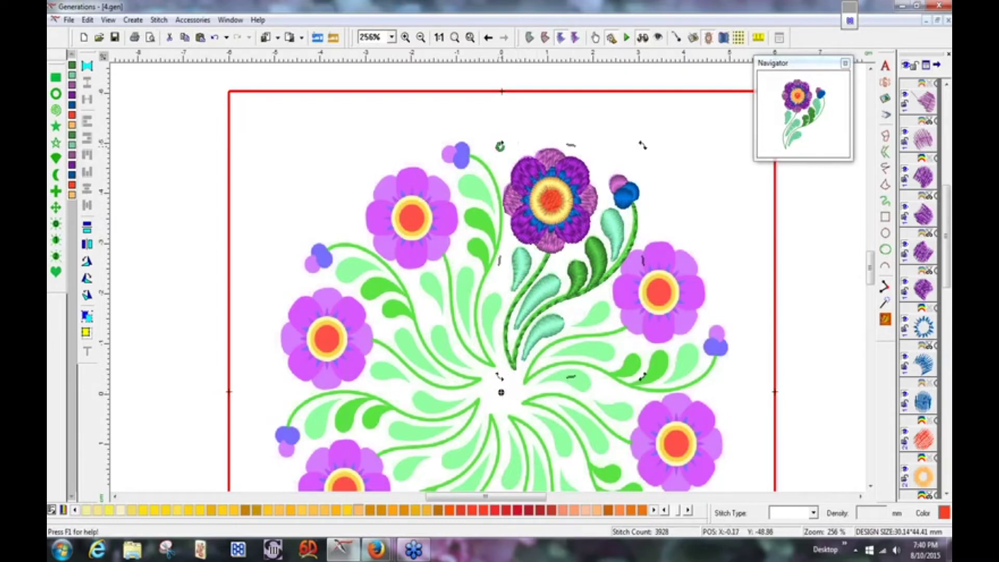
{"action": "left_click_drag", "start_coordinate": [500, 144], "coordinate": [658, 233]}
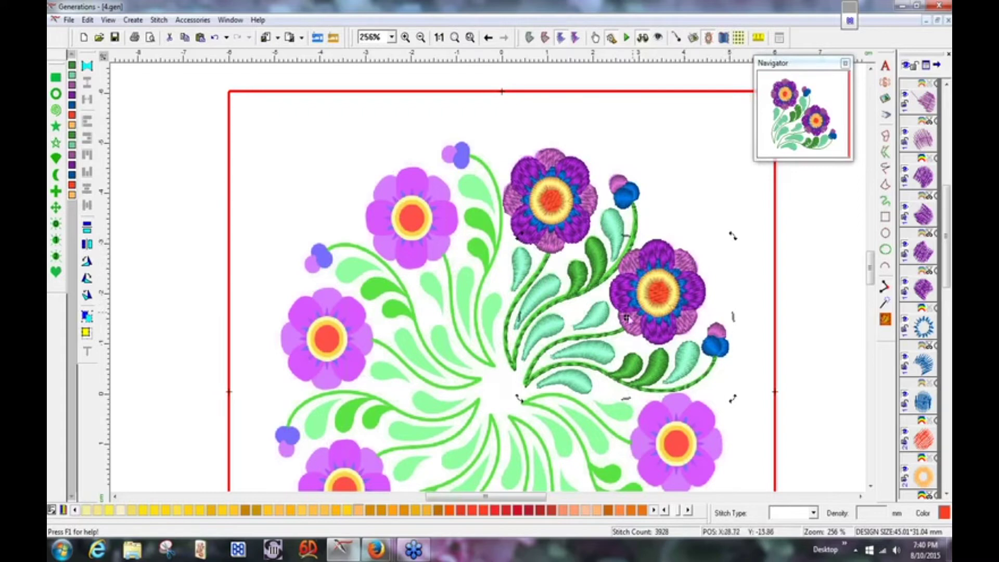
Reset the copy's rotation centre to the wreath's middle, fine-tune its angle against the artwork, and clear the selection.
{"action": "left_click", "coordinate": [627, 318]}
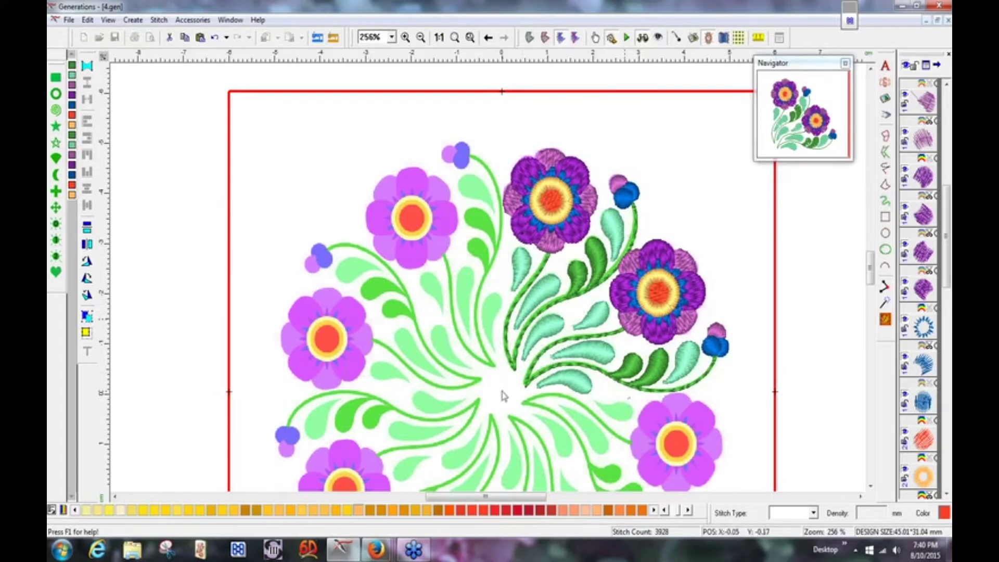
{"action": "left_click", "coordinate": [733, 235]}
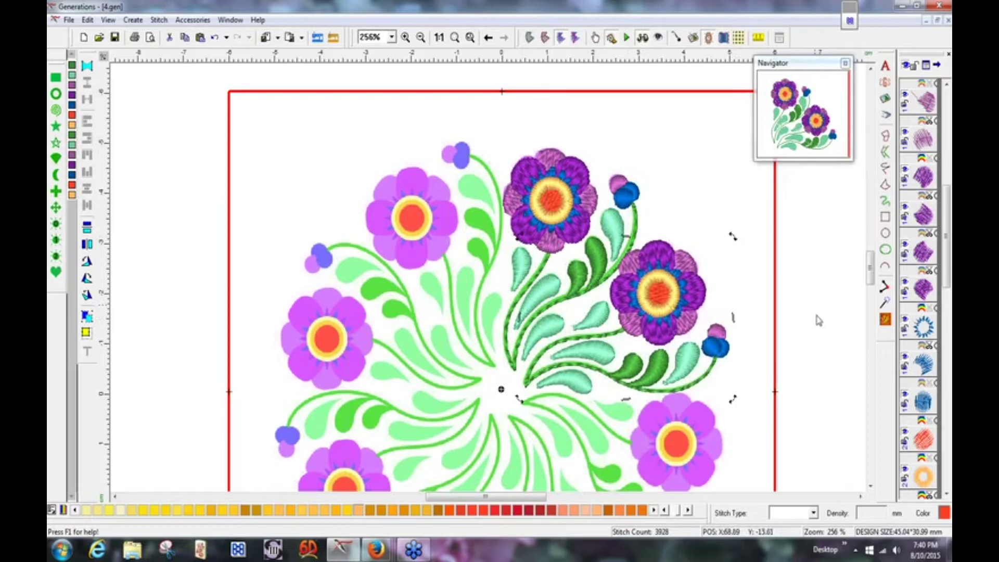
{"action": "left_click", "coordinate": [817, 343]}
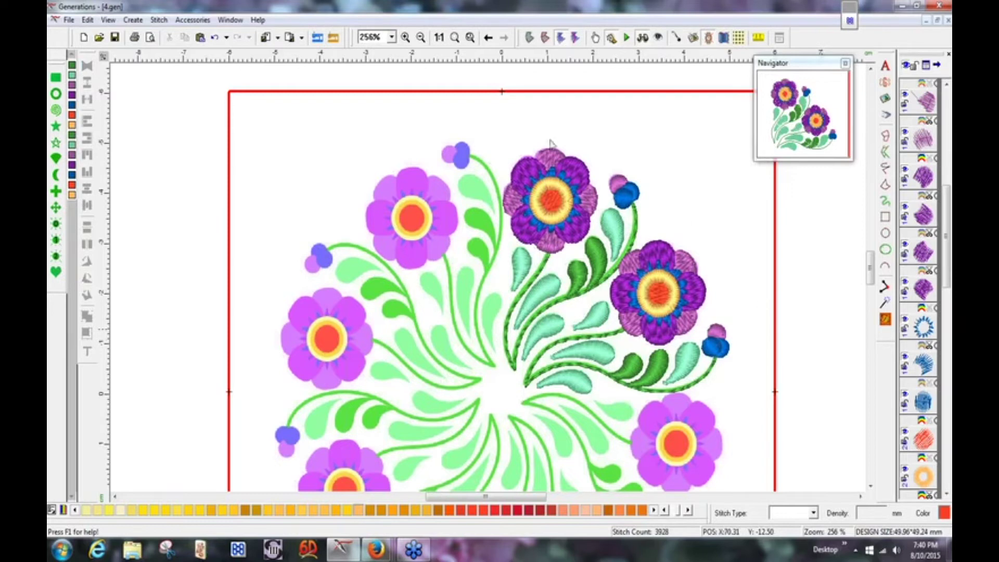
Merge the copy's Kelly 5540 and Nile 5511 green colour groups with the matching greens of the first motif.
{"action": "left_click", "coordinate": [455, 37]}
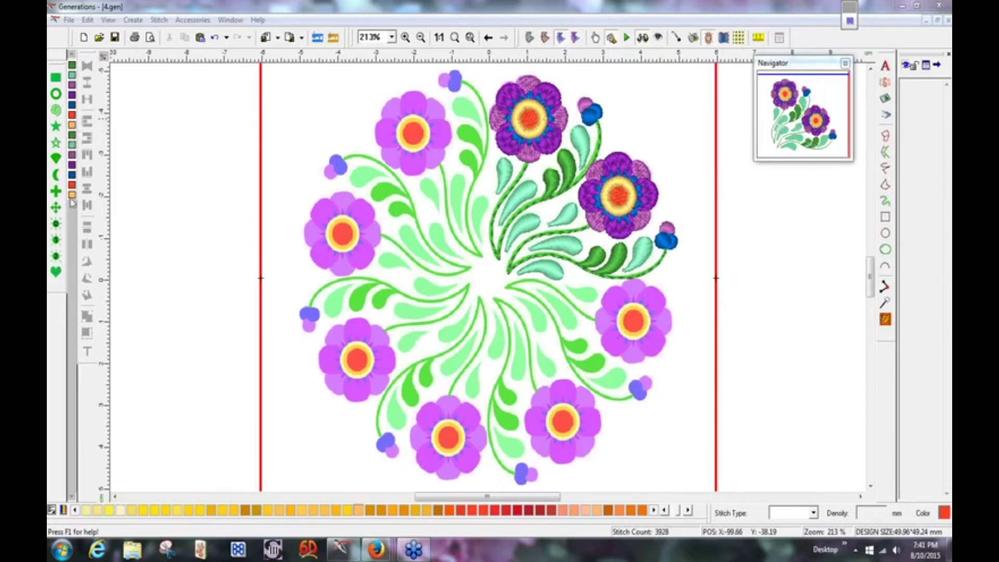
{"action": "left_click", "coordinate": [72, 136]}
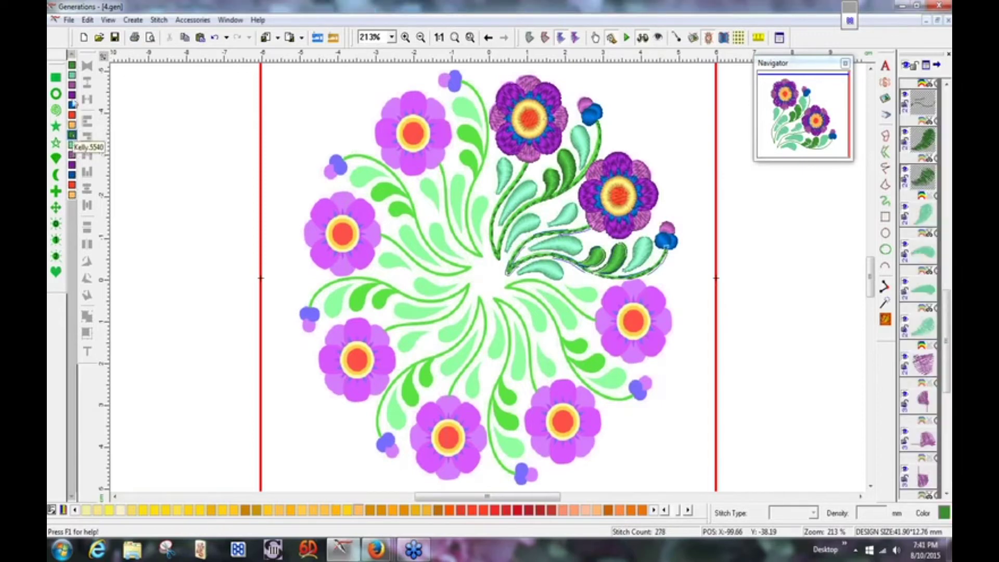
{"action": "left_click", "coordinate": [73, 136]}
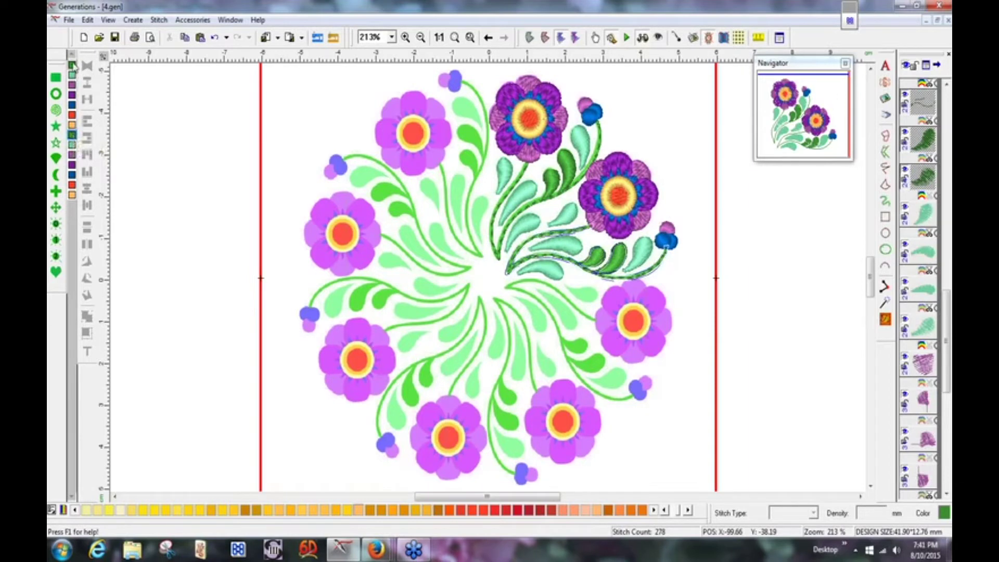
{"action": "left_click", "coordinate": [73, 140]}
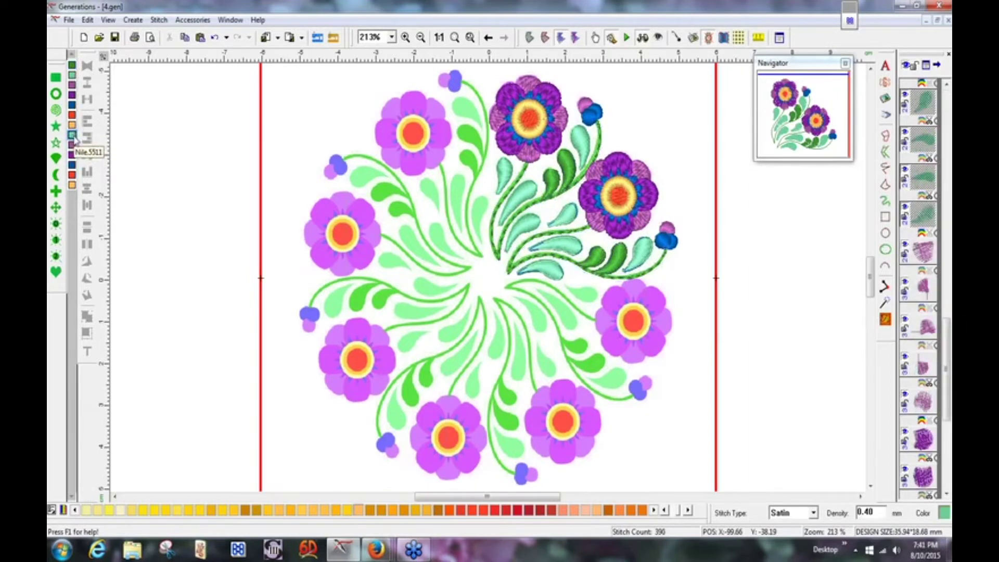
{"action": "left_click", "coordinate": [72, 75]}
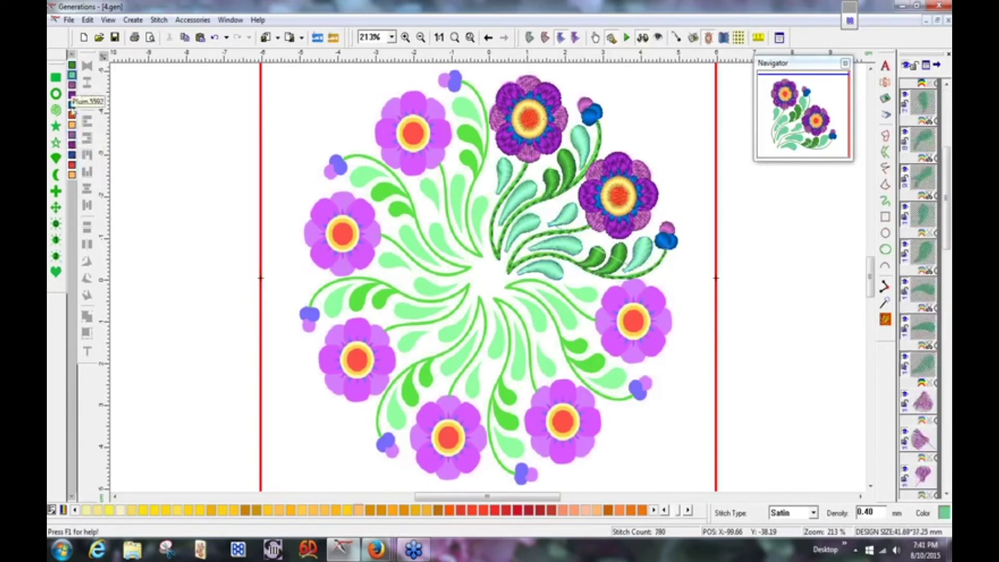
Merge the copy's Plum 5592 and dark purple petal colour groups with the matching purples of the first motif.
{"action": "left_click", "coordinate": [74, 137]}
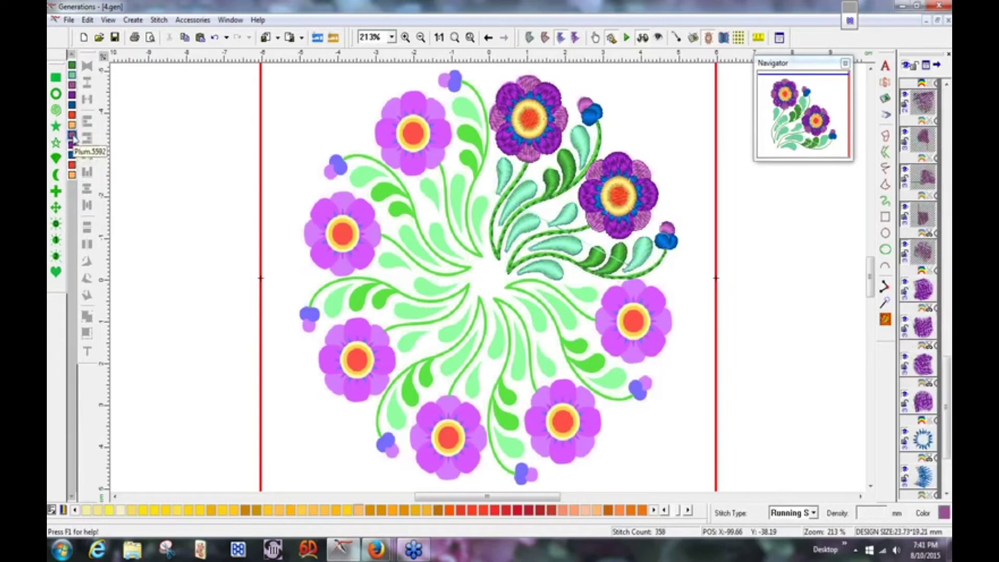
{"action": "left_click", "coordinate": [73, 136]}
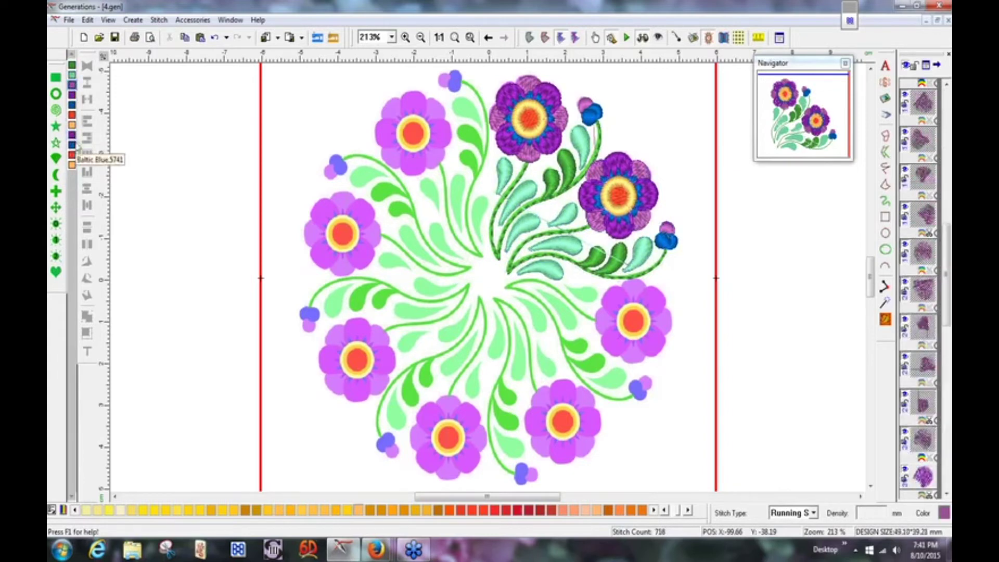
{"action": "left_click", "coordinate": [72, 136]}
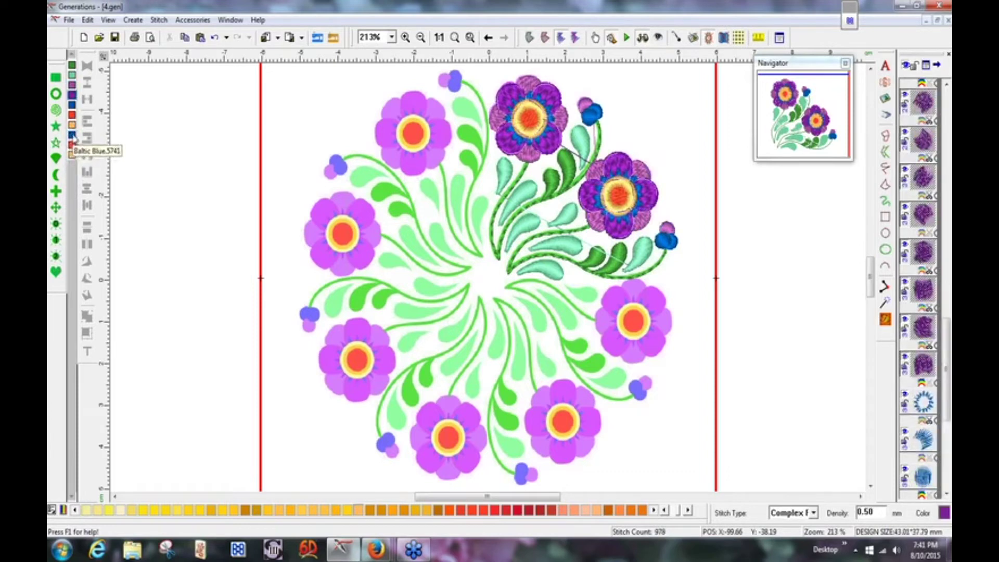
Merge the copy's Baltic Blue 5741 and Paprika 5536 colour groups with the first motif's blue and red.
{"action": "left_click", "coordinate": [73, 135]}
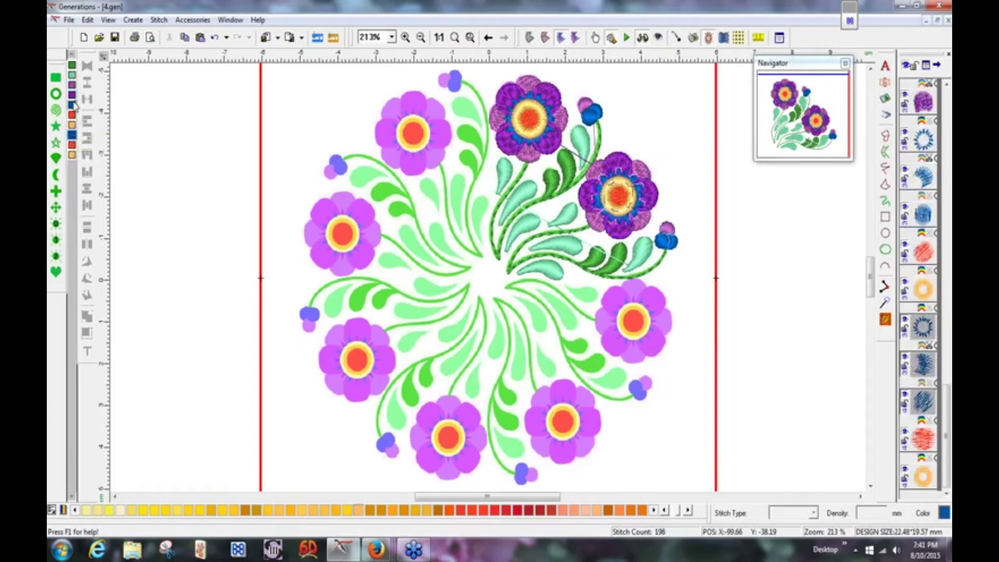
{"action": "left_click", "coordinate": [73, 145]}
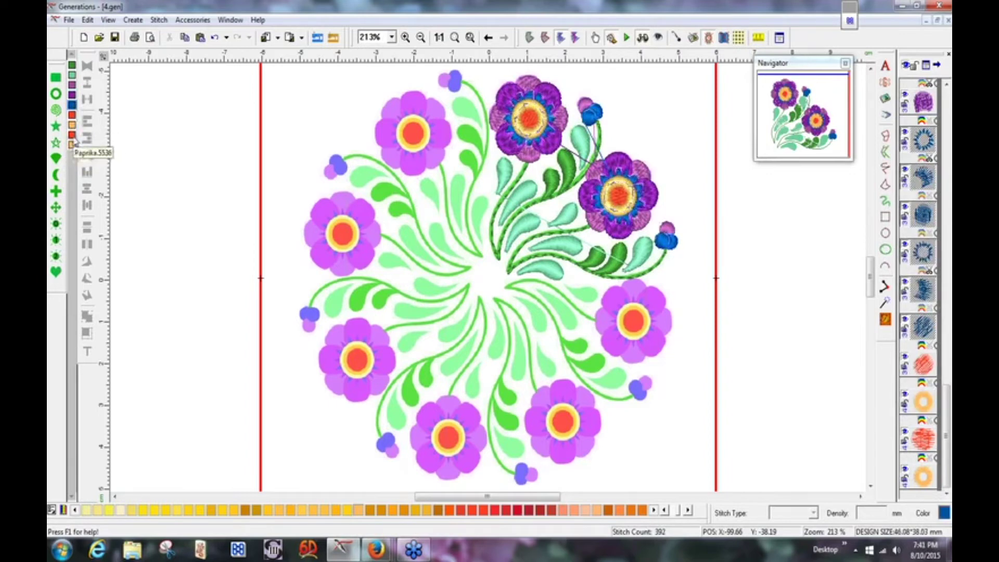
{"action": "left_click", "coordinate": [74, 134]}
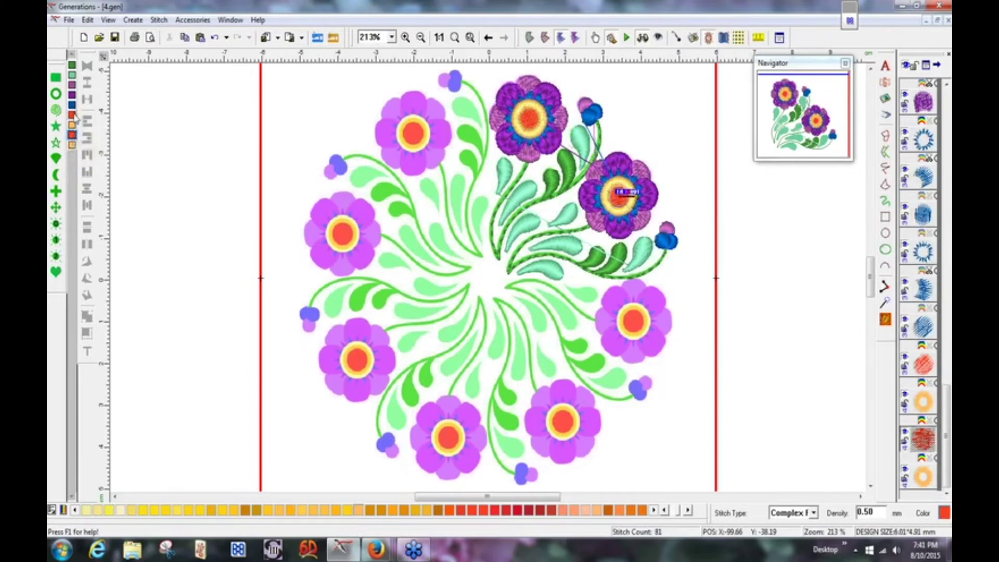
{"action": "left_click", "coordinate": [73, 115]}
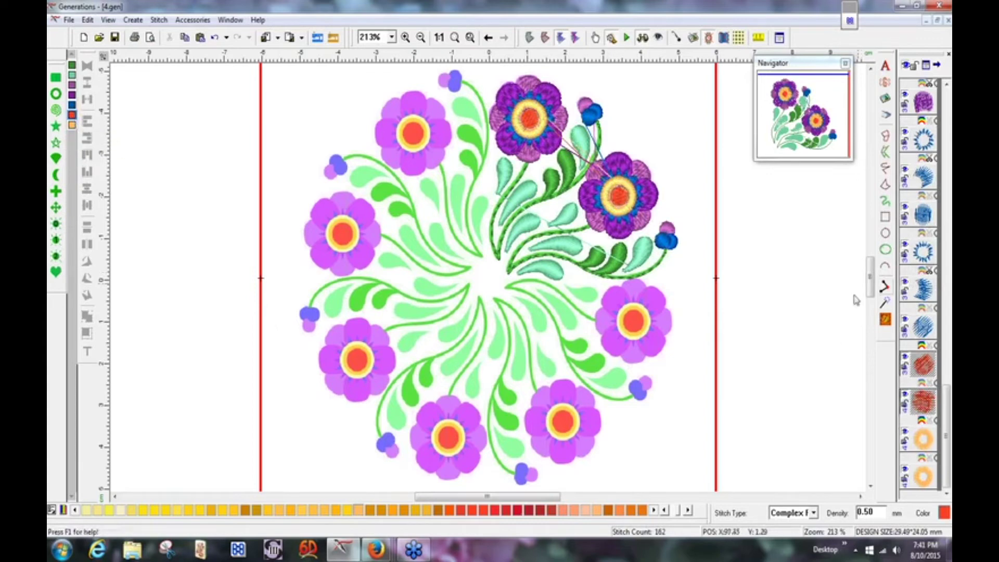
Regenerate the stitches of the merged design and clear the selection.
{"action": "left_click", "coordinate": [884, 319]}
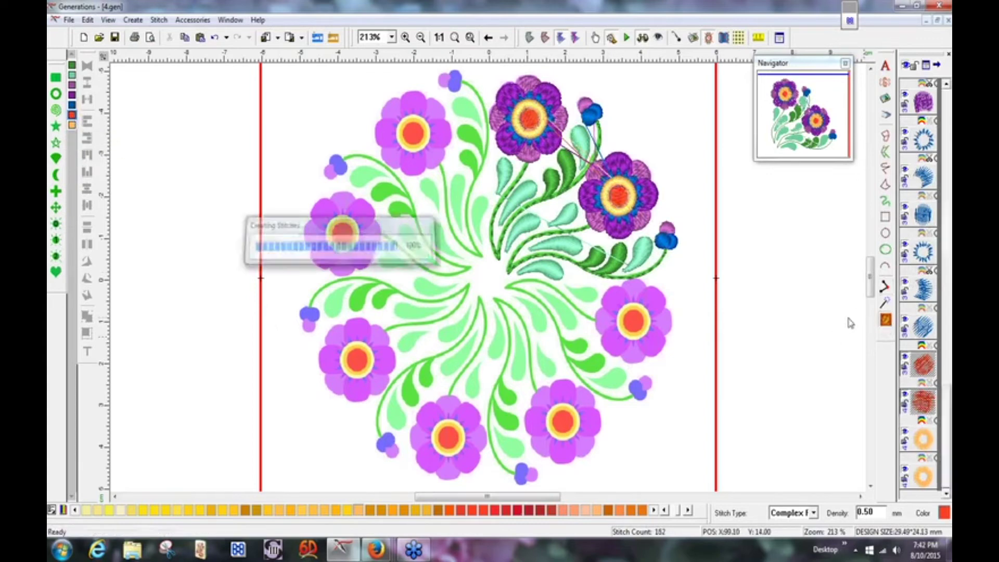
{"action": "left_click", "coordinate": [797, 308]}
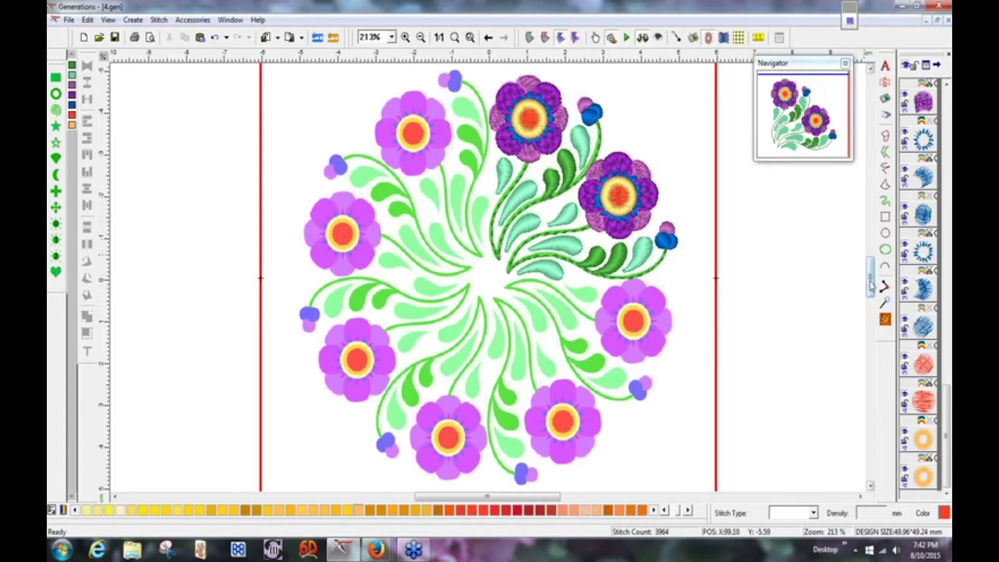
Review the stitching order in the object list, checking the red and yellow flower centres of both motifs one by one.
{"action": "scroll", "coordinate": [870, 283], "scroll_direction": "up", "scroll_amount": 2}
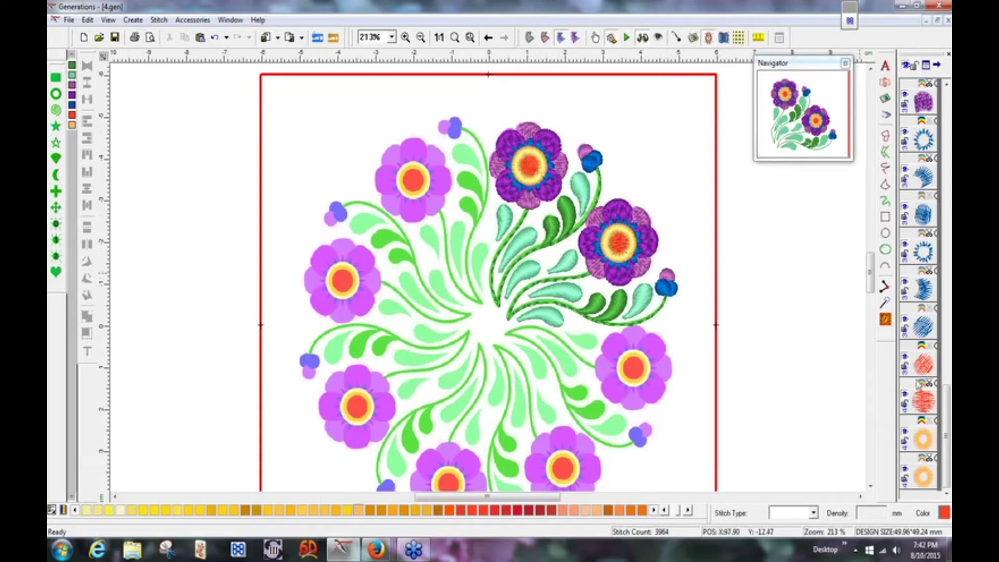
{"action": "scroll", "coordinate": [923, 250], "scroll_direction": "up", "scroll_amount": 10}
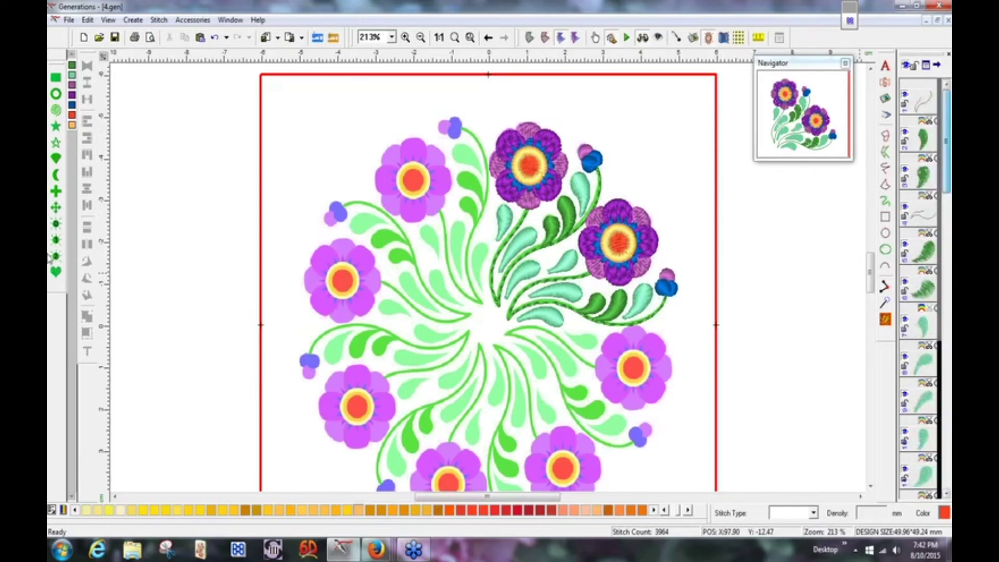
{"action": "left_click", "coordinate": [946, 263]}
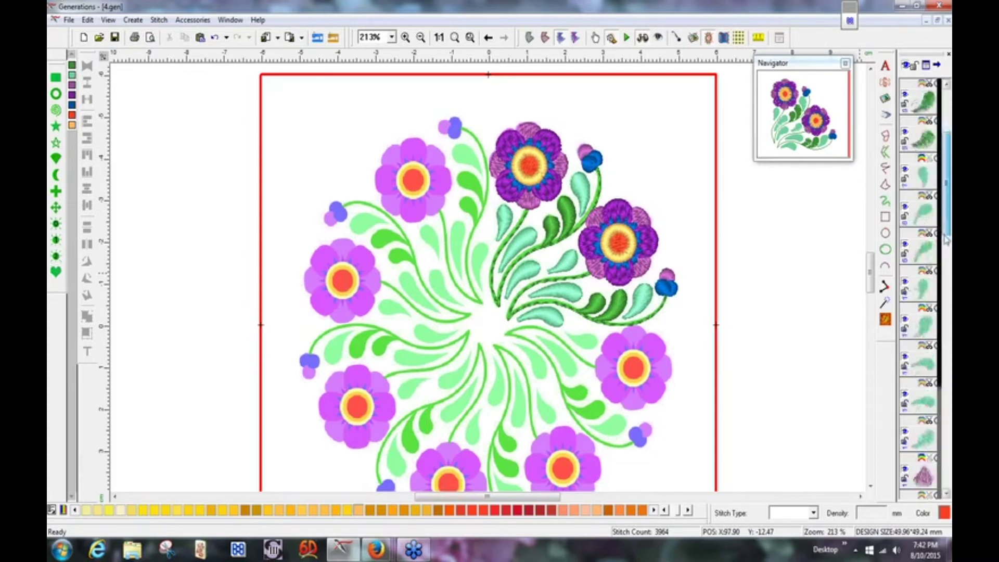
{"action": "left_click_drag", "start_coordinate": [944, 281], "coordinate": [945, 463]}
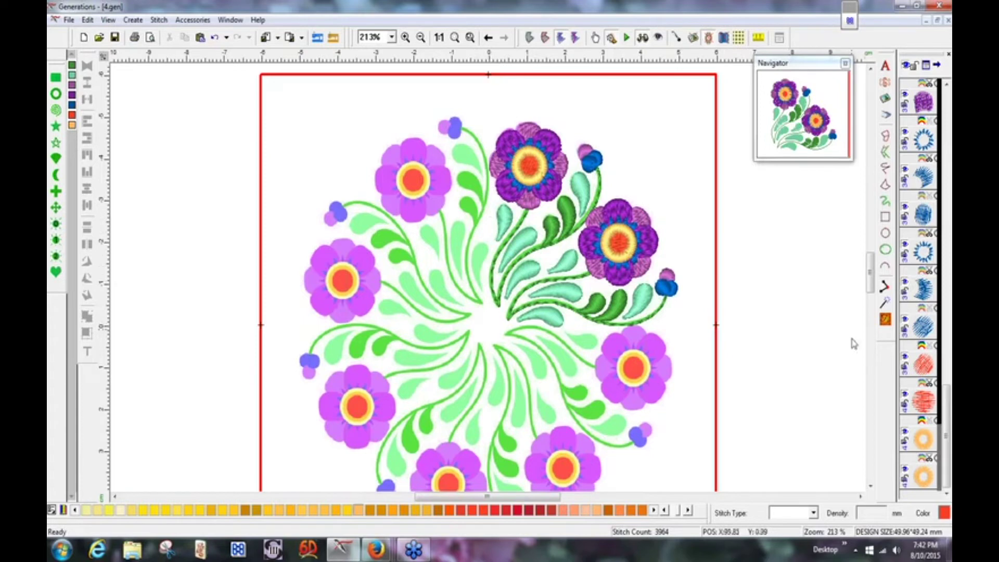
{"action": "left_click", "coordinate": [925, 362]}
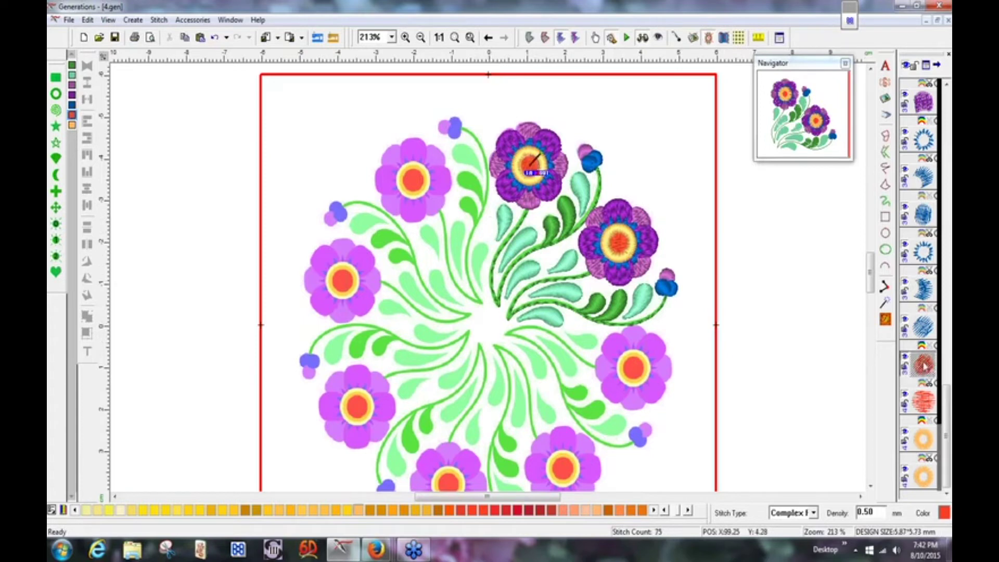
{"action": "left_click", "coordinate": [924, 406]}
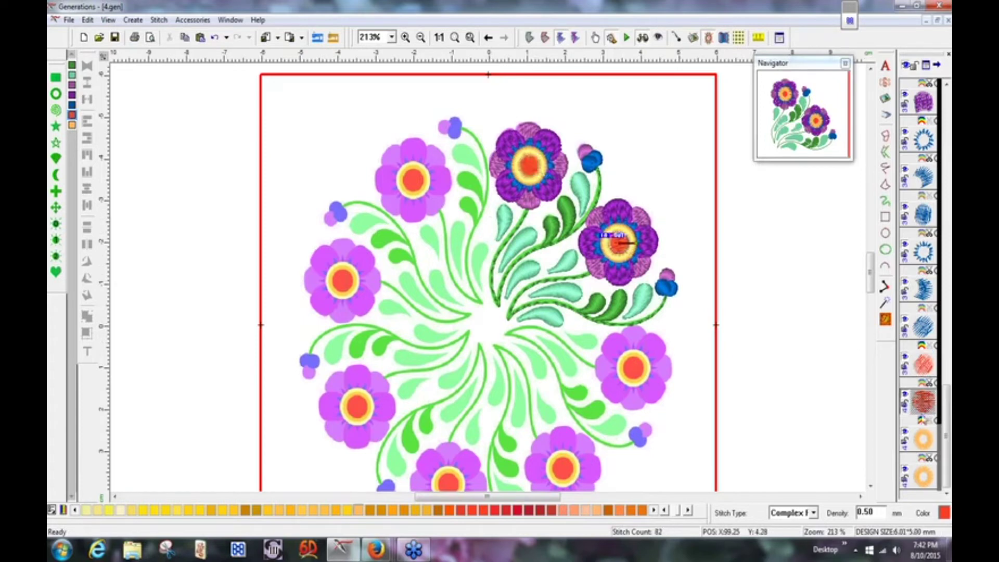
{"action": "left_click", "coordinate": [924, 441]}
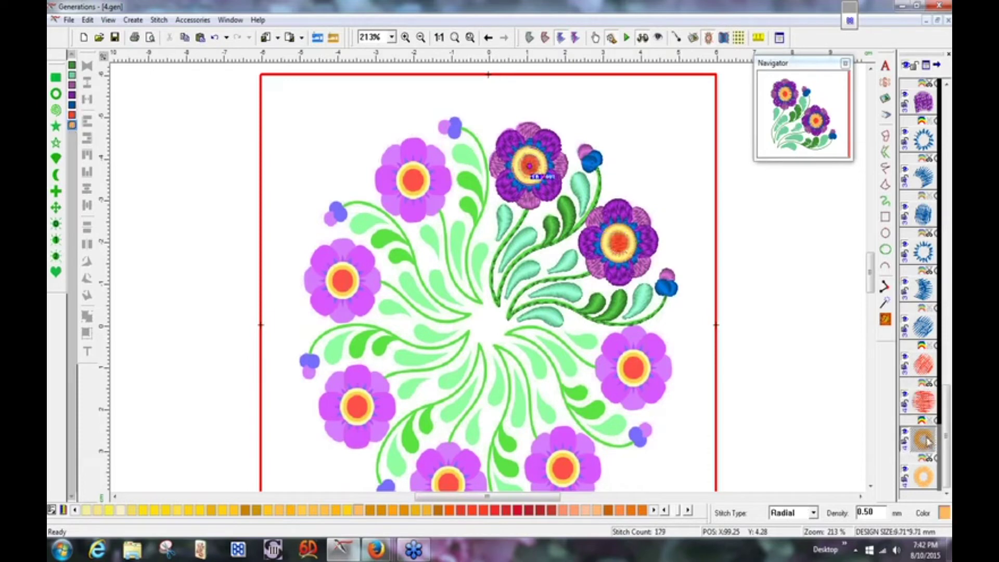
{"action": "left_click", "coordinate": [924, 483]}
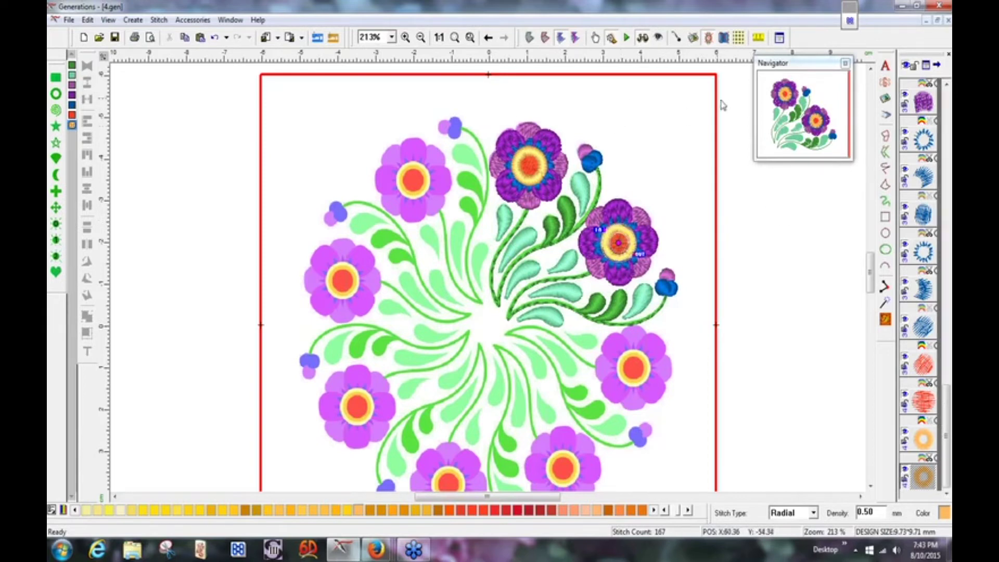
Group the two stitched motifs and duplicate the group in place.
{"action": "left_click", "coordinate": [524, 179]}
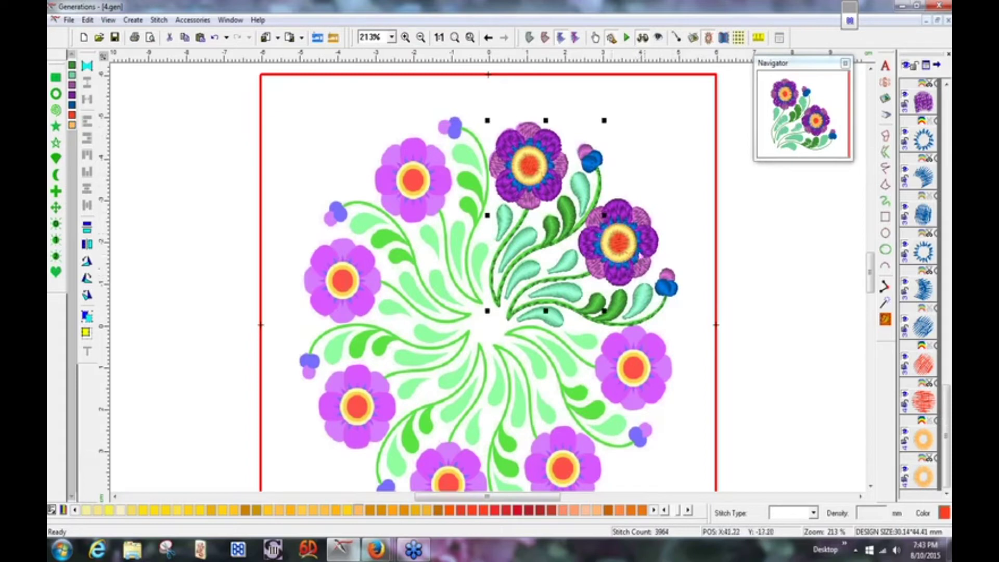
{"action": "left_click", "coordinate": [639, 265], "text": "ctrl"}
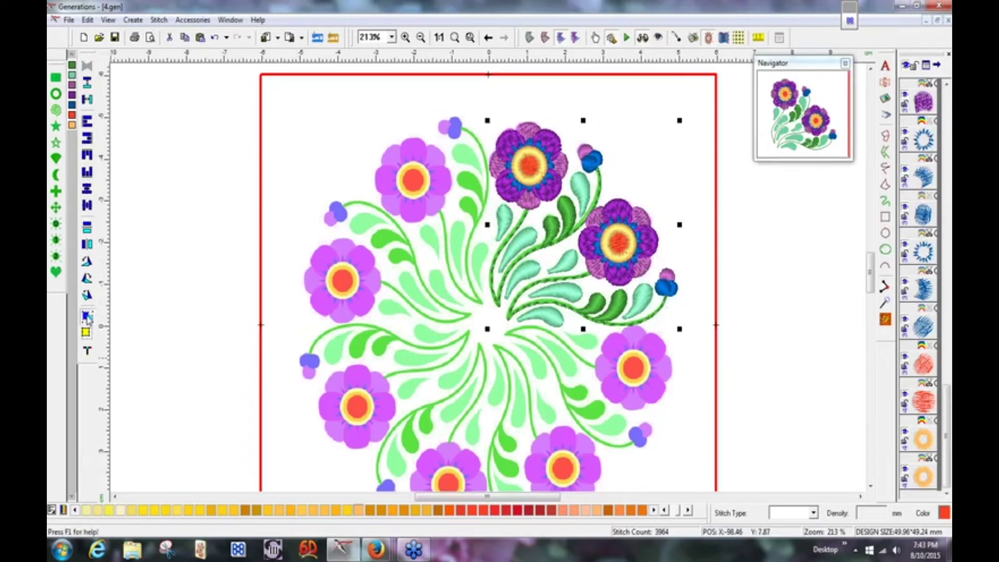
{"action": "left_click", "coordinate": [87, 316]}
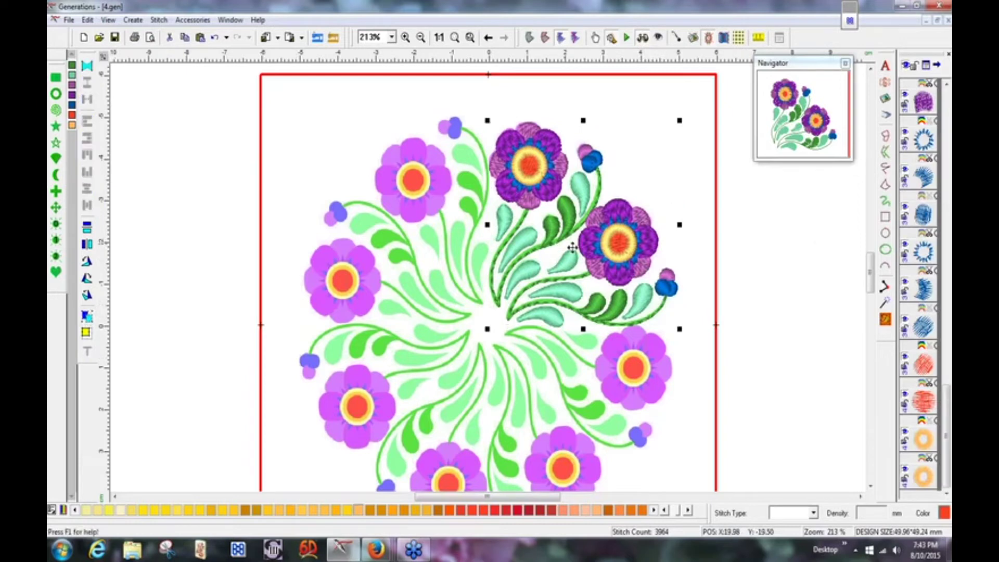
{"action": "left_click", "coordinate": [184, 37]}
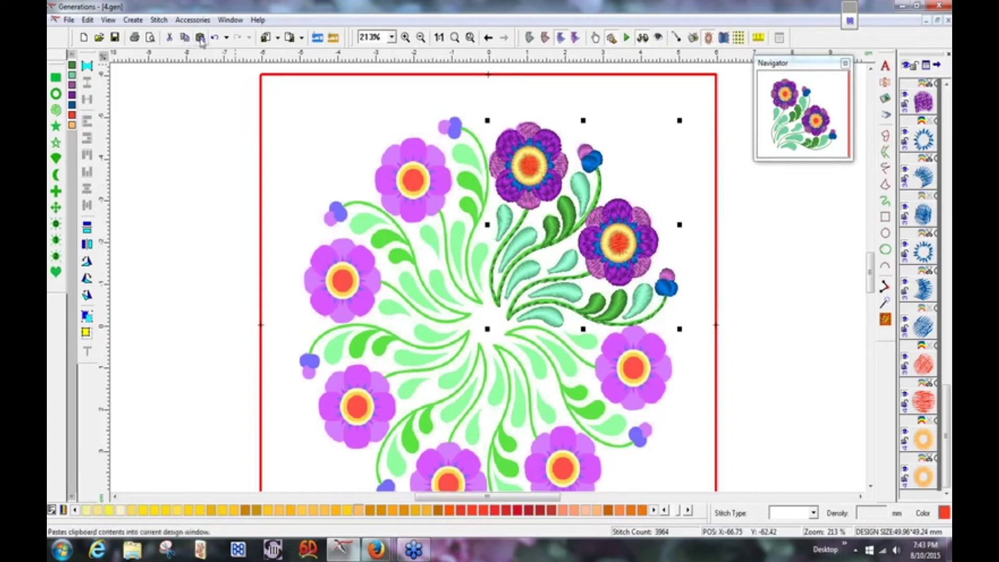
{"action": "left_click", "coordinate": [200, 38]}
{"action": "left_click", "coordinate": [599, 221]}
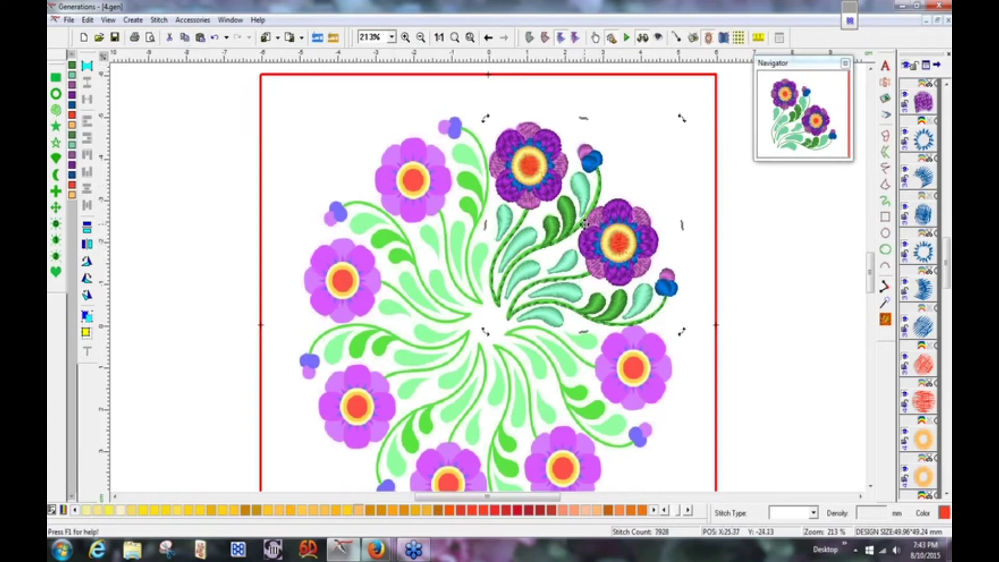
{"action": "left_click_drag", "start_coordinate": [486, 328], "coordinate": [488, 328]}
{"action": "left_click_drag", "start_coordinate": [681, 118], "coordinate": [709, 171]}
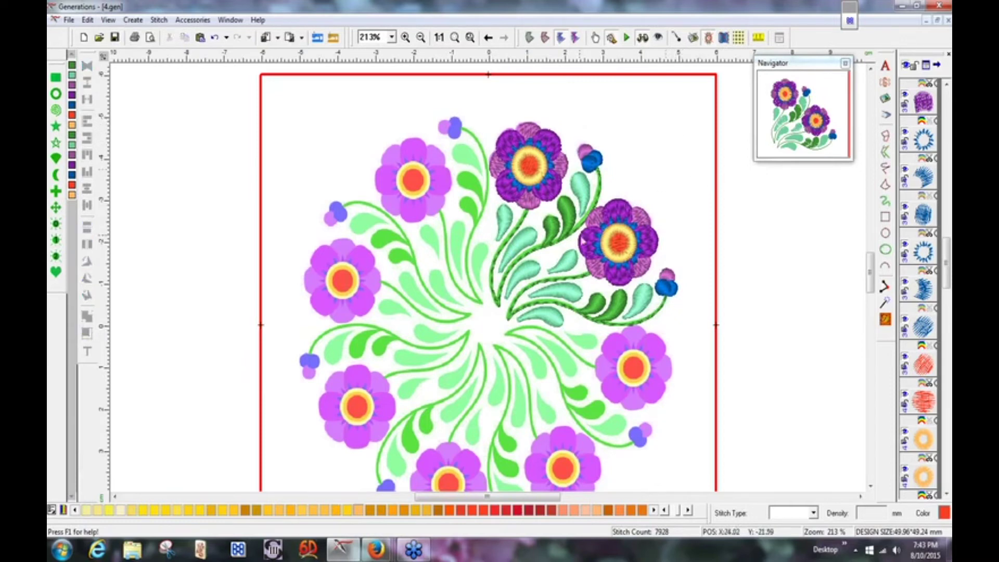
Set the duplicate's rotation centre to the wreath's middle and rotate it clockwise onto the next two flowers of the artwork.
{"action": "left_click", "coordinate": [582, 239]}
{"action": "left_click", "coordinate": [580, 233]}
{"action": "left_click_drag", "start_coordinate": [485, 331], "coordinate": [489, 326]}
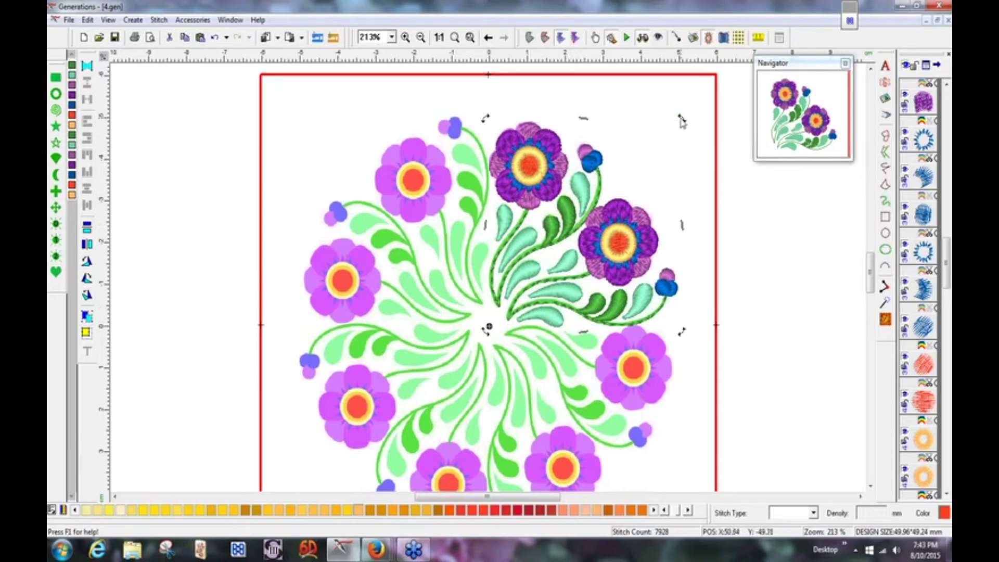
{"action": "left_click_drag", "start_coordinate": [681, 121], "coordinate": [629, 486]}
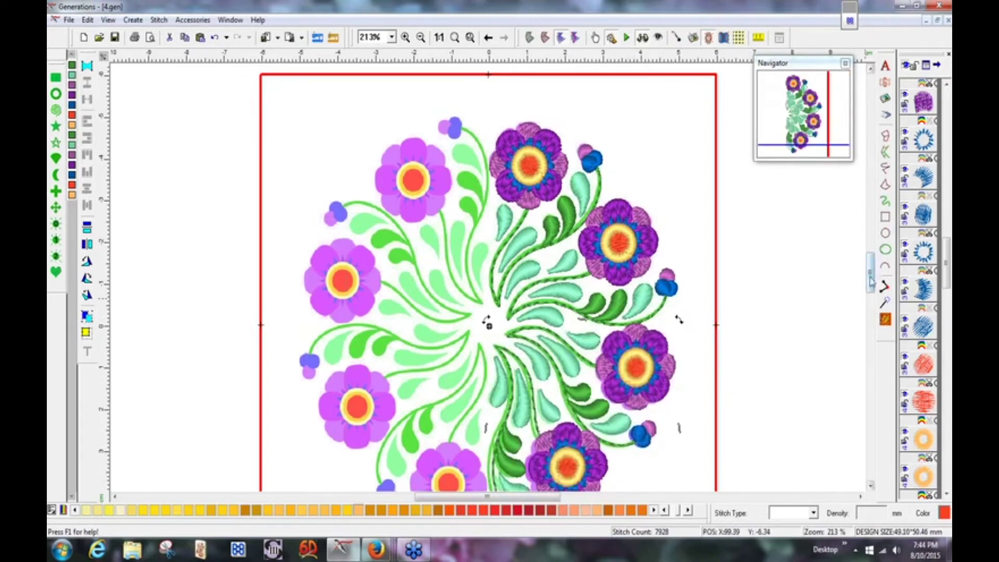
{"action": "scroll", "coordinate": [842, 283], "scroll_direction": "down", "scroll_amount": 3}
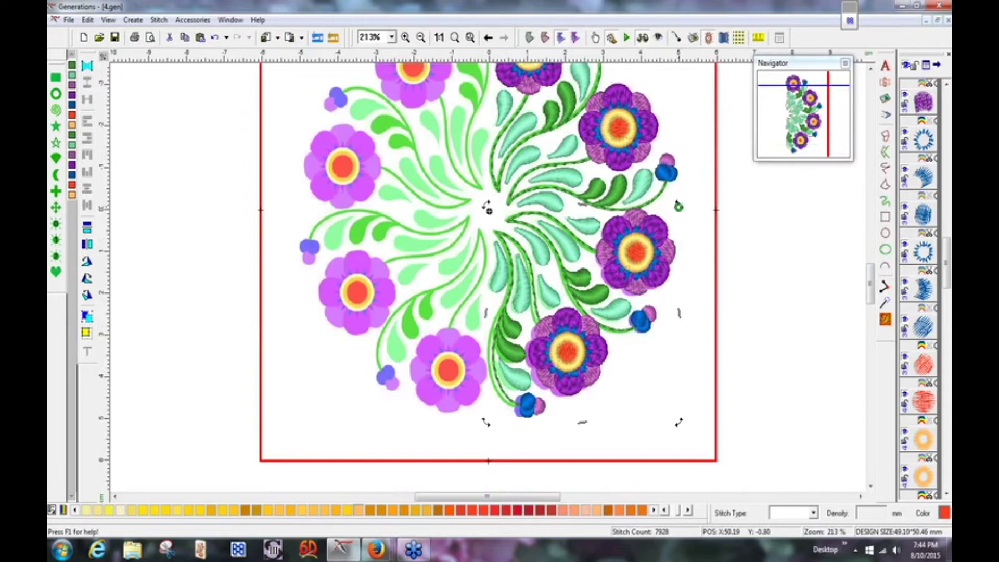
{"action": "left_click", "coordinate": [681, 211]}
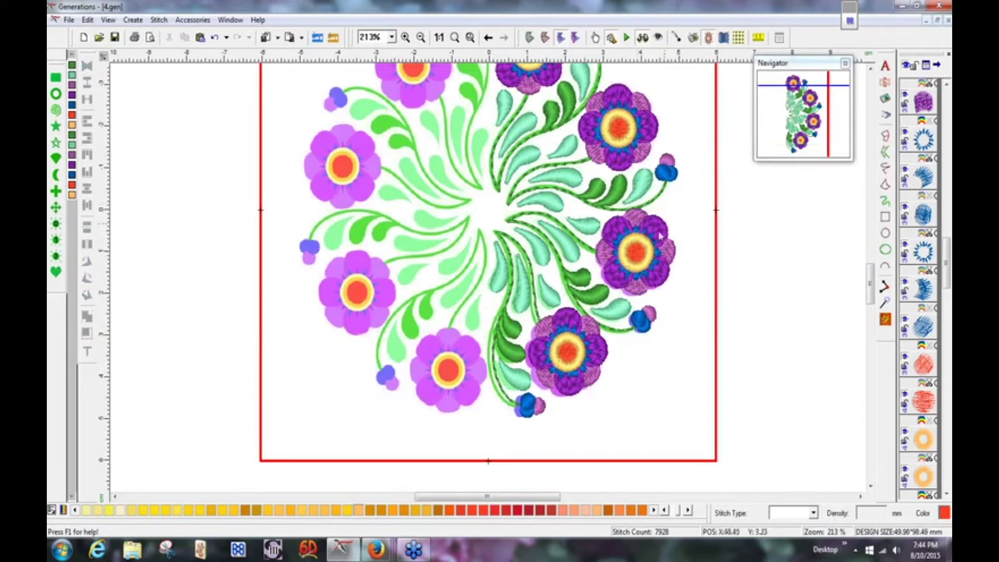
{"action": "left_click", "coordinate": [634, 253]}
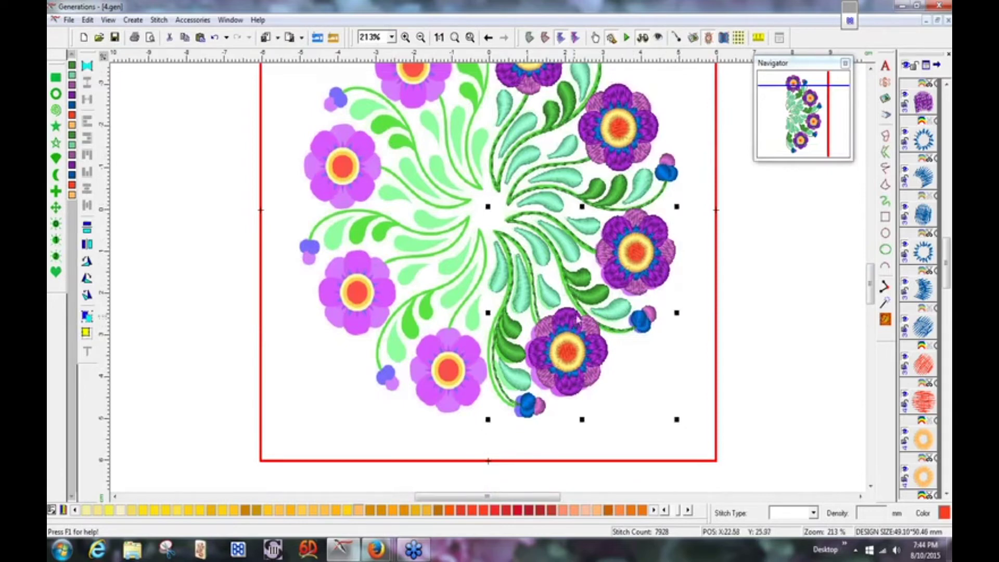
{"action": "left_click", "coordinate": [500, 223]}
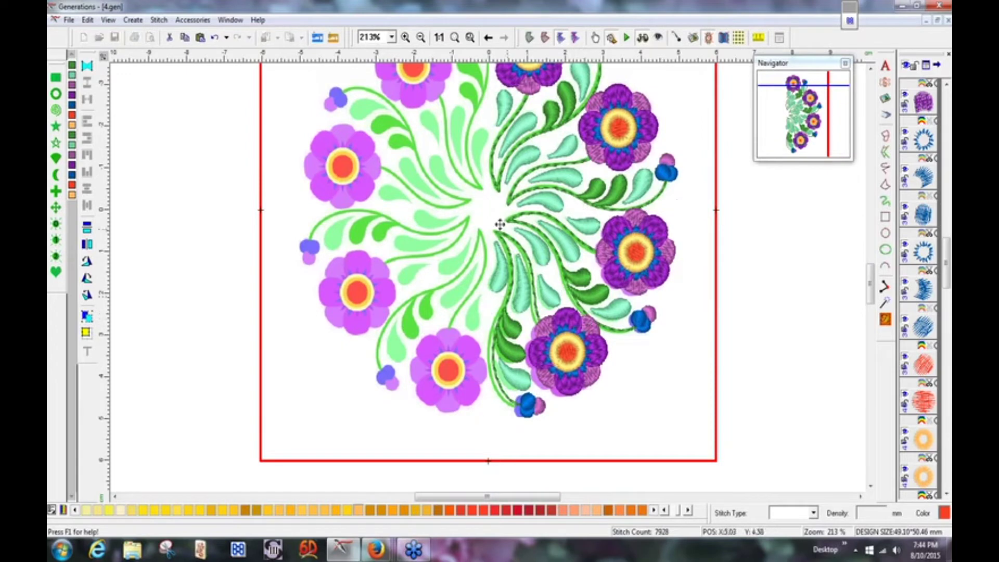
{"action": "left_click", "coordinate": [491, 216]}
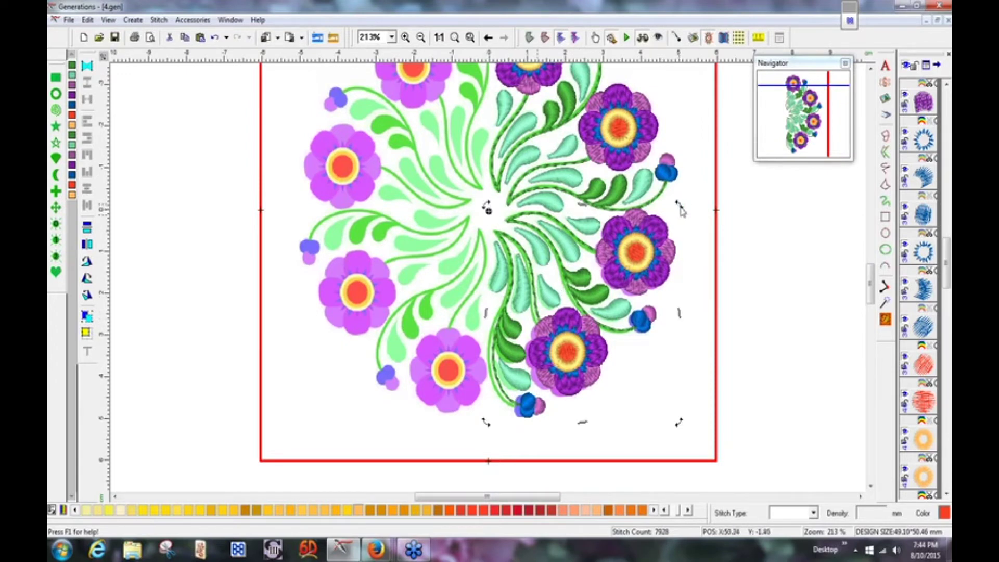
{"action": "left_click_drag", "start_coordinate": [681, 210], "coordinate": [683, 213]}
{"action": "left_click", "coordinate": [682, 211]}
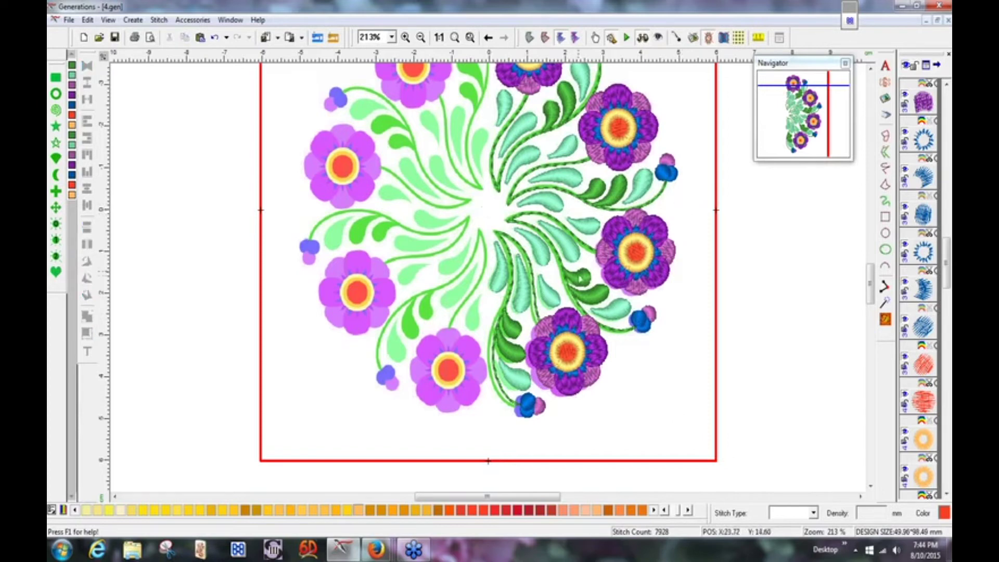
Reset the duplicate's rotation centre to the wreath's middle, rotate it by 2 degrees to match the artwork, and clear the selection.
{"action": "left_click", "coordinate": [580, 289]}
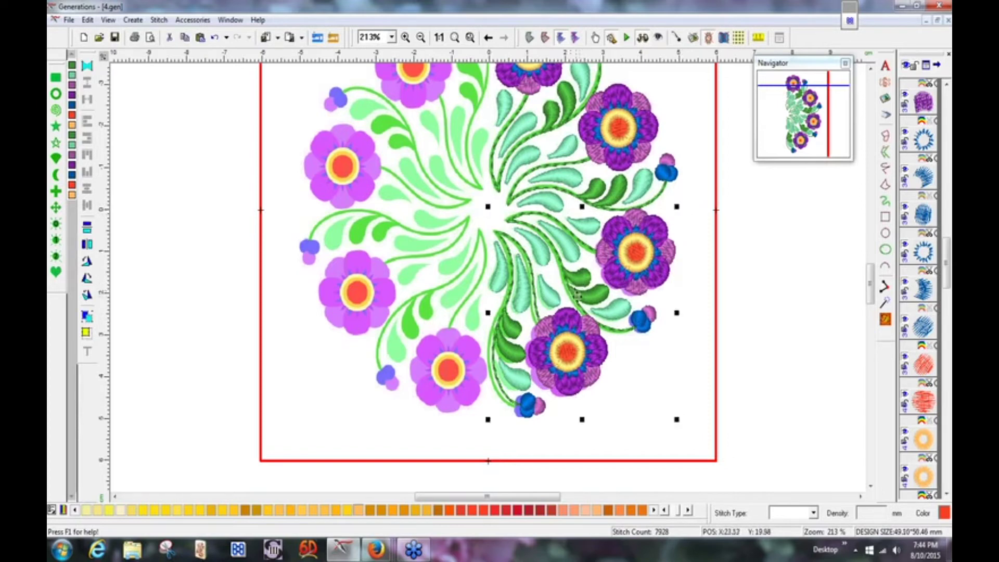
{"action": "left_click", "coordinate": [579, 296]}
{"action": "left_click", "coordinate": [490, 214]}
{"action": "left_click", "coordinate": [491, 212]}
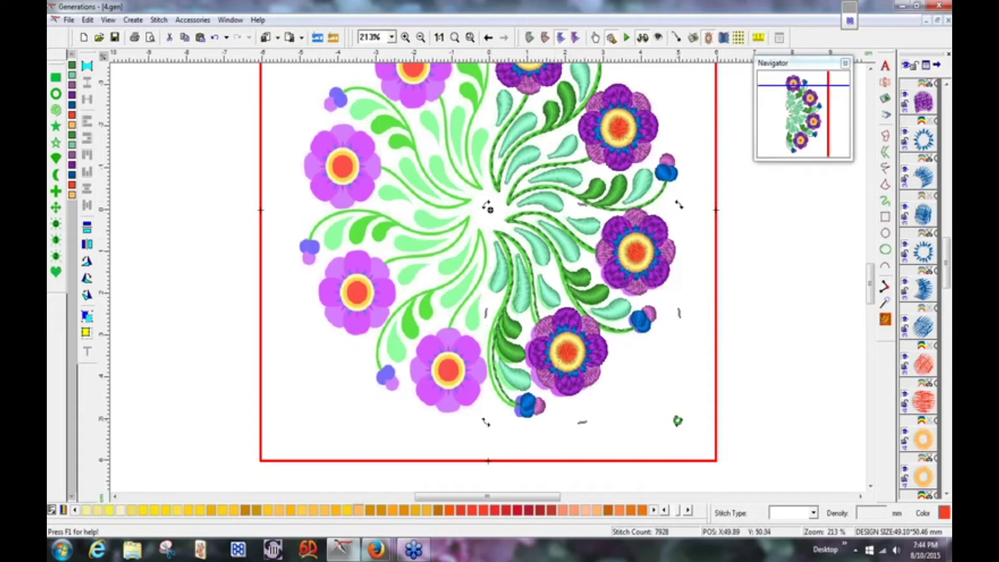
{"action": "left_click_drag", "start_coordinate": [676, 421], "coordinate": [676, 430]}
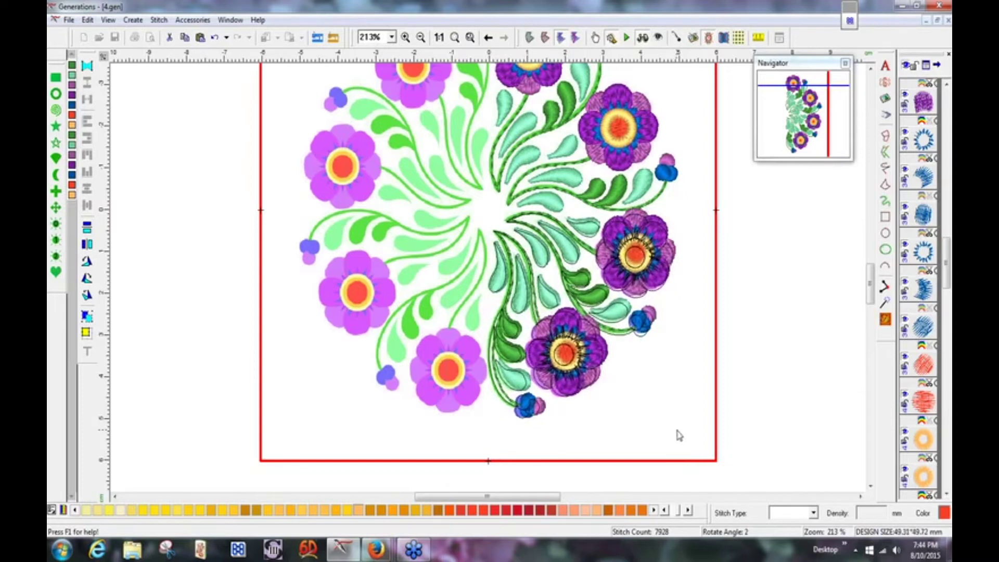
{"action": "left_click", "coordinate": [815, 356]}
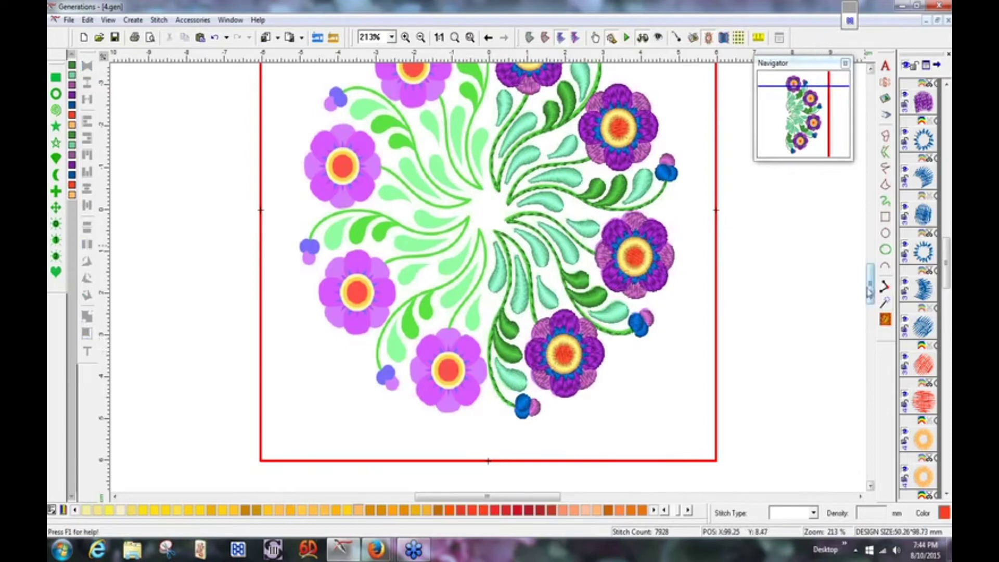
Merge the duplicate's Kelly 5540, light green, plum and dark purple colour groups with the matching colours of the first two motifs.
{"action": "scroll", "coordinate": [872, 295], "scroll_direction": "up", "scroll_amount": 2}
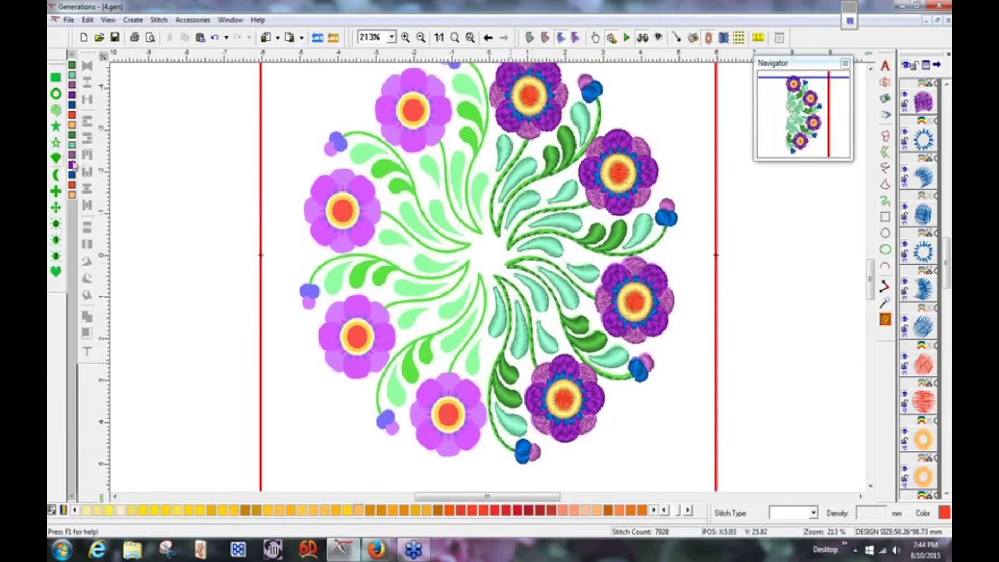
{"action": "left_click", "coordinate": [72, 135]}
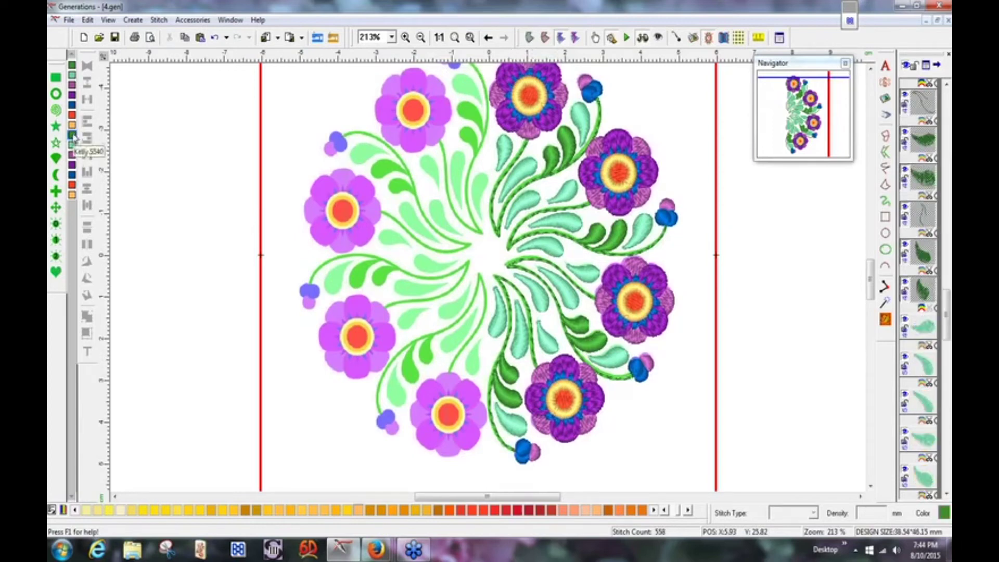
{"action": "left_click", "coordinate": [73, 145]}
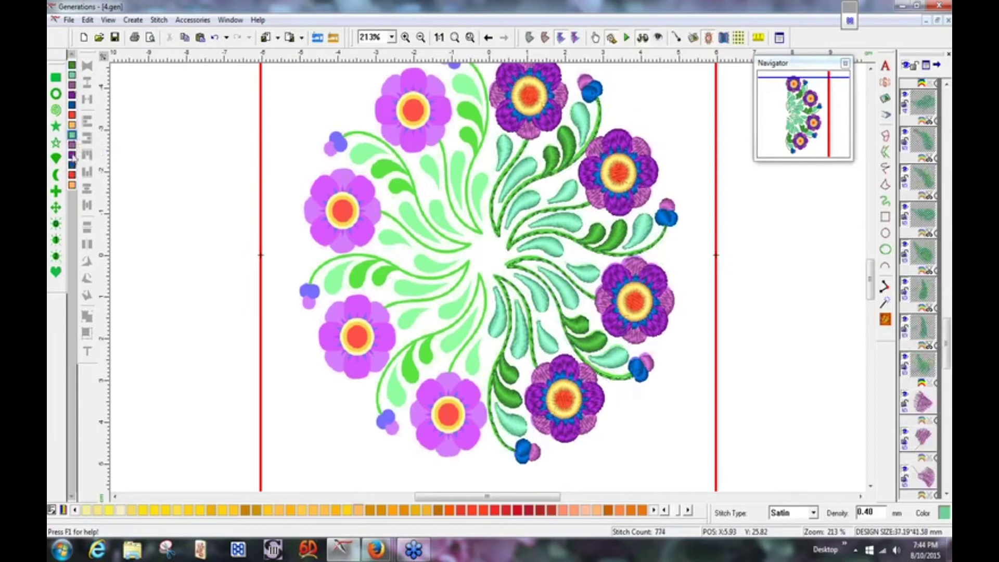
{"action": "left_click", "coordinate": [73, 85]}
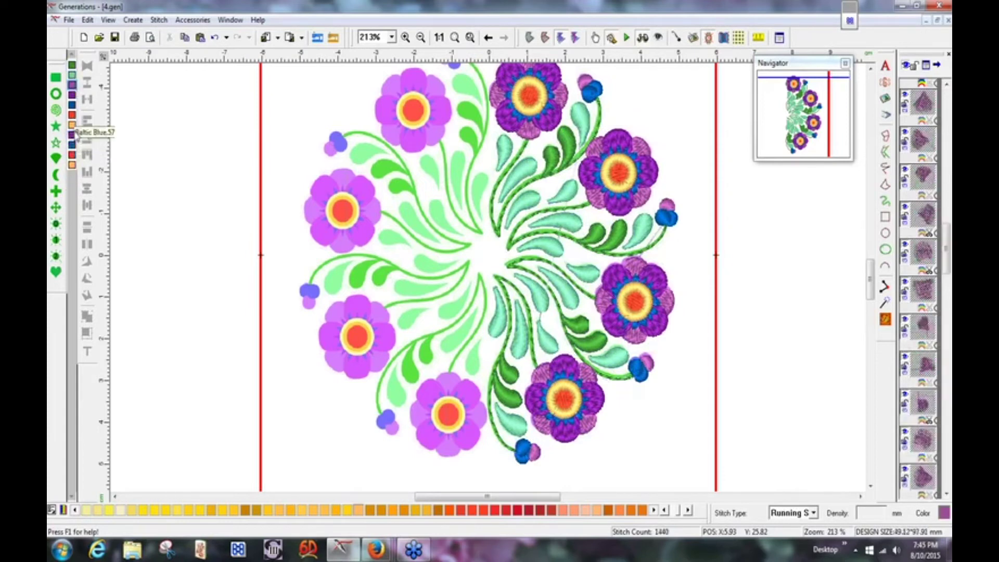
{"action": "left_click", "coordinate": [73, 134]}
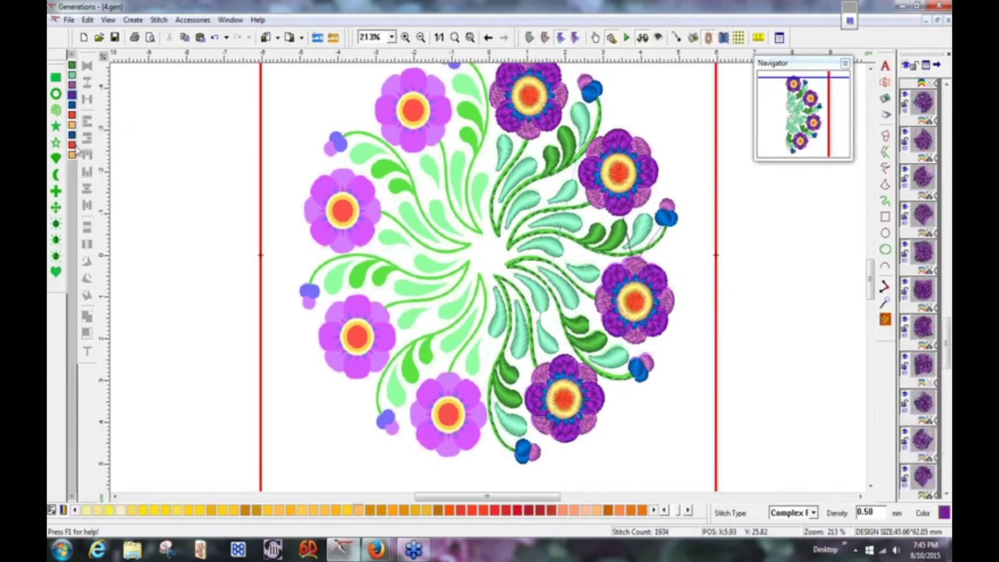
Merge the duplicate's blue, Paprika 5536 and Visor Gold 5698 groups with their matching colours, and regenerate the whole design's stitches.
{"action": "left_click", "coordinate": [73, 145]}
{"action": "left_click", "coordinate": [73, 144]}
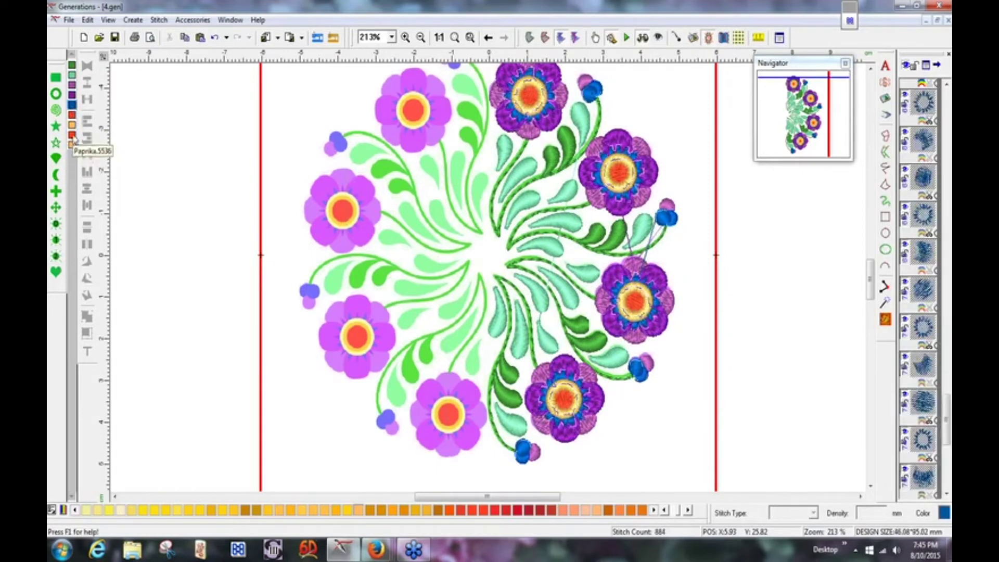
{"action": "left_click", "coordinate": [73, 143]}
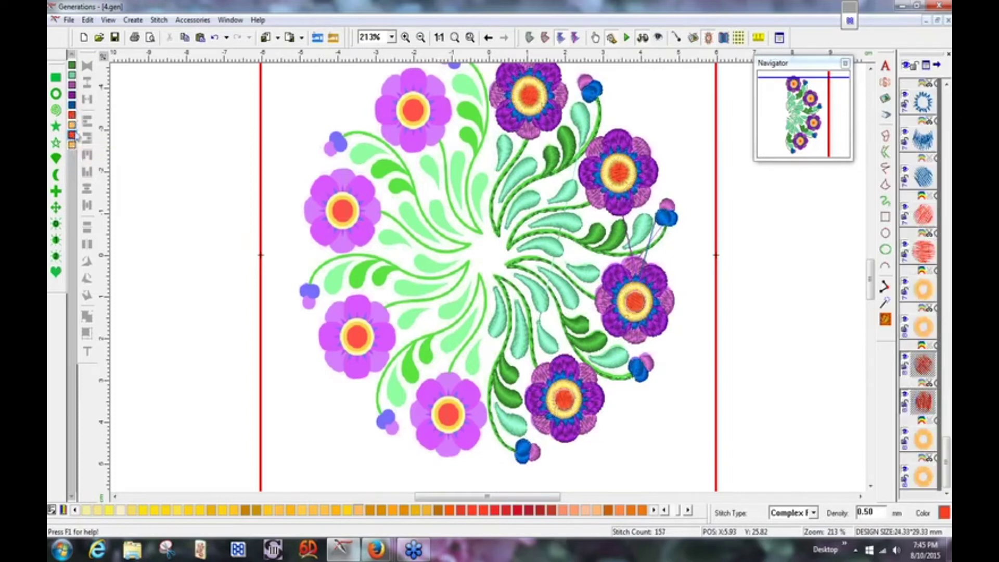
{"action": "left_click", "coordinate": [73, 135]}
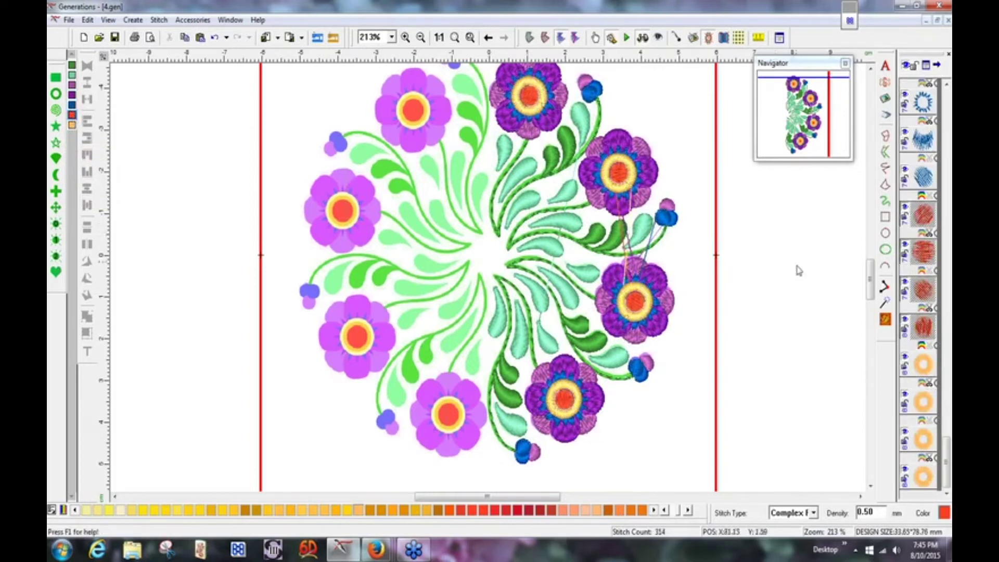
{"action": "key", "text": "ctrl+a"}
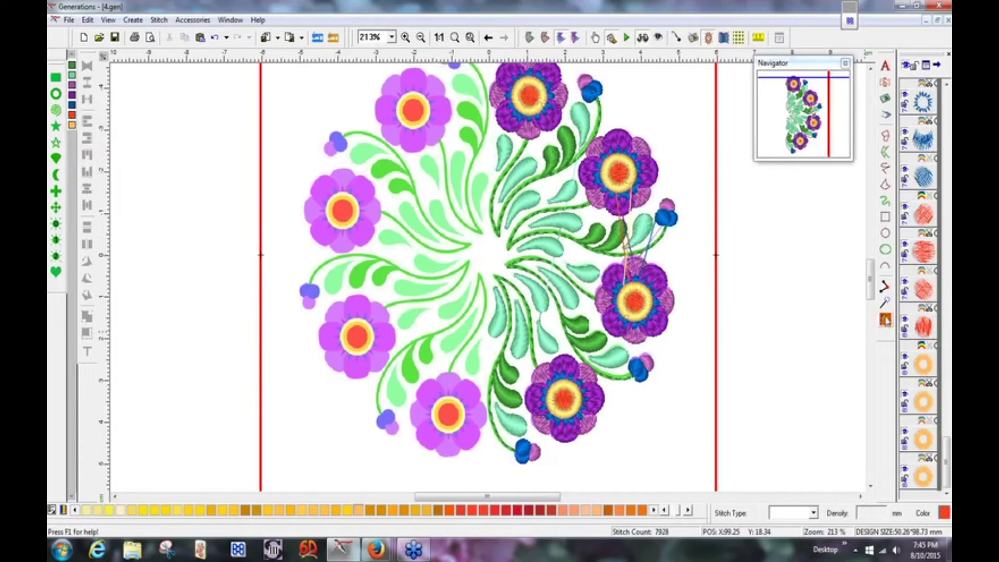
{"action": "left_click", "coordinate": [885, 319]}
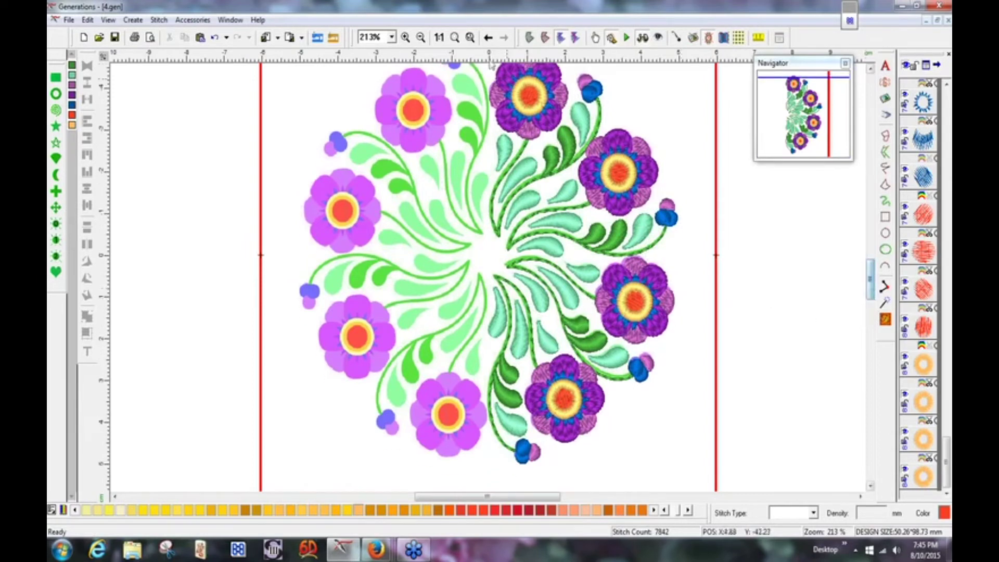
Group the two stitched motif groups covering four flowers and duplicate the combined group in place.
{"action": "left_click", "coordinate": [392, 38]}
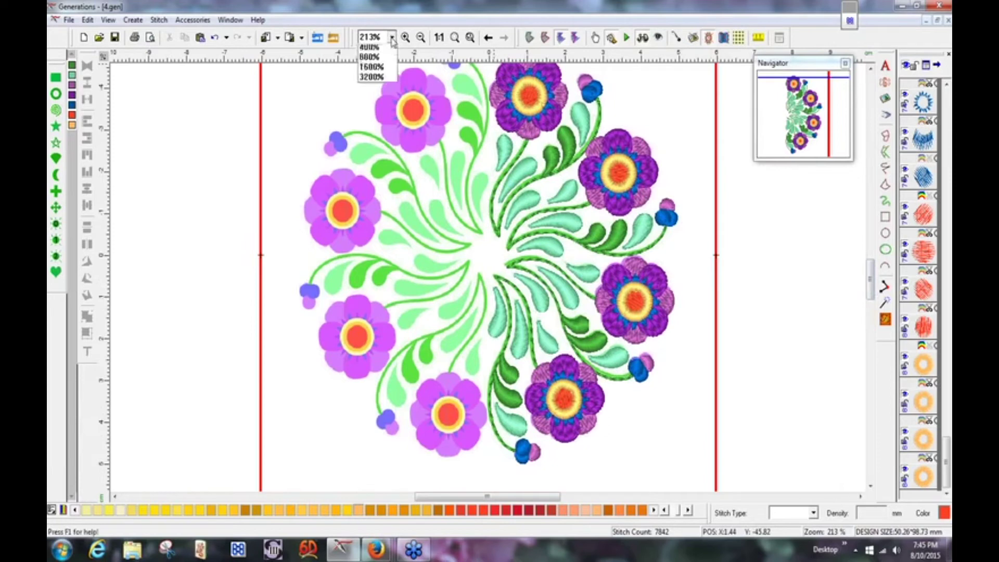
{"action": "left_click", "coordinate": [378, 94]}
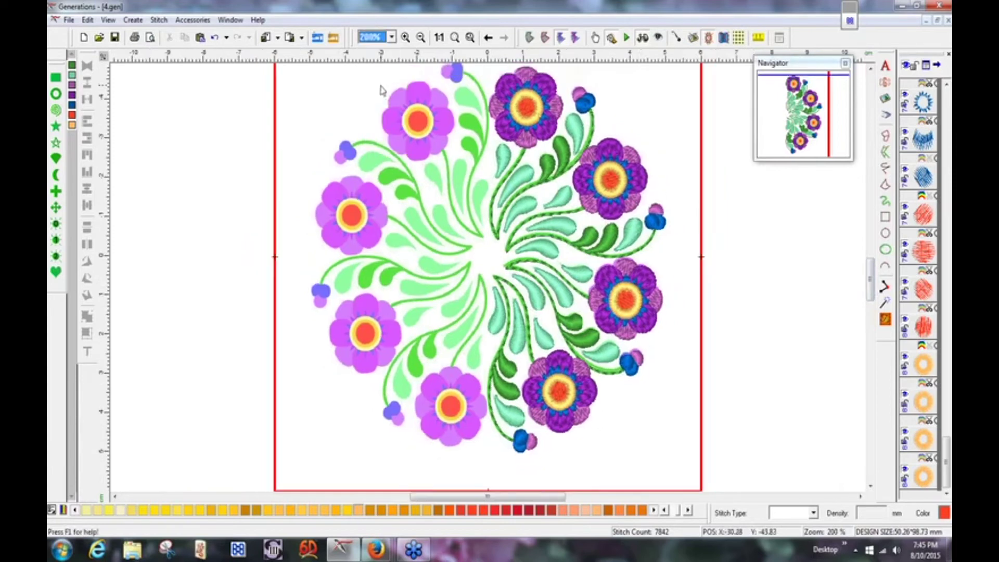
{"action": "left_click", "coordinate": [586, 179]}
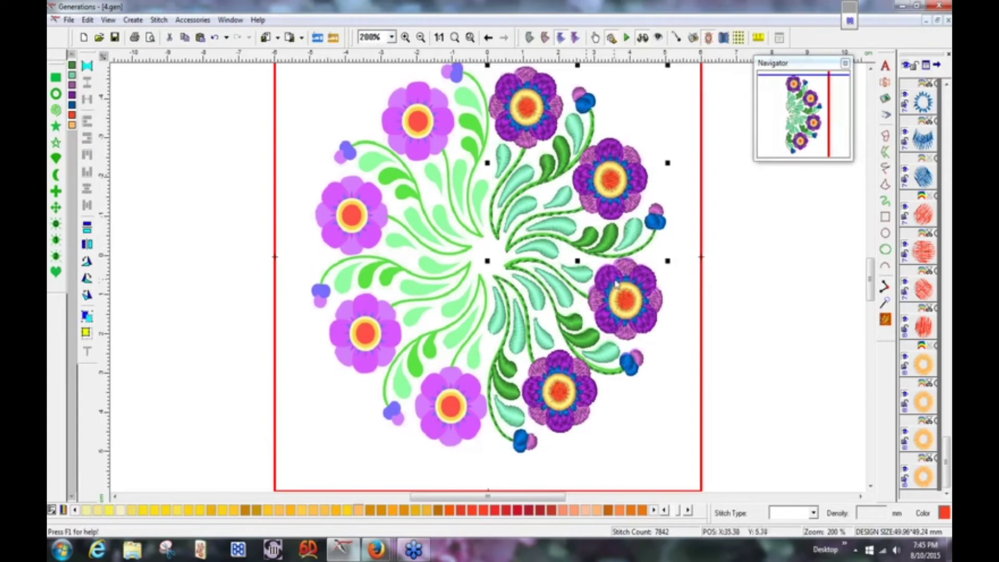
{"action": "left_click", "coordinate": [564, 359], "text": "shift"}
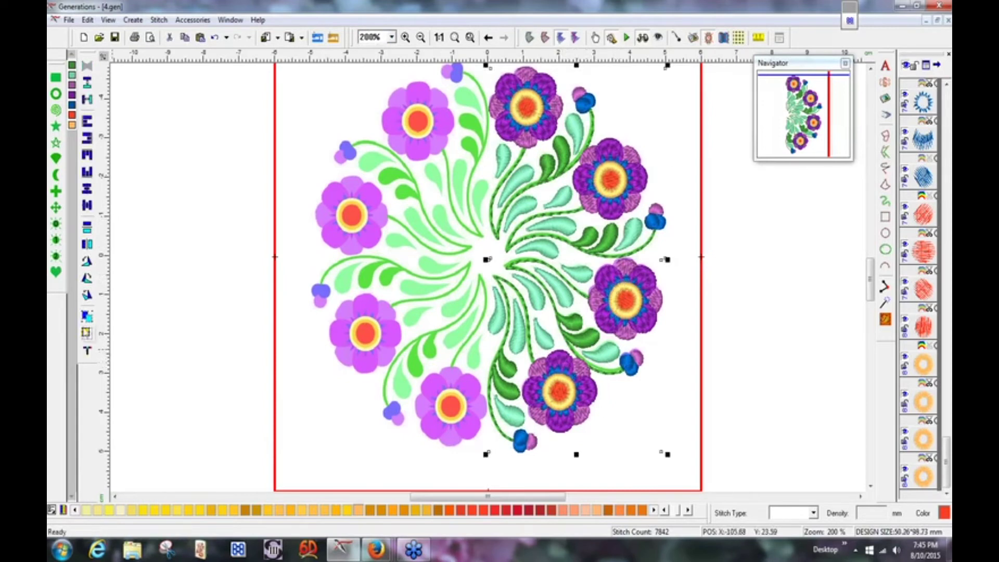
{"action": "left_click", "coordinate": [87, 317]}
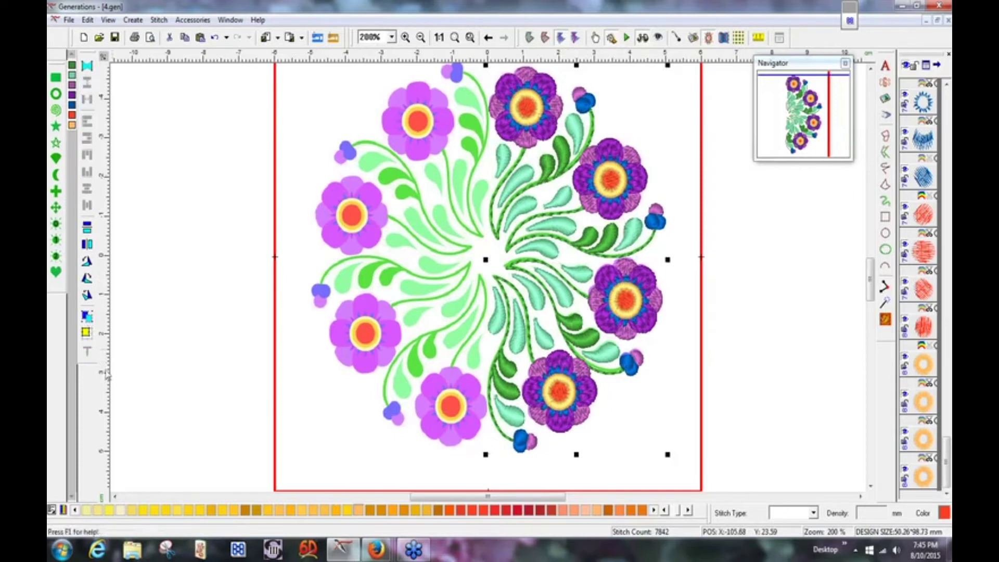
{"action": "left_click", "coordinate": [185, 38]}
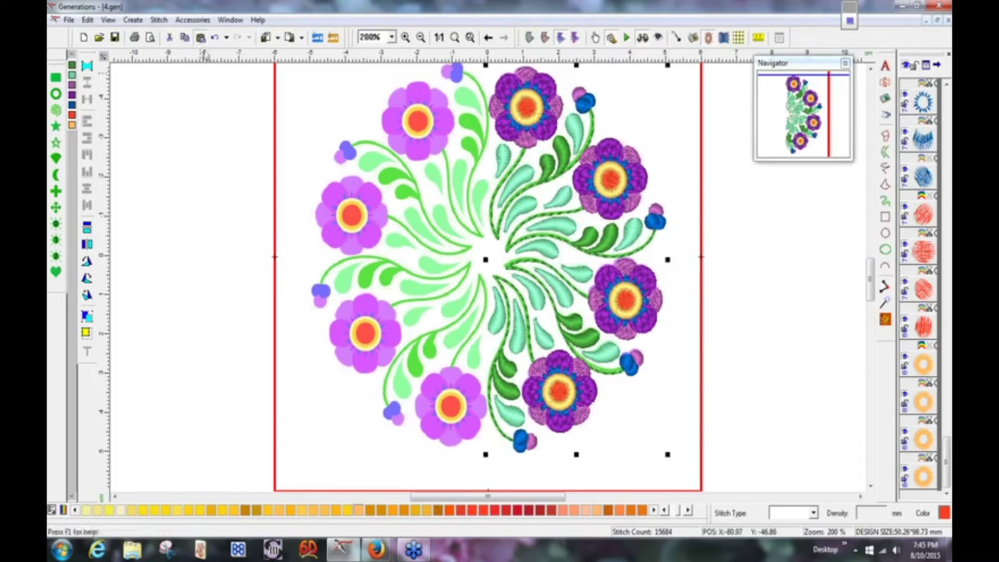
{"action": "left_click", "coordinate": [200, 38]}
Set the duplicate's rotation centre to the wreath's middle and rotate it about half a turn onto the four unstitched flowers.
{"action": "left_click", "coordinate": [575, 262]}
{"action": "left_click_drag", "start_coordinate": [578, 259], "coordinate": [490, 256]}
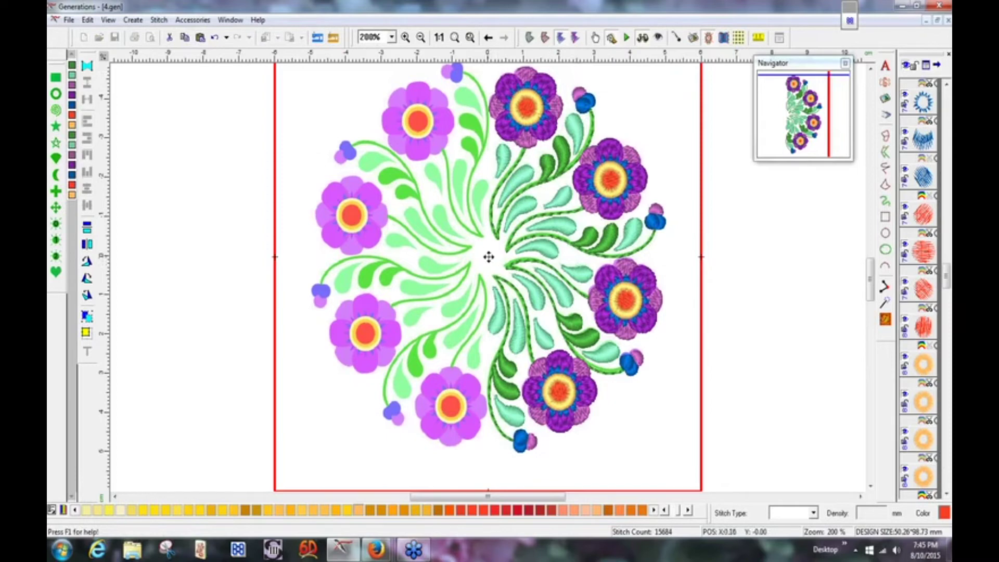
{"action": "left_click_drag", "start_coordinate": [508, 275], "coordinate": [509, 280]}
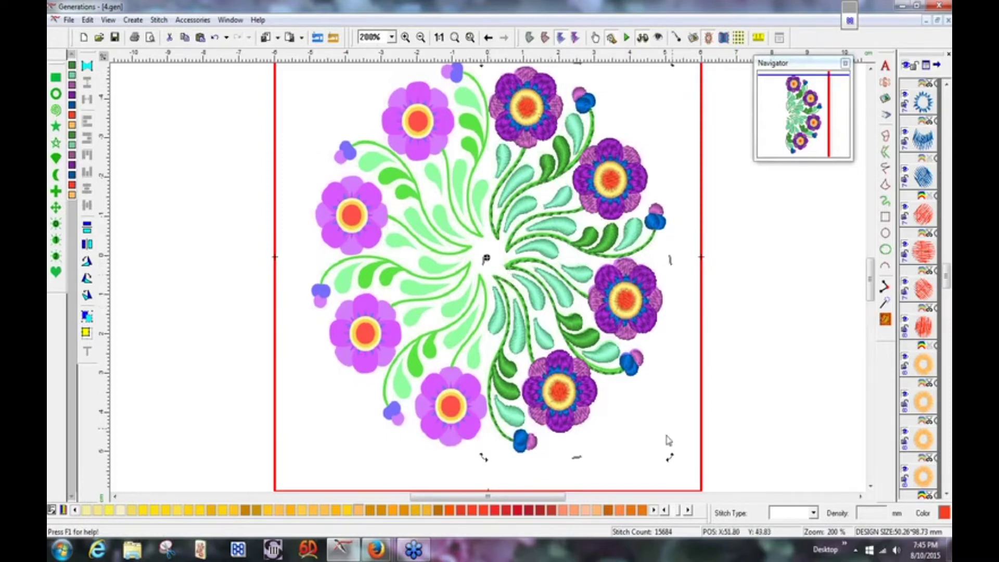
{"action": "left_click_drag", "start_coordinate": [670, 455], "coordinate": [290, 190]}
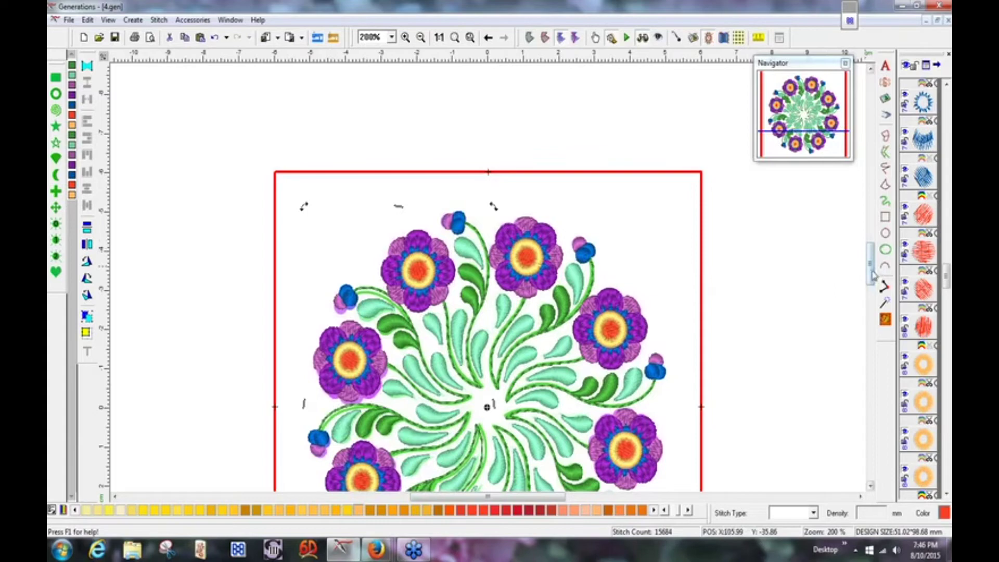
Fine-tune the duplicate's rotation so its flowers line up with the artwork, and regenerate the stitches.
{"action": "scroll", "coordinate": [872, 276], "scroll_direction": "down", "scroll_amount": 5}
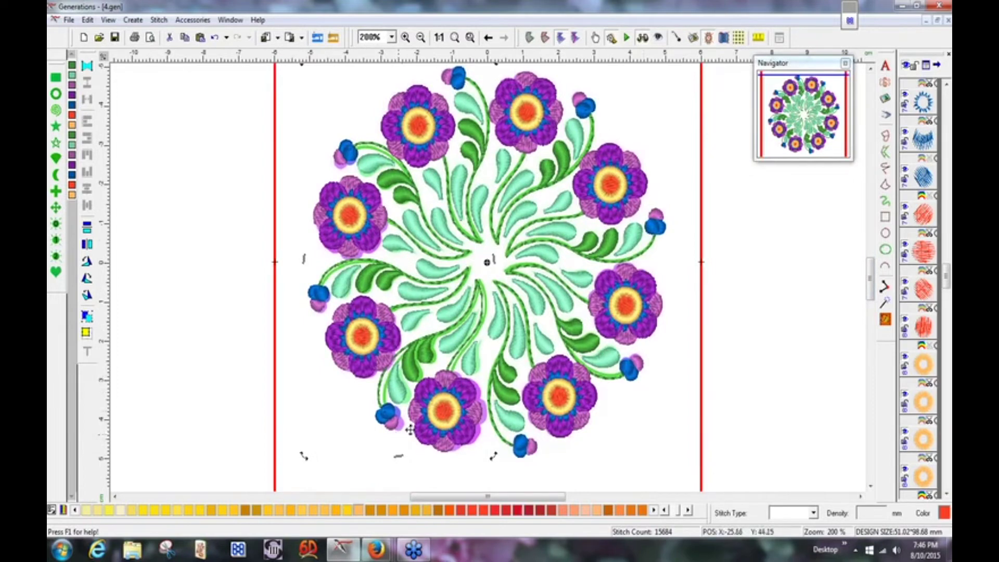
{"action": "left_click_drag", "start_coordinate": [536, 499], "coordinate": [496, 499]}
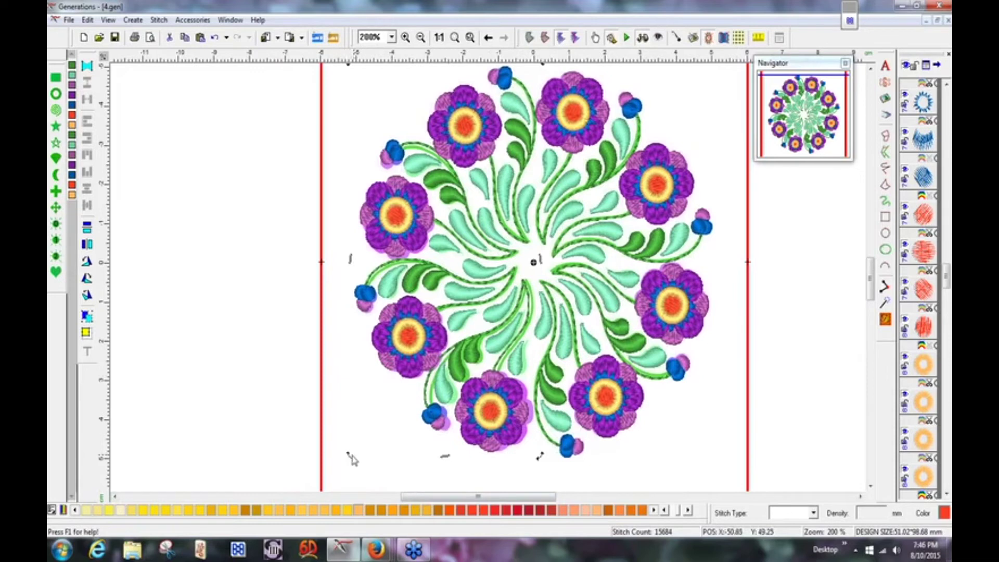
{"action": "left_click_drag", "start_coordinate": [351, 455], "coordinate": [366, 459]}
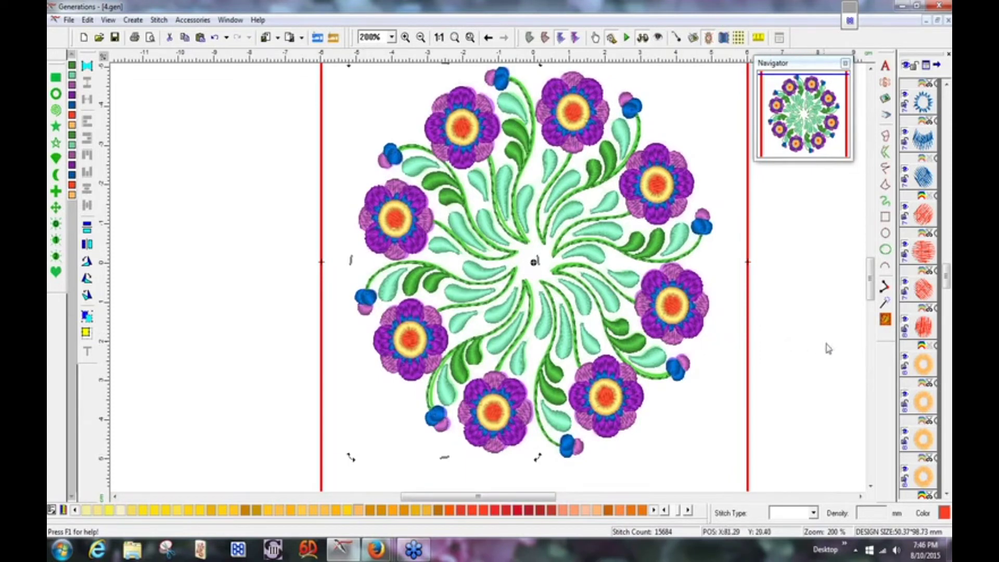
{"action": "left_click", "coordinate": [880, 321]}
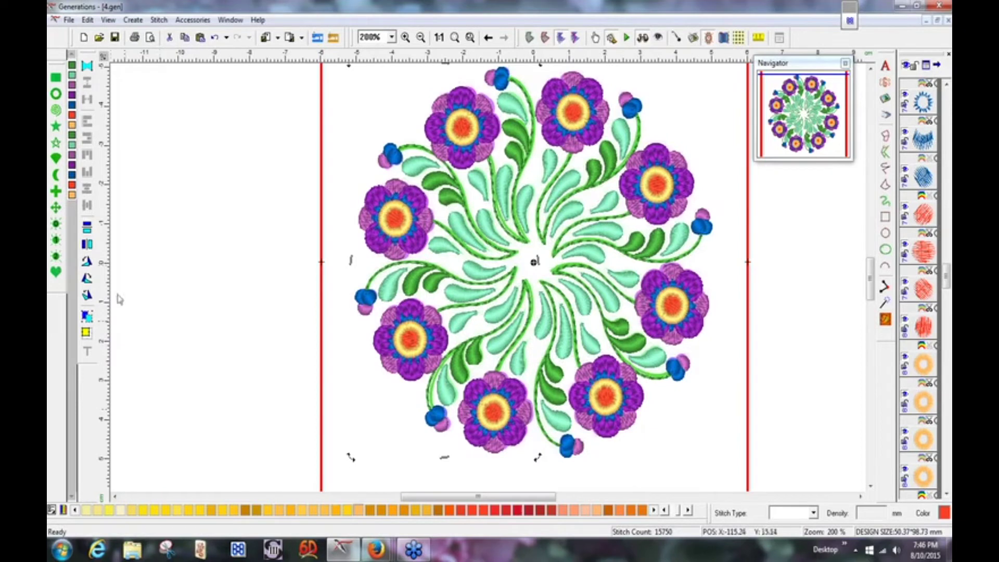
Merge the duplicate's green, Nile 5511, Plum 5592, dark purple, blue, Paprika and Visor Gold groups with their matches, and regenerate the stitches.
{"action": "left_click", "coordinate": [73, 136]}
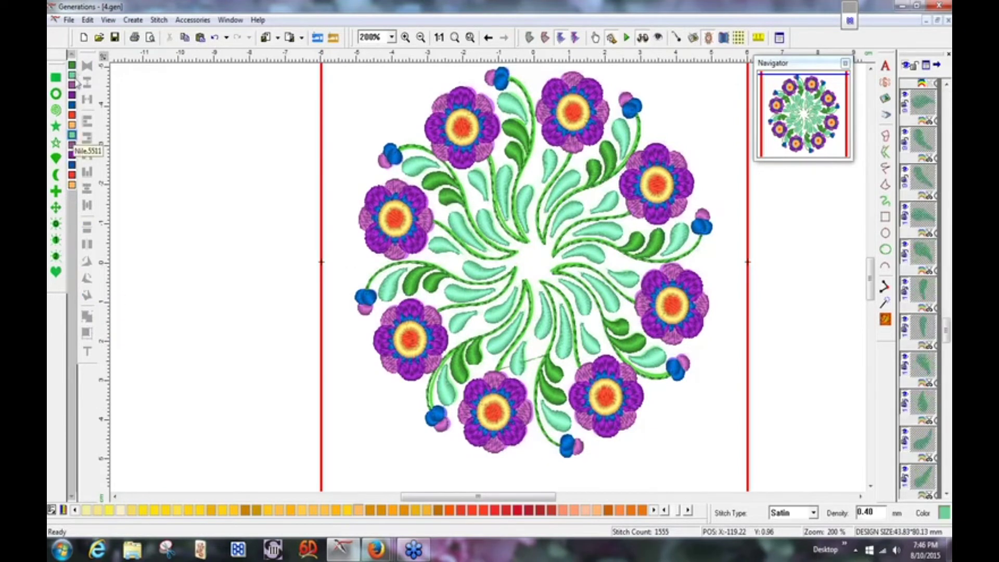
{"action": "left_click", "coordinate": [72, 146]}
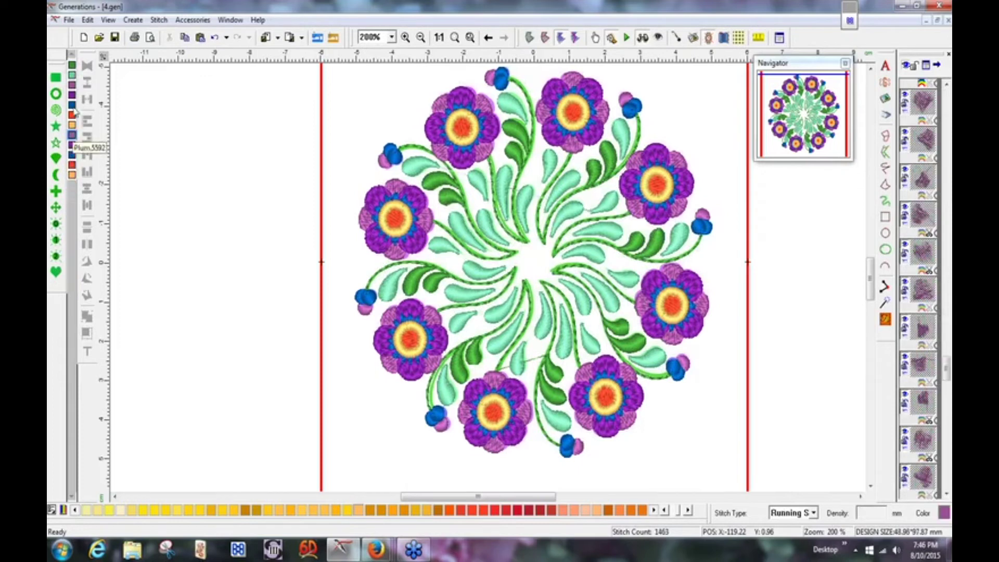
{"action": "left_click", "coordinate": [74, 150]}
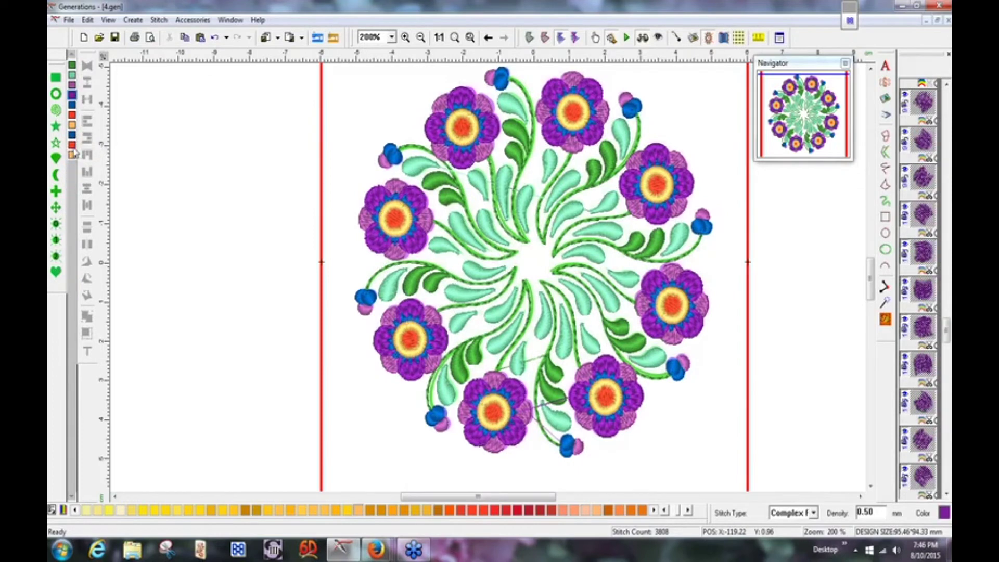
{"action": "left_click", "coordinate": [72, 134]}
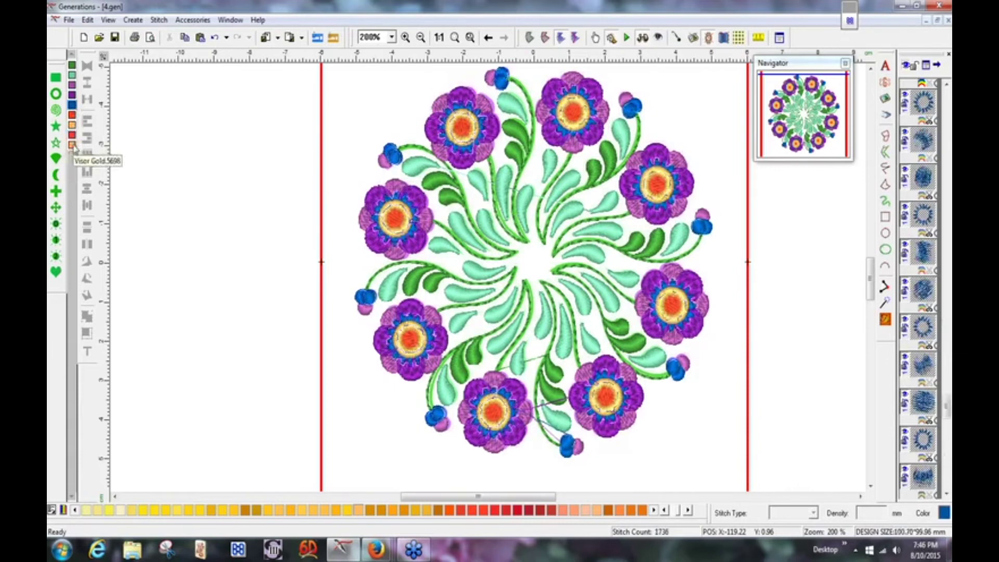
{"action": "left_click", "coordinate": [73, 145]}
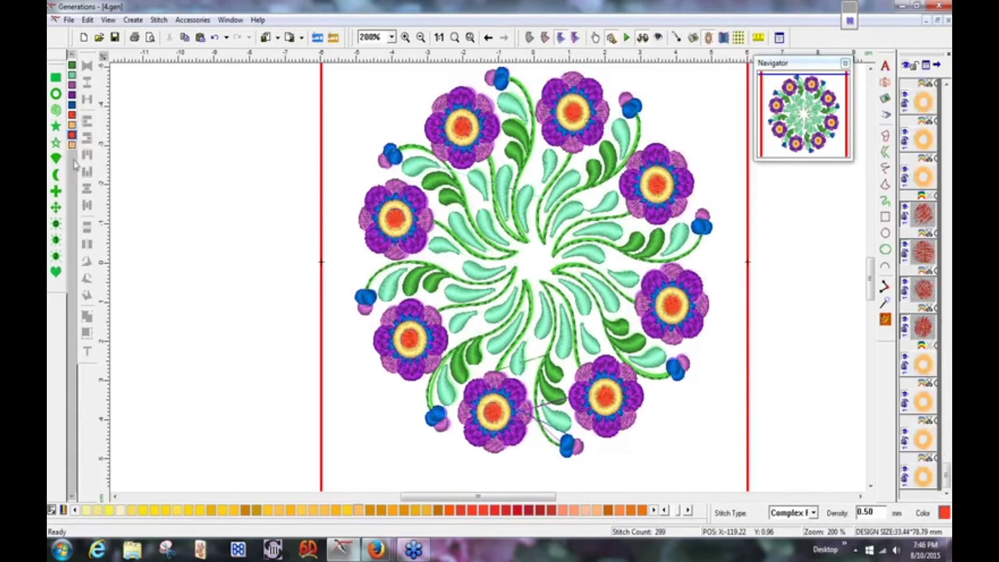
{"action": "left_click", "coordinate": [792, 300]}
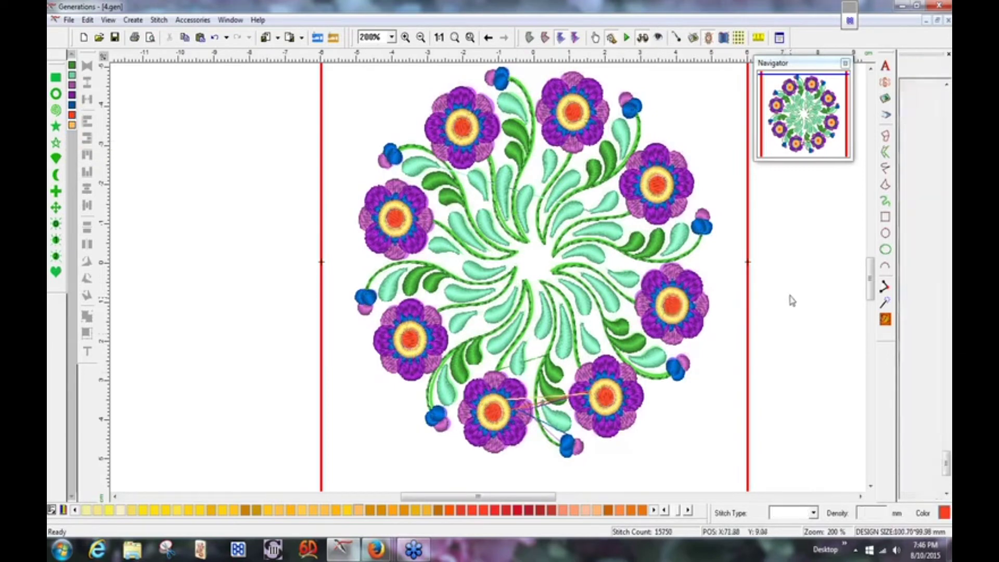
{"action": "left_click", "coordinate": [885, 320]}
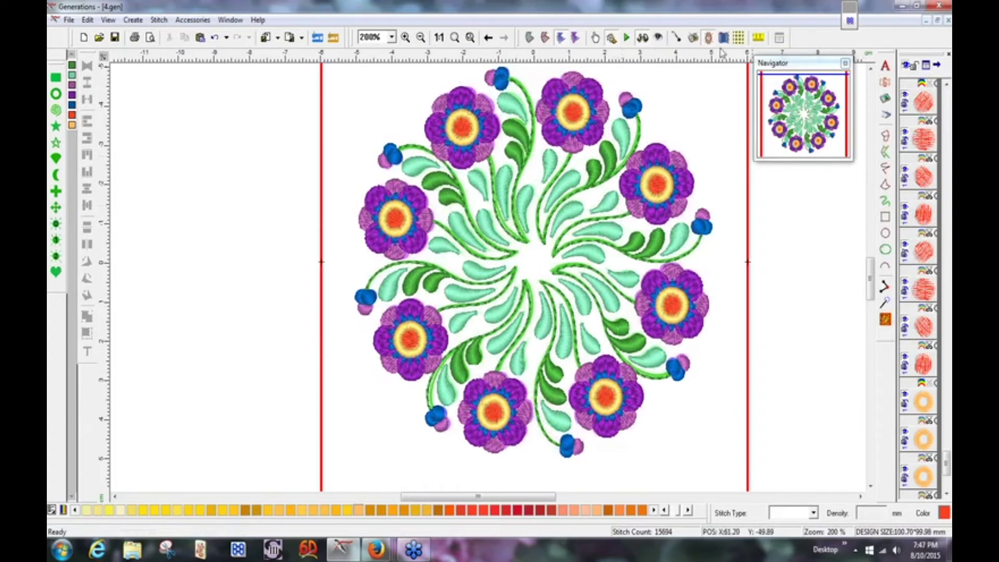
Hide the background artwork and draw three red Complex Fill squares about 7 to 8 mm wide beside the wreath's left side.
{"action": "left_click", "coordinate": [694, 41]}
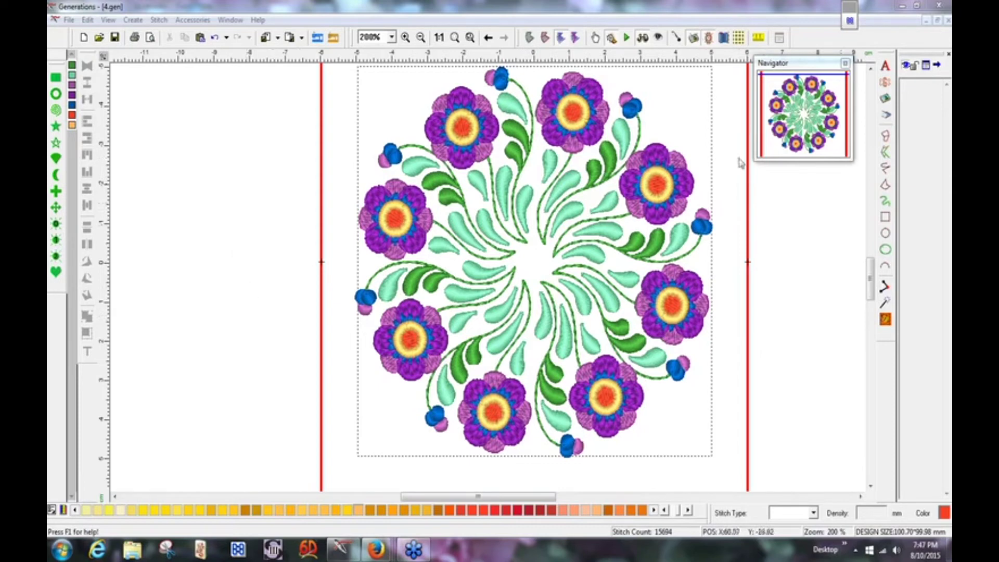
{"action": "left_click", "coordinate": [884, 213]}
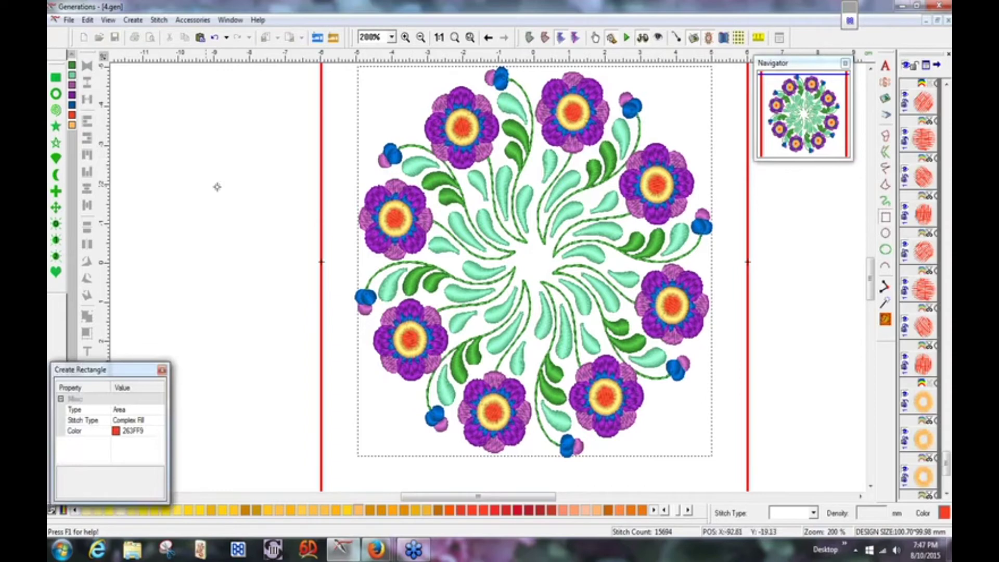
{"action": "left_click_drag", "start_coordinate": [219, 178], "coordinate": [280, 253]}
{"action": "left_click_drag", "start_coordinate": [257, 186], "coordinate": [298, 216]}
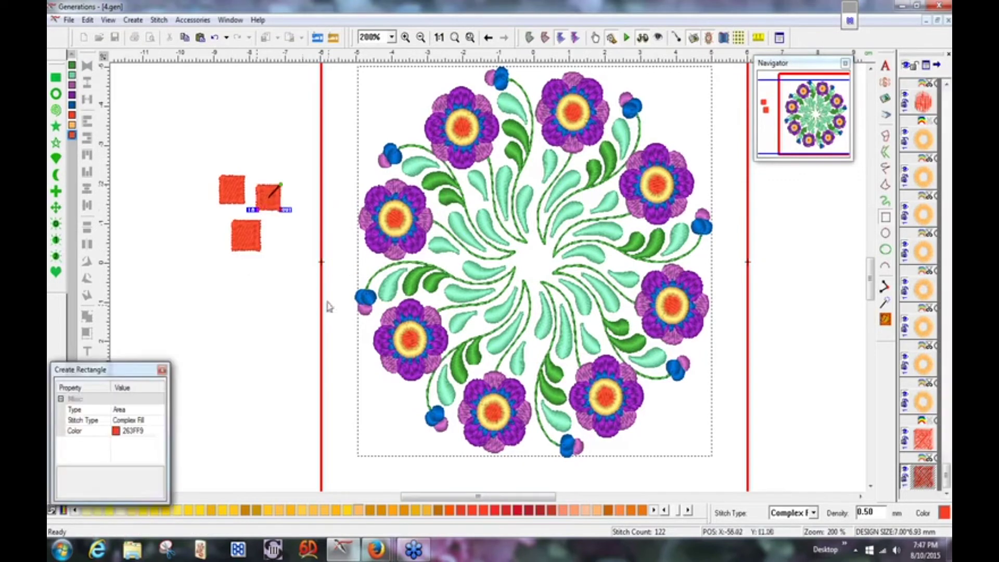
{"action": "left_click", "coordinate": [266, 272]}
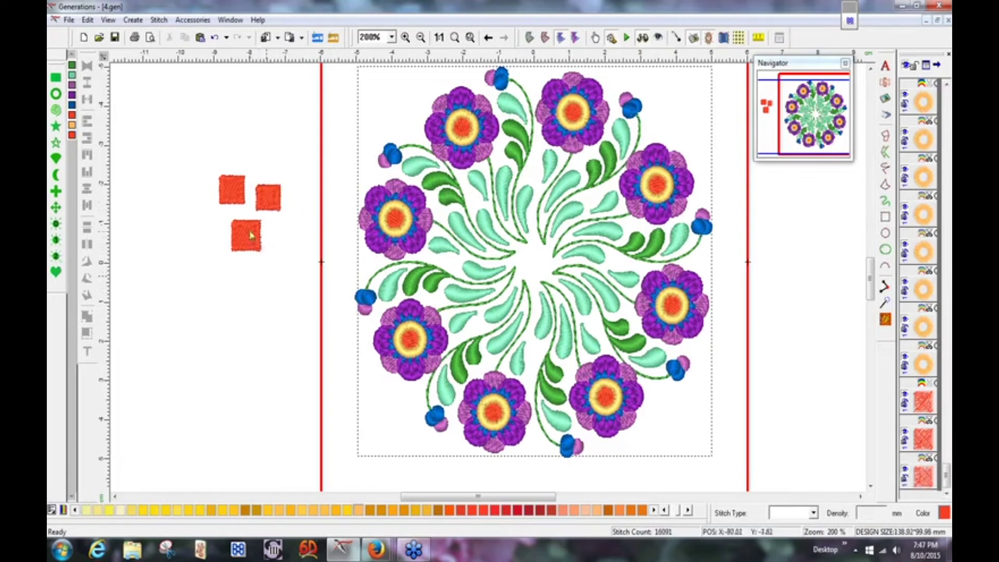
Group the three red squares and move the group slightly downward beside the wreath.
{"action": "left_click_drag", "start_coordinate": [204, 154], "coordinate": [297, 283]}
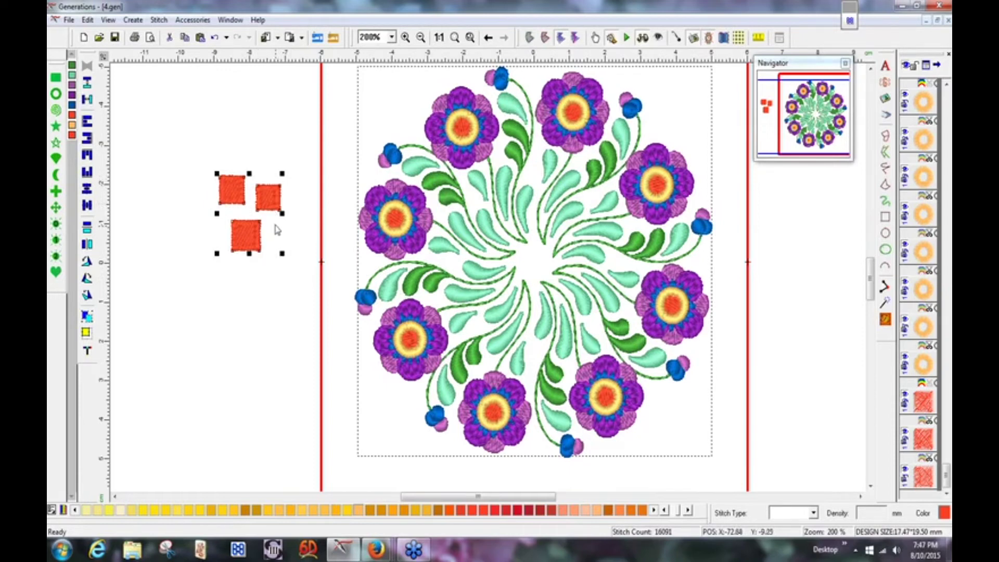
{"action": "left_click", "coordinate": [87, 317]}
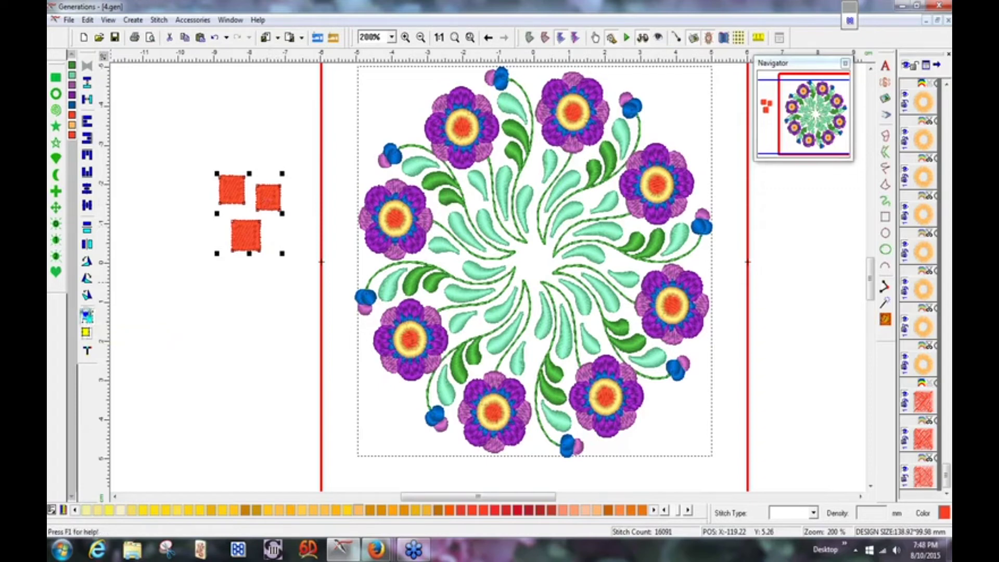
{"action": "left_click", "coordinate": [86, 316]}
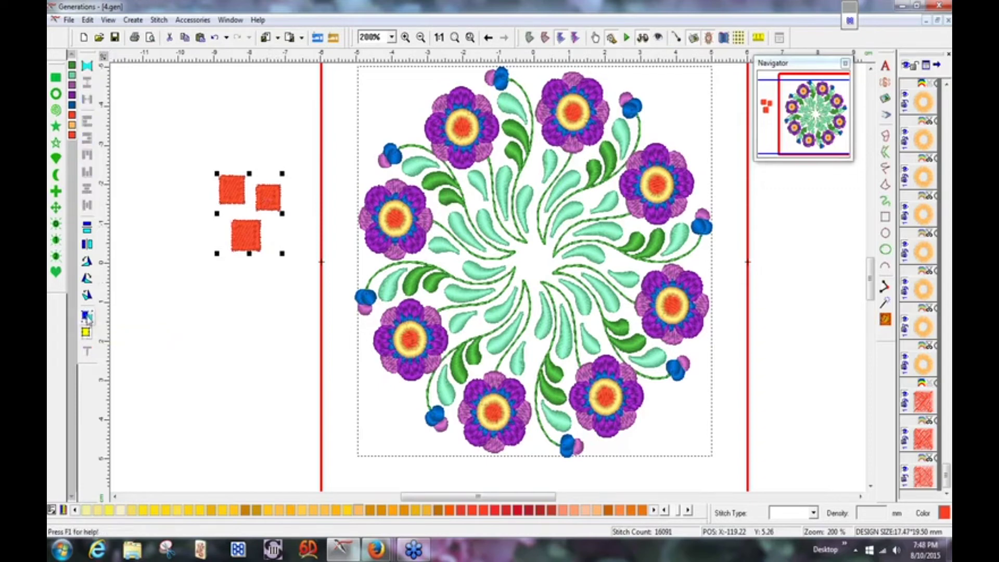
{"action": "left_click_drag", "start_coordinate": [247, 215], "coordinate": [206, 141]}
{"action": "left_click_drag", "start_coordinate": [218, 188], "coordinate": [246, 306]}
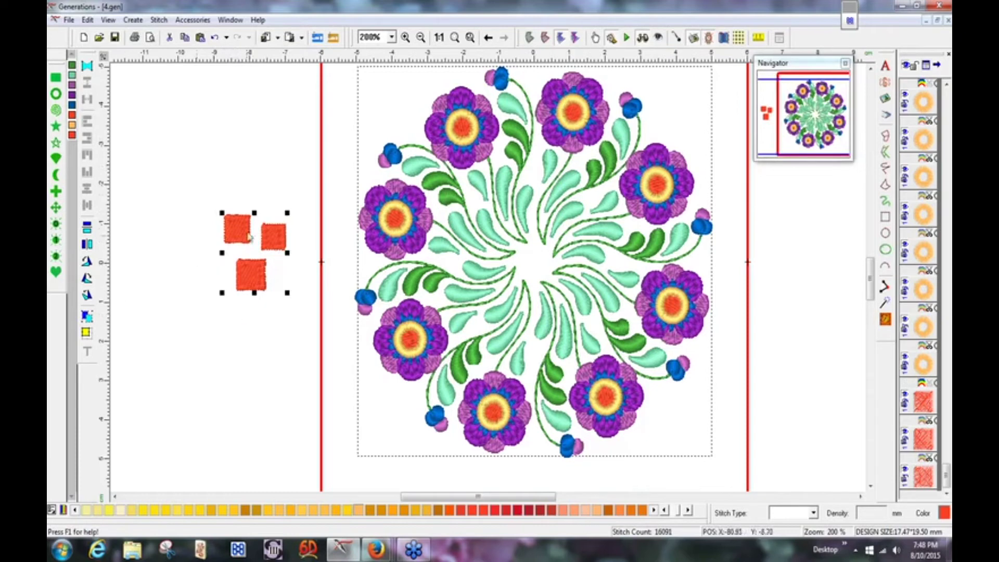
Ungroup the three red squares and select only the lowest square.
{"action": "left_click", "coordinate": [87, 317]}
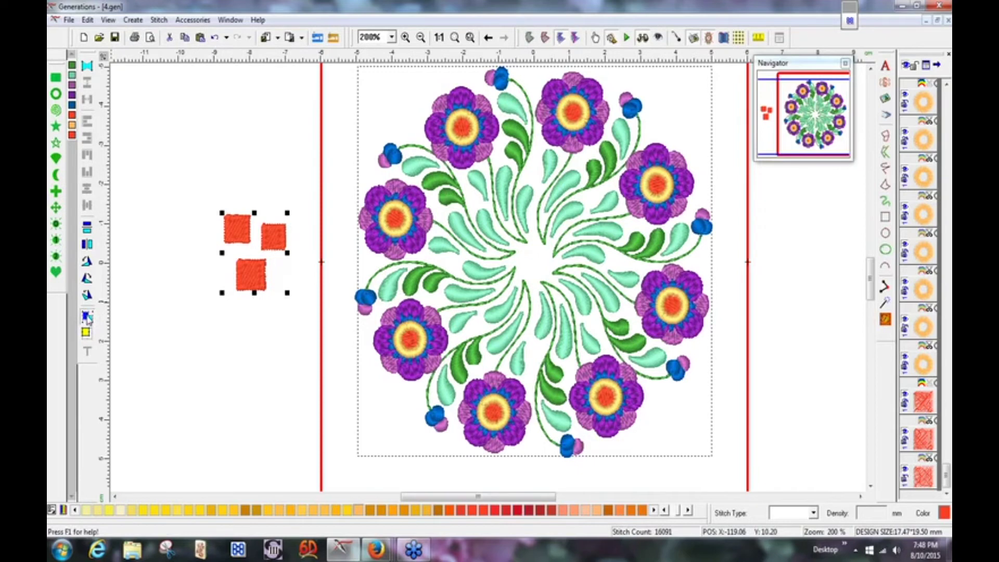
{"action": "left_click", "coordinate": [189, 309]}
{"action": "left_click", "coordinate": [254, 280]}
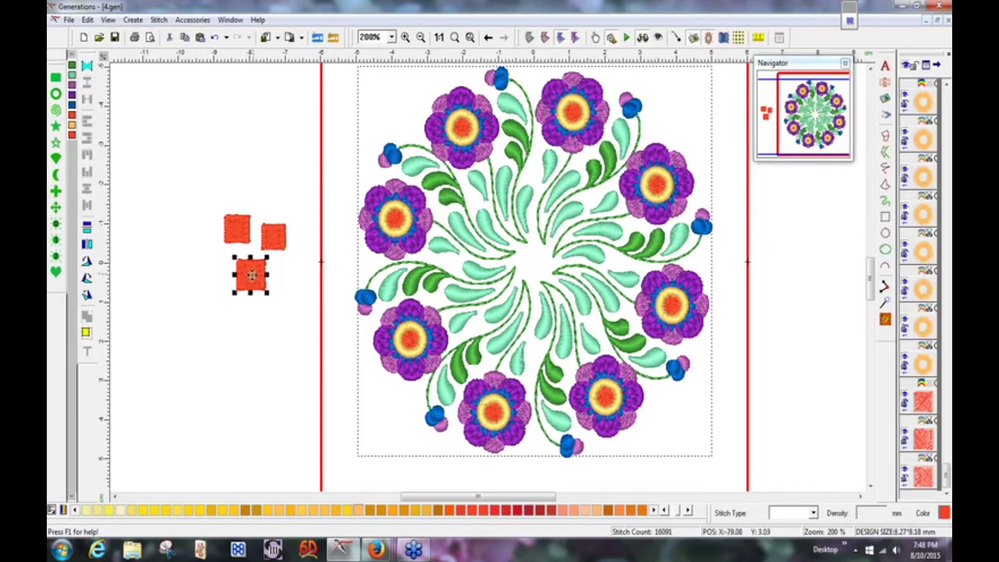
Move each of the three ungrouped red squares individually, placing them close together farther out from the wreath's left side.
{"action": "left_click_drag", "start_coordinate": [255, 279], "coordinate": [190, 286]}
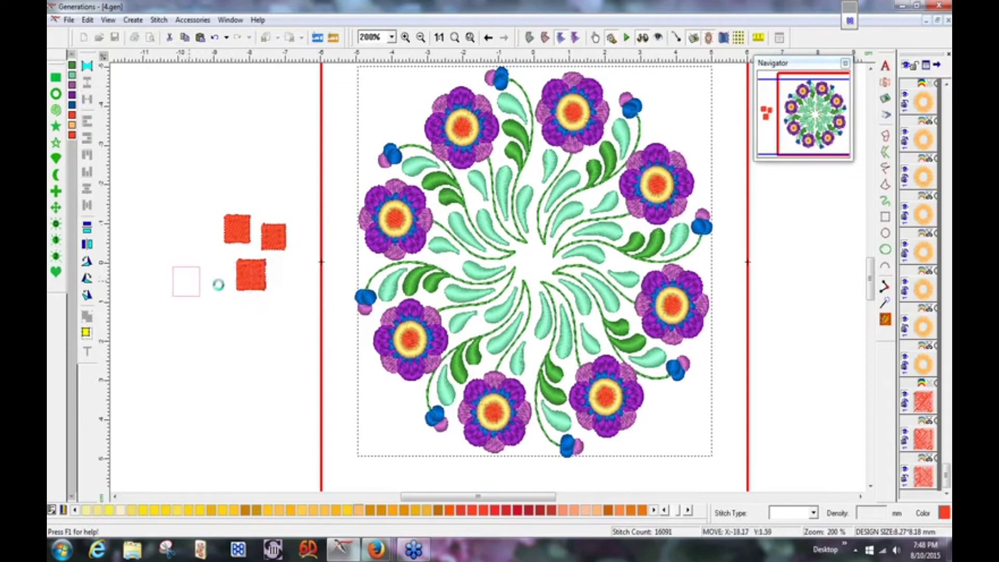
{"action": "left_click_drag", "start_coordinate": [235, 234], "coordinate": [200, 244]}
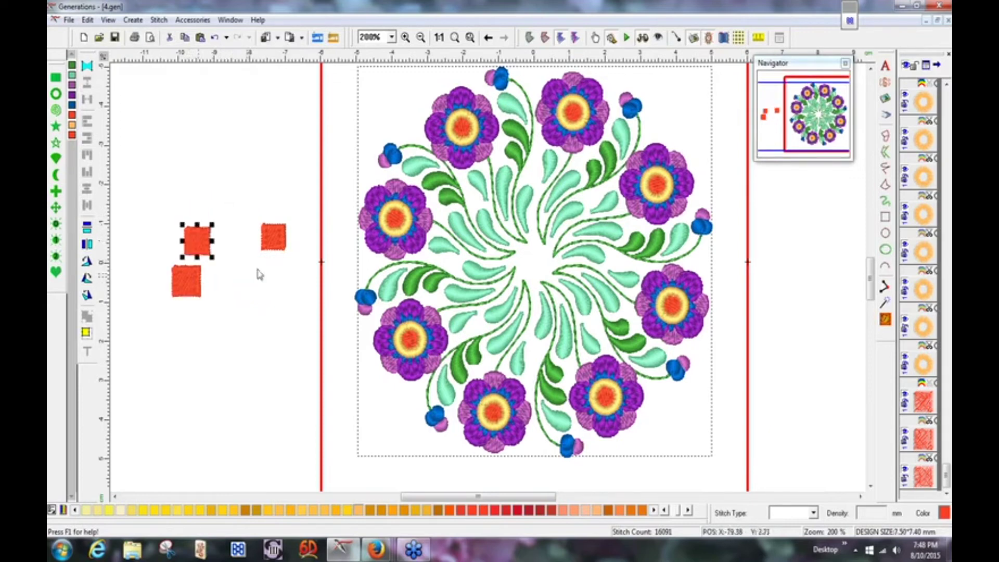
{"action": "left_click_drag", "start_coordinate": [274, 242], "coordinate": [226, 280]}
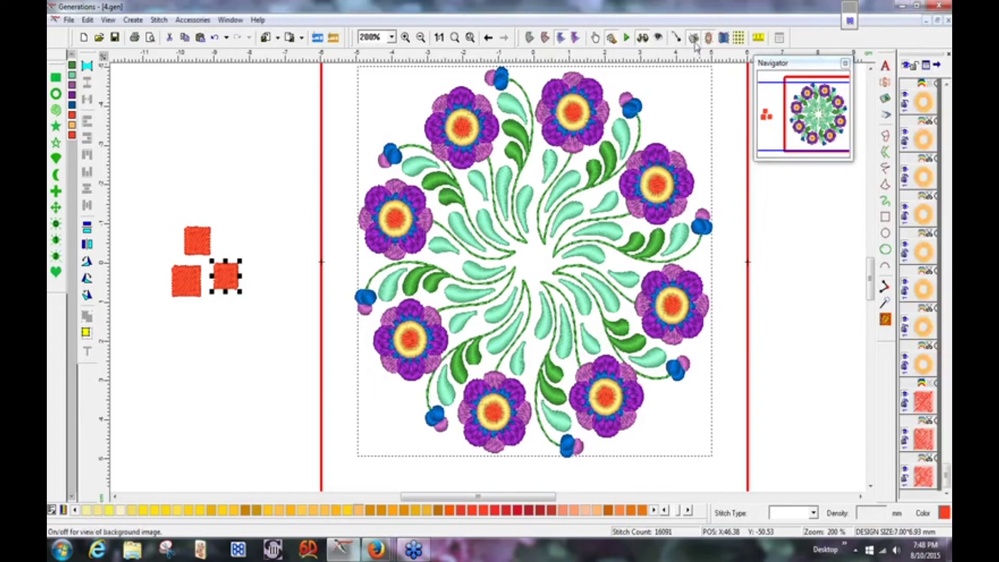
Compare the stitched wreath with the background artwork by toggling its visibility, leaving the artwork shown.
{"action": "left_click", "coordinate": [693, 40]}
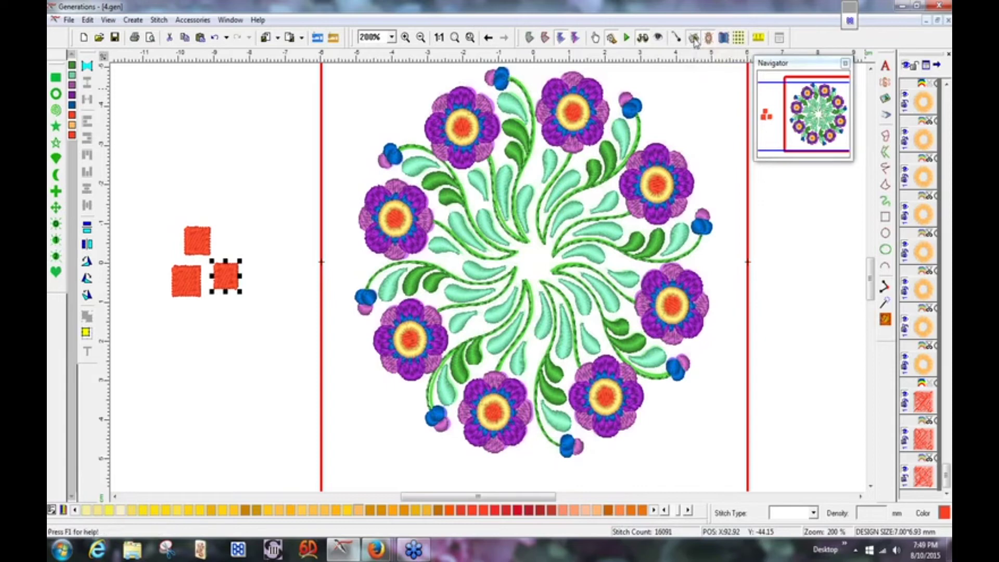
{"action": "left_click", "coordinate": [694, 39]}
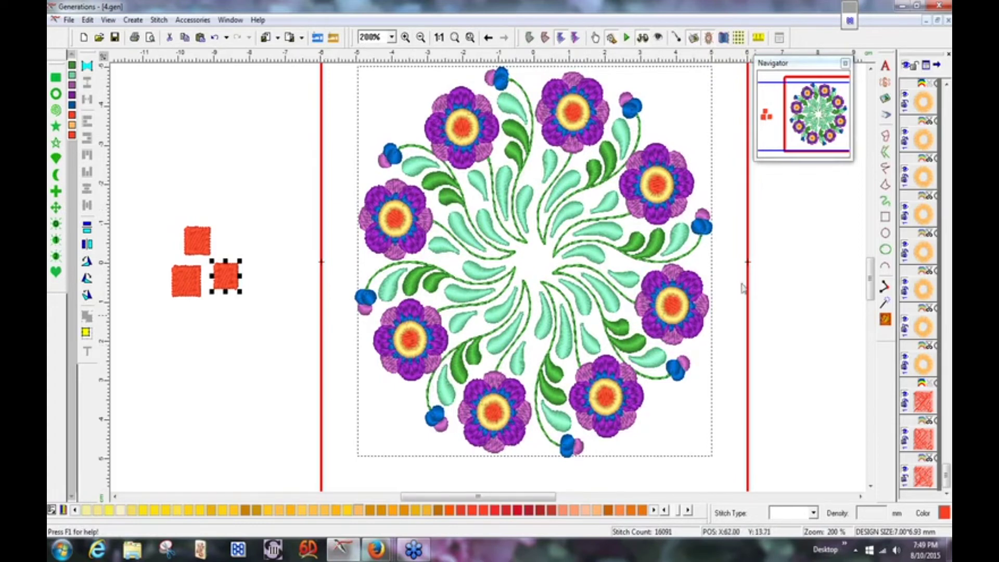
{"action": "left_click", "coordinate": [695, 39]}
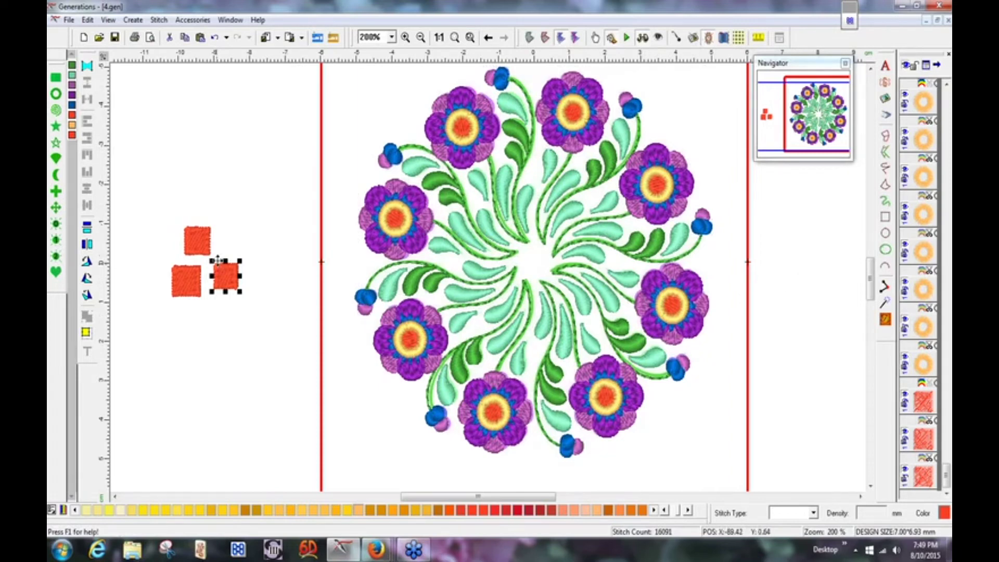
Select all three red sample squares beside the wreath and delete them.
{"action": "left_click_drag", "start_coordinate": [137, 202], "coordinate": [250, 312]}
{"action": "key", "text": "Delete"}
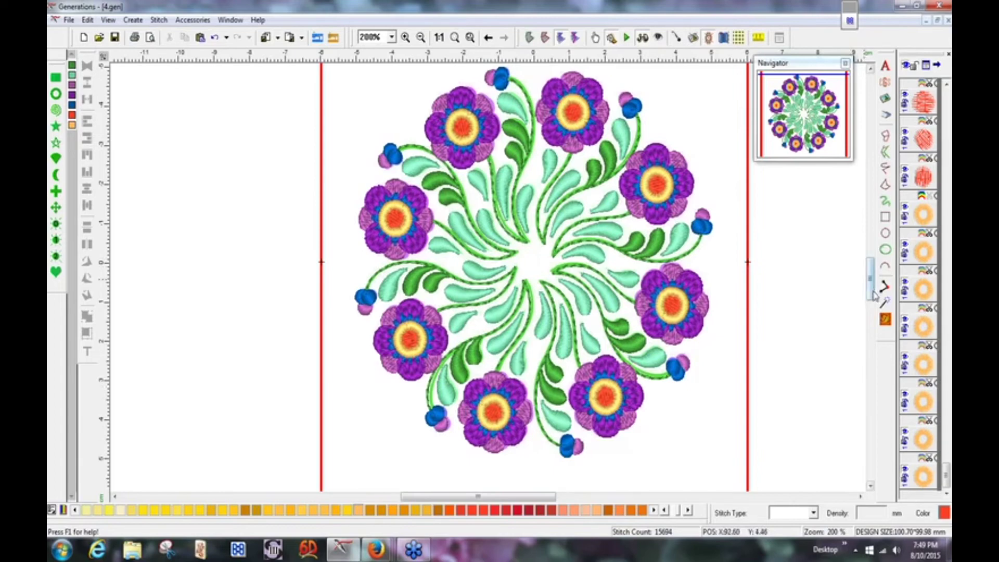
{"action": "mouse_move", "coordinate": [870, 294]}
{"action": "left_mouse_down"}
{"action": "mouse_move", "coordinate": [869, 283]}
{"action": "mouse_move", "coordinate": [866, 298]}
{"action": "left_mouse_up"}
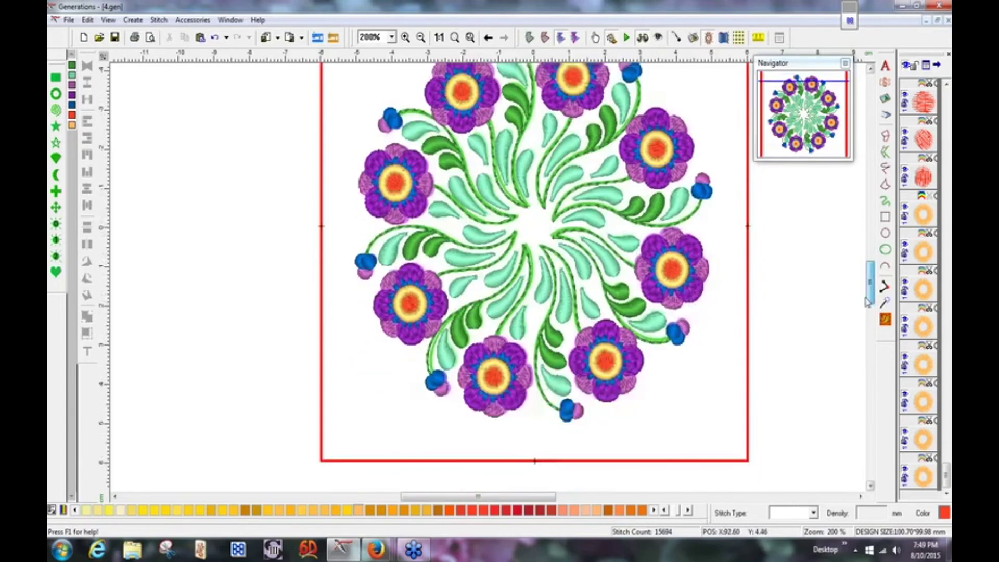
{"action": "scroll", "coordinate": [867, 297], "scroll_direction": "up", "scroll_amount": 1}
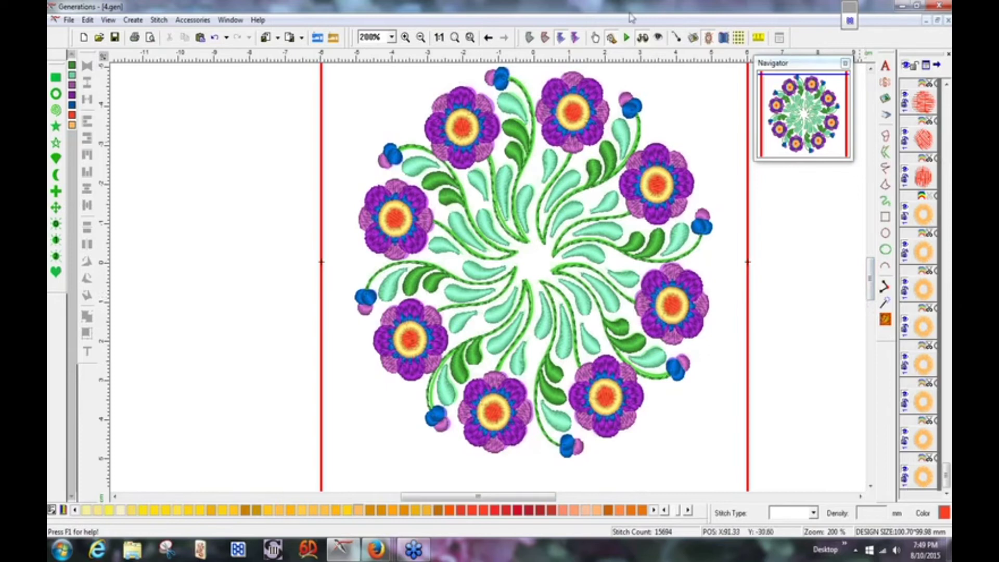
Preview the wreath's sewing sequence in the stitch simulator with the unsewn stitches ghosted, pausing among the mint-green leaves, and exit.
{"action": "left_click", "coordinate": [625, 38]}
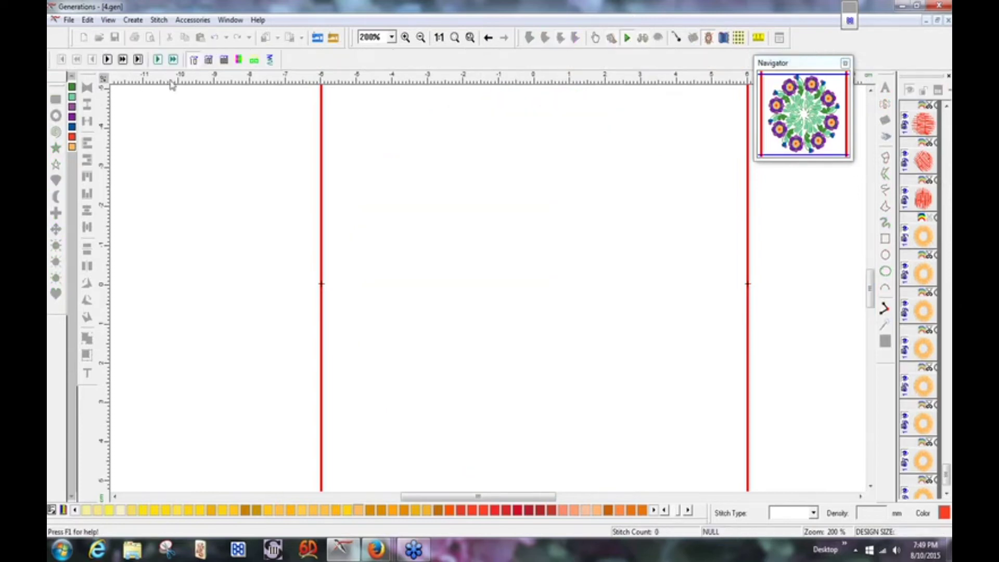
{"action": "left_click", "coordinate": [271, 60]}
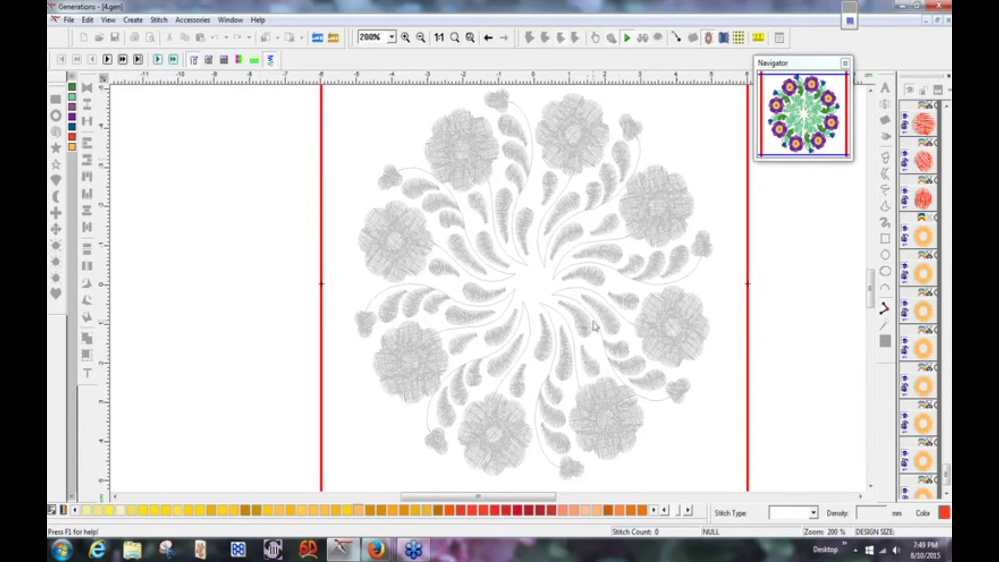
{"action": "left_click", "coordinate": [159, 60]}
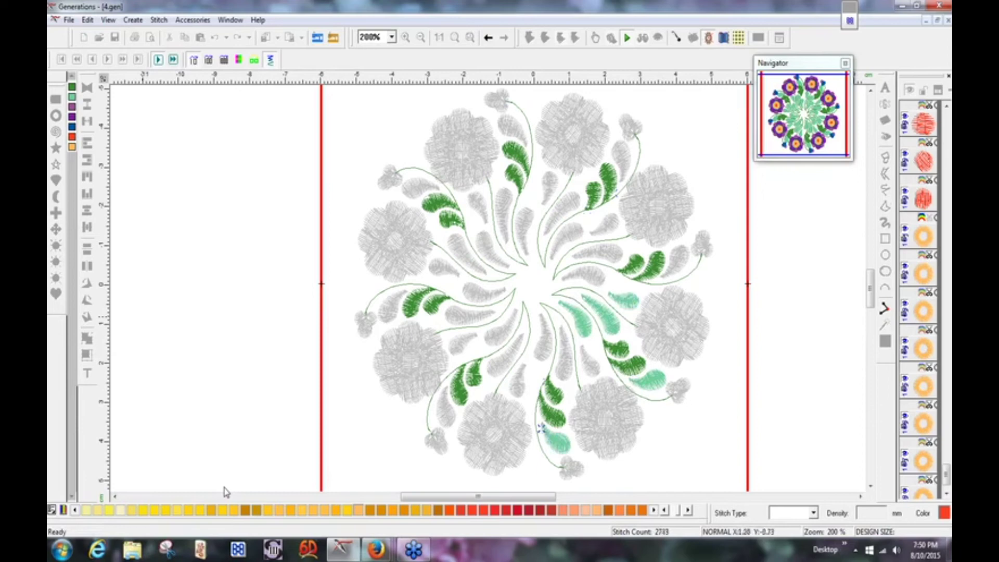
{"action": "left_click", "coordinate": [158, 60]}
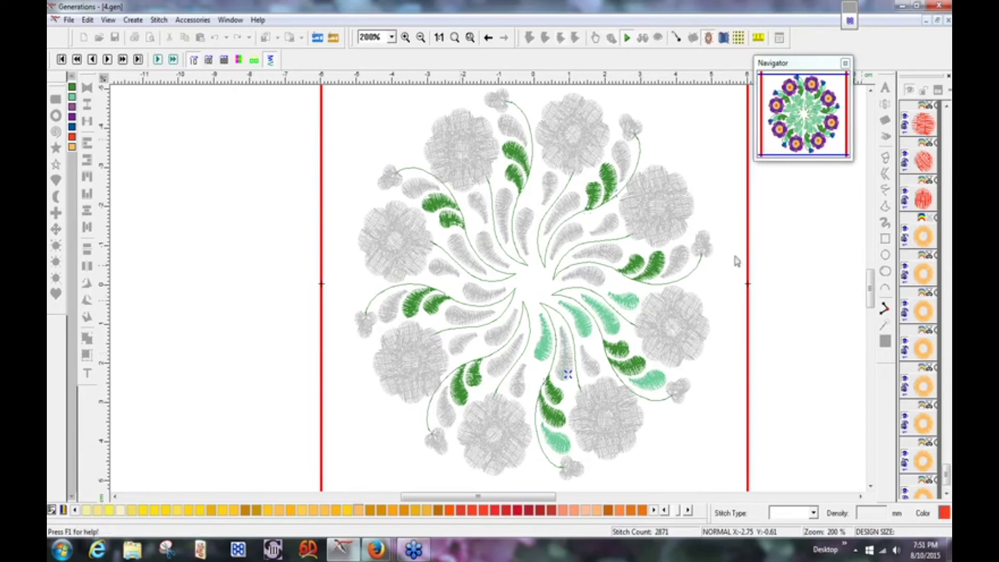
{"action": "left_click", "coordinate": [626, 38]}
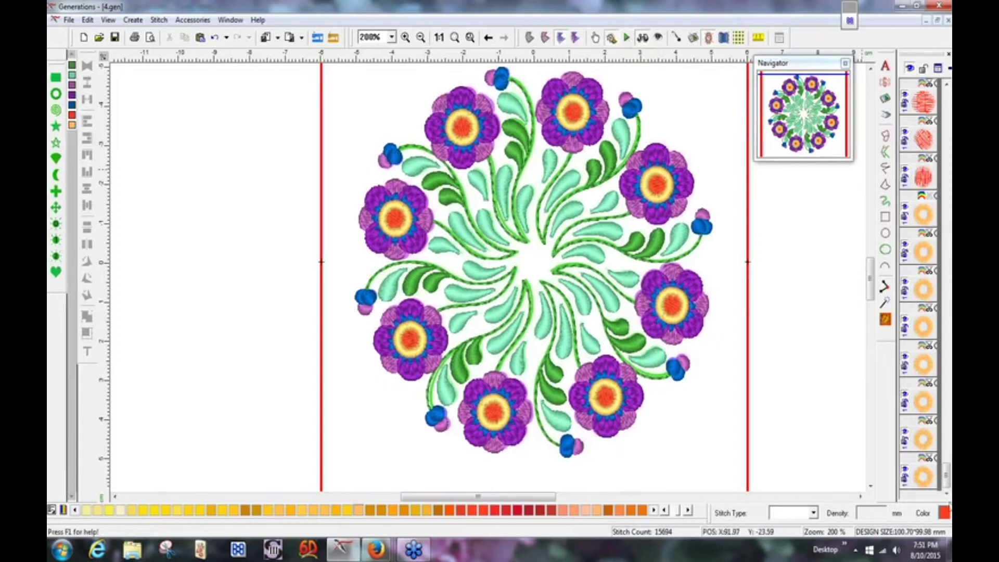
Set the stitching order of the 32 mint-green leaves clockwise around the wreath, starting below the upper flower just right of centre, and apply it.
{"action": "scroll", "coordinate": [920, 181], "scroll_direction": "up", "scroll_amount": 10}
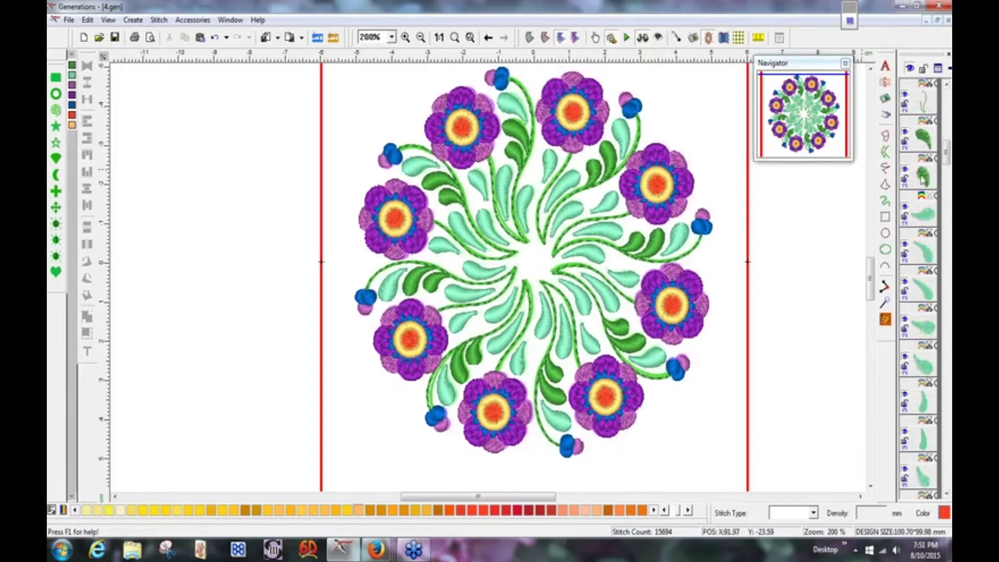
{"action": "left_click", "coordinate": [922, 177]}
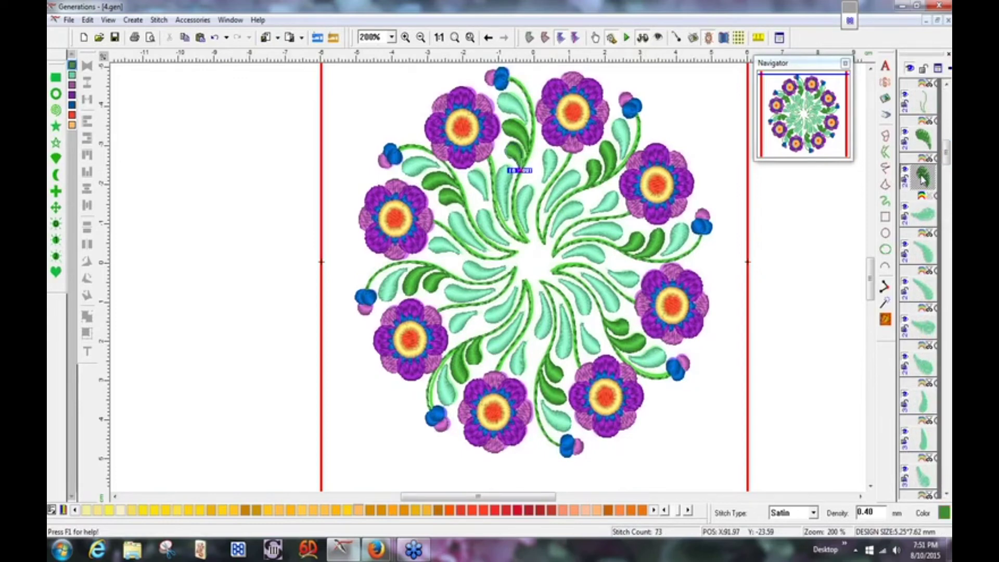
{"action": "left_click", "coordinate": [924, 219]}
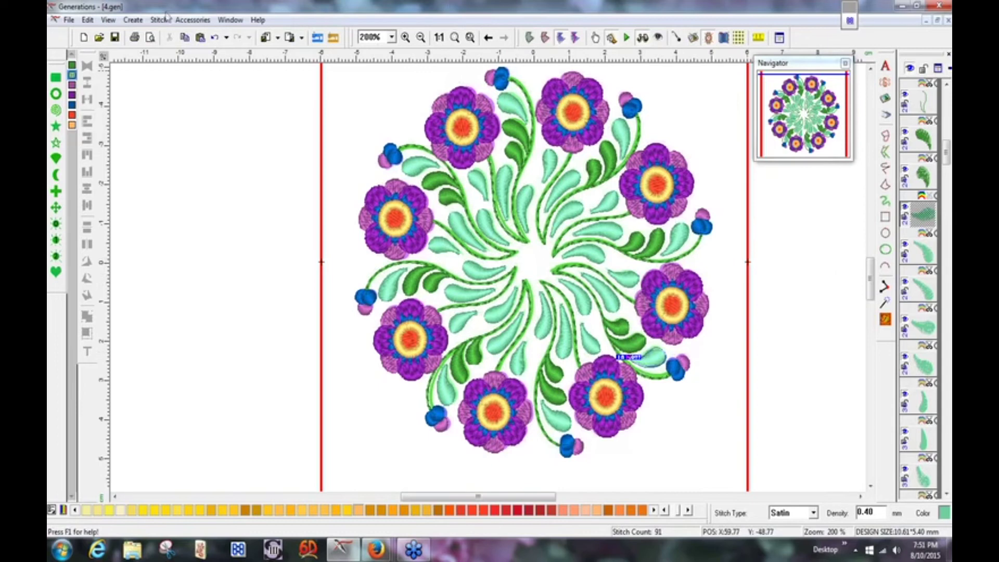
{"action": "left_click", "coordinate": [194, 20]}
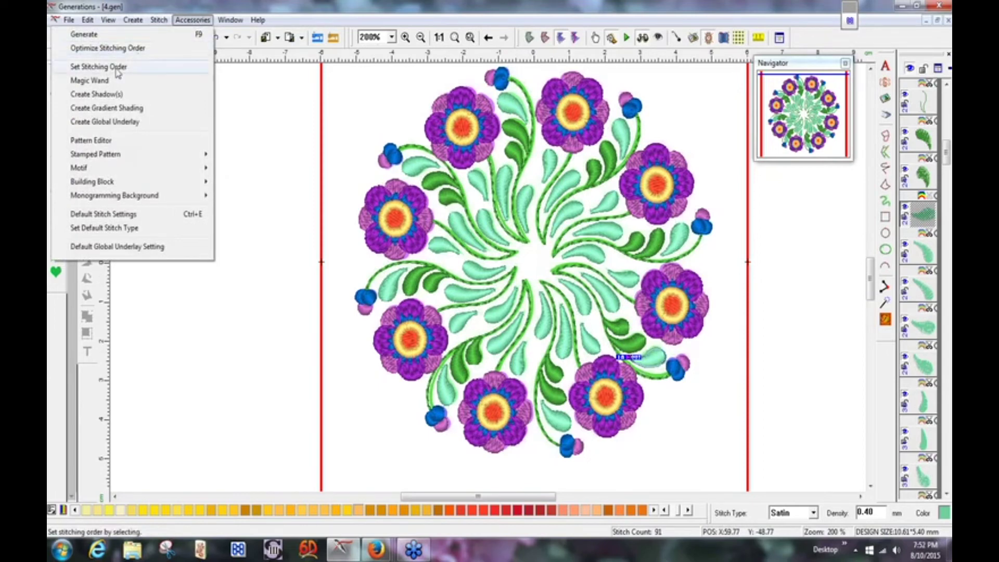
{"action": "left_click", "coordinate": [116, 67]}
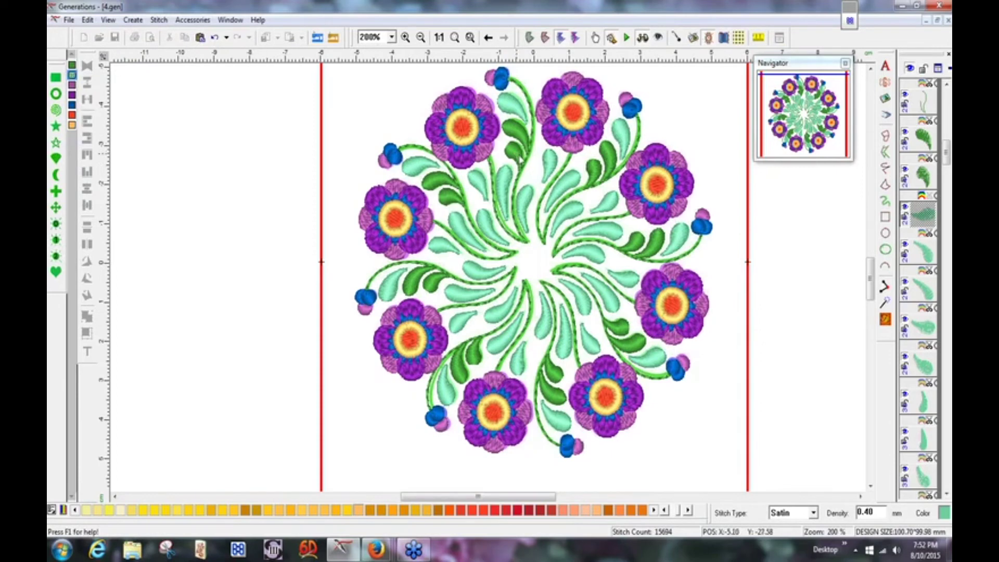
{"action": "left_click", "coordinate": [550, 163]}
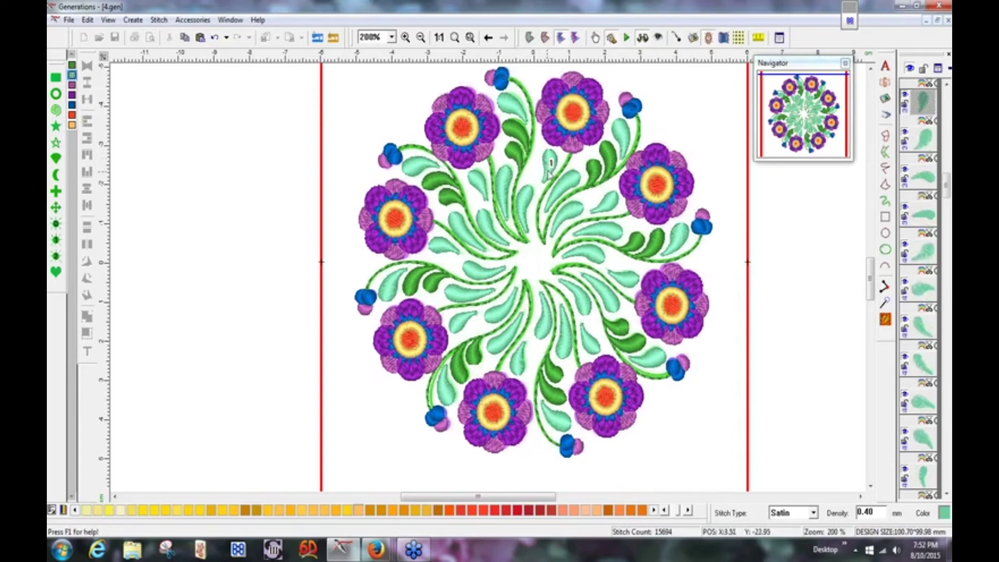
{"action": "left_click", "coordinate": [568, 183], "text": "ctrl"}
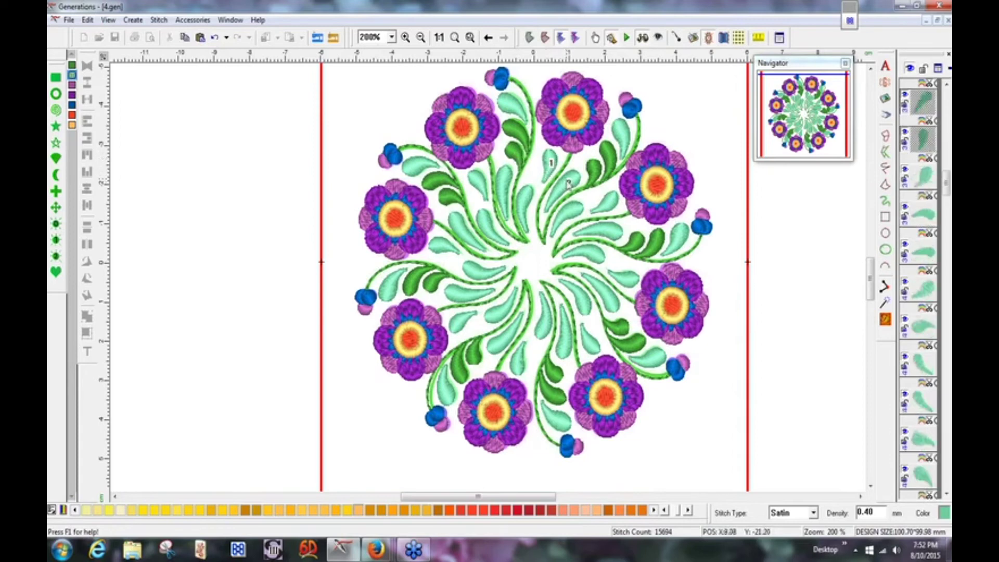
{"action": "left_click", "coordinate": [569, 215], "text": "ctrl"}
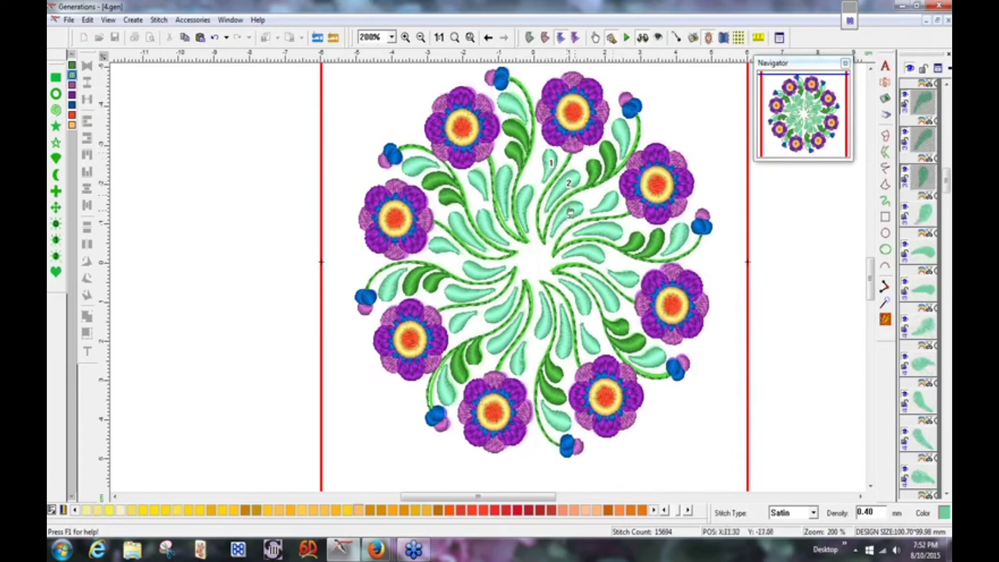
{"action": "left_click", "coordinate": [624, 137], "text": "ctrl"}
{"action": "left_click", "coordinate": [607, 205], "text": "ctrl"}
{"action": "left_click", "coordinate": [604, 233], "text": "ctrl"}
{"action": "left_click", "coordinate": [588, 257], "text": "ctrl"}
{"action": "left_click", "coordinate": [682, 241], "text": "ctrl"}
{"action": "left_click", "coordinate": [628, 284], "text": "ctrl"}
{"action": "left_click", "coordinate": [613, 298], "text": "ctrl"}
{"action": "left_click", "coordinate": [582, 302], "text": "ctrl"}
{"action": "left_click", "coordinate": [649, 358], "text": "ctrl"}
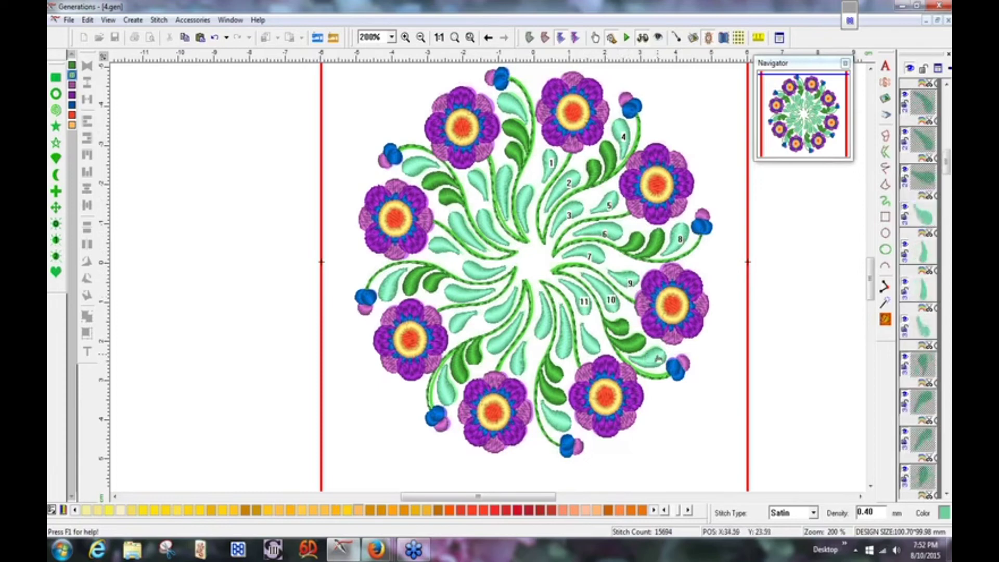
{"action": "left_click", "coordinate": [593, 347], "text": "ctrl"}
{"action": "left_click", "coordinate": [567, 347], "text": "ctrl"}
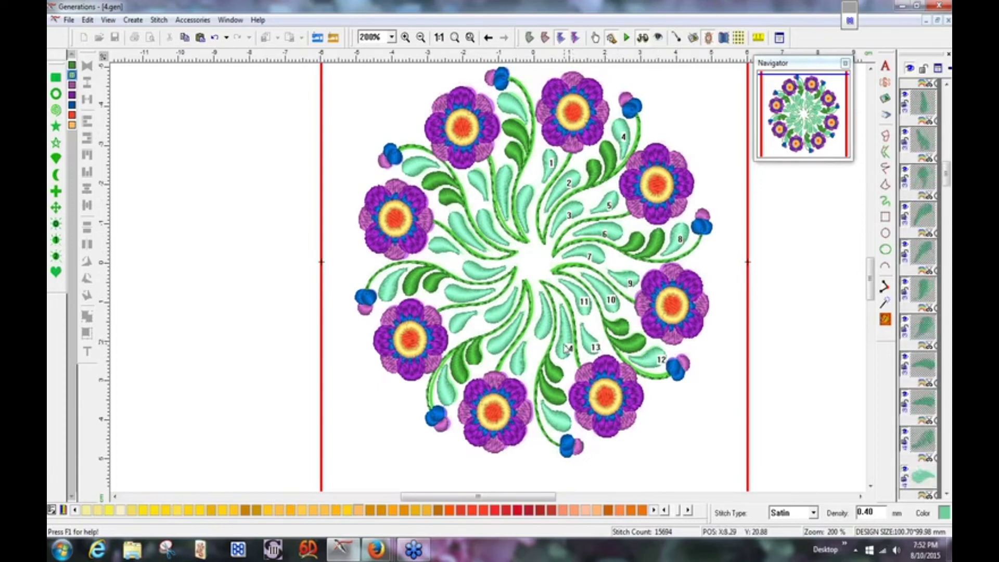
{"action": "left_click", "coordinate": [545, 325], "text": "ctrl"}
{"action": "left_click", "coordinate": [560, 426], "text": "ctrl"}
{"action": "left_click", "coordinate": [521, 366], "text": "ctrl"}
{"action": "left_click", "coordinate": [505, 345], "text": "ctrl"}
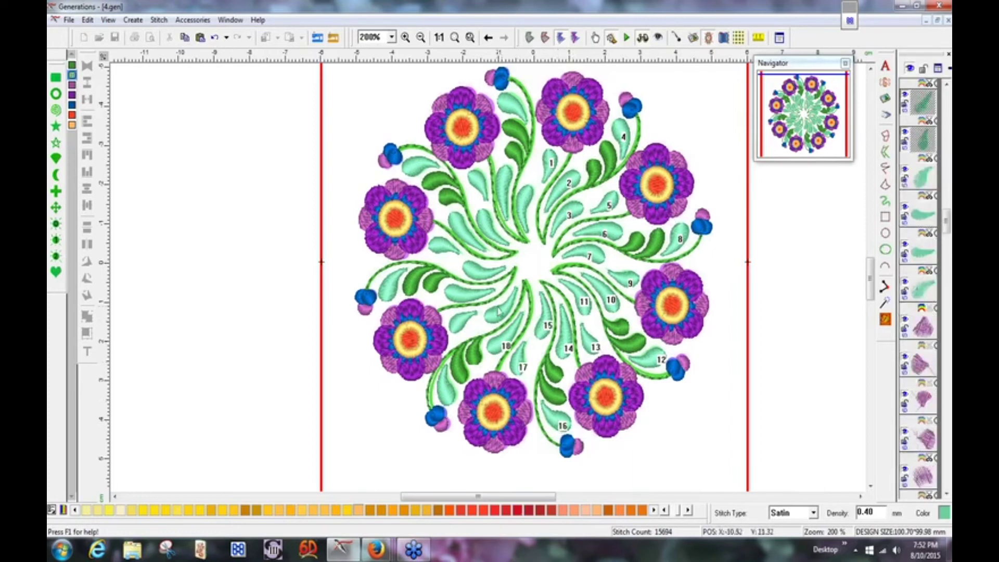
{"action": "left_click", "coordinate": [506, 313], "text": "ctrl"}
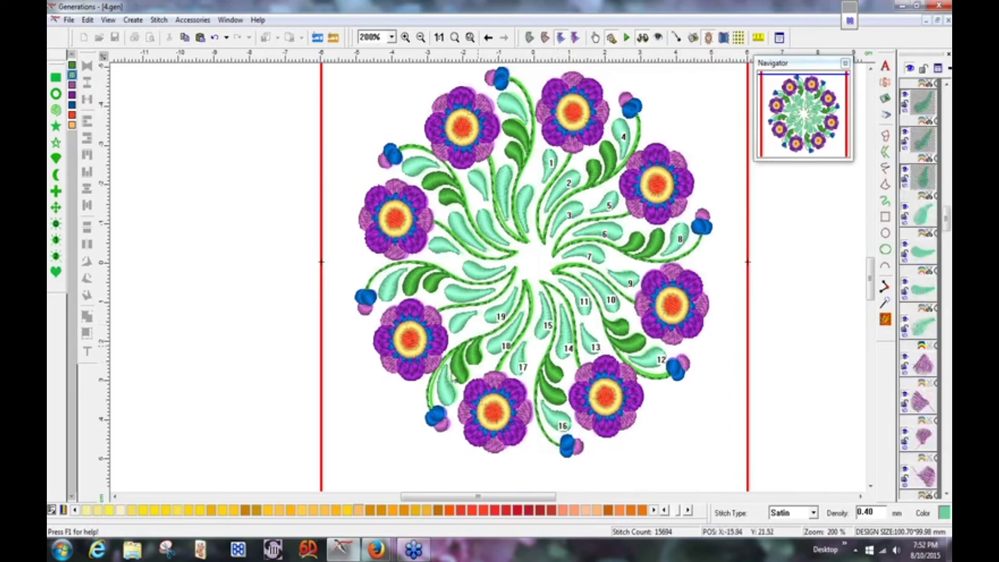
{"action": "left_click", "coordinate": [451, 393], "text": "ctrl"}
{"action": "left_click", "coordinate": [461, 326], "text": "ctrl"}
{"action": "left_click", "coordinate": [462, 298], "text": "ctrl"}
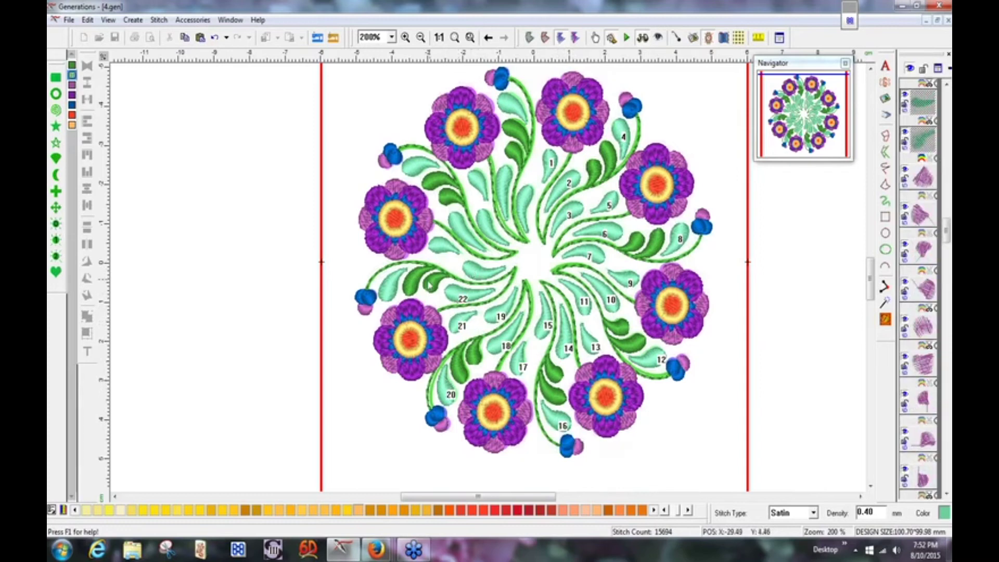
{"action": "left_click", "coordinate": [470, 272], "text": "ctrl"}
{"action": "left_click", "coordinate": [388, 293], "text": "ctrl"}
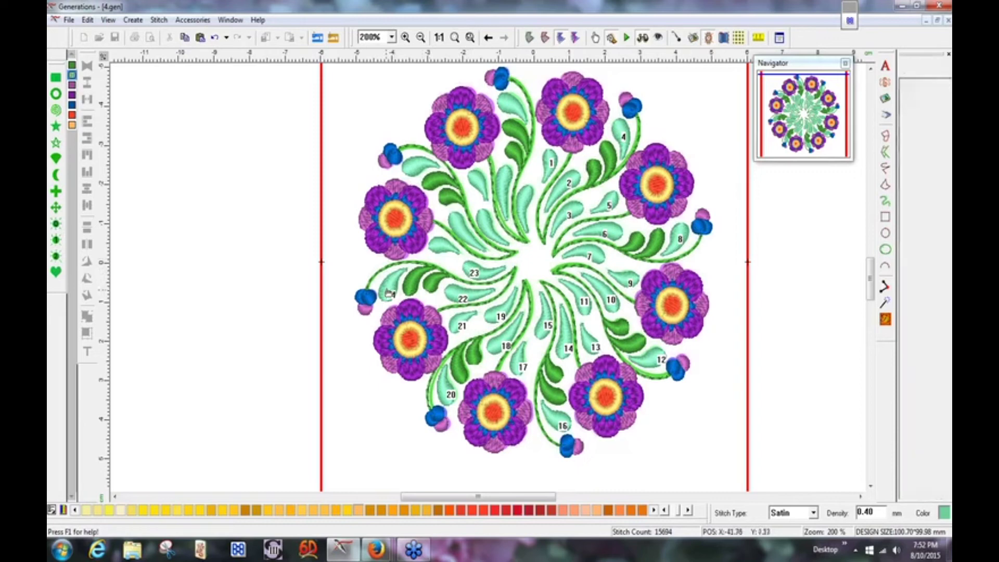
{"action": "left_click", "coordinate": [444, 246], "text": "ctrl"}
{"action": "left_click", "coordinate": [463, 233], "text": "ctrl"}
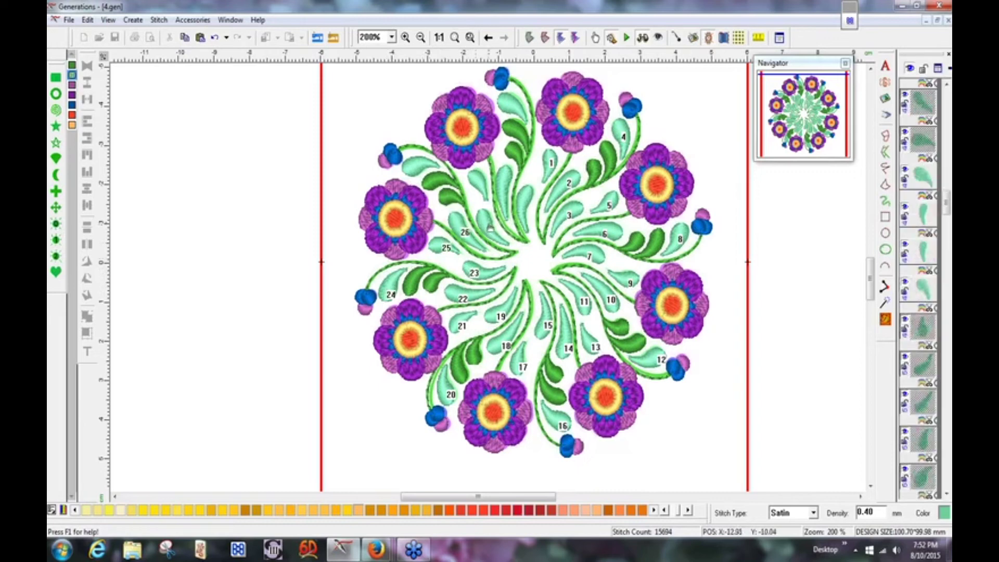
{"action": "left_click", "coordinate": [488, 227], "text": "ctrl"}
{"action": "left_click", "coordinate": [419, 166], "text": "ctrl"}
{"action": "left_click", "coordinate": [481, 176], "text": "ctrl"}
{"action": "left_click", "coordinate": [503, 201], "text": "ctrl"}
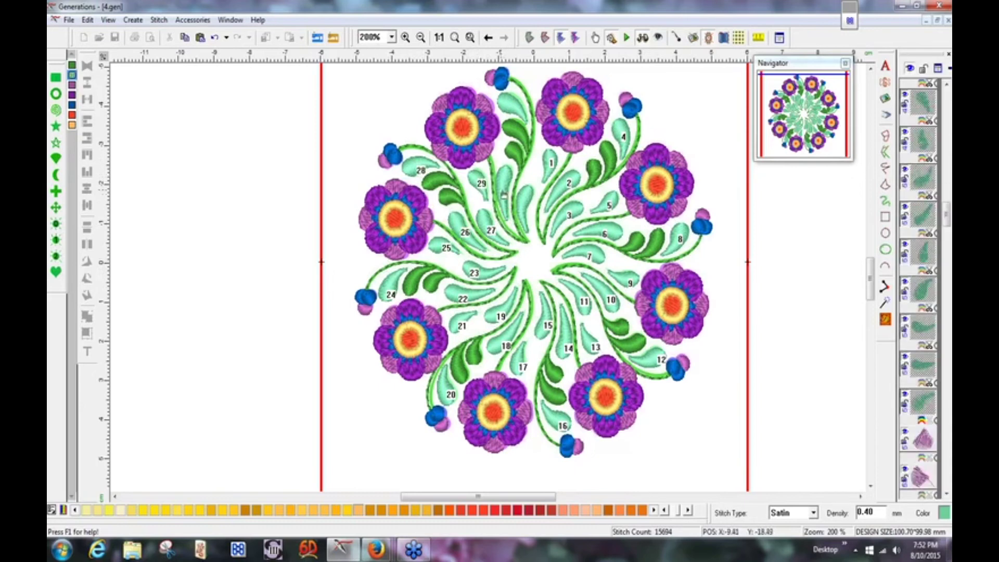
{"action": "left_click", "coordinate": [523, 203], "text": "ctrl"}
{"action": "left_click", "coordinate": [511, 106], "text": "ctrl"}
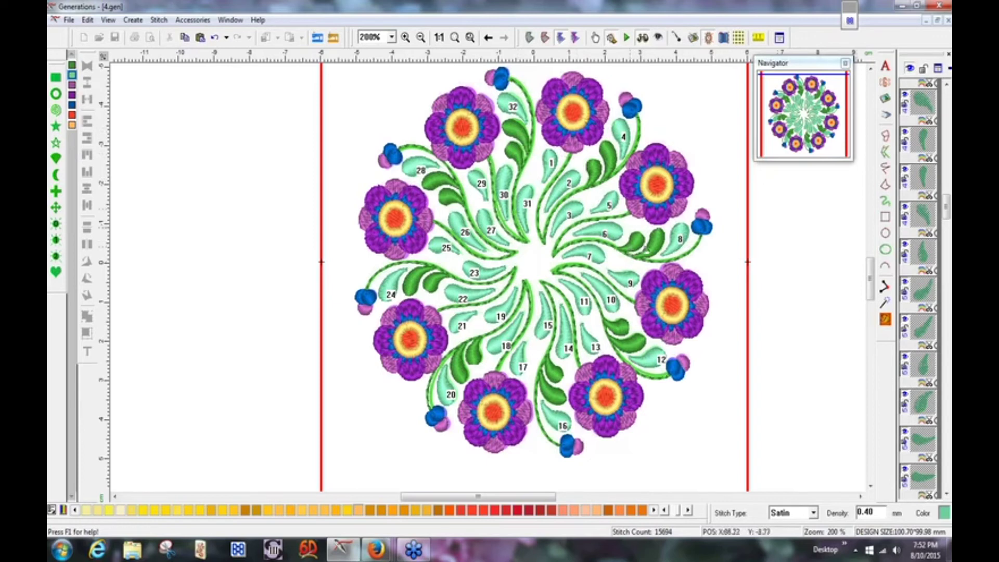
{"action": "left_click", "coordinate": [913, 200]}
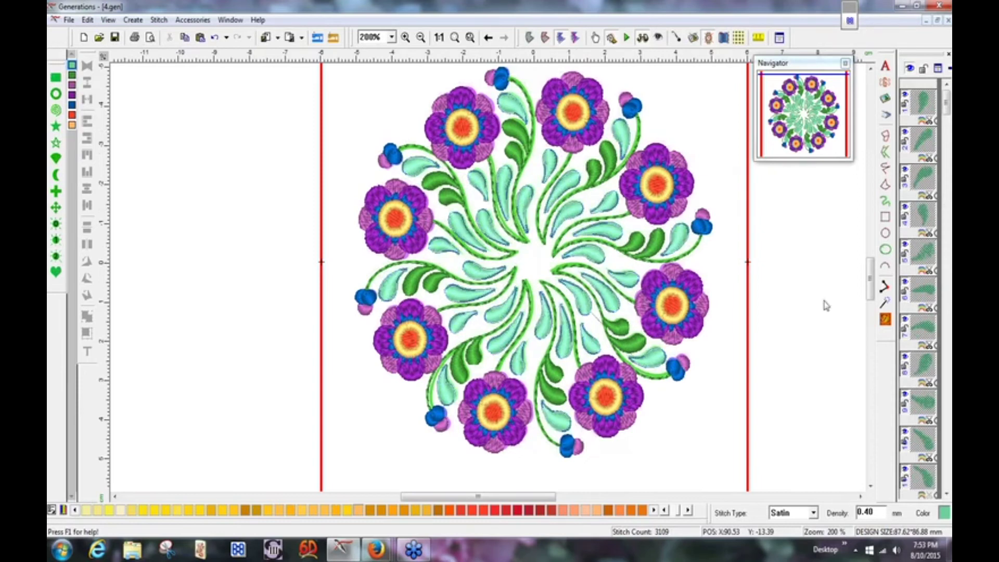
Reorder the thread colours so the mint-green group stitches second, directly after the dark green and before Plum 5592.
{"action": "left_click", "coordinate": [948, 20]}
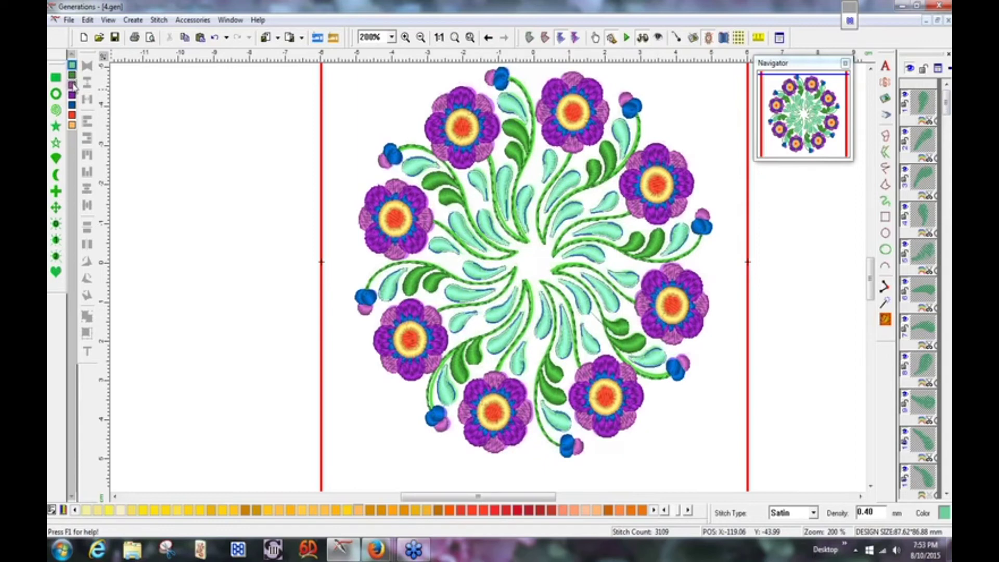
{"action": "left_click_drag", "start_coordinate": [73, 82], "coordinate": [73, 83]}
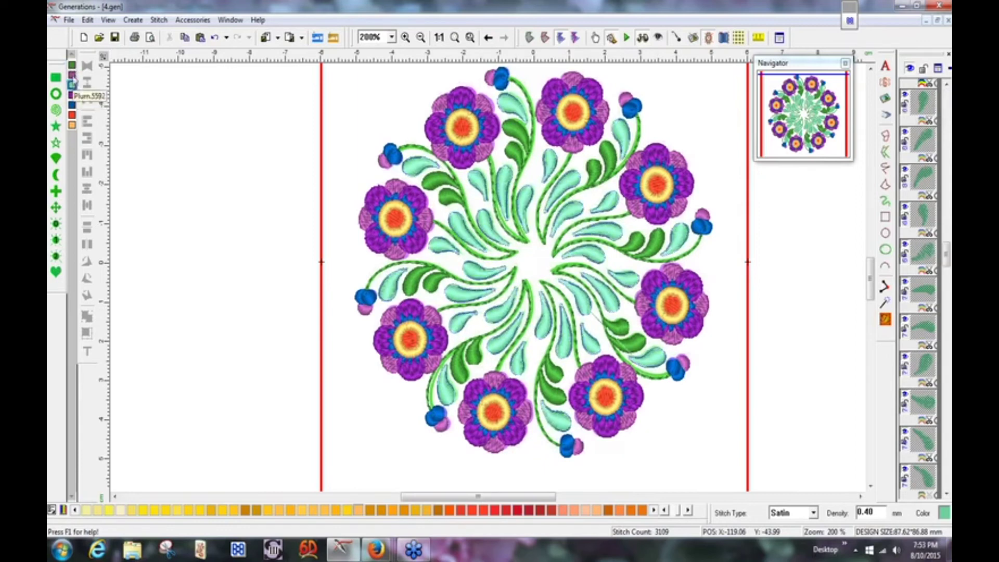
{"action": "left_click_drag", "start_coordinate": [72, 85], "coordinate": [72, 75]}
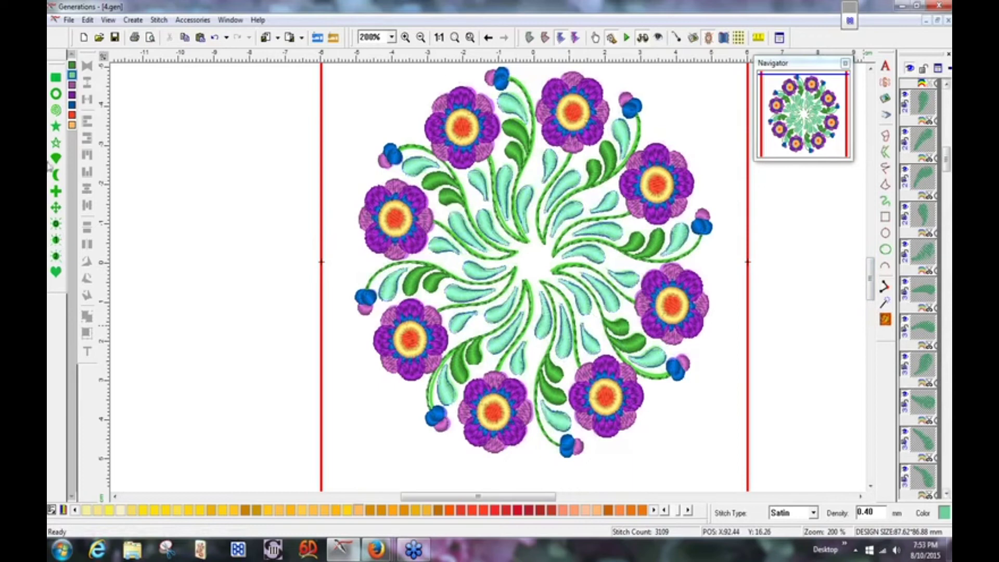
Select the first plum flower piece after the mint-green leaves, play the whole wreath's sewing sequence to its end in the stitch simulator, and exit.
{"action": "left_click_drag", "start_coordinate": [946, 166], "coordinate": [947, 235]}
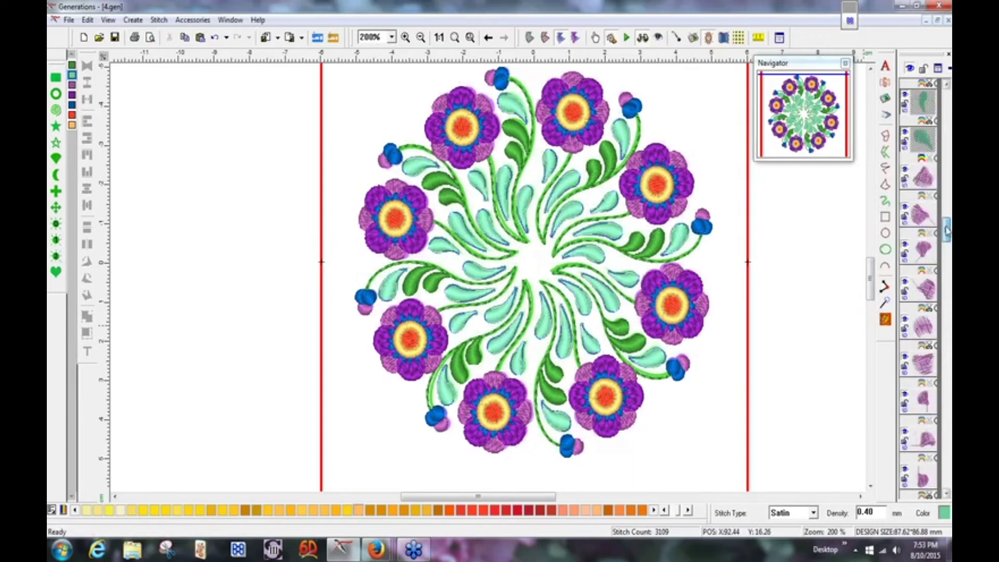
{"action": "left_click", "coordinate": [924, 178]}
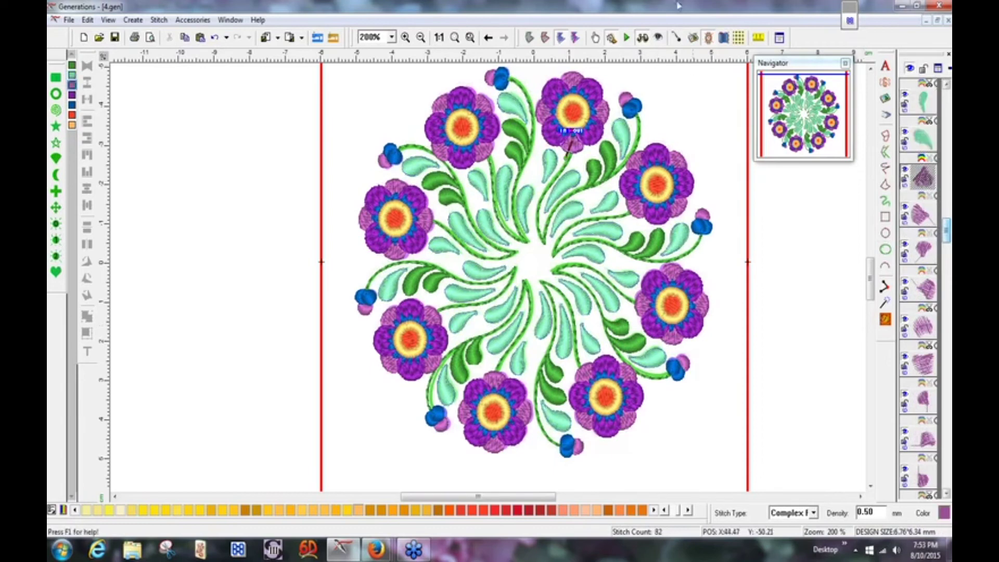
{"action": "left_click", "coordinate": [626, 39]}
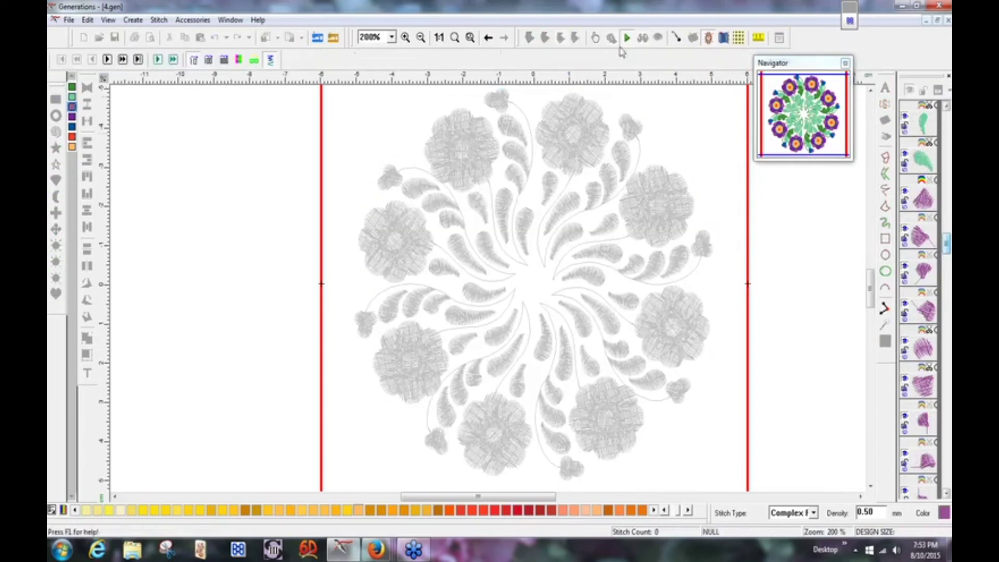
{"action": "left_click", "coordinate": [158, 59]}
{"action": "right_click", "coordinate": [159, 61]}
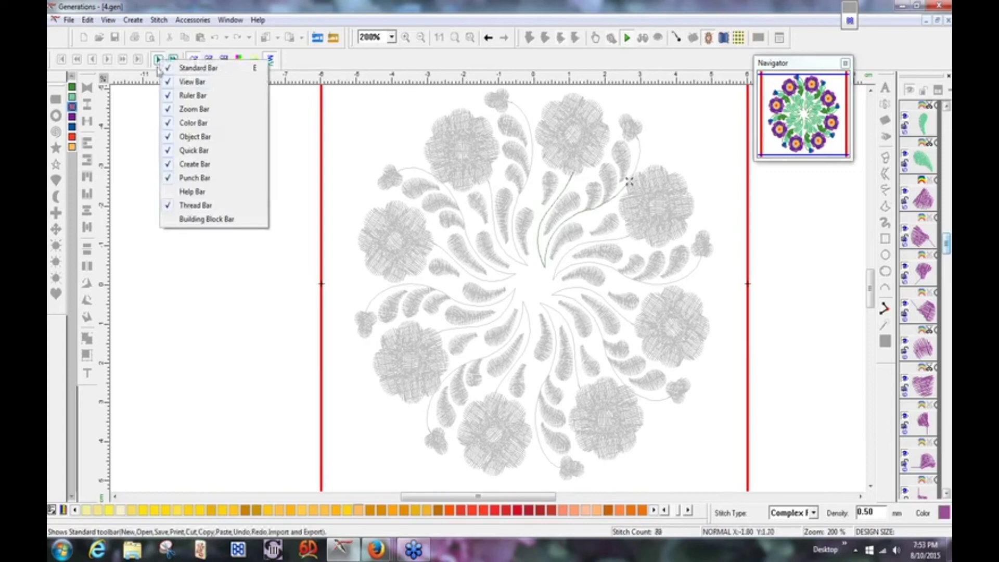
{"action": "left_click", "coordinate": [157, 67]}
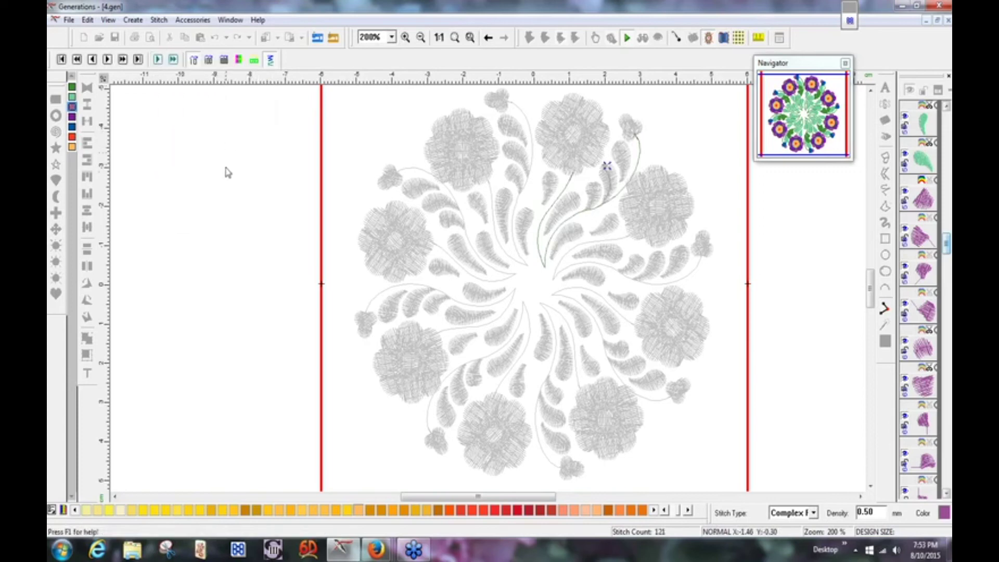
{"action": "left_click", "coordinate": [158, 59]}
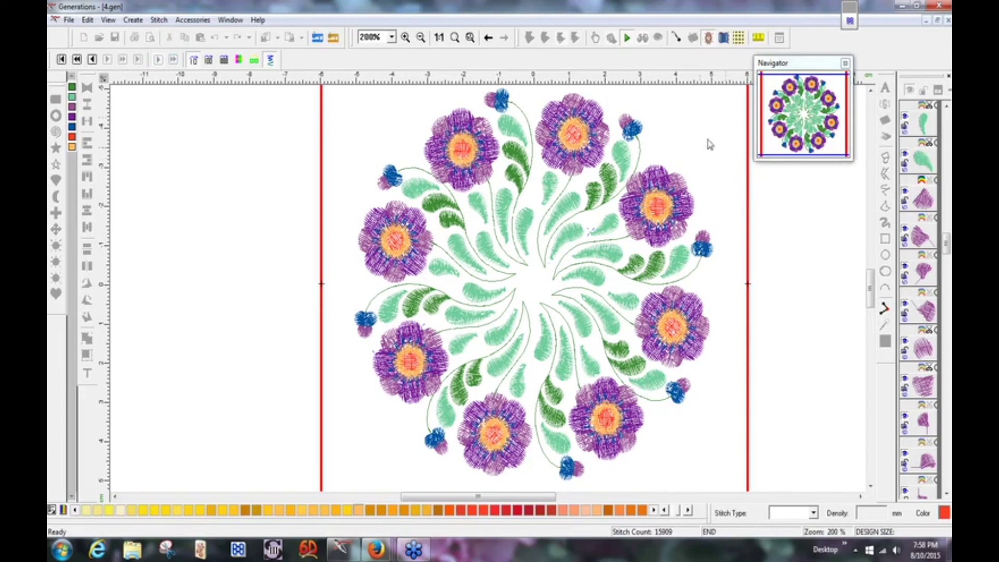
{"action": "left_click", "coordinate": [627, 39]}
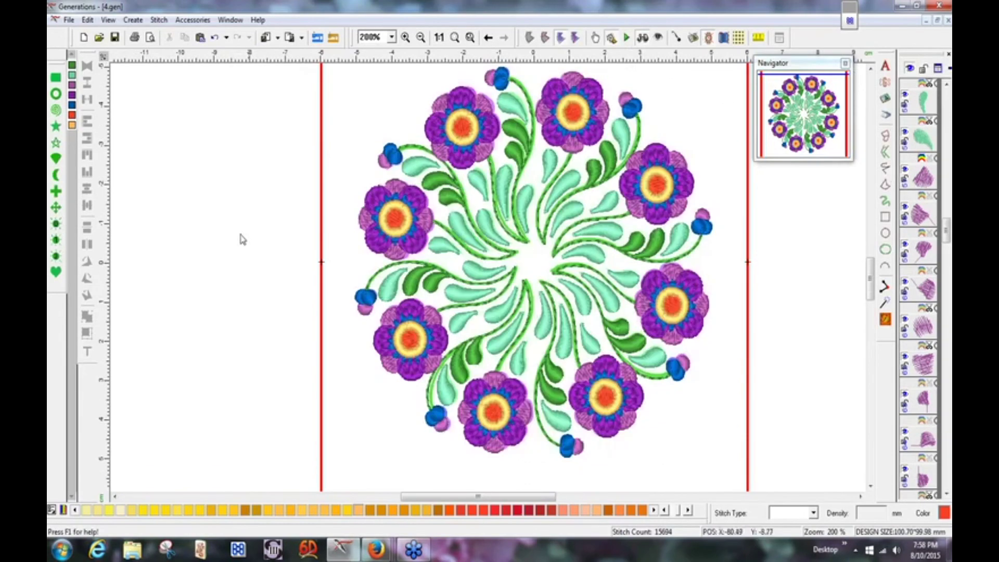